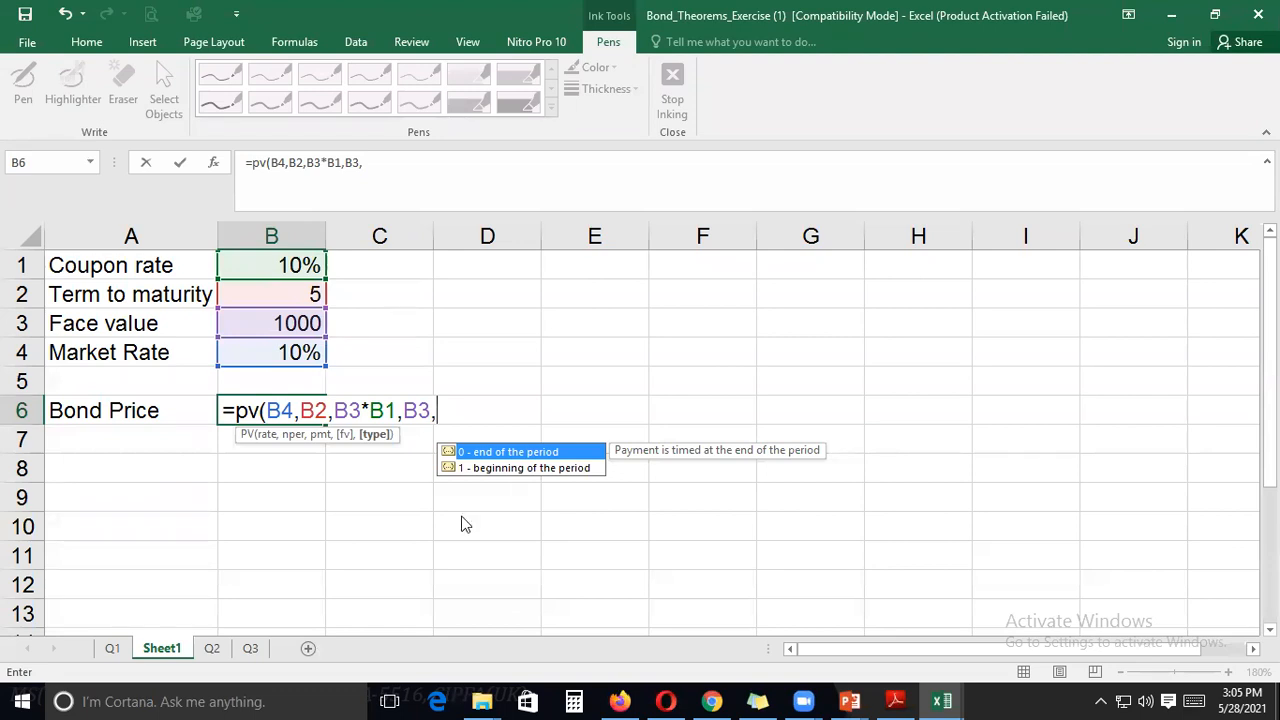
Complete the Bond Price formula in B6 as =PV(B4,B2,B3*B1,B3,0), with payments timed at the end of the period
key(Return)
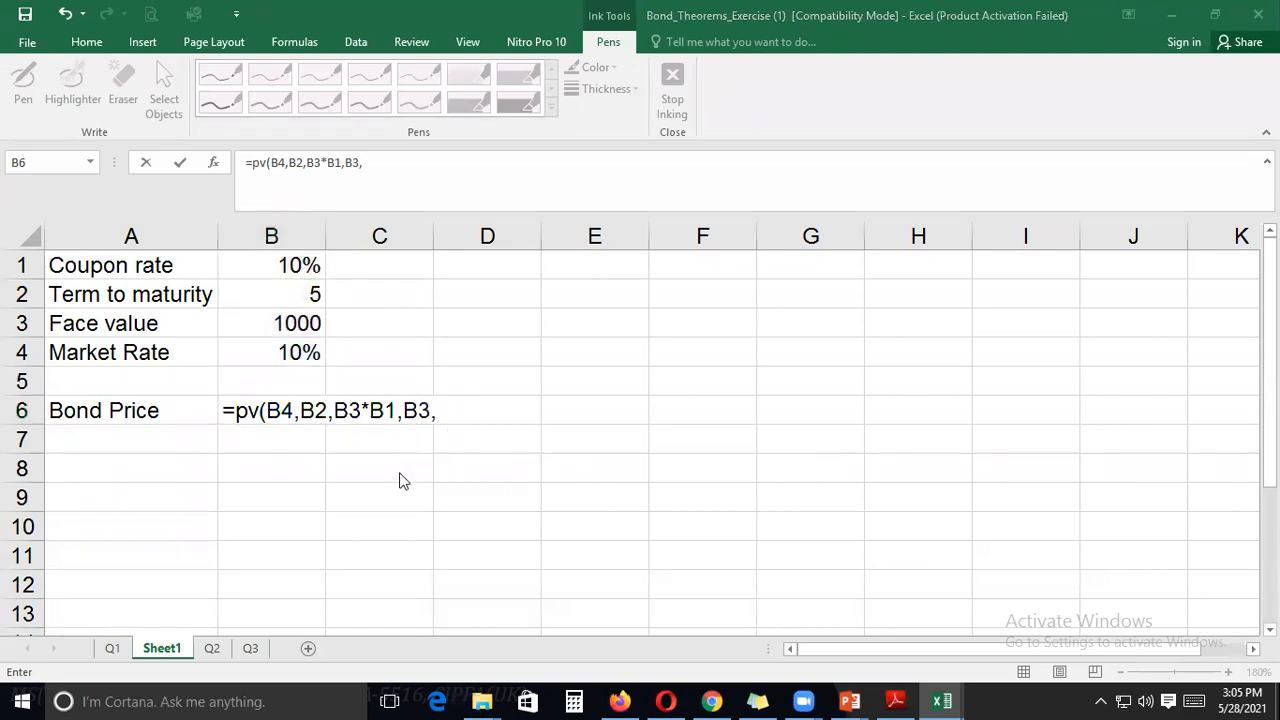
click(390, 168)
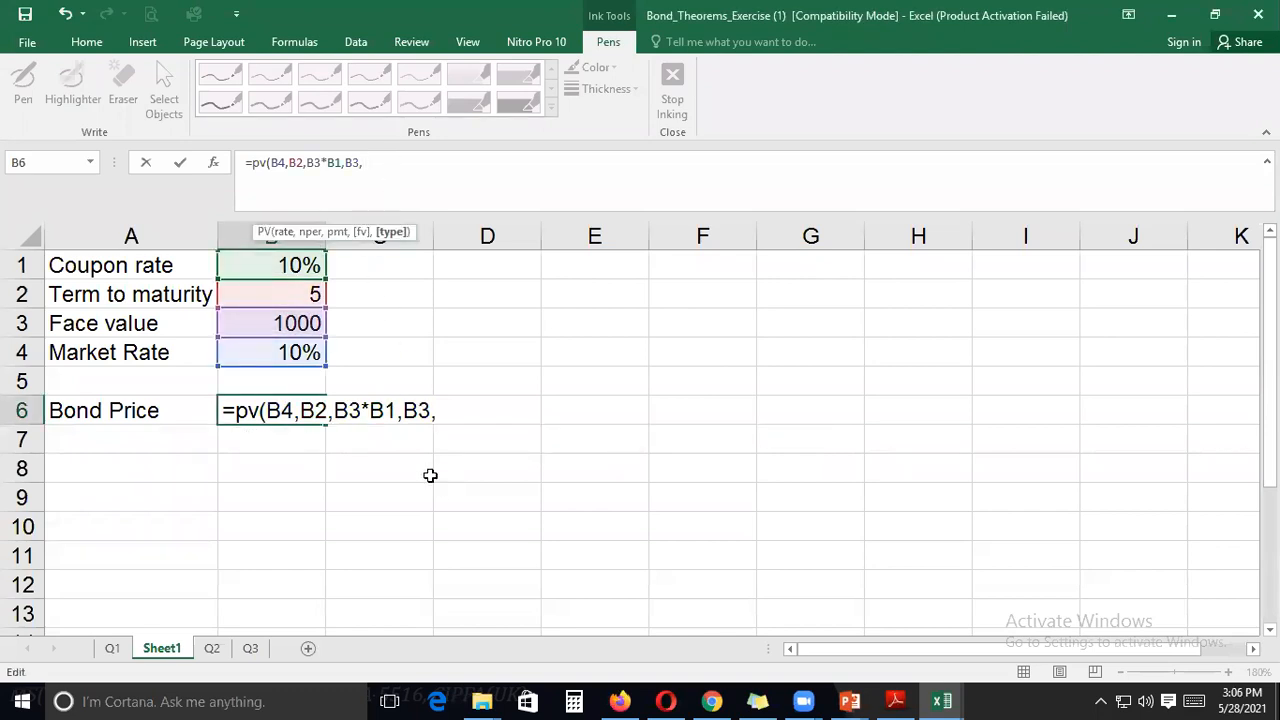
click(414, 412)
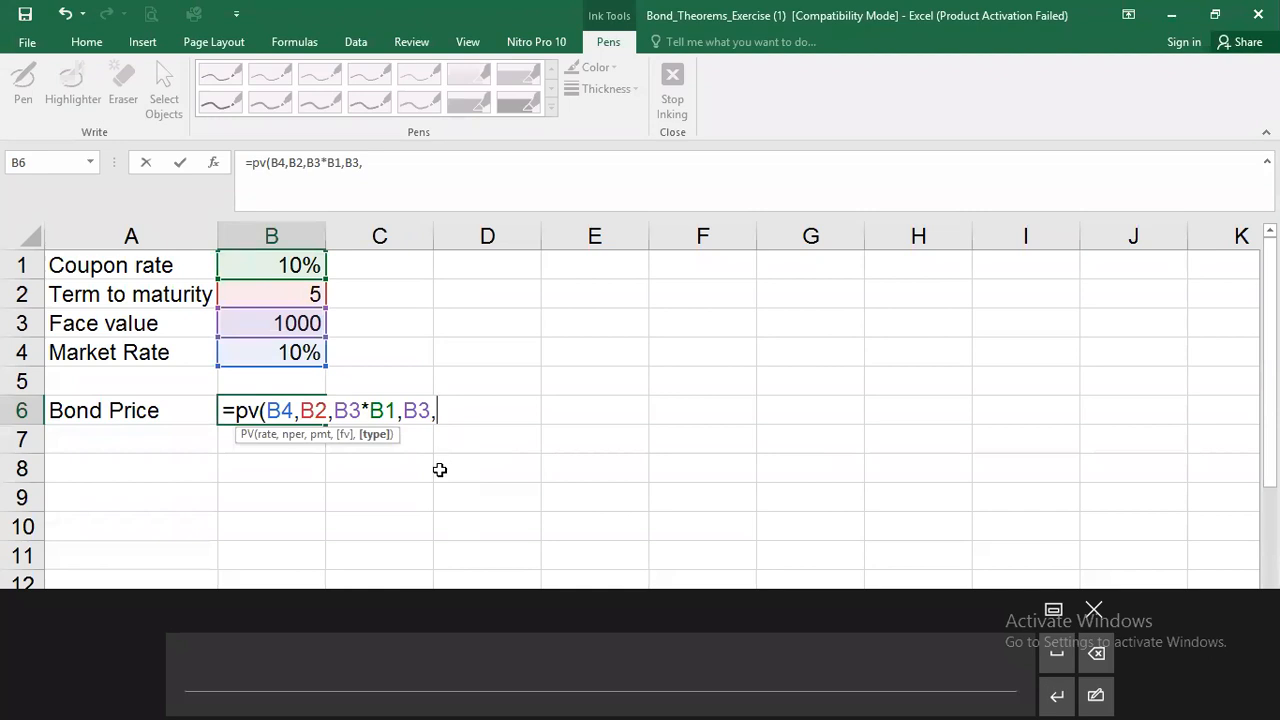
text(0)
key(BackSpace)
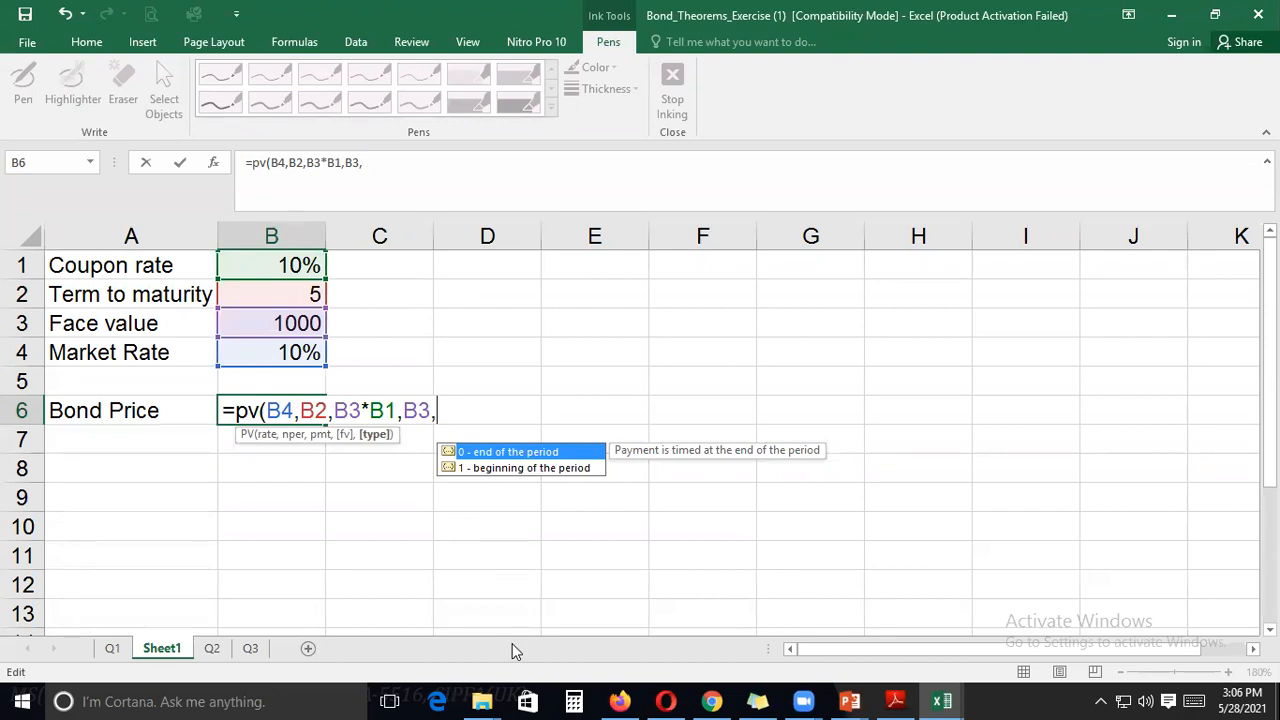
key(Return)
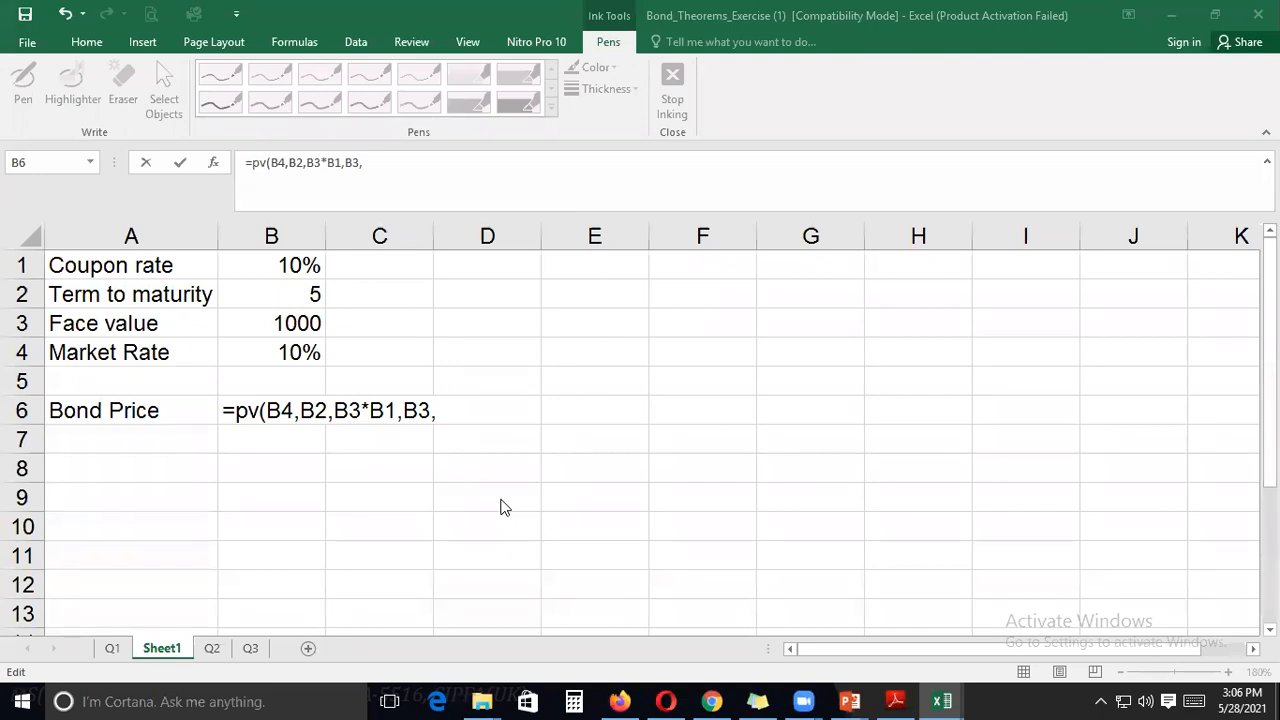
click(442, 413)
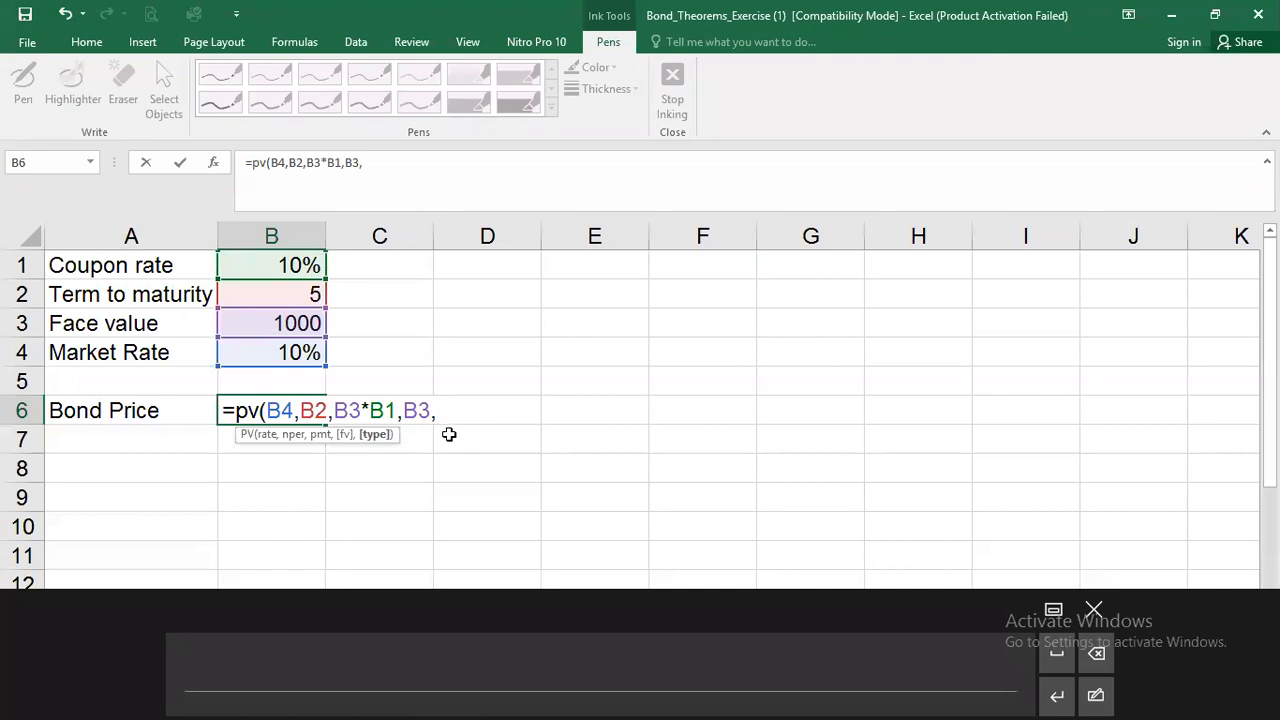
text(0)
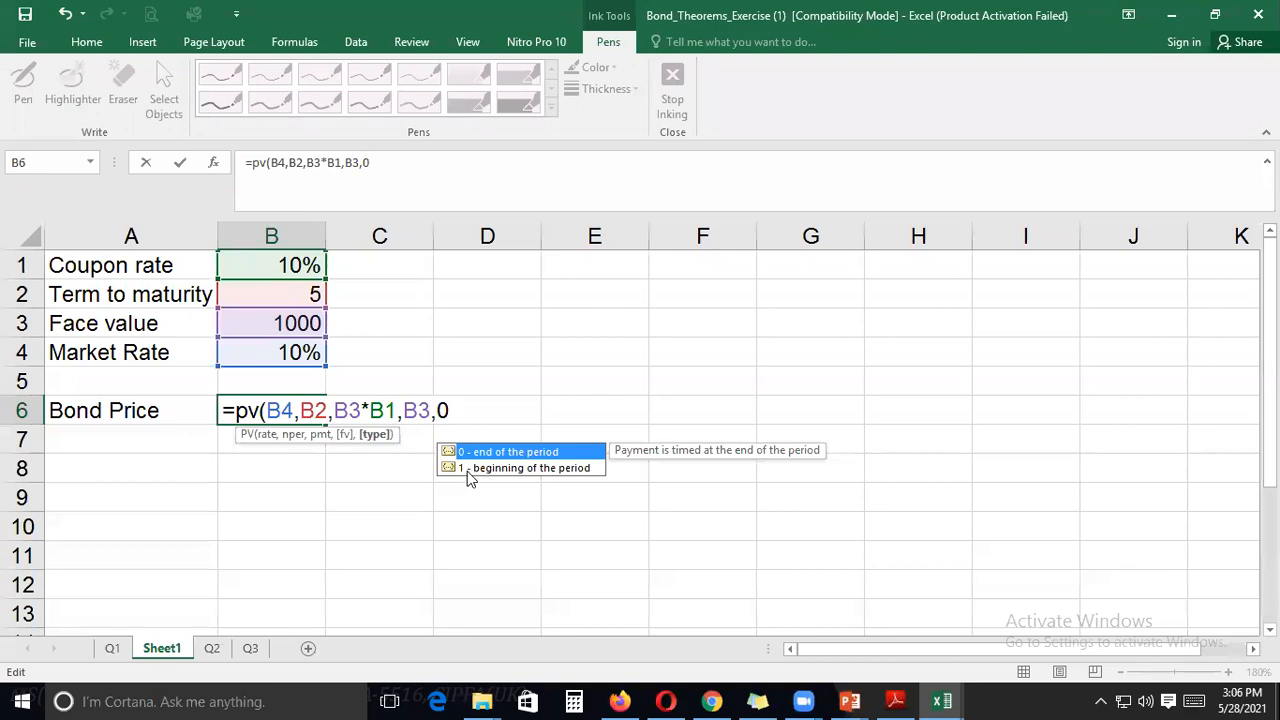
key(shift)
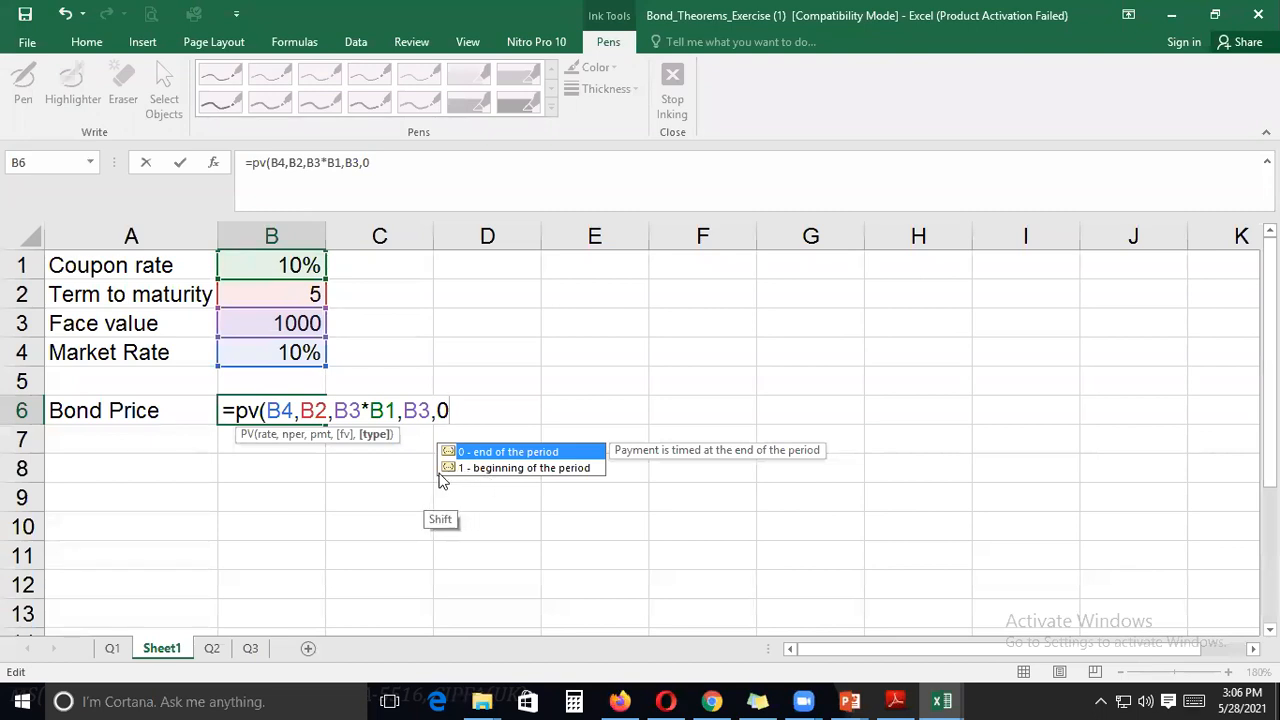
text())
key(Return)
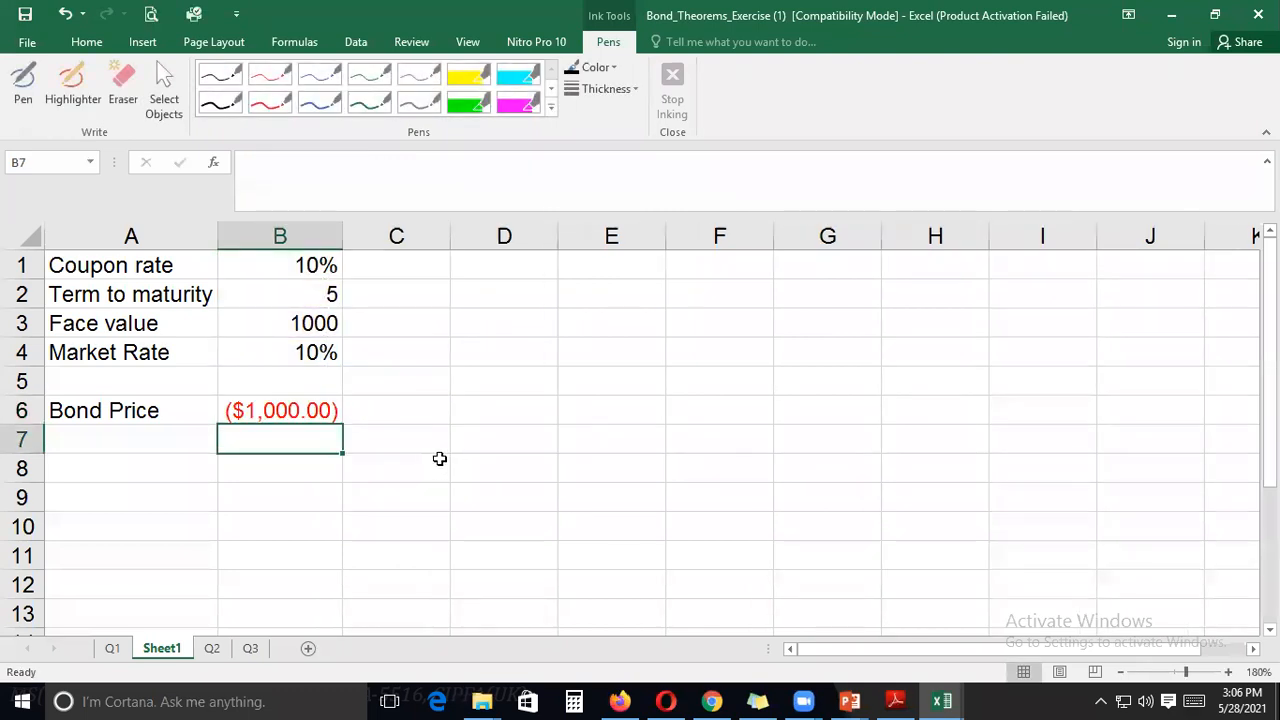
key(Up)
key(Up)
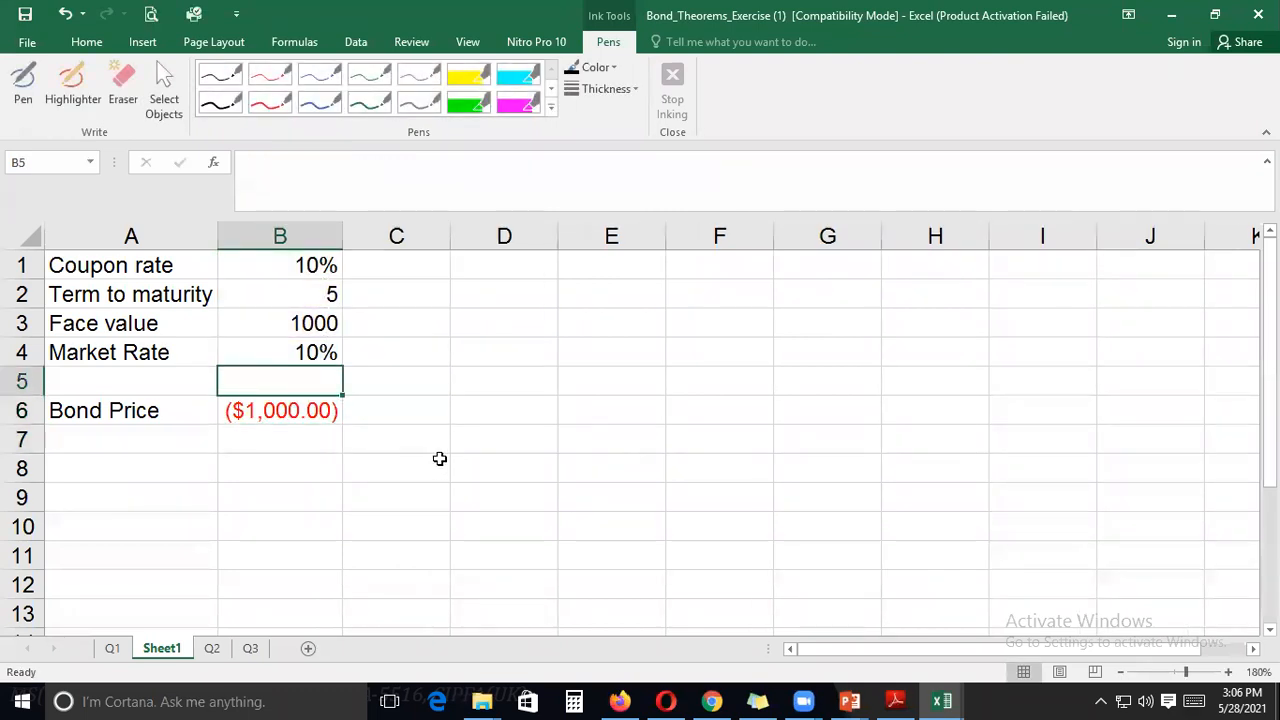
key(Down)
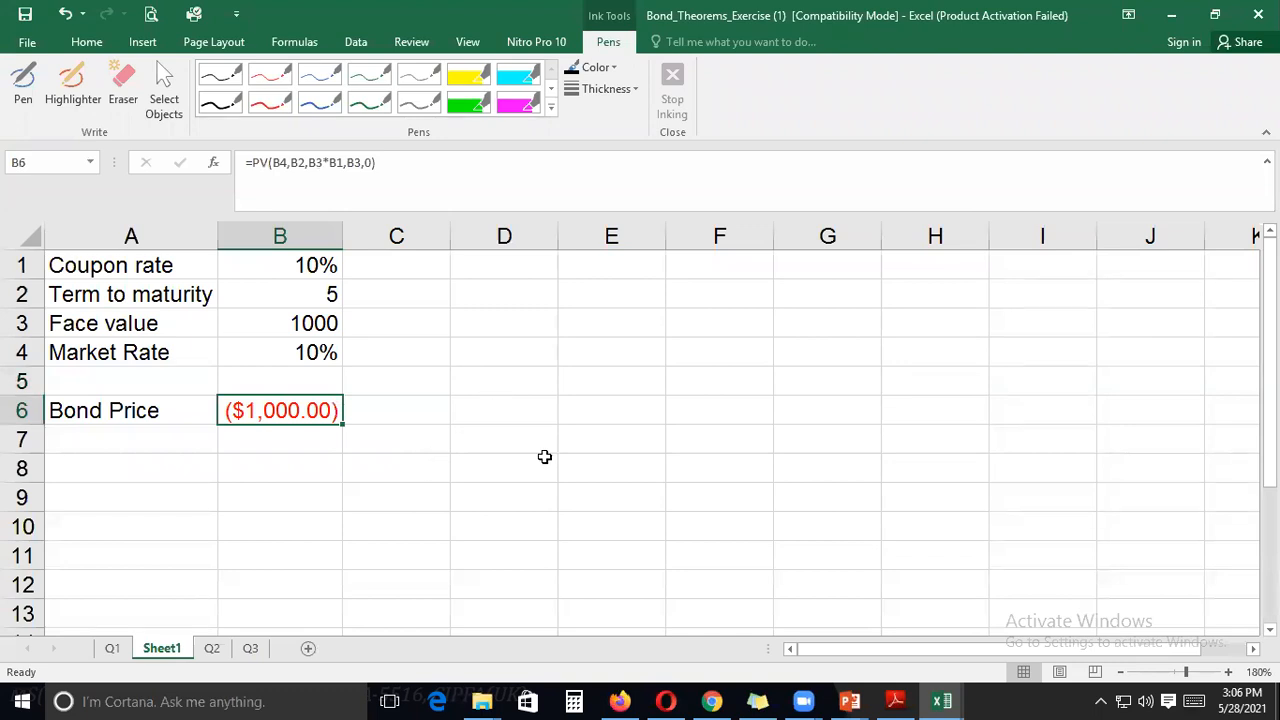
Switch to the PowerPoint slide show and handwrite the coupon annuity formula starting CA*((1-(1+kd)^ in red below "Pricing"
key(alt+Tab)
key(alt+Tab)
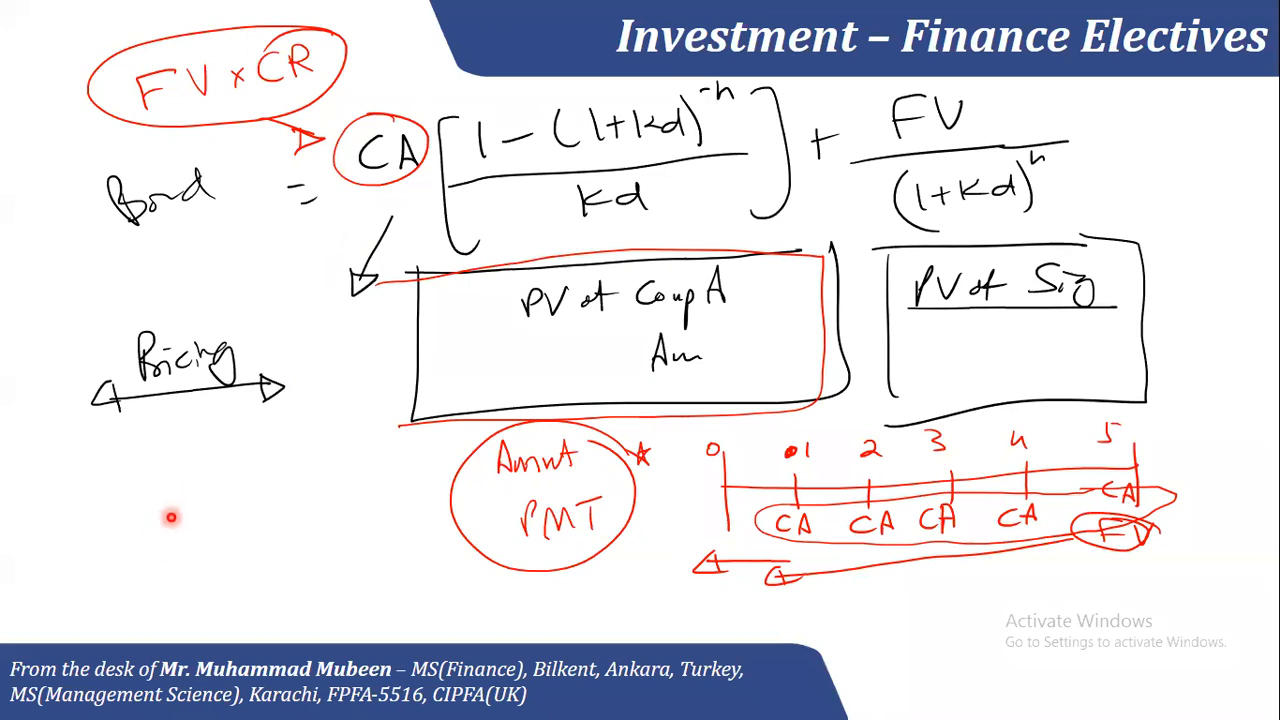
key(ctrl)
mouse_move(82, 499)
mouse_down()
mouse_move(80, 513)
mouse_move(131, 520)
mouse_up()
mouse_move(170, 470)
mouse_down()
mouse_move(163, 522)
mouse_move(224, 489)
mouse_move(241, 506)
mouse_move(293, 481)
mouse_up()
mouse_move(283, 470)
mouse_down()
mouse_move(283, 492)
mouse_move(322, 488)
mouse_move(342, 462)
mouse_move(350, 492)
mouse_move(364, 465)
mouse_up()
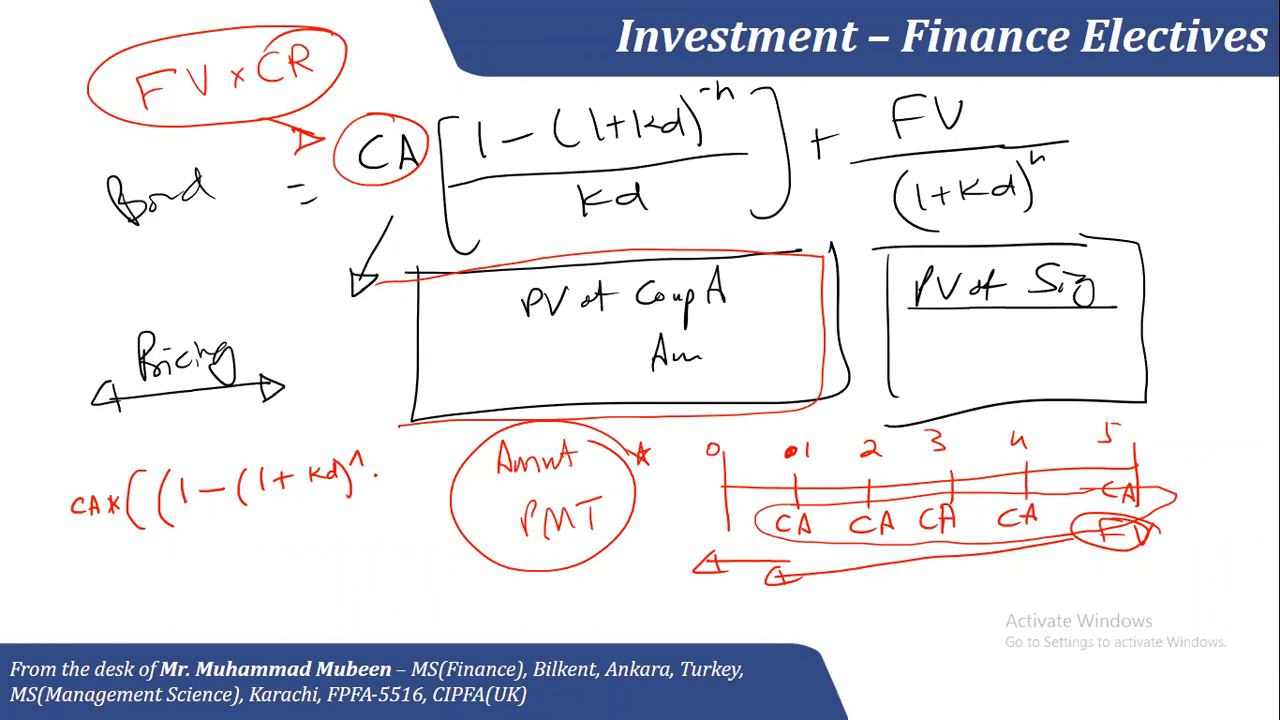
mouse_move(43, 537)
mouse_down()
mouse_move(336, 514)
mouse_move(434, 460)
mouse_move(66, 450)
mouse_move(56, 525)
mouse_up()
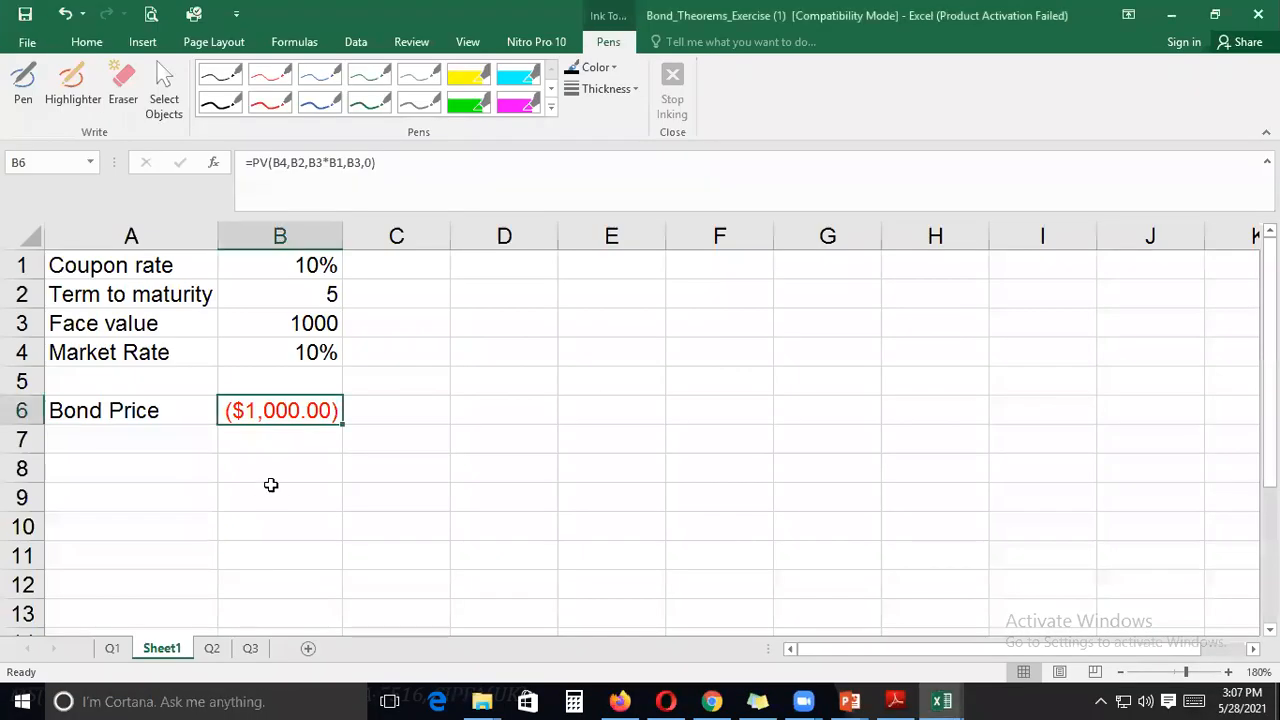
Start a PV function in B8, review the descriptions of its arguments from Nper to Type, and cancel it
key(Down)
key(Down)
text(=)
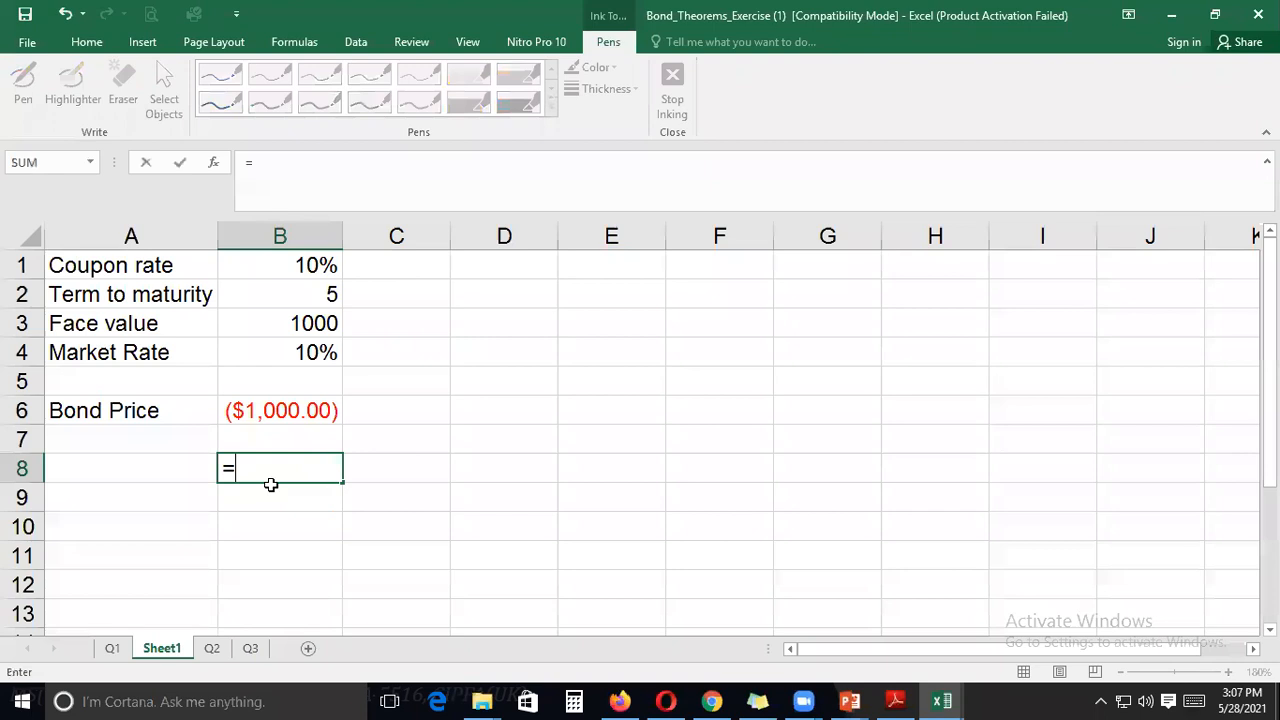
text(pv()
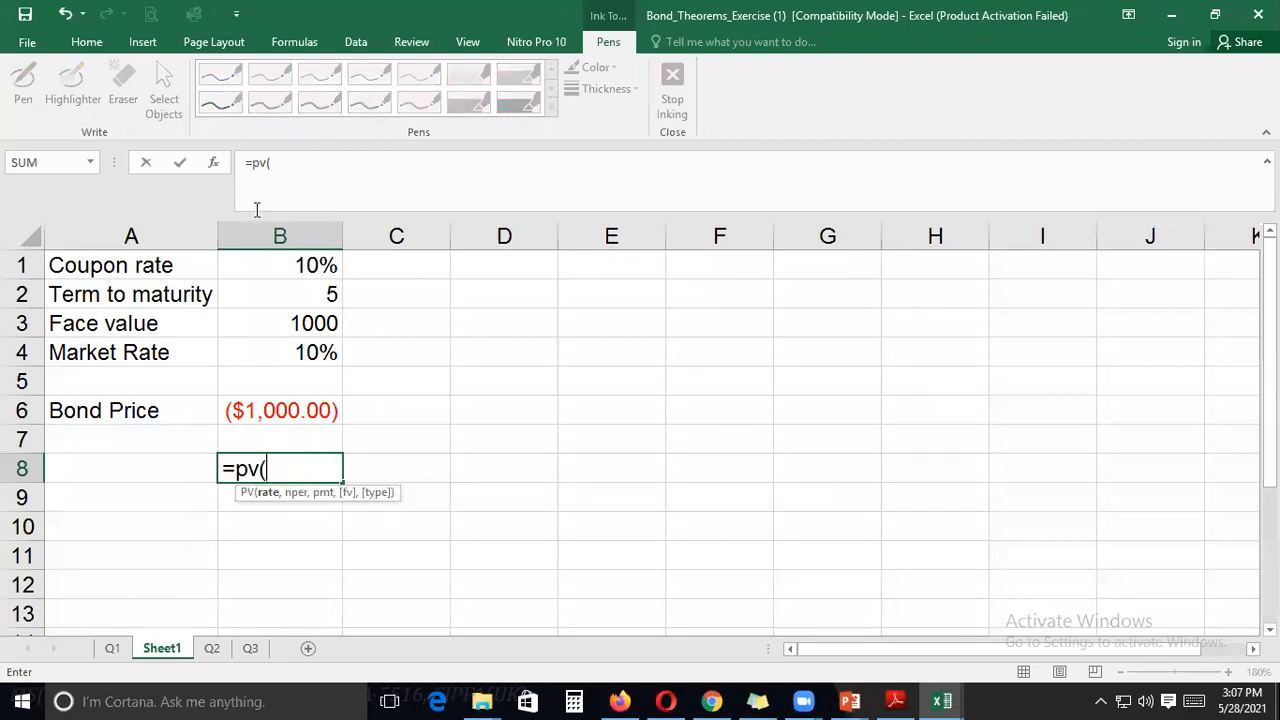
click(213, 163)
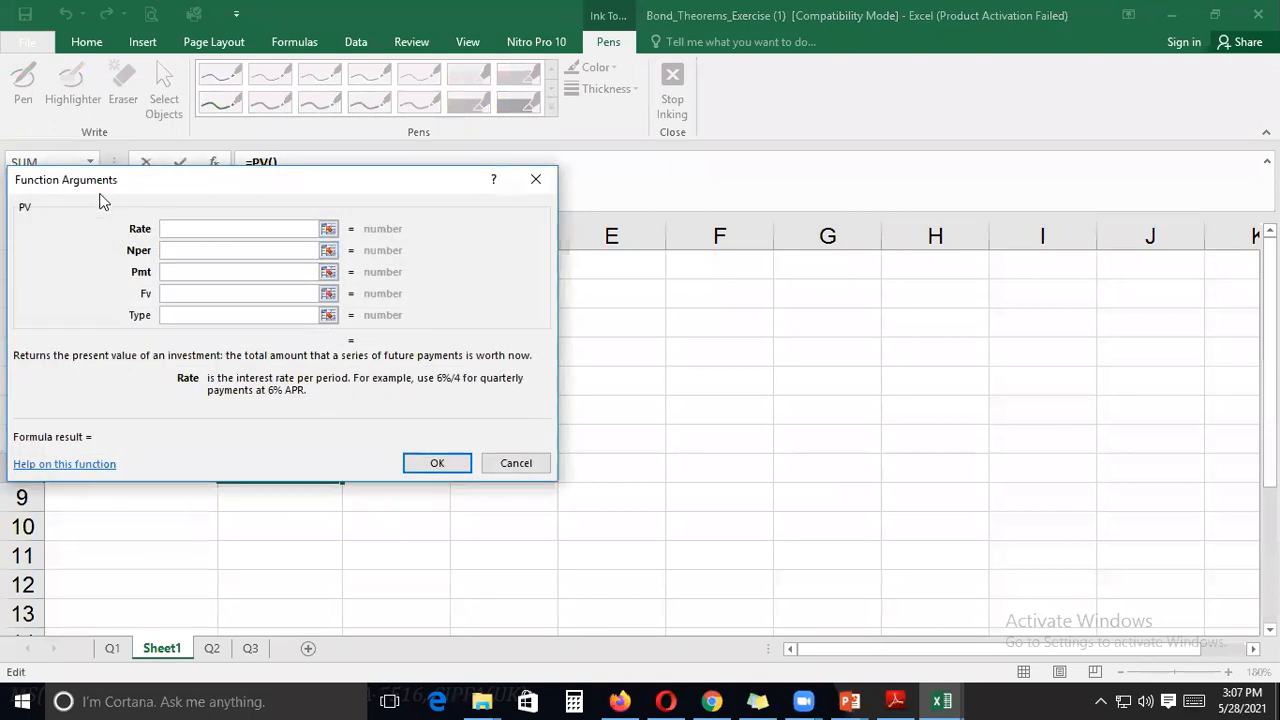
drag(113, 190, 418, 240)
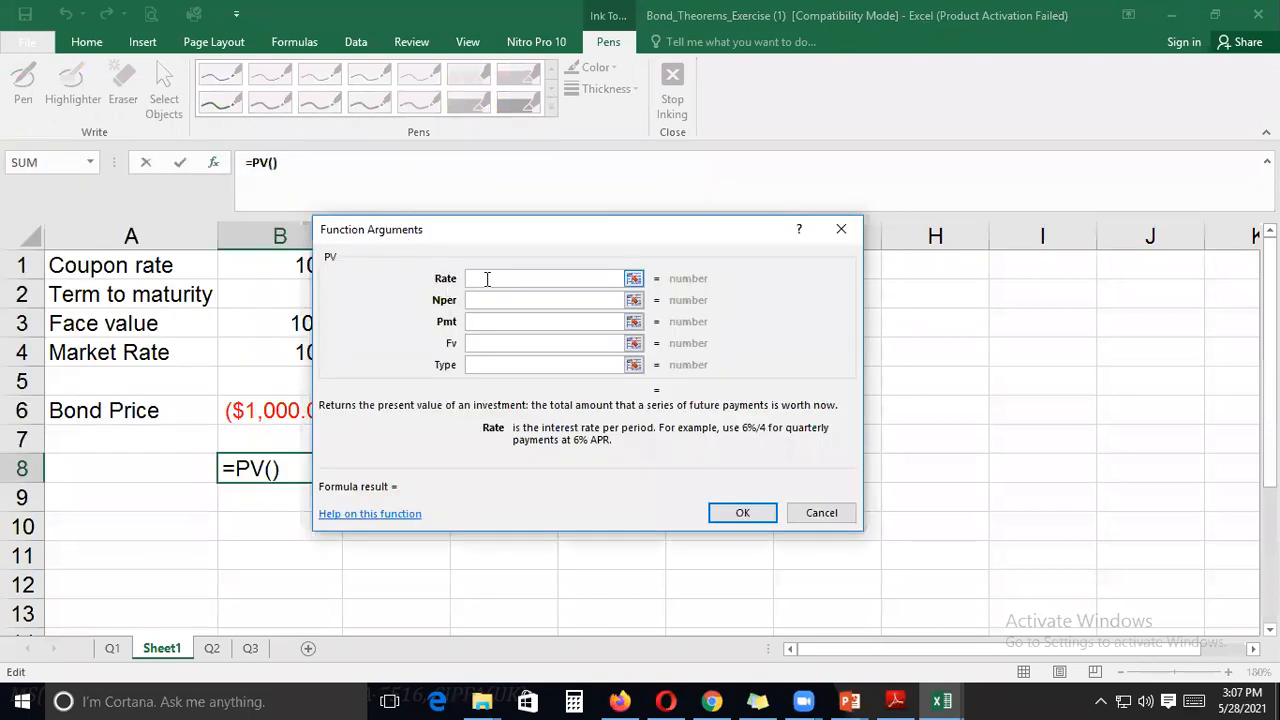
click(482, 302)
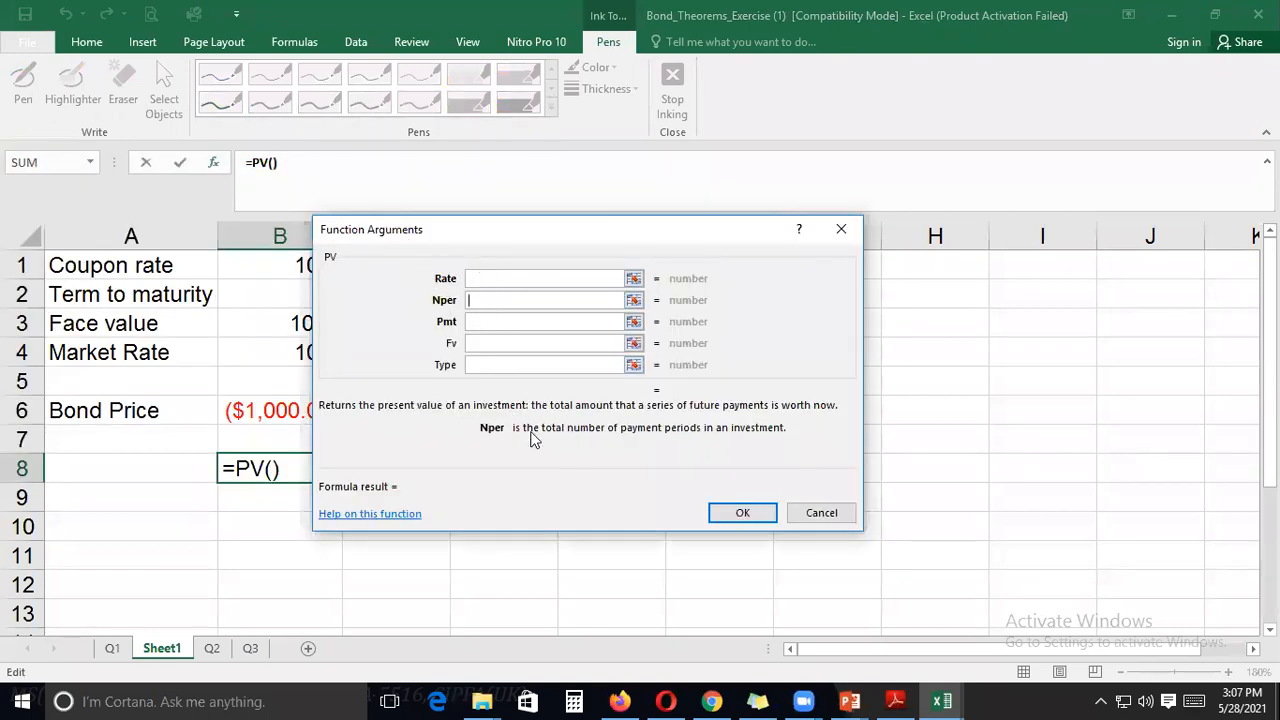
click(524, 322)
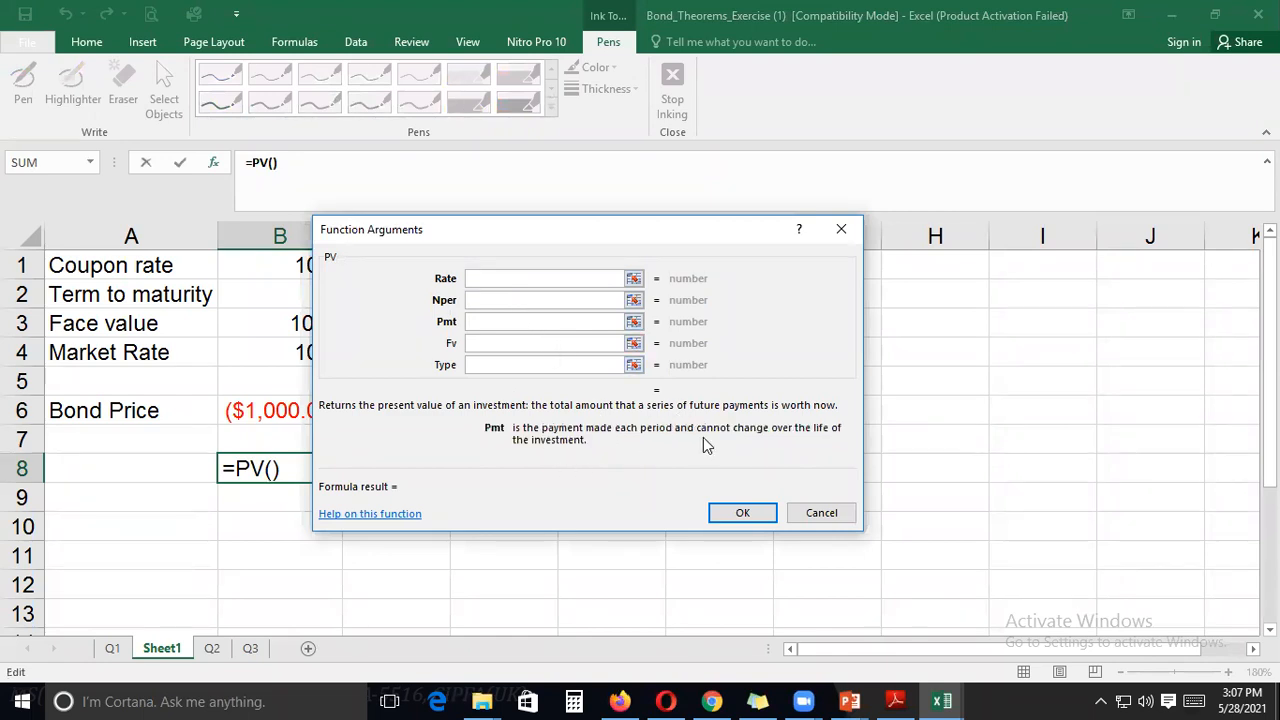
click(518, 343)
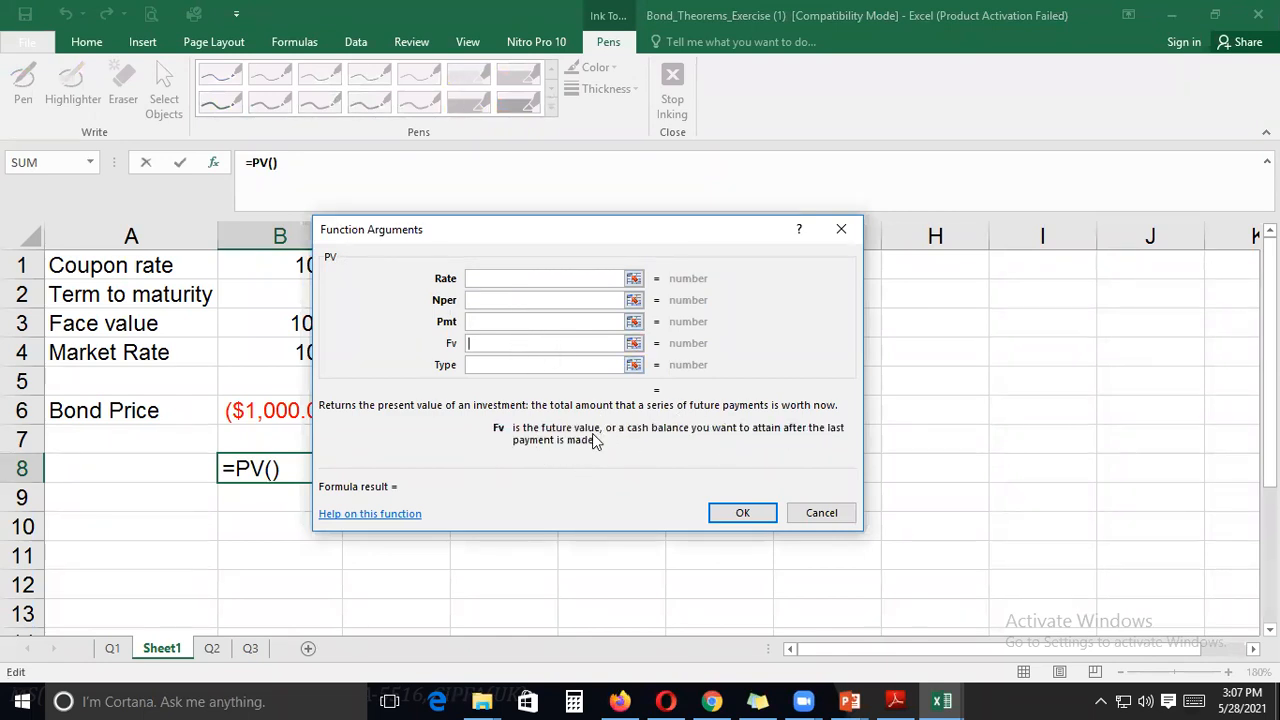
click(518, 365)
click(797, 507)
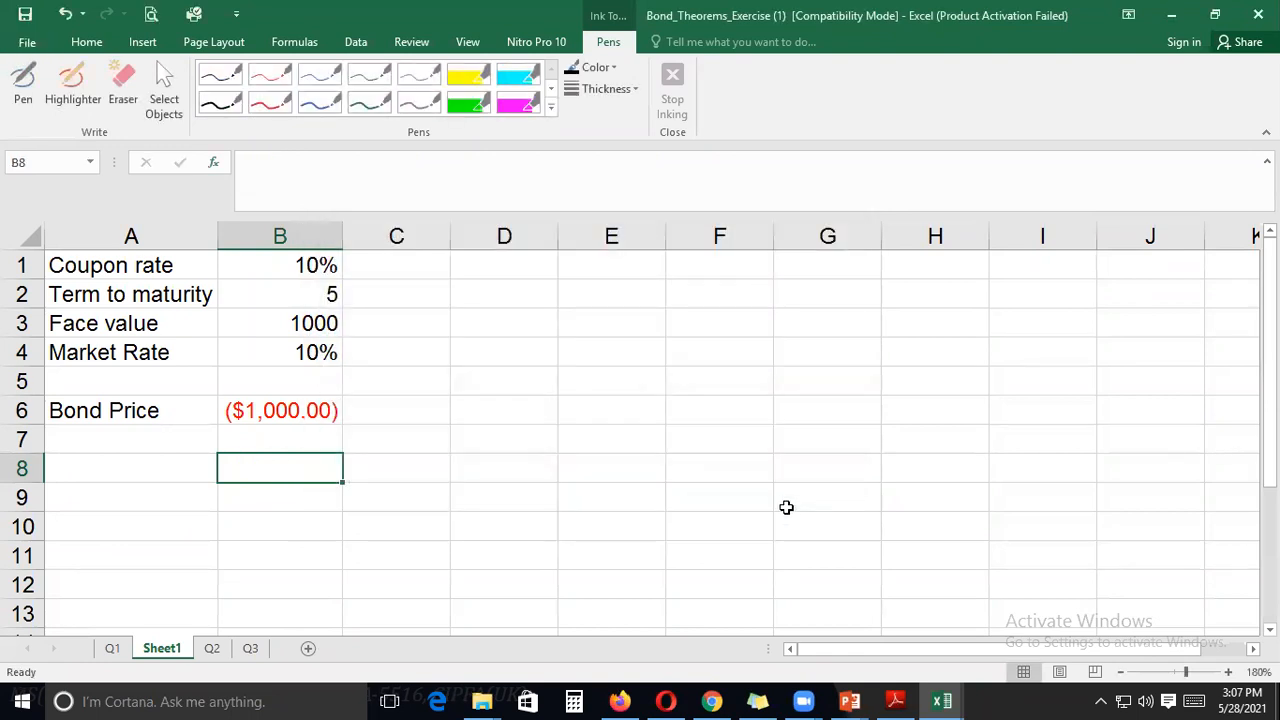
Start a PMT function in B8, review its Rate and Nper argument descriptions, cancel it and return to the Bond Price cell B6
text(=pmt()
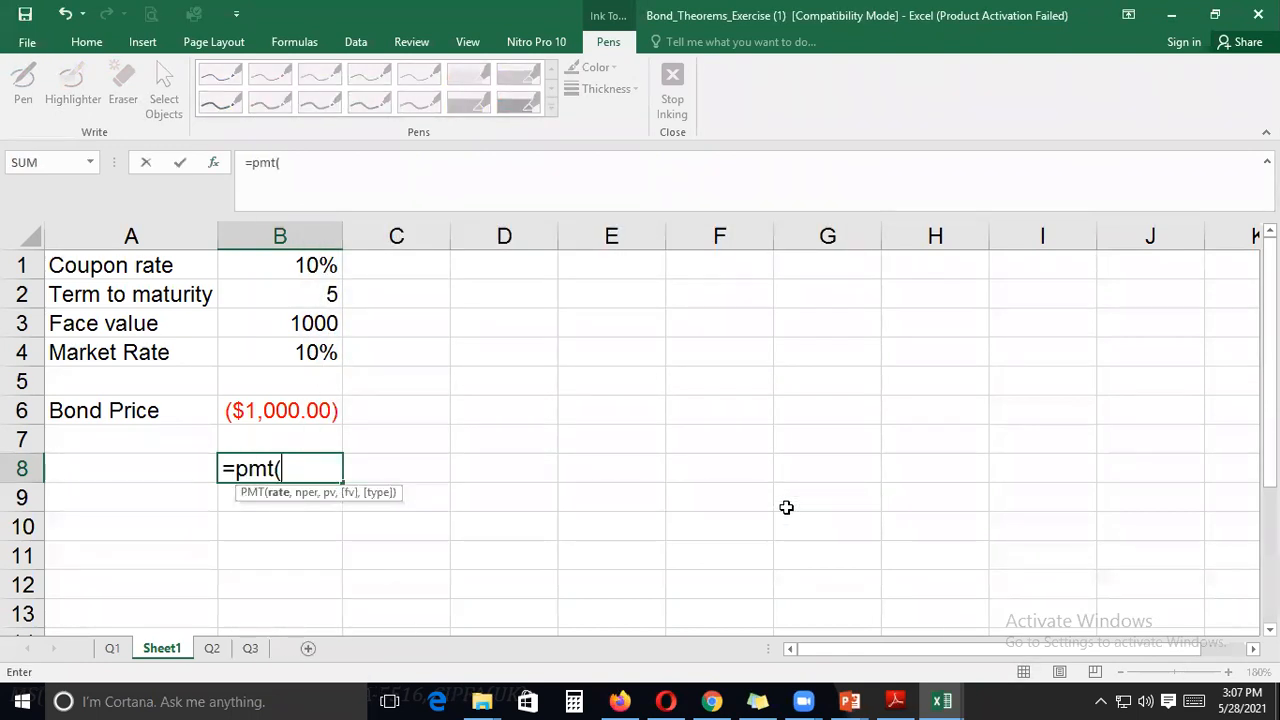
click(215, 166)
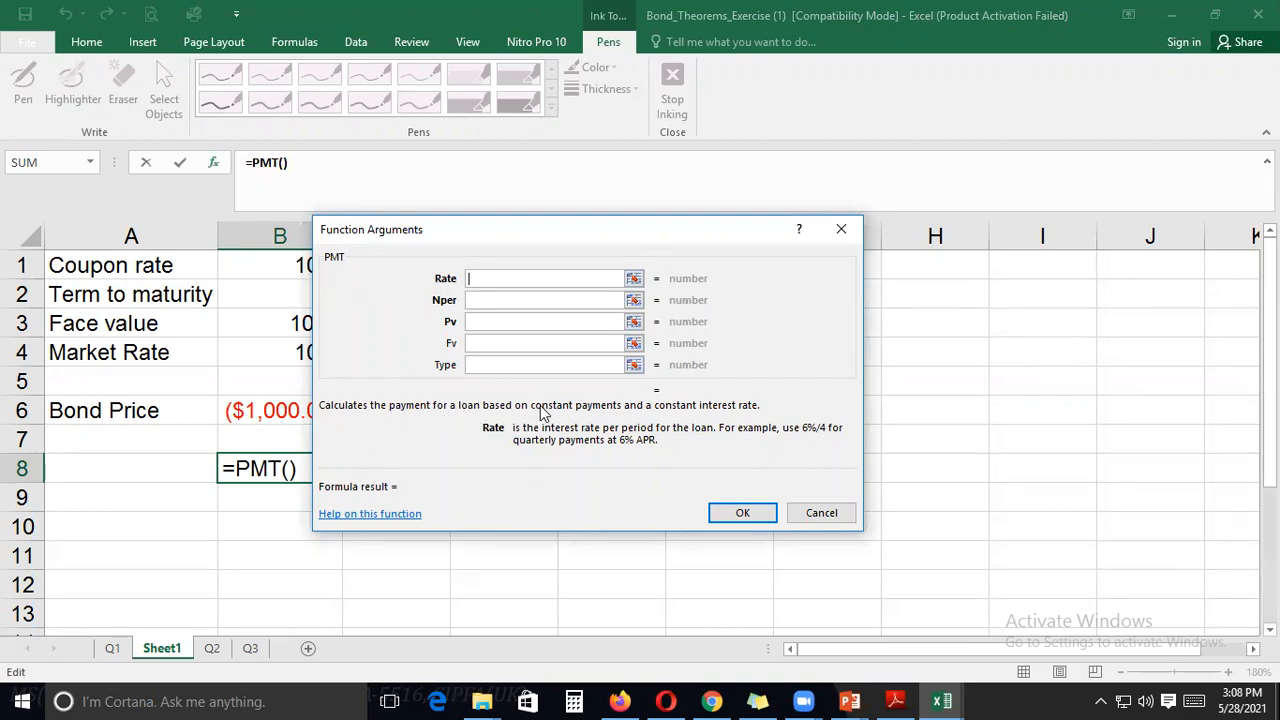
drag(545, 414, 590, 413)
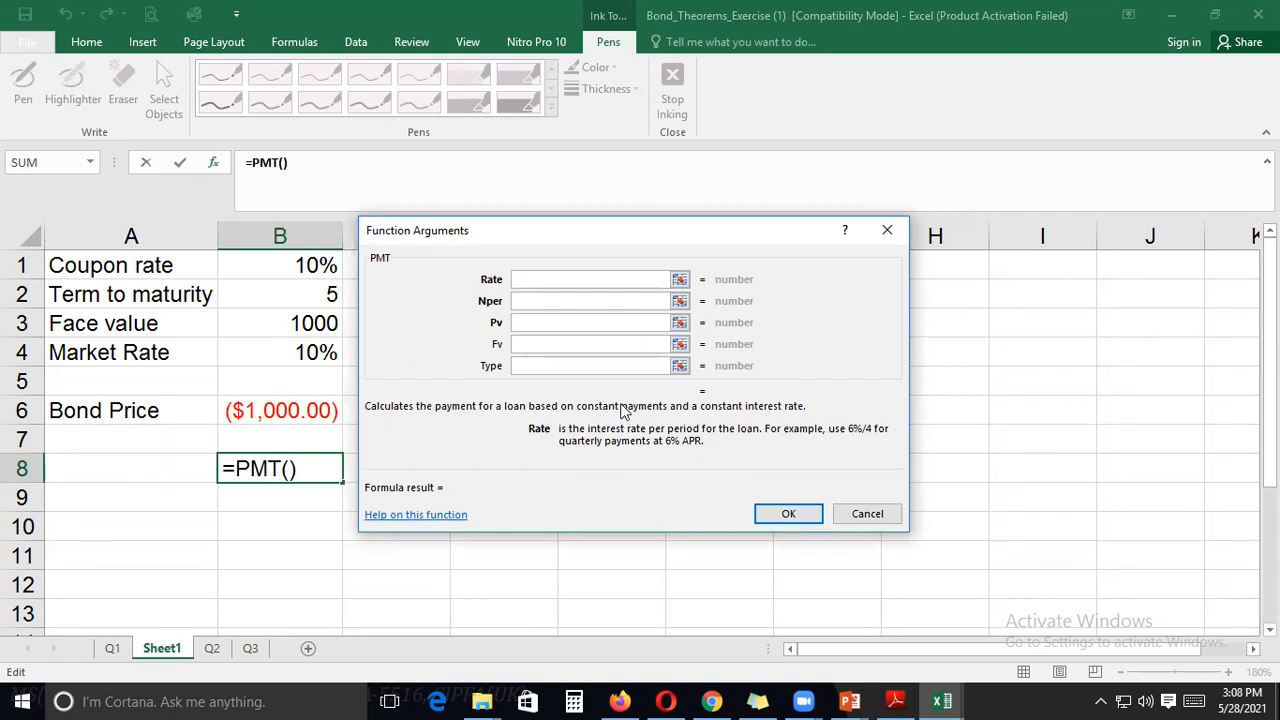
click(564, 298)
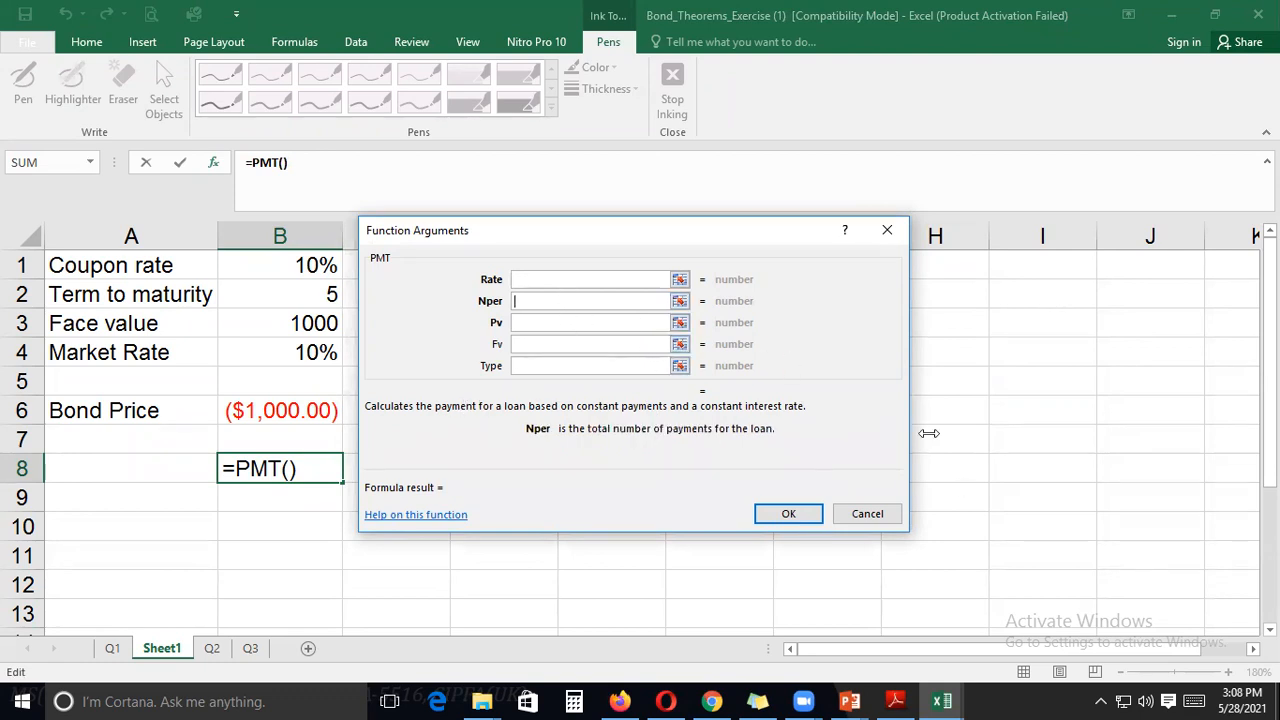
click(867, 514)
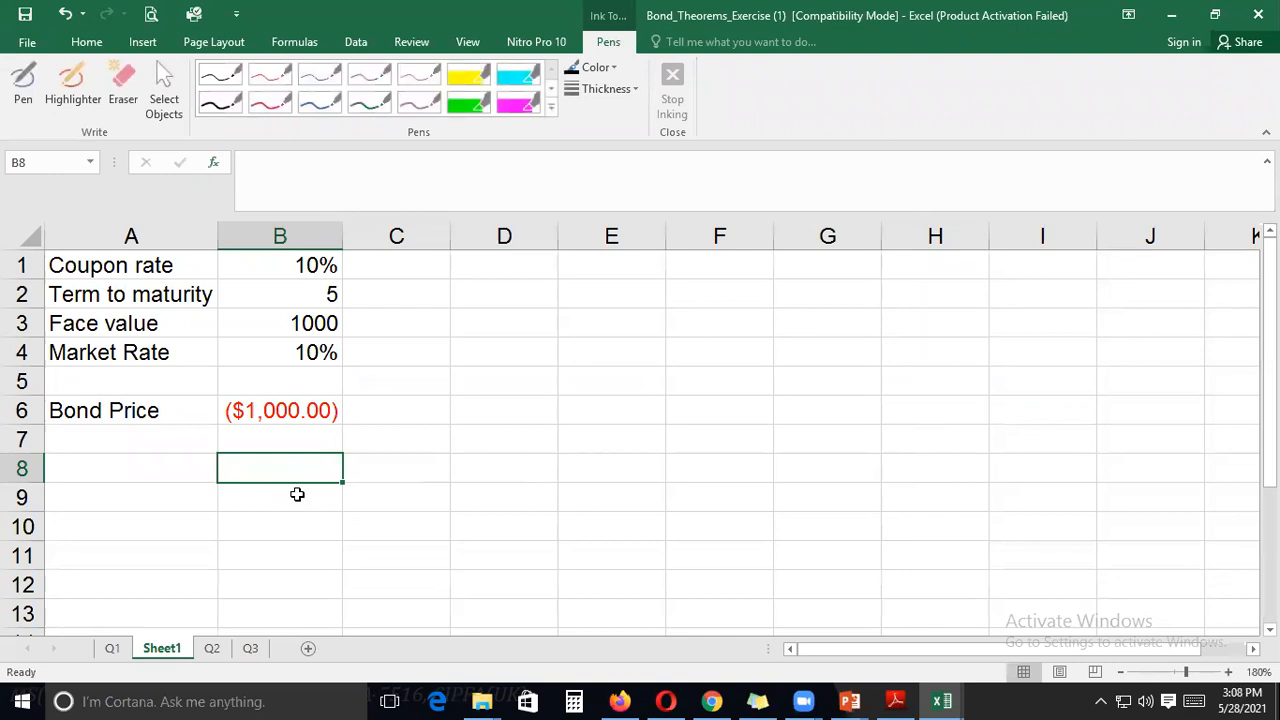
key(Up)
key(Up)
key(Up)
key(Down)
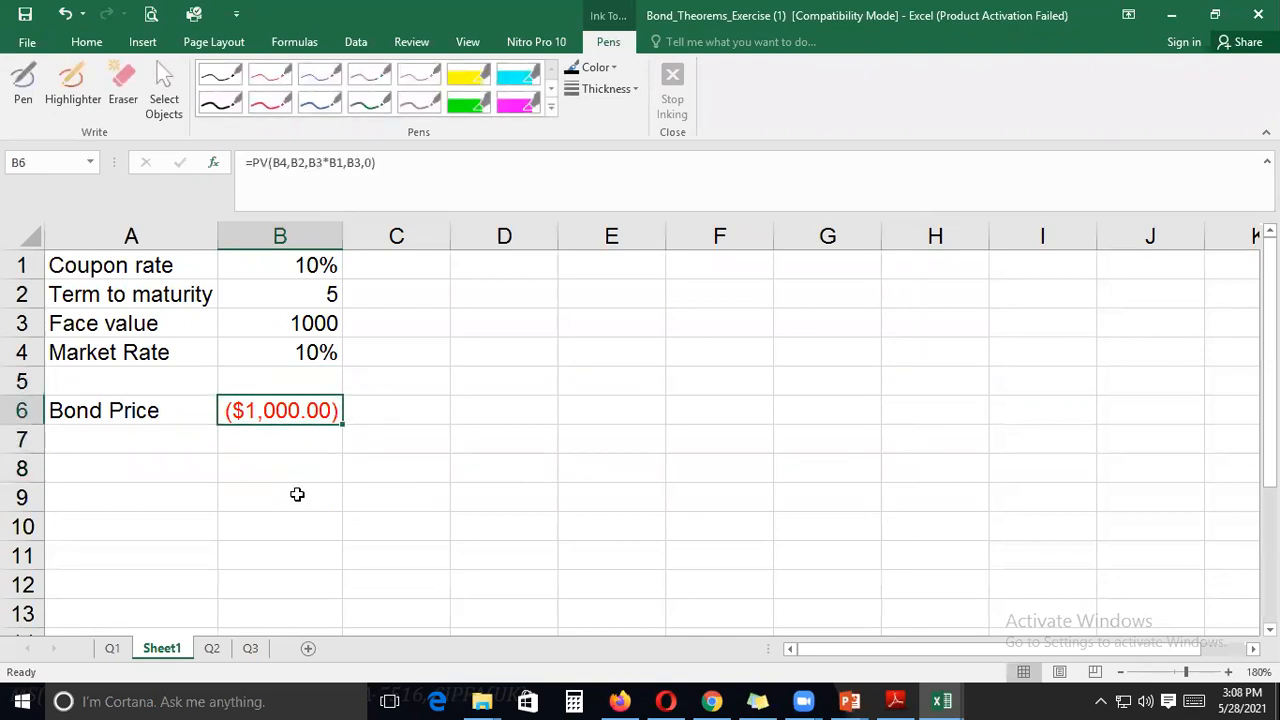
Switch to the PowerPoint slide show, advance to a blank slide and handwrite PV with a bracketed minus sign beneath it
key(alt+Tab)
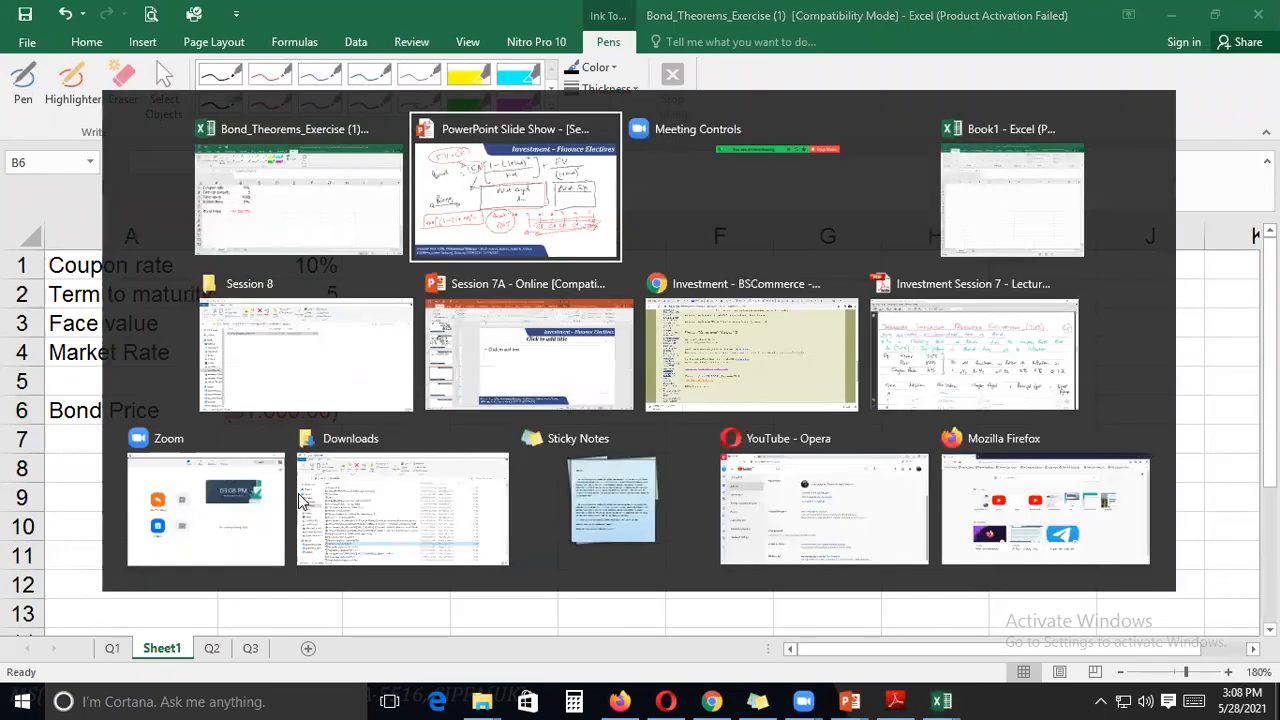
key(Right)
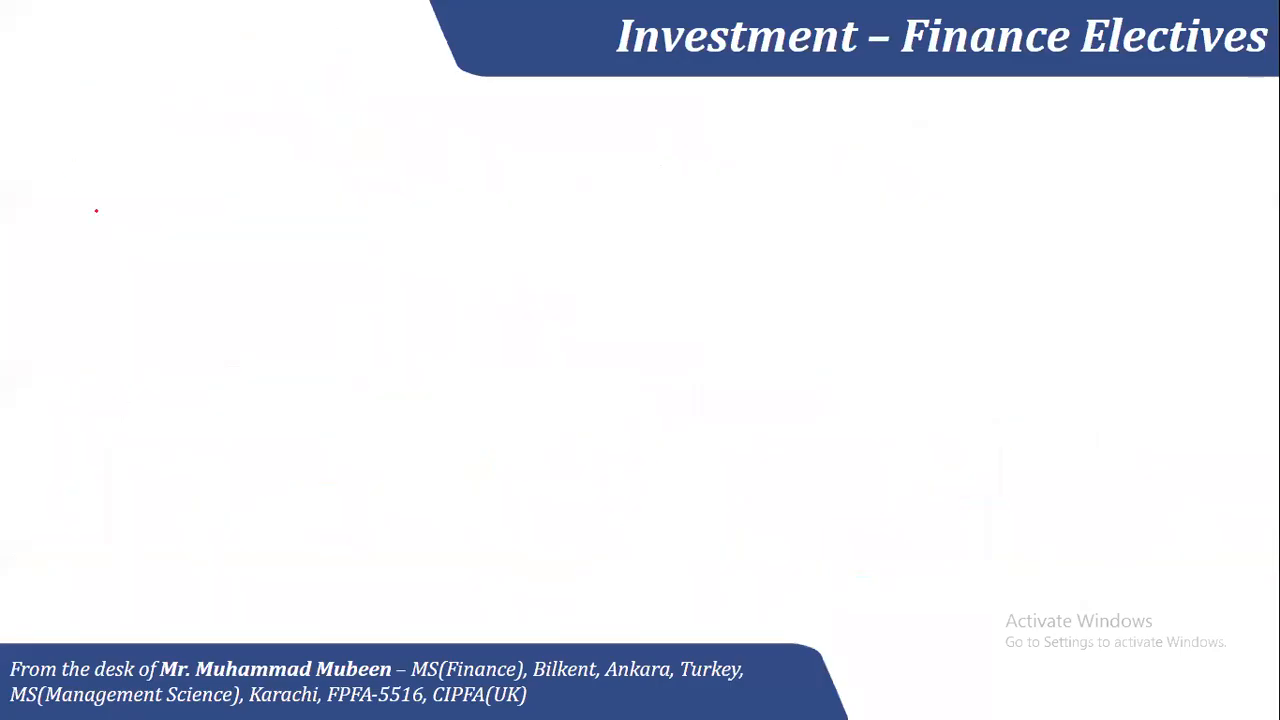
drag(198, 155, 198, 190)
mouse_move(198, 156)
mouse_down()
mouse_move(200, 172)
mouse_move(244, 152)
mouse_up()
mouse_move(178, 247)
mouse_down()
mouse_move(224, 241)
mouse_move(196, 267)
mouse_up()
drag(216, 214, 255, 247)
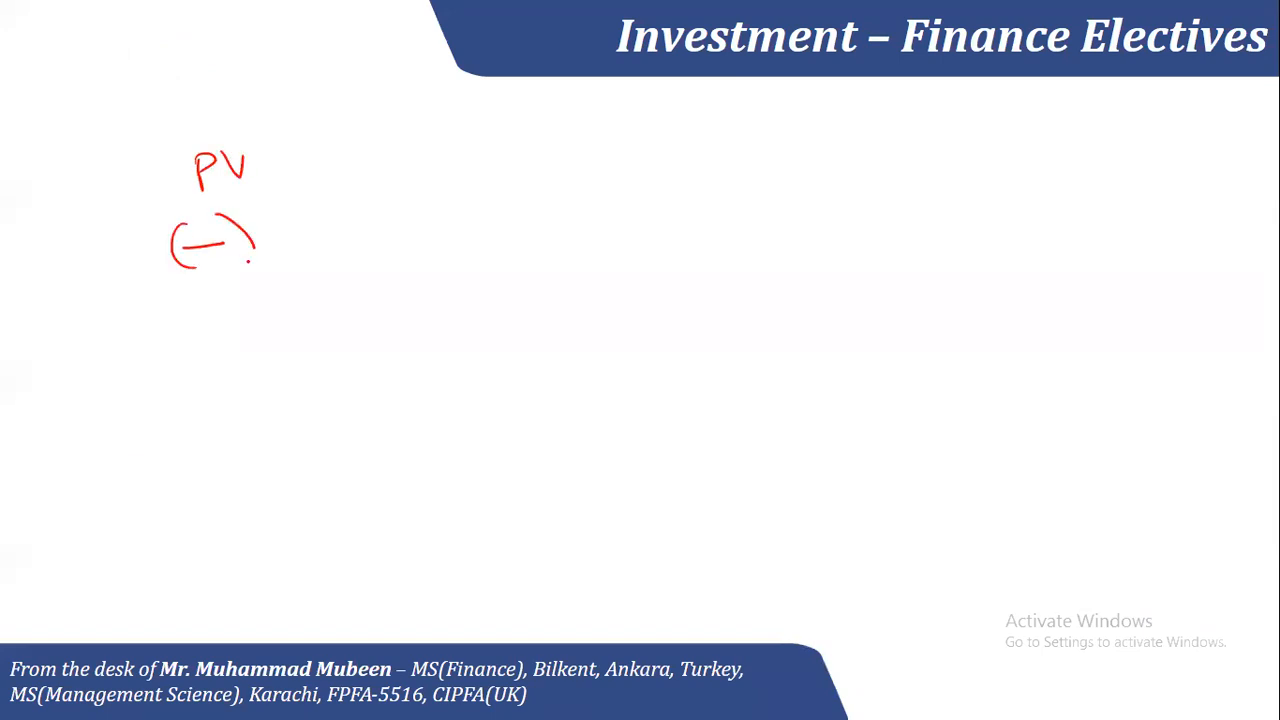
Handwrite FV with a plus sign beneath it, and add a plus sign in a second row under PV
drag(655, 143, 656, 180)
drag(655, 143, 697, 140)
drag(656, 161, 750, 146)
drag(670, 246, 724, 240)
drag(225, 378, 227, 385)
drag(201, 368, 254, 361)
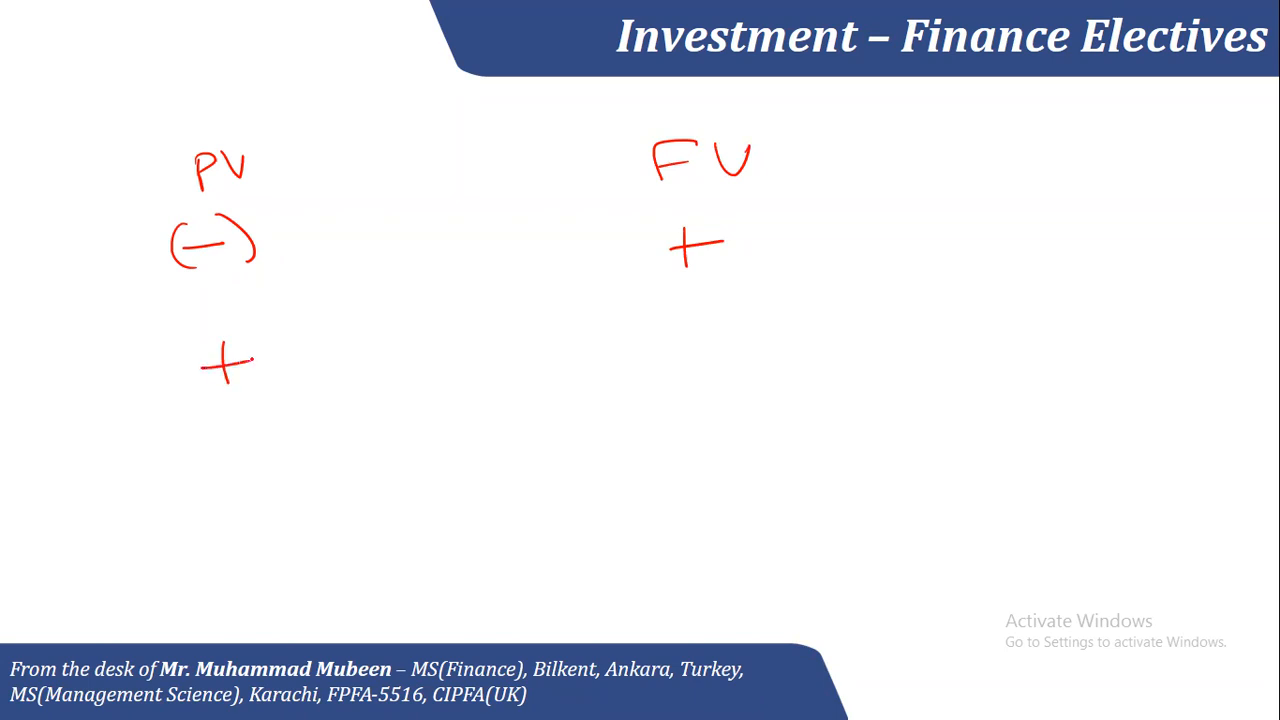
Draw a horizontal stroke in the second row under FV and add ink marks around the PV and FV signs
drag(678, 340, 731, 338)
mouse_move(226, 314)
mouse_down()
mouse_move(160, 395)
mouse_move(236, 316)
mouse_up()
drag(722, 289, 705, 291)
drag(722, 200, 692, 201)
drag(127, 235, 205, 282)
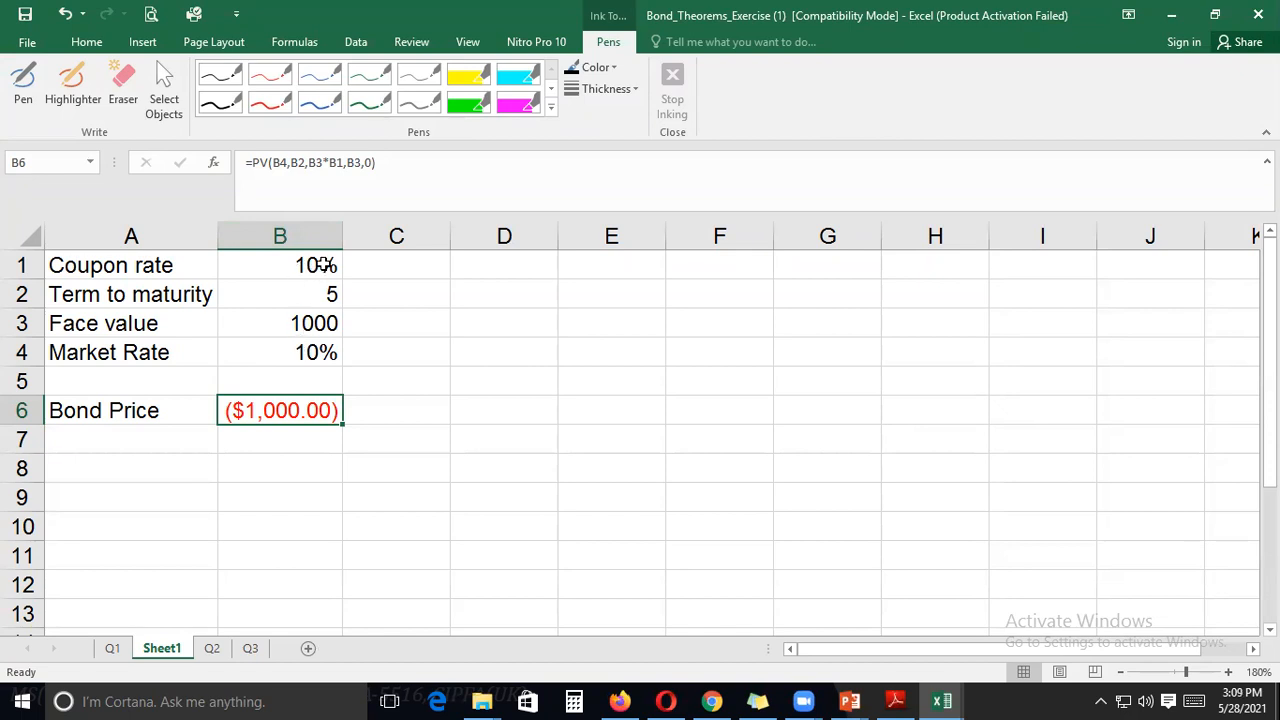
Set the coupon rate in B1 to 15% and select that cell again
click(304, 263)
text(15)
key(Return)
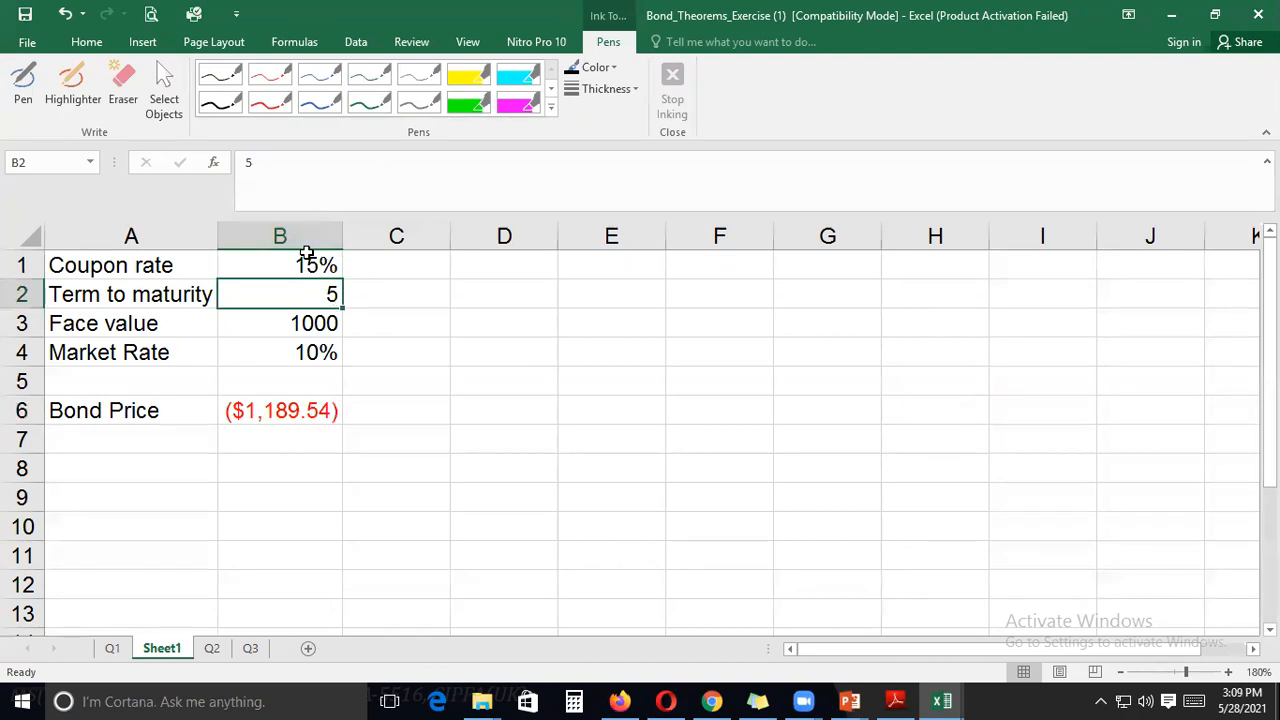
click(307, 253)
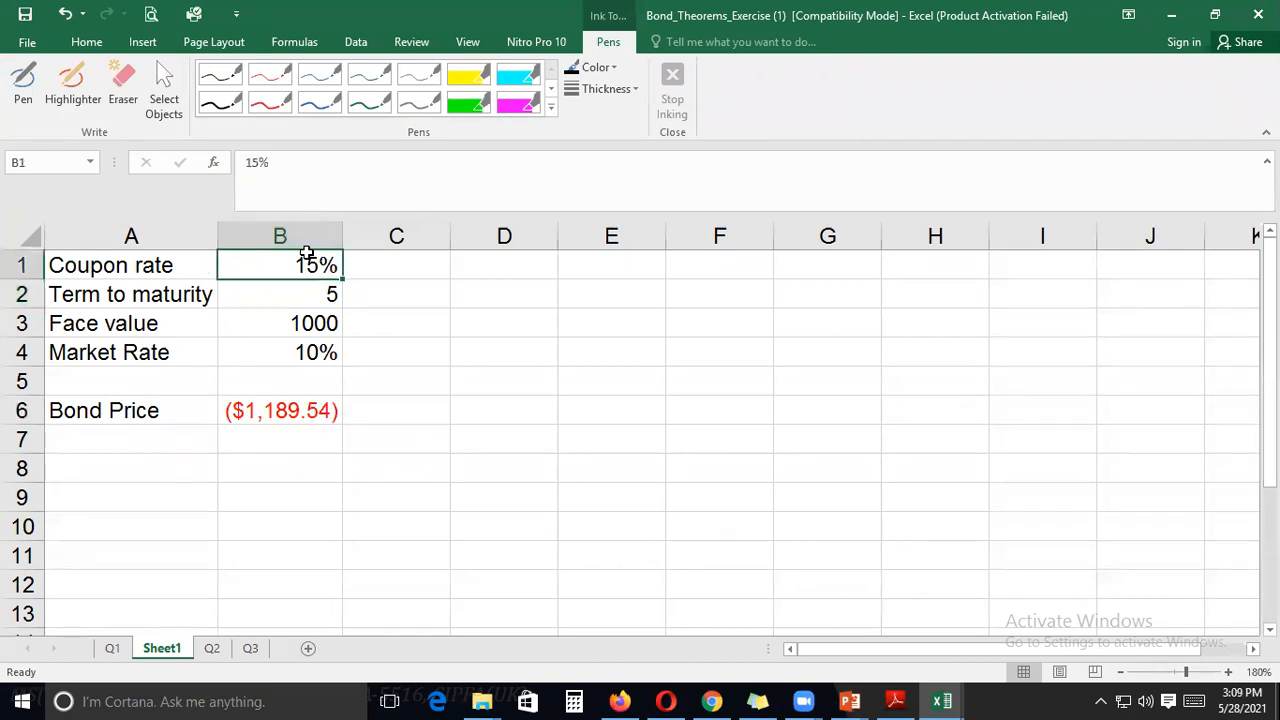
Set the coupon rate in B1 to 12% and the term to maturity in B2 to 8
text(12)
key(Return)
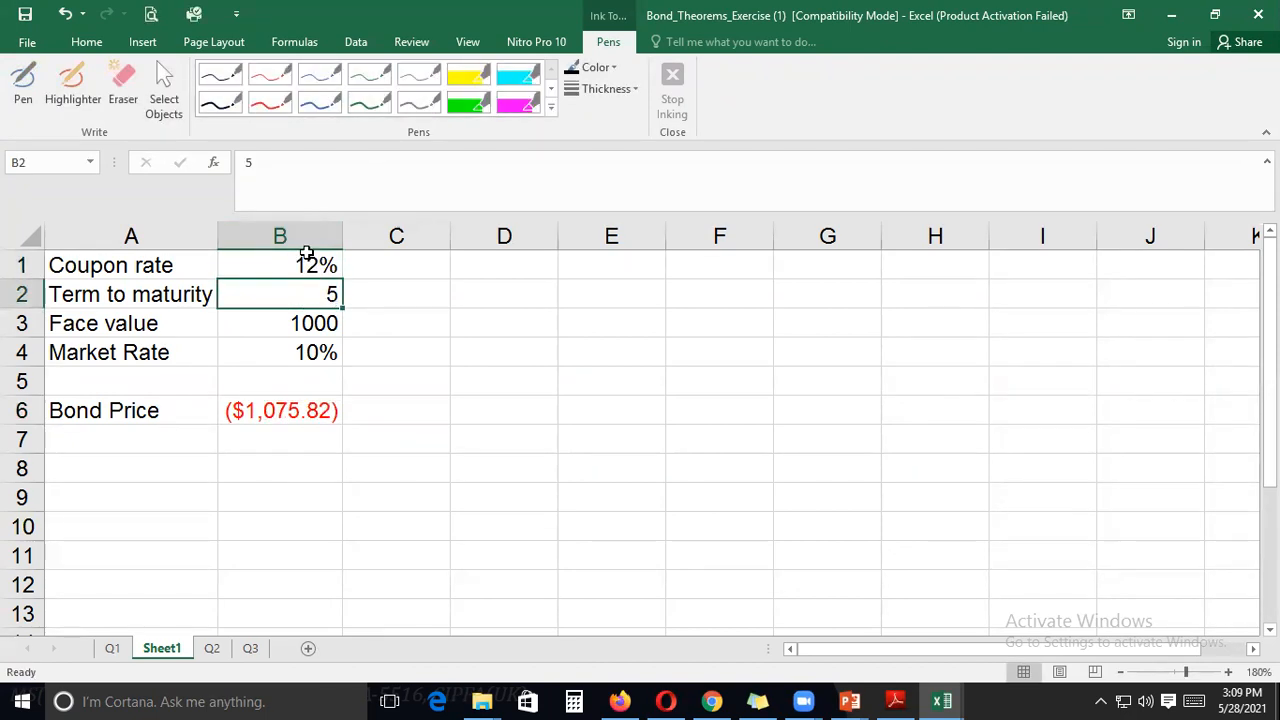
text(8)
key(Return)
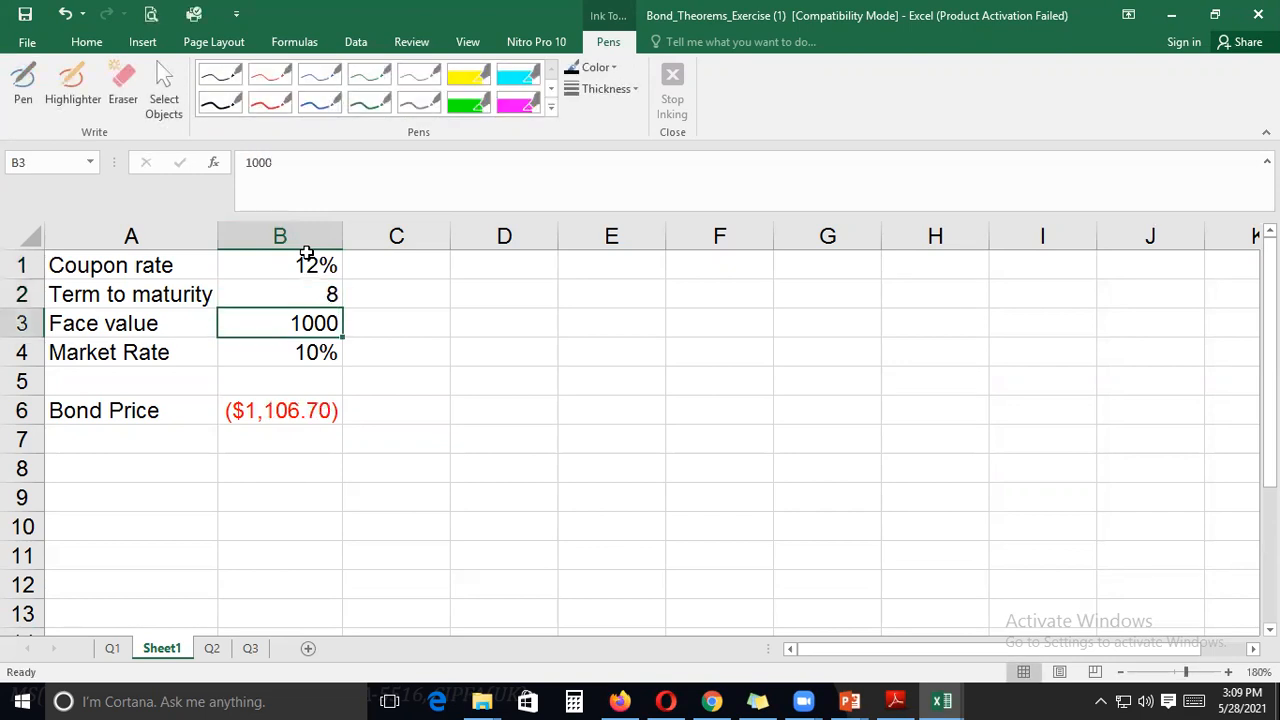
Set the coupon rate in B1 to 9% and the market rate in B4 to 12%
click(307, 253)
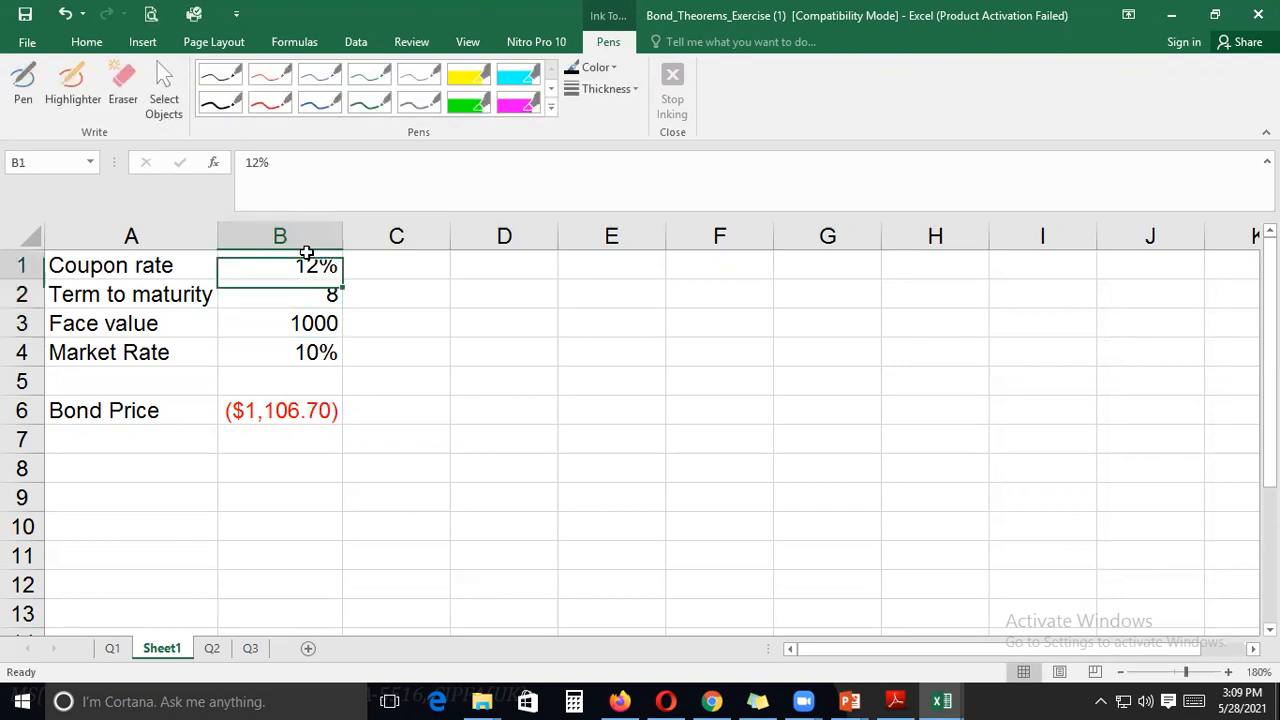
text(9)
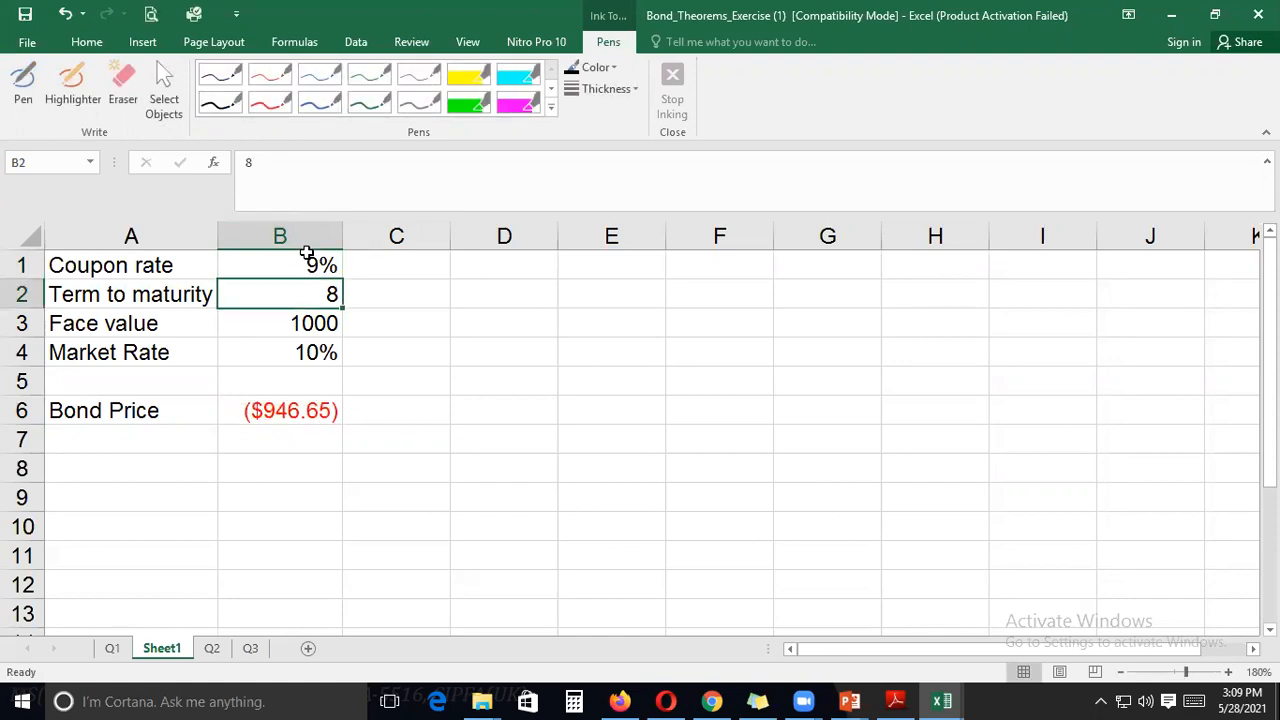
key(Down)
key(Down)
text(12)
key(Return)
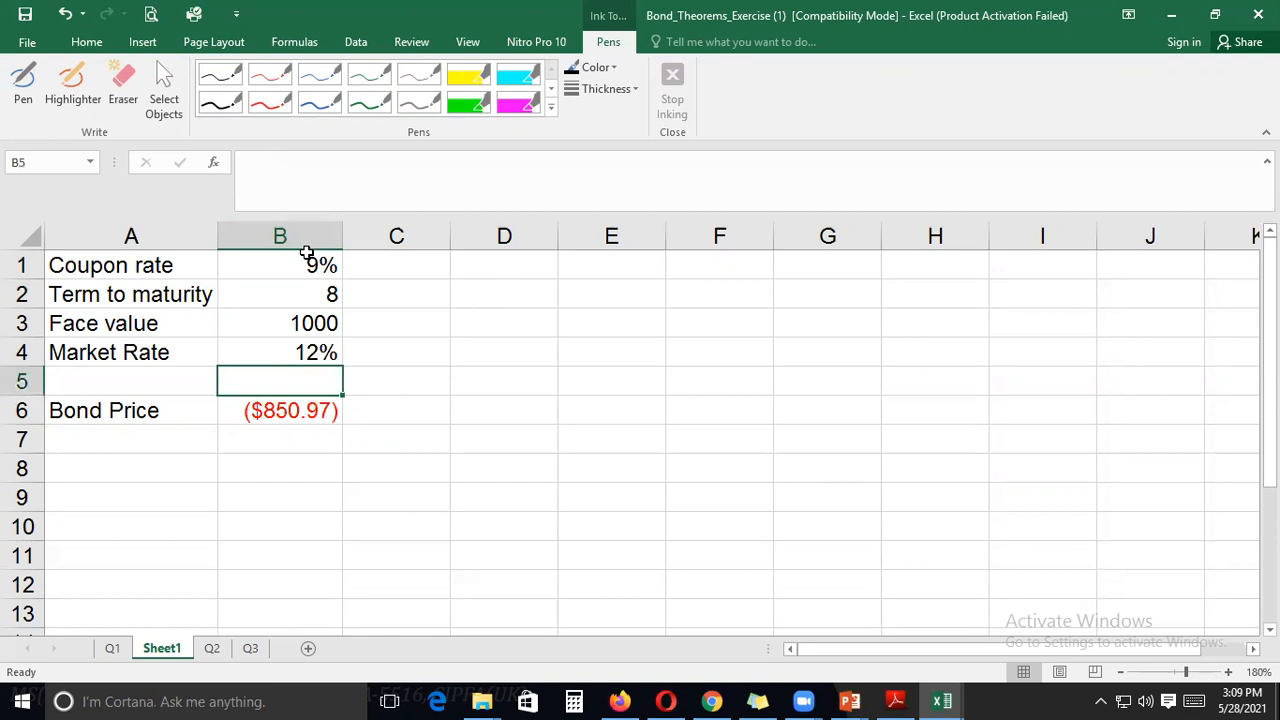
Go through the bond inputs and open the PV formula in B6 to review its cell references
key(Up)
key(Up)
key(Up)
key(Up)
key(Down)
key(Down)
key(Down)
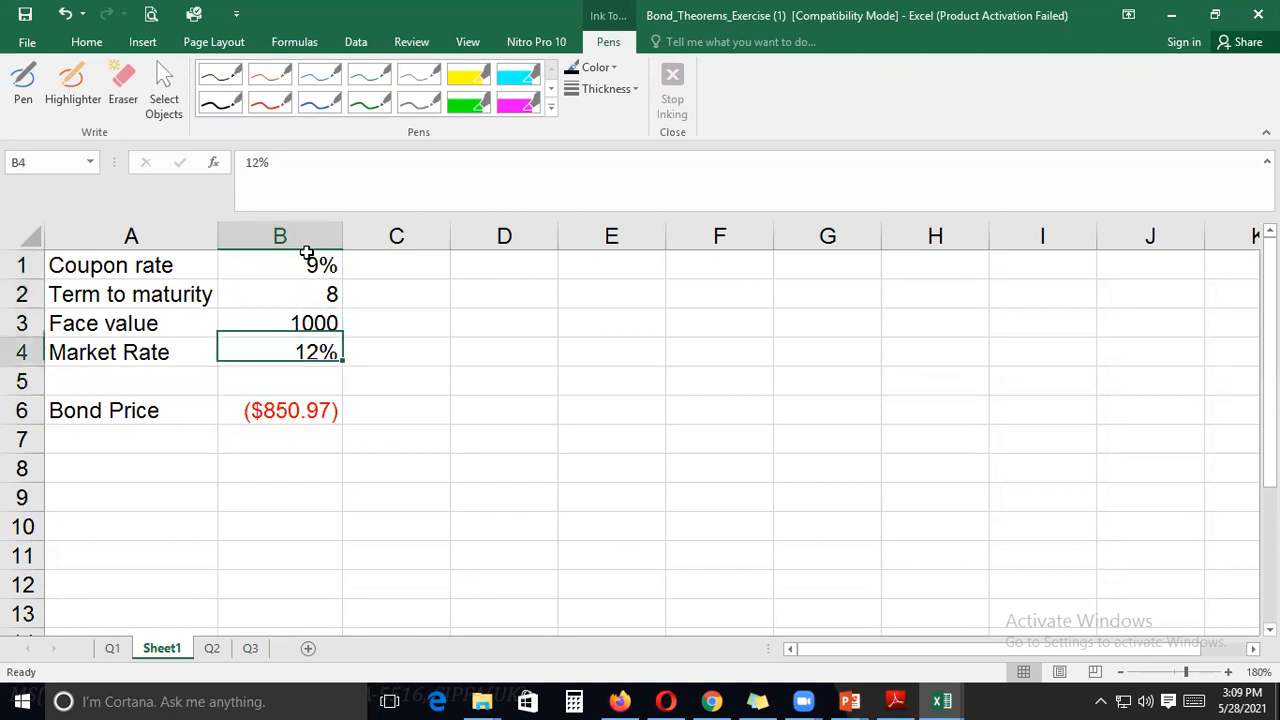
key(Down)
key(Down)
click(264, 162)
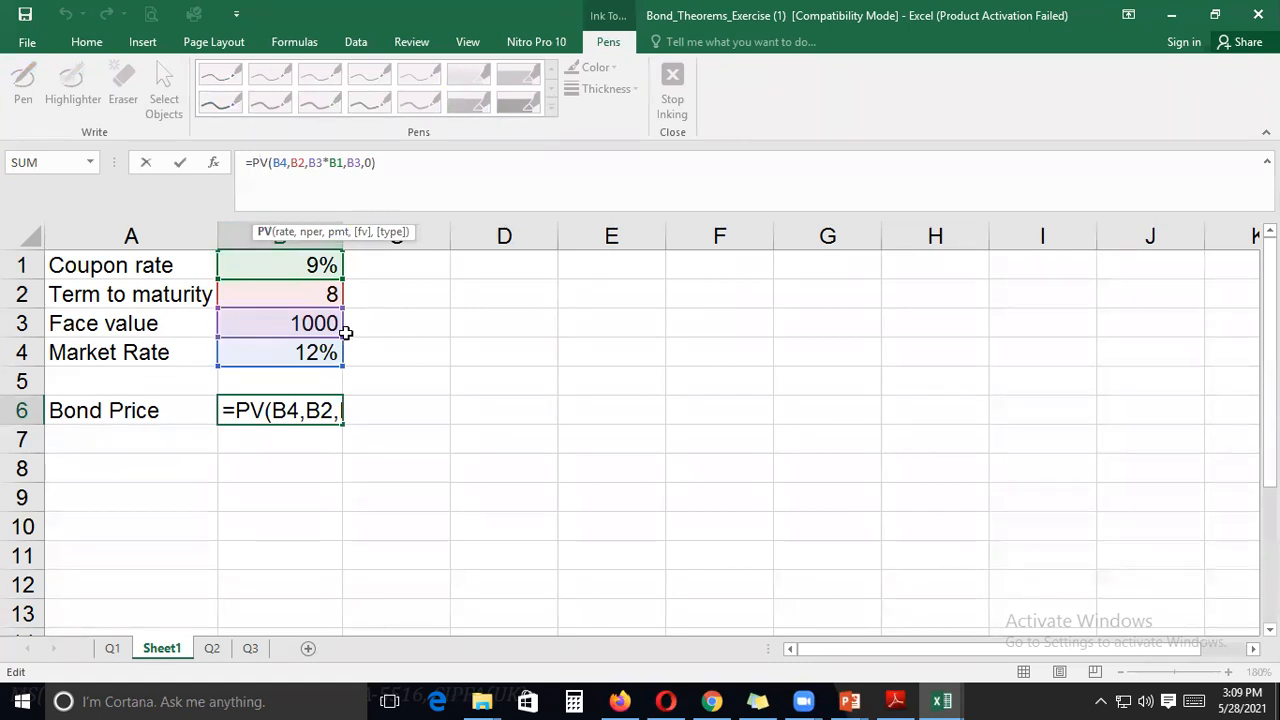
Look over the Q2 and Q1 sheets and move Sheet1 behind Q3
click(213, 648)
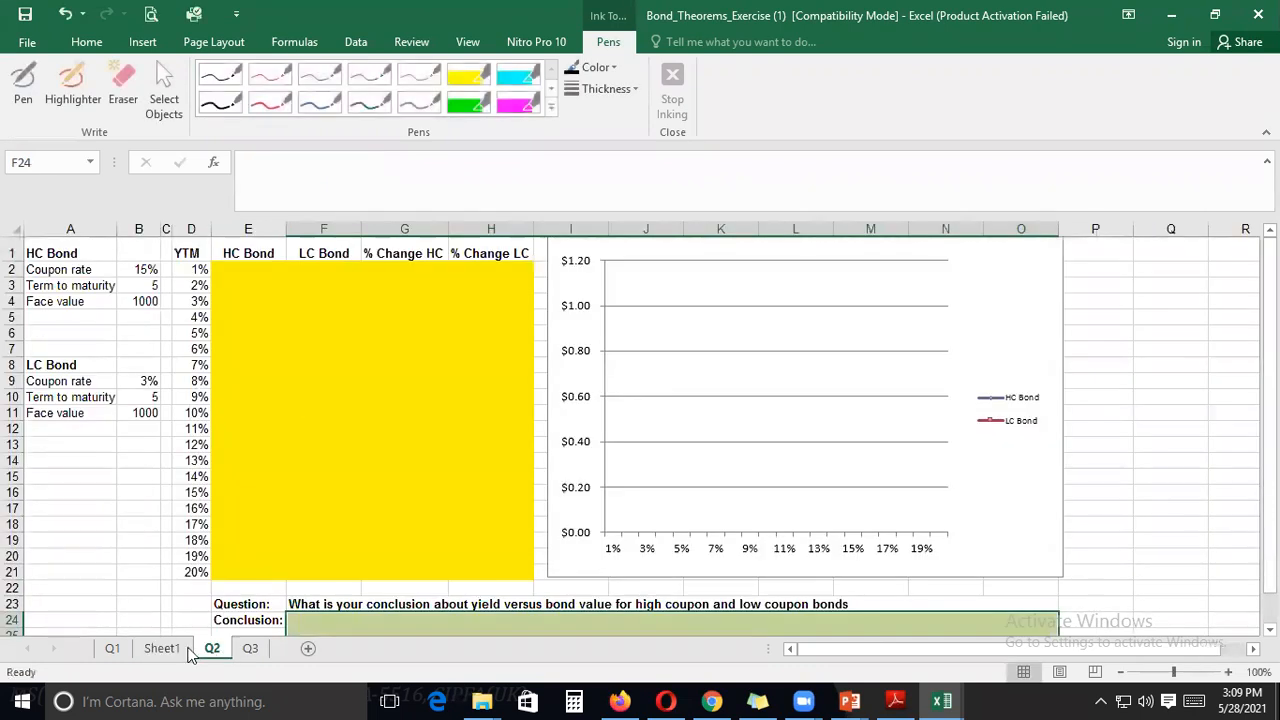
click(113, 648)
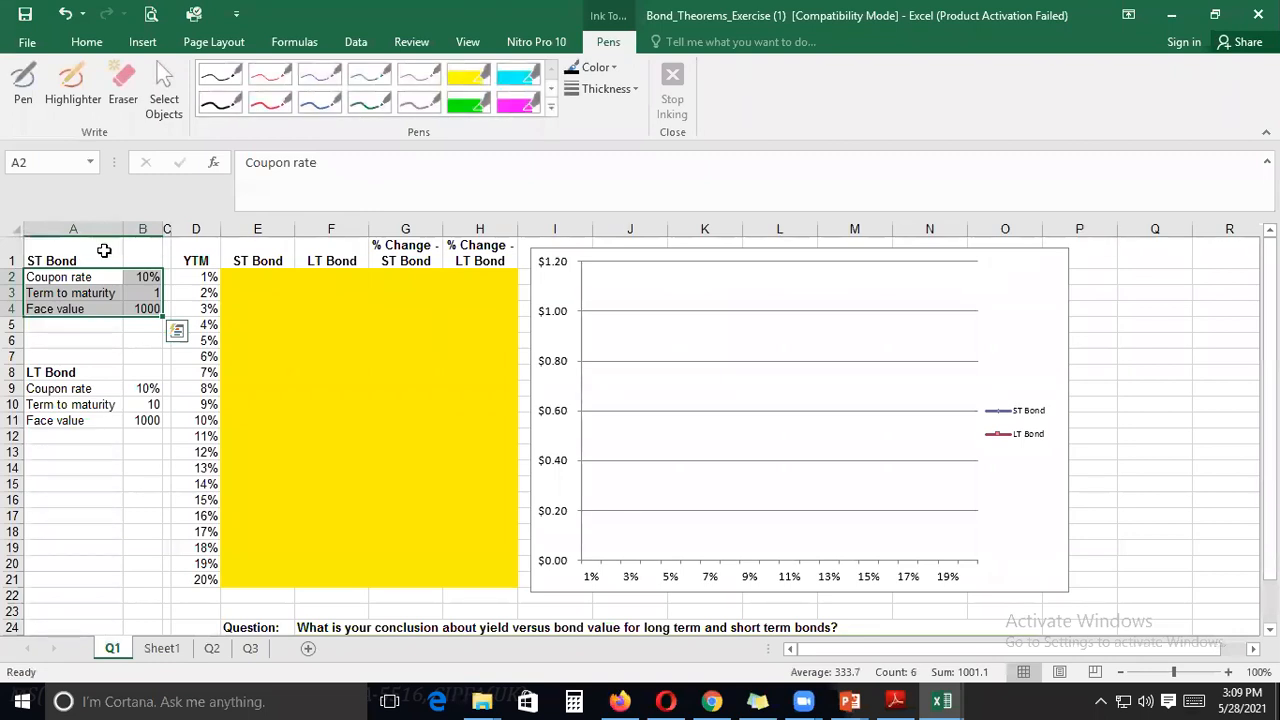
click(155, 649)
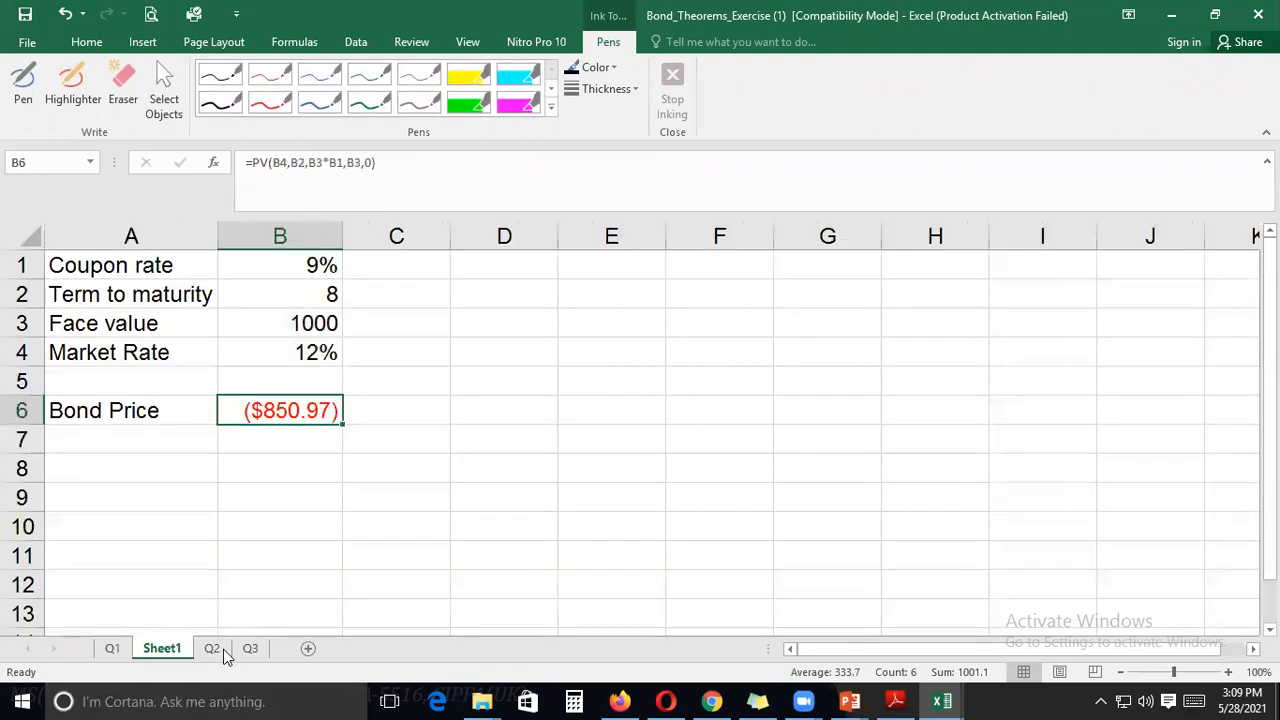
drag(225, 655, 228, 655)
Open the Q1 sheet and read the question in F24 about yield versus value for long-term and short-term bonds at 190% zoom
click(112, 649)
click(255, 272)
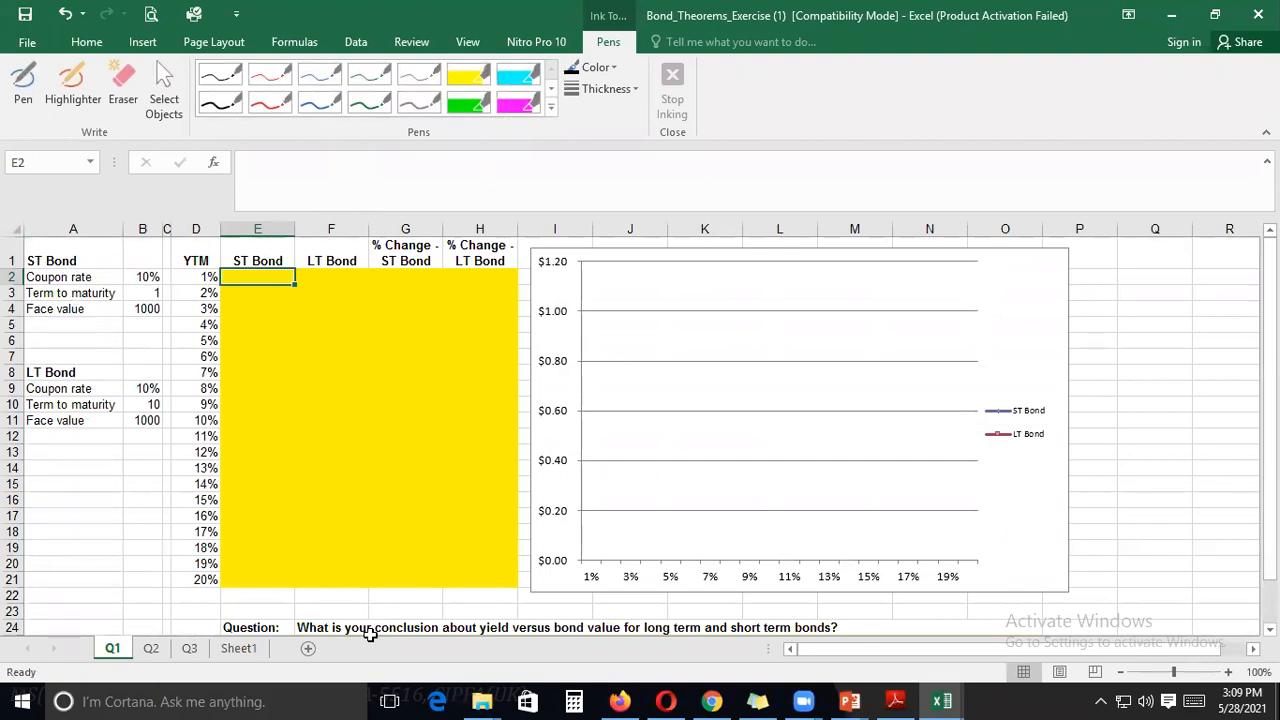
click(320, 627)
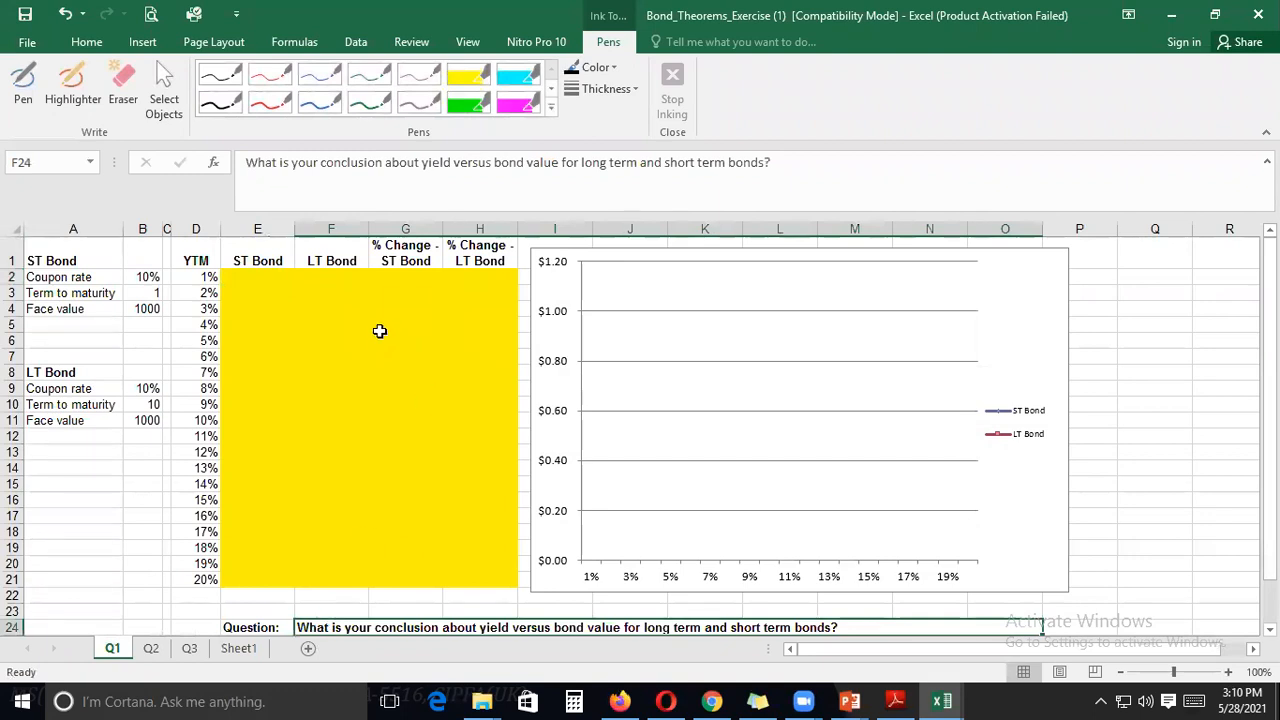
click(1228, 672)
click(1228, 672)
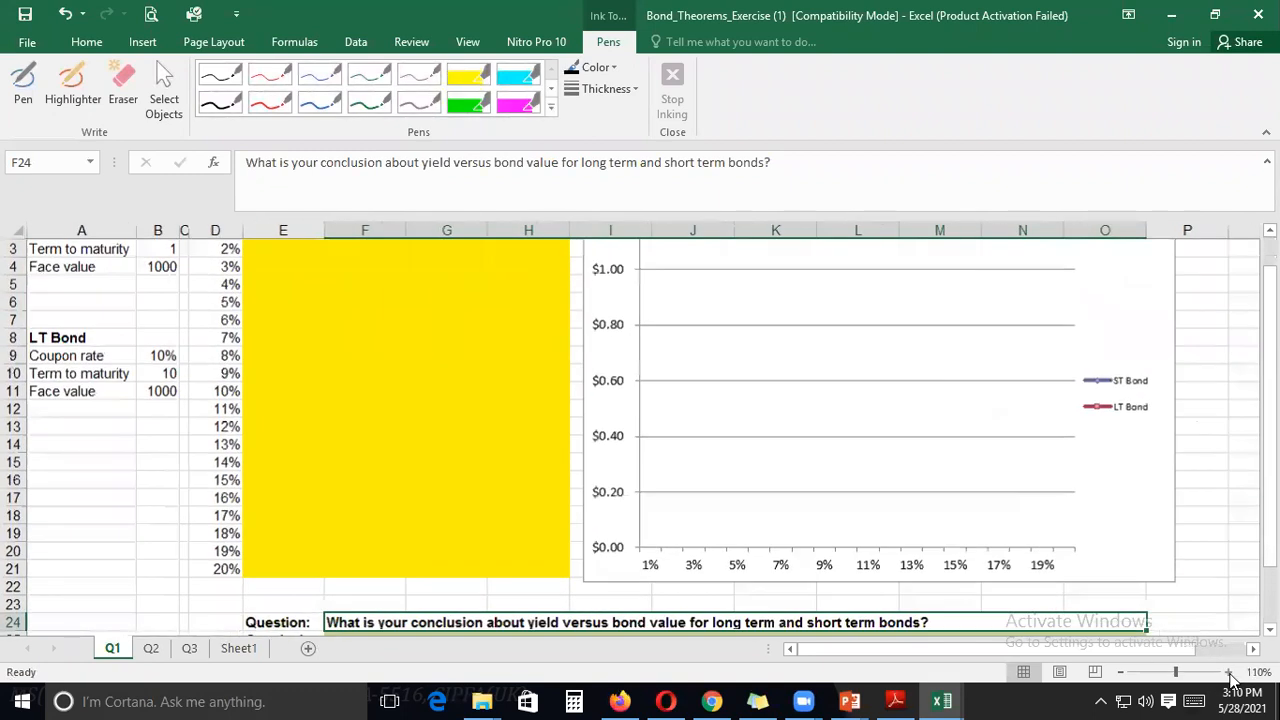
click(1228, 672)
click(1228, 672)
click(1228, 672)
click(1228, 672)
click(1228, 672)
click(1228, 672)
click(1228, 672)
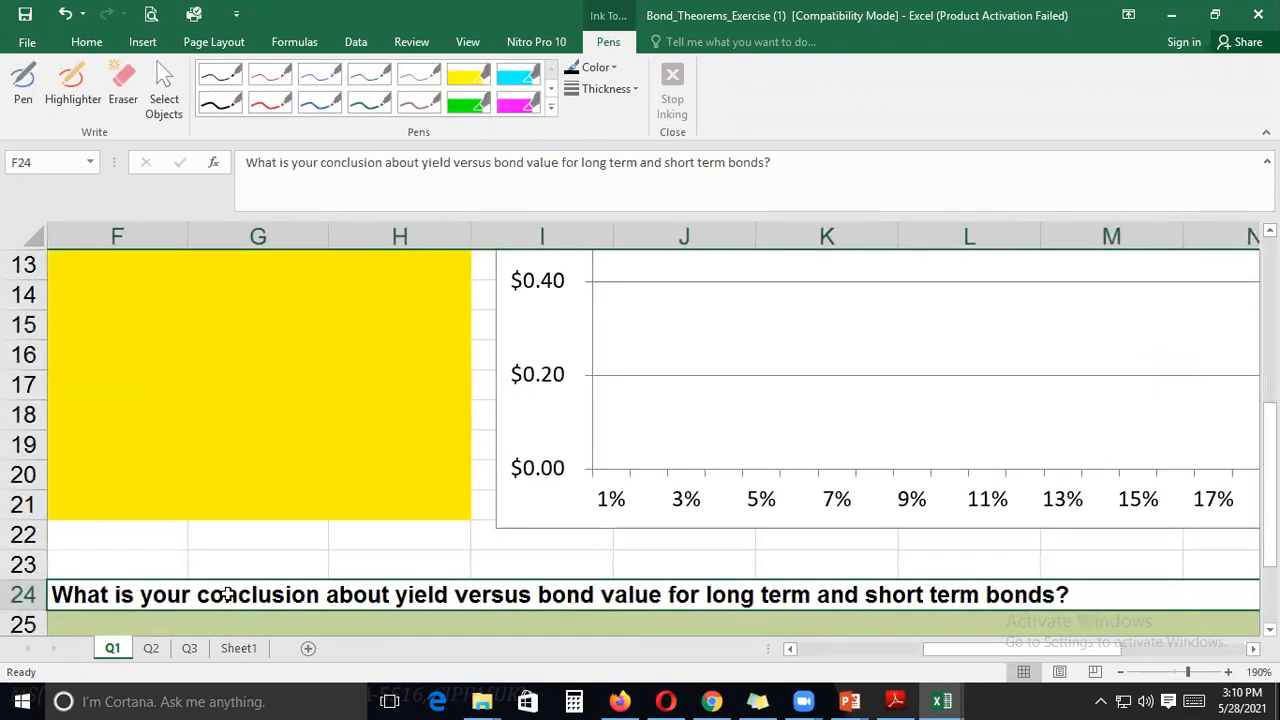
scroll(477, 582, down, 1)
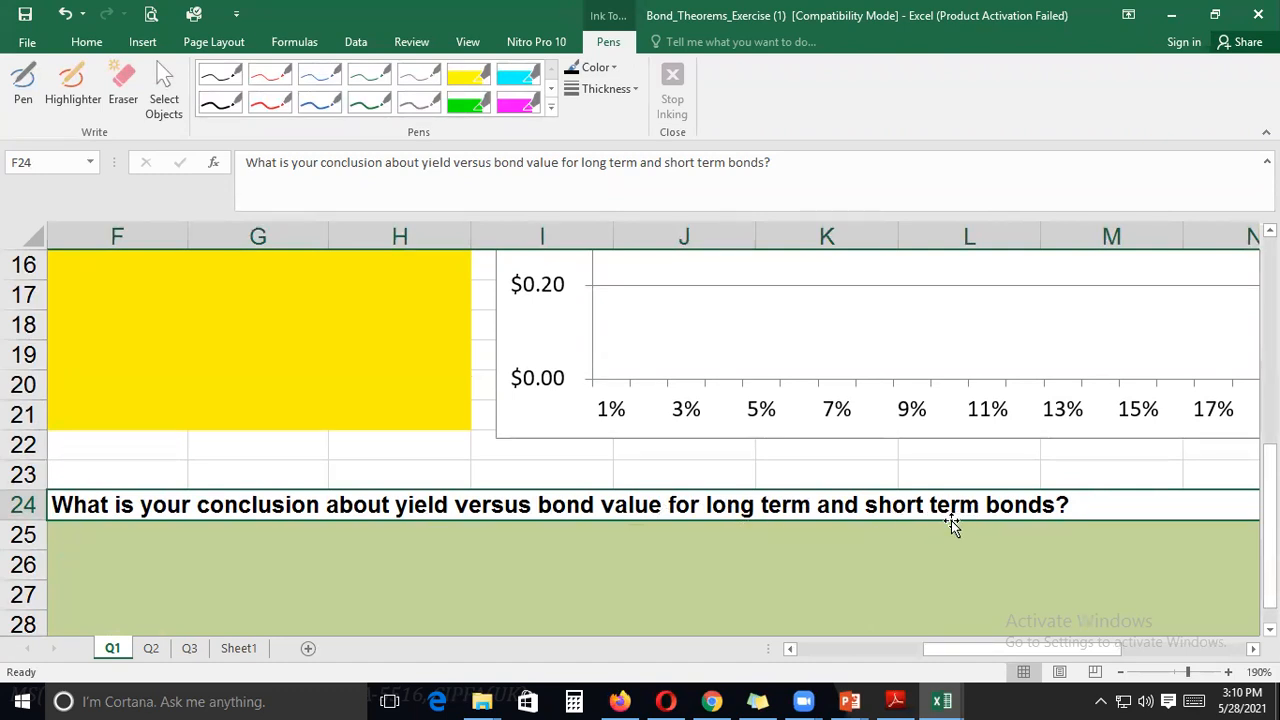
scroll(309, 477, up, 5)
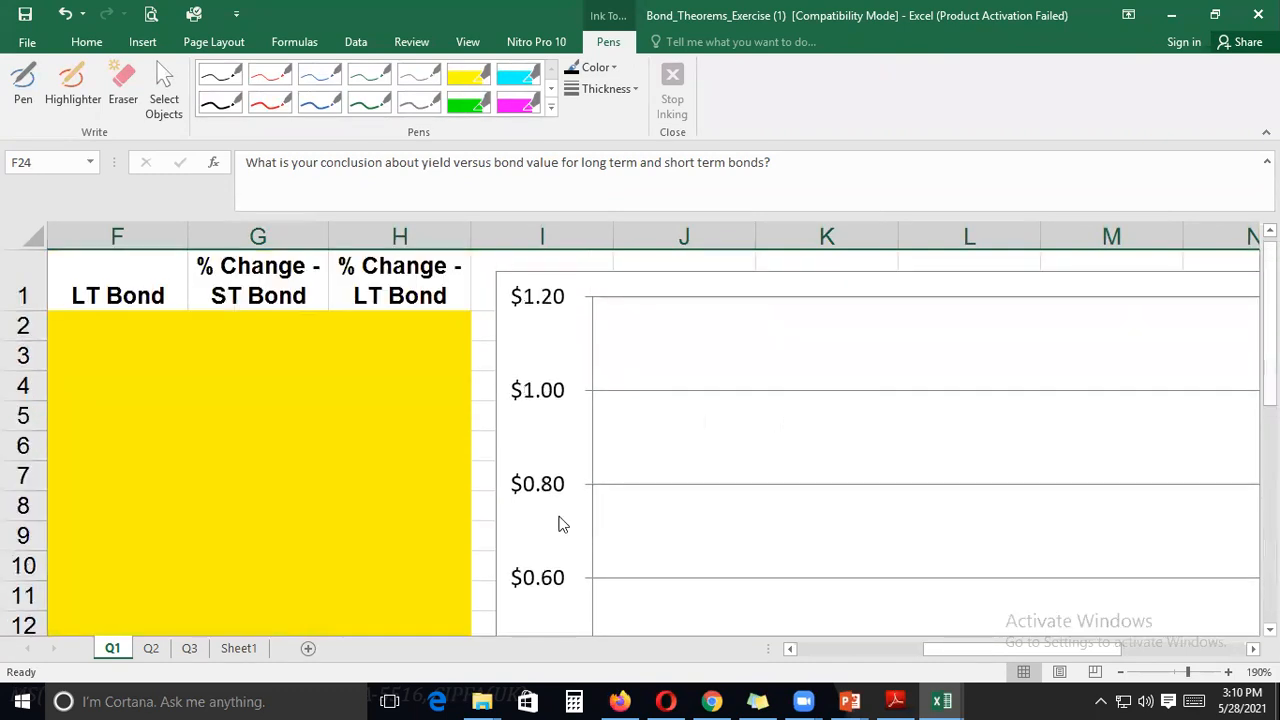
Switch to the PowerPoint slide show and, on a blank slide, sketch axes with the horizontal one marked t, plus a rising line with a word above it
click(843, 700)
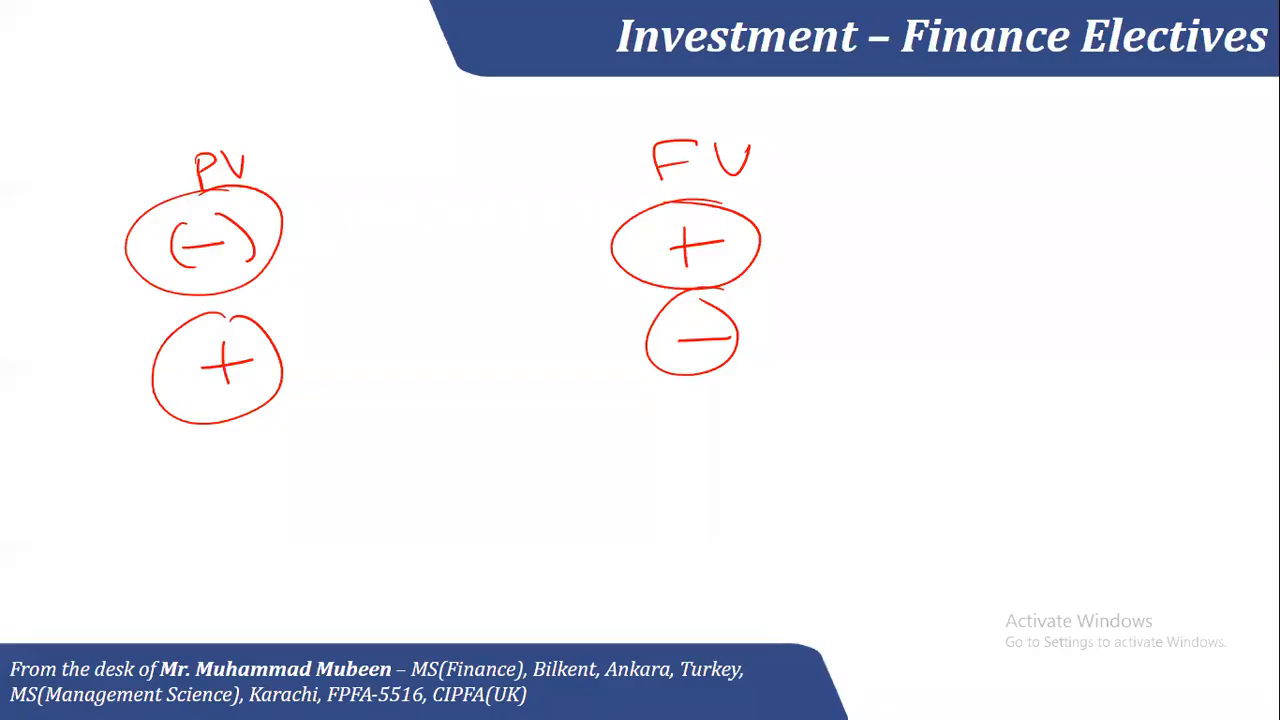
mouse_move(263, 72)
mouse_down()
mouse_move(222, 528)
mouse_move(872, 502)
mouse_move(880, 553)
mouse_up()
drag(858, 541, 881, 537)
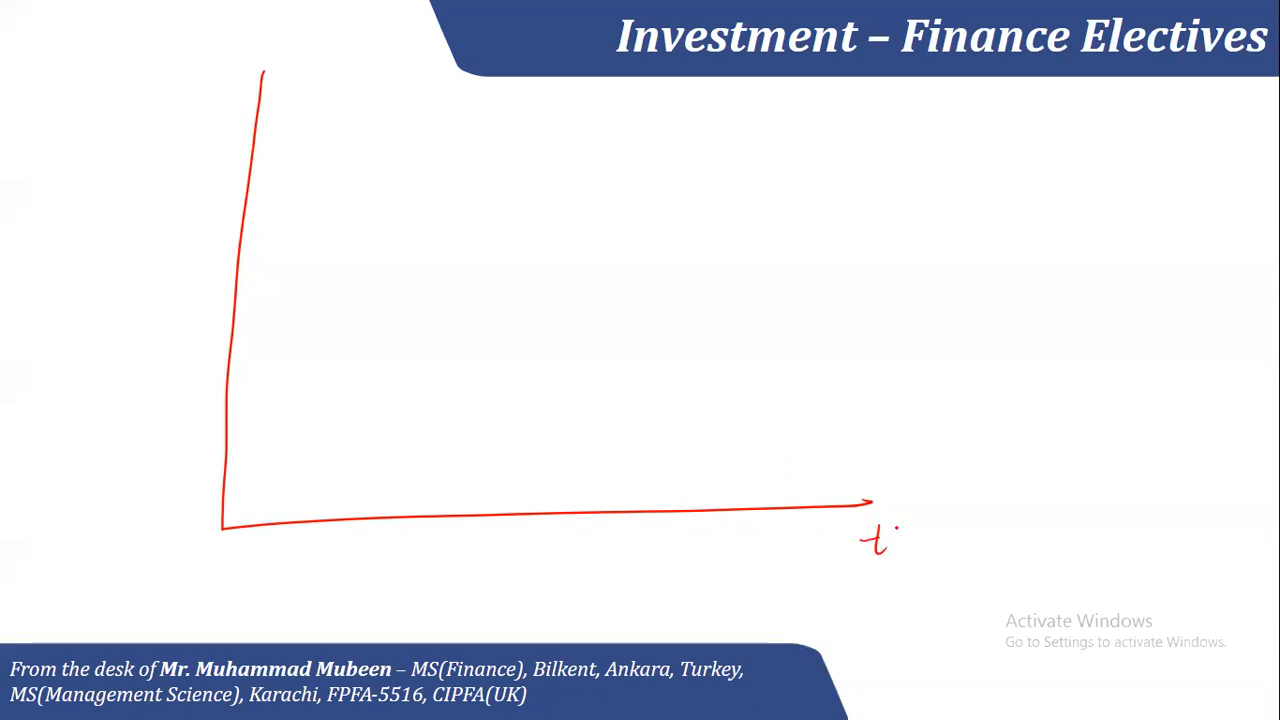
mouse_move(274, 422)
mouse_down()
mouse_move(500, 320)
mouse_move(811, 131)
mouse_move(904, 90)
mouse_up()
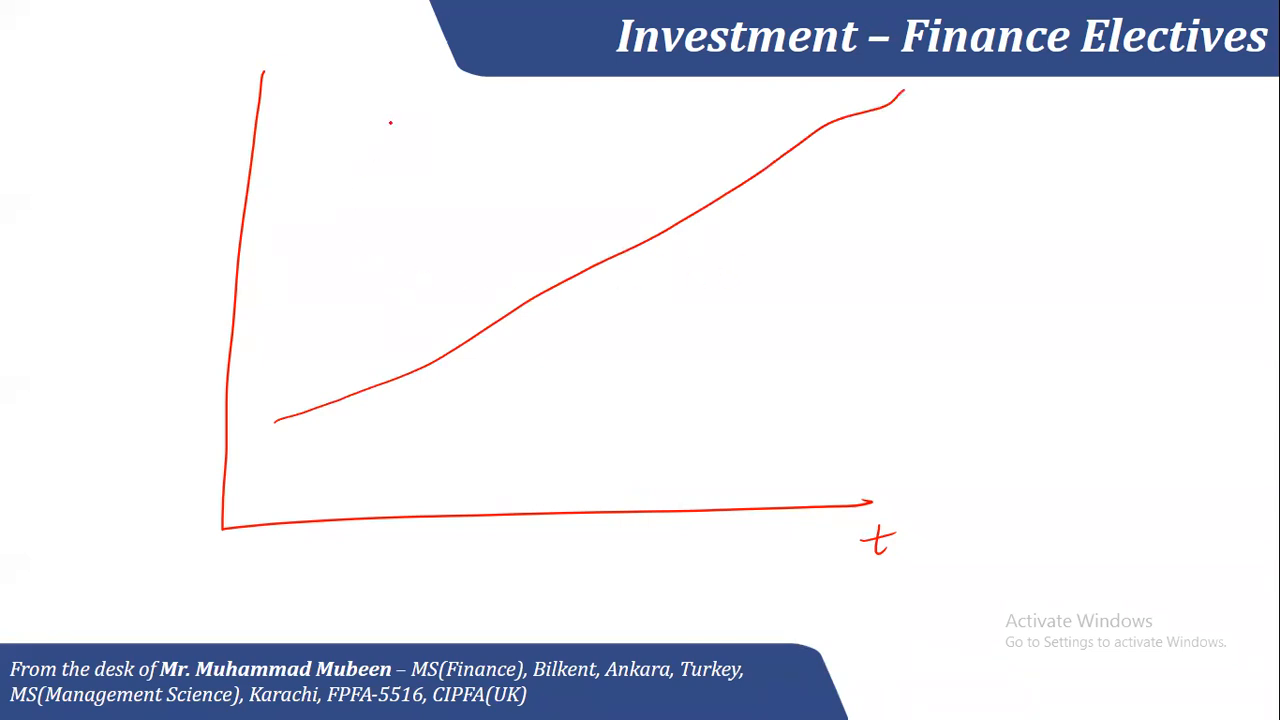
mouse_move(540, 144)
mouse_down()
mouse_move(532, 186)
mouse_move(574, 140)
mouse_move(614, 157)
mouse_move(636, 140)
mouse_move(662, 145)
mouse_up()
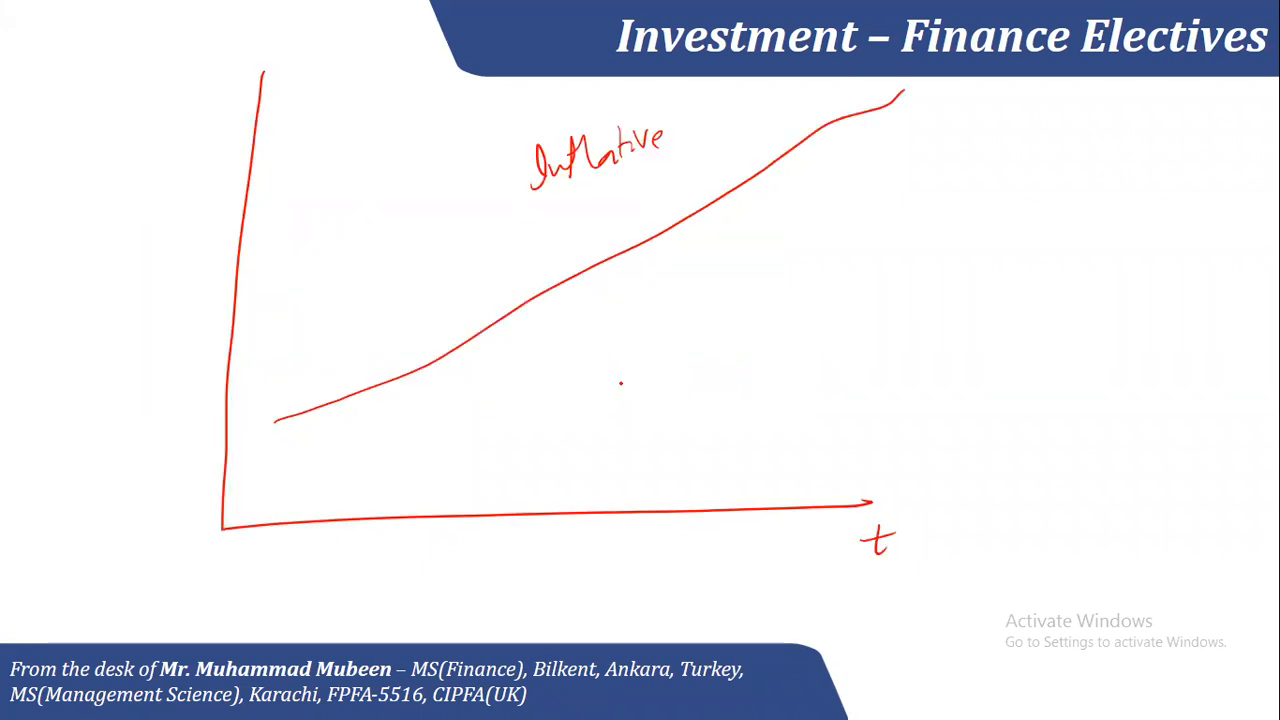
Check the next blank slide and the drawn graph, leave the show on the blank slide, and switch back to the Excel bond exercise
key(Right)
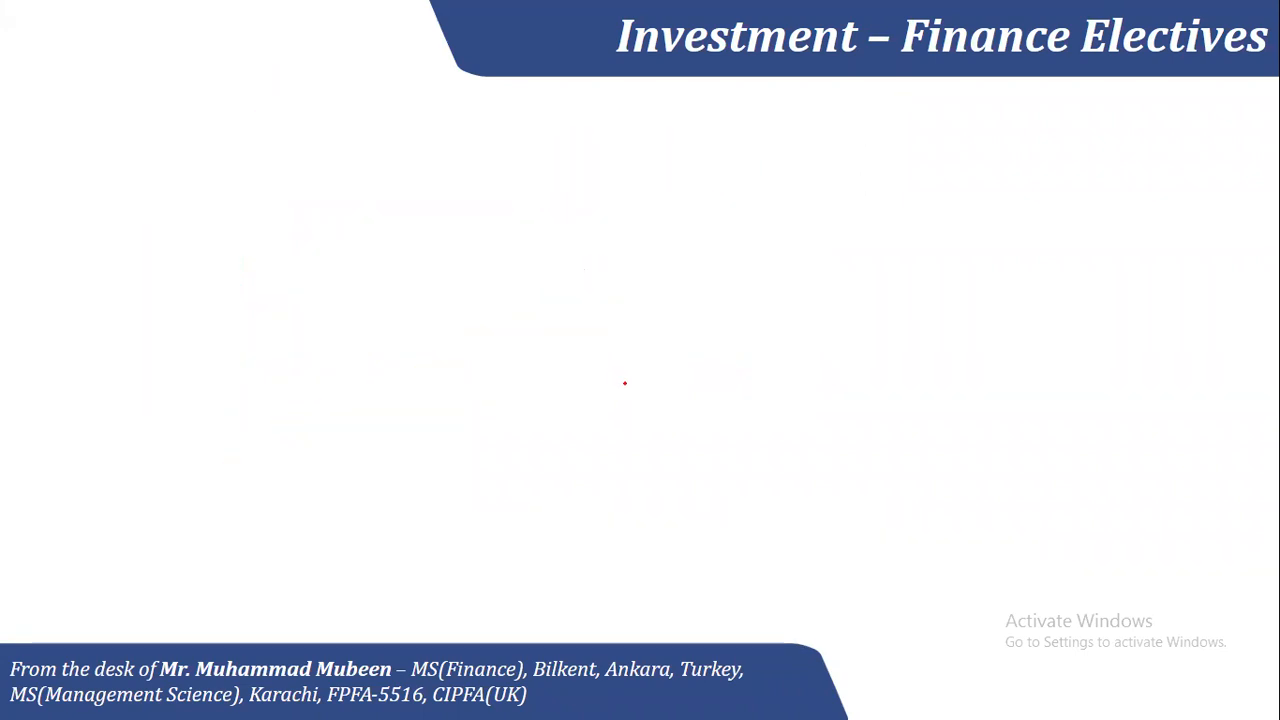
key(Left)
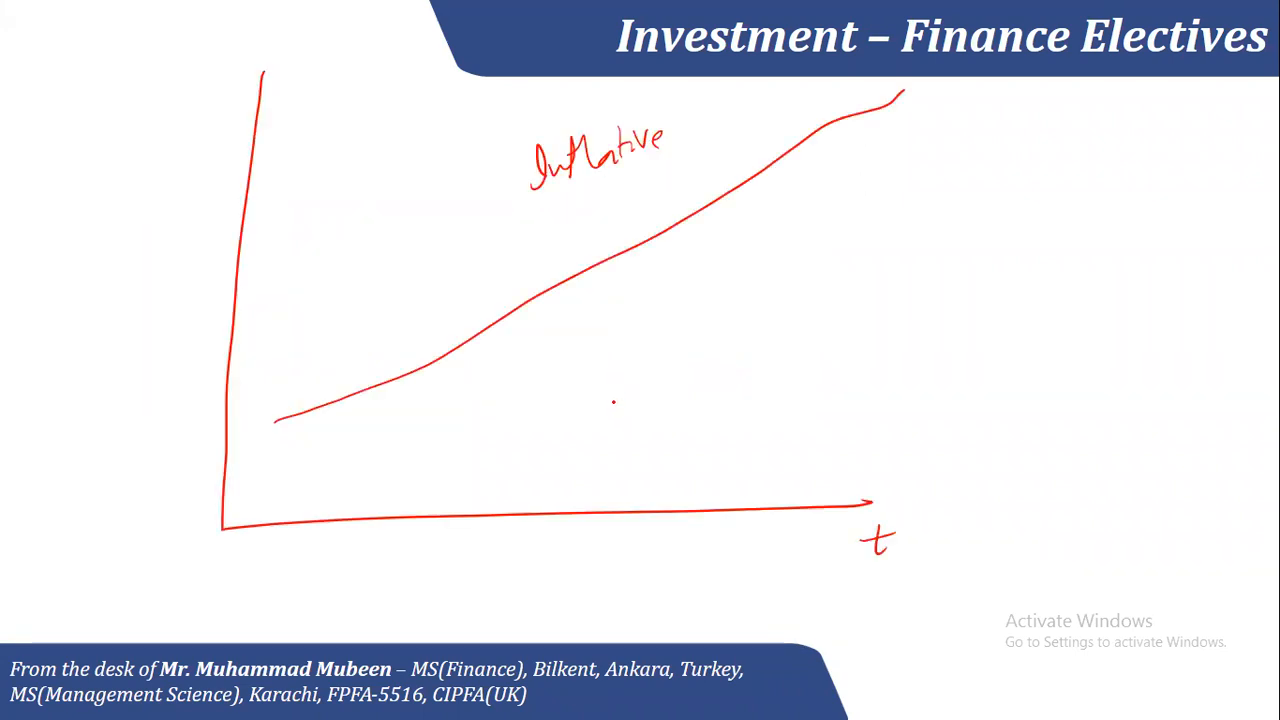
key(Right)
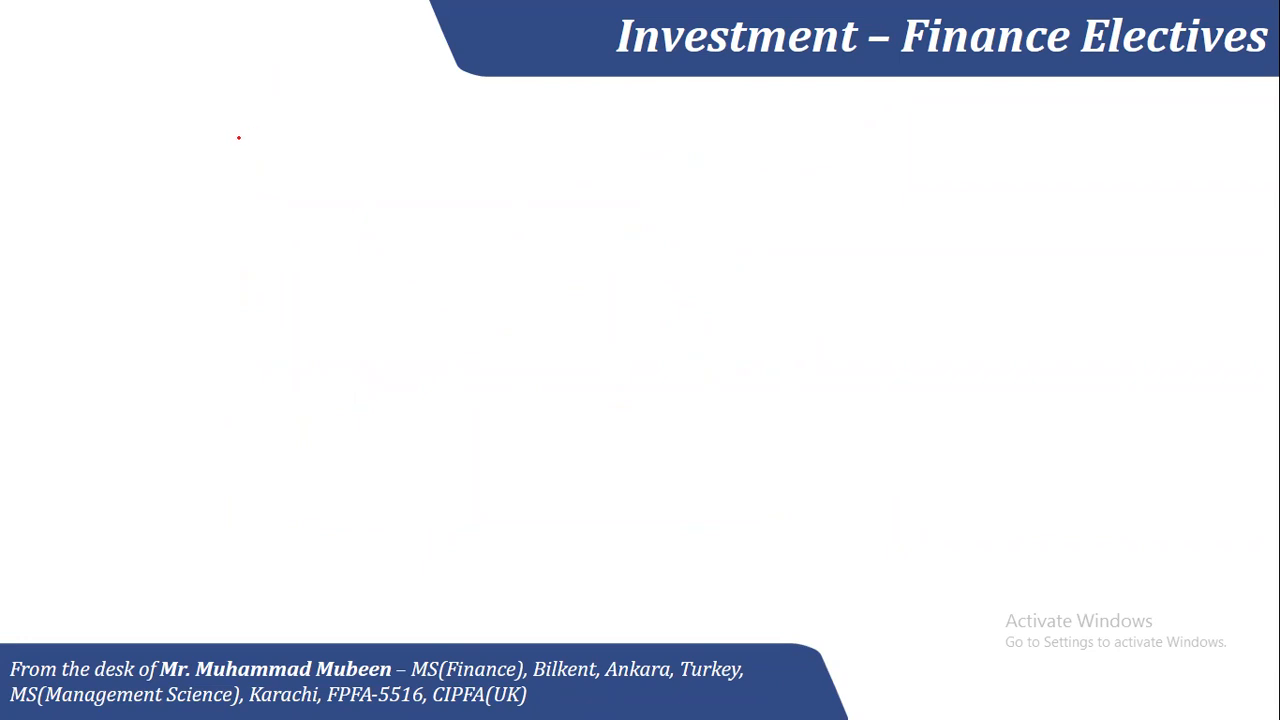
key(alt+Tab)
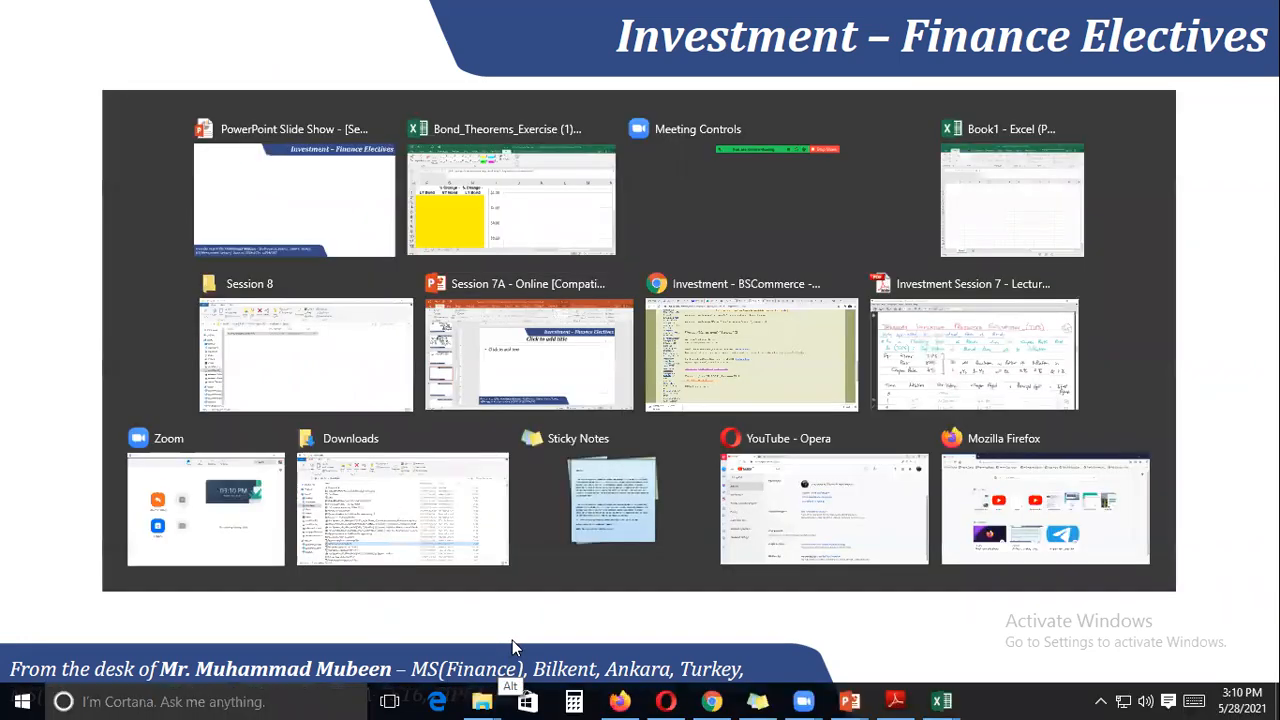
Examine the full layout of the Q1 exercise, including the YTM column, the yellow answer range and the chart
click(1121, 673)
click(1121, 673)
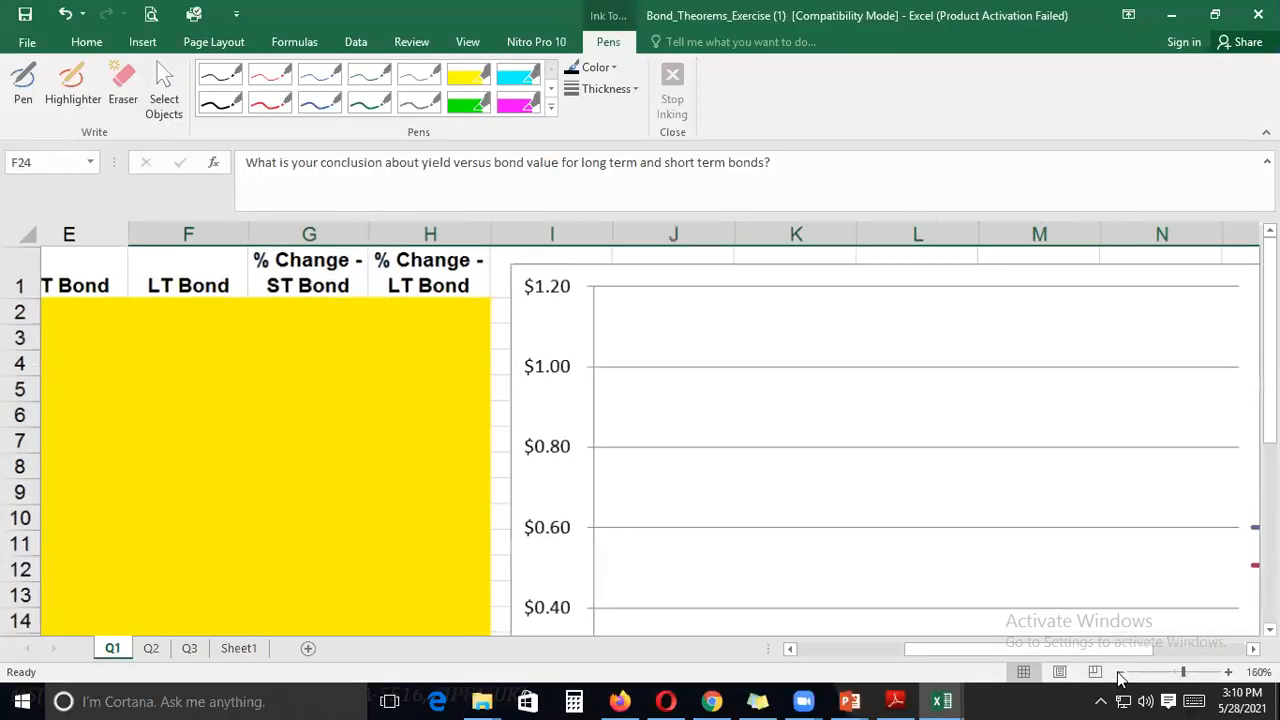
click(1121, 673)
click(1121, 673)
click(1120, 673)
click(1120, 673)
click(1119, 673)
click(1119, 673)
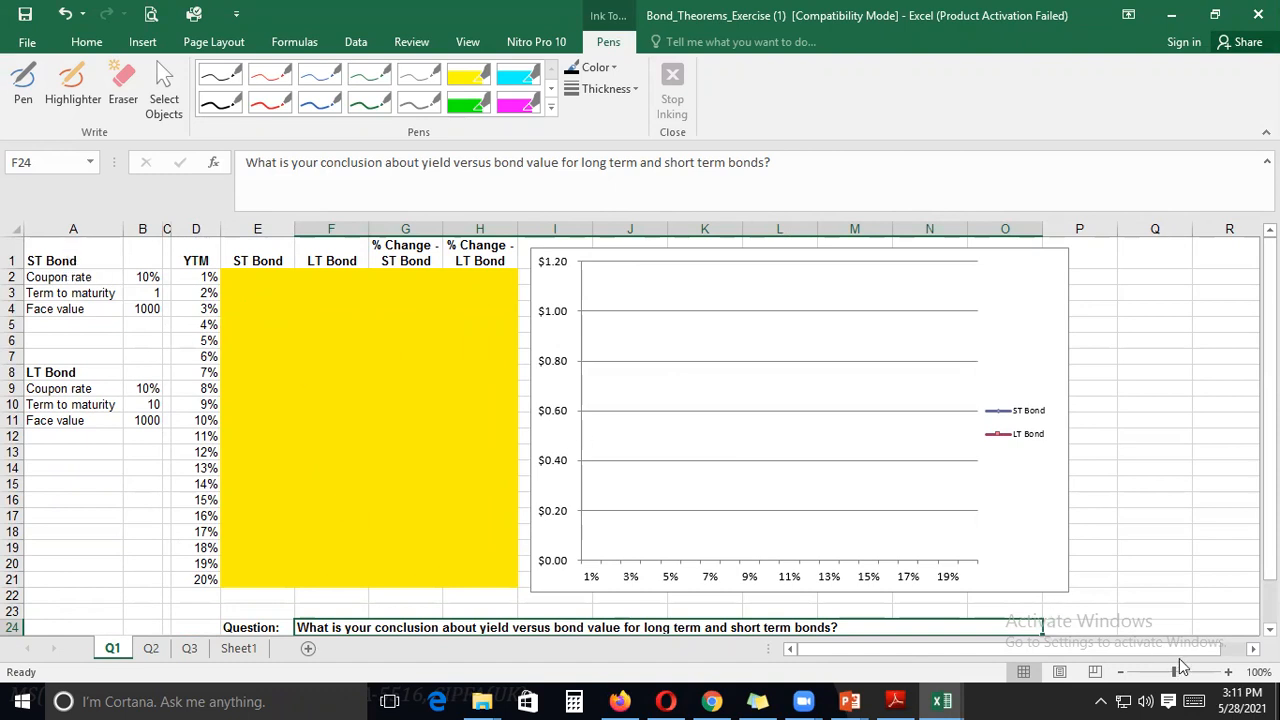
drag(1174, 672, 1176, 678)
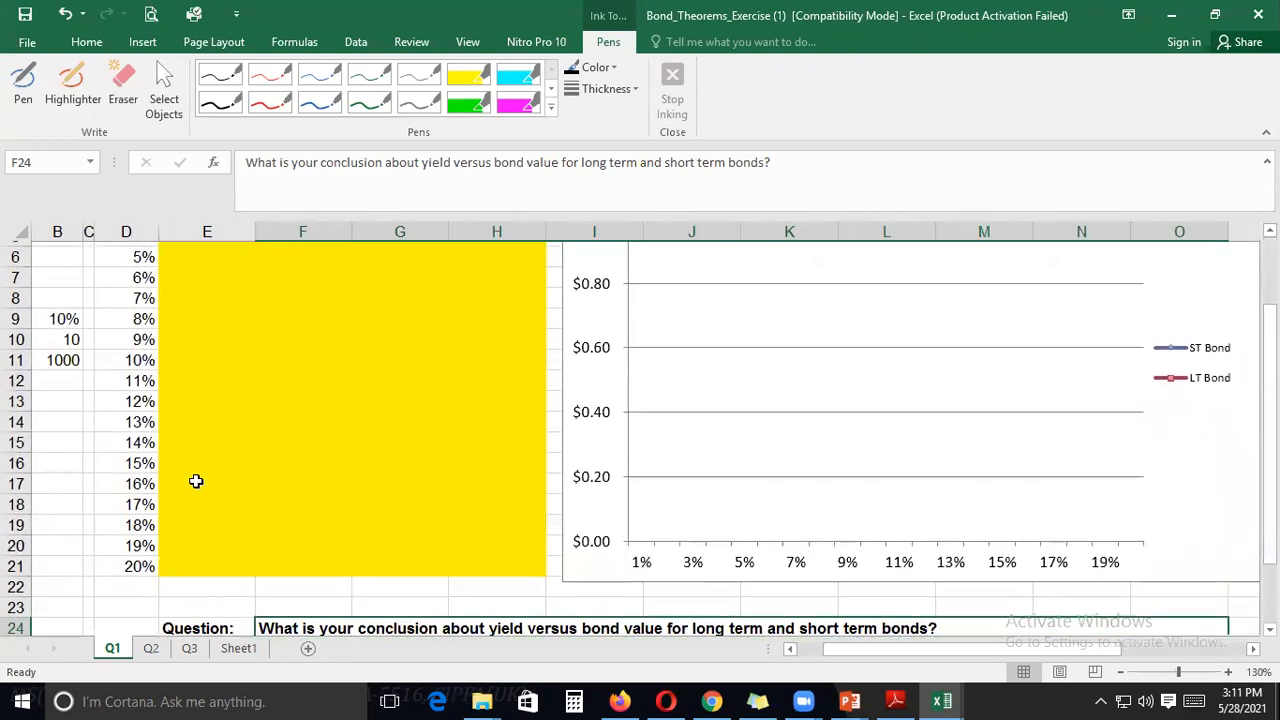
scroll(194, 480, up, 2)
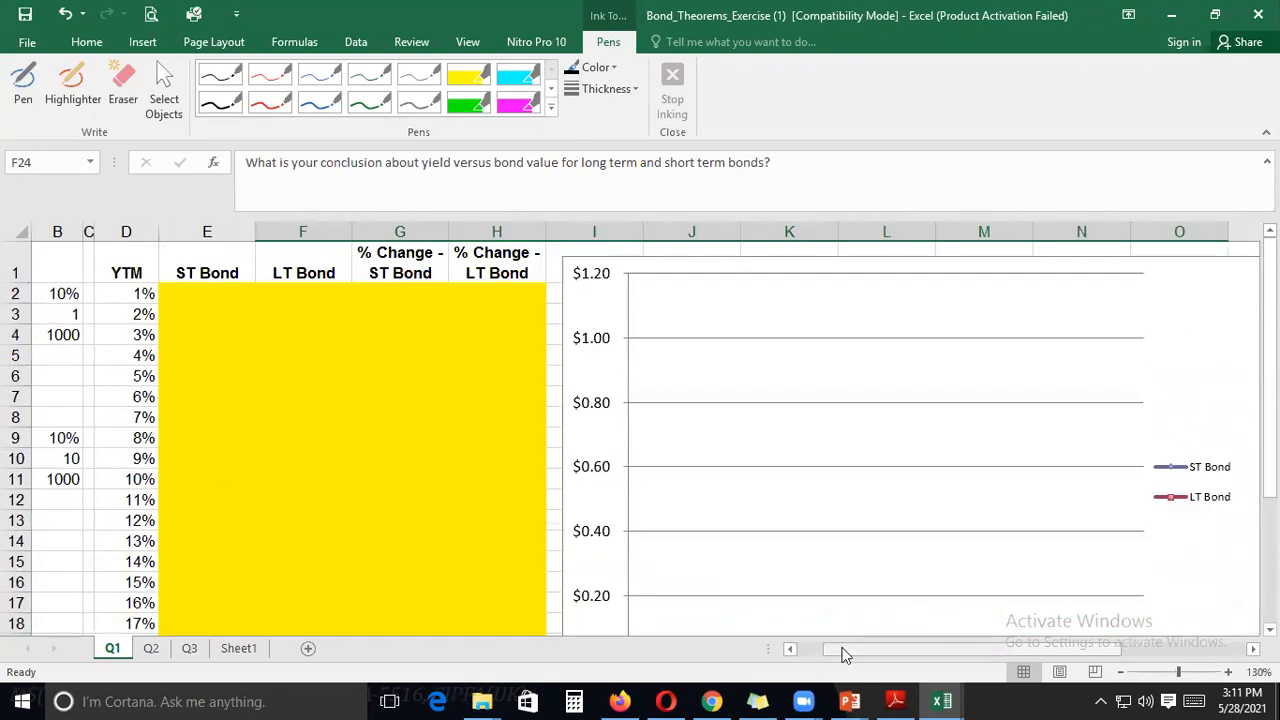
click(775, 692)
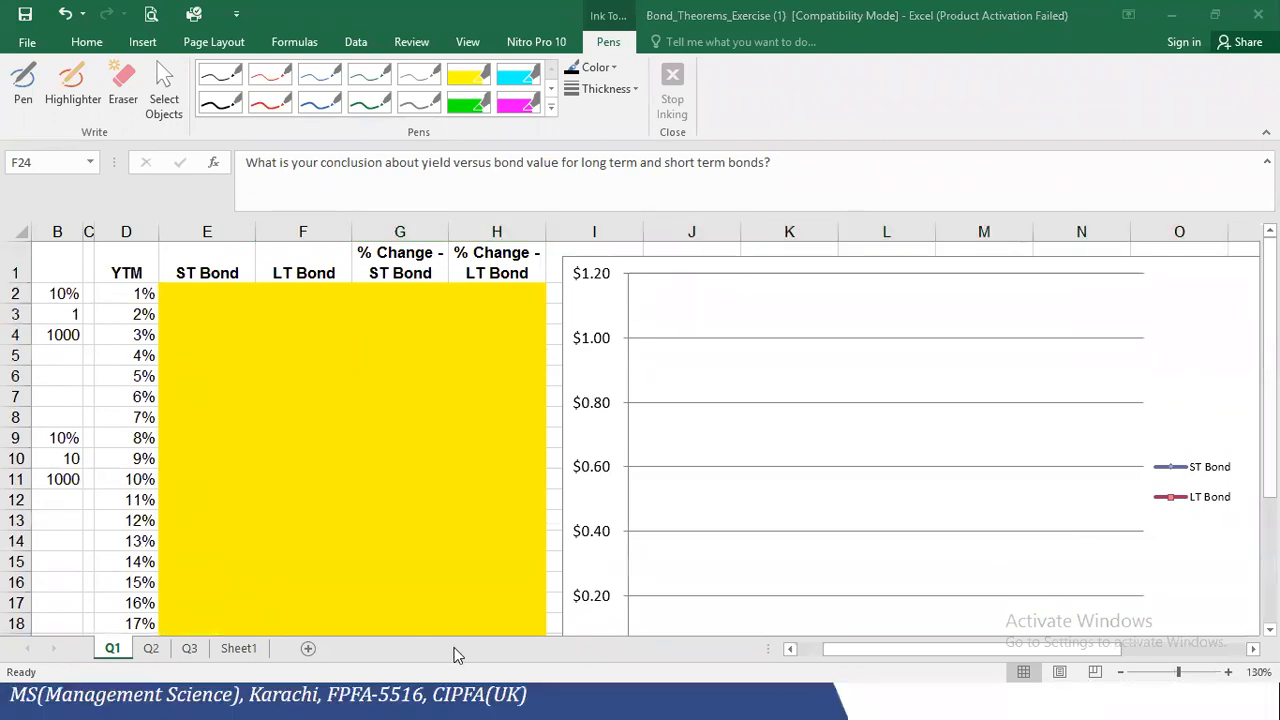
key(alt+Tab)
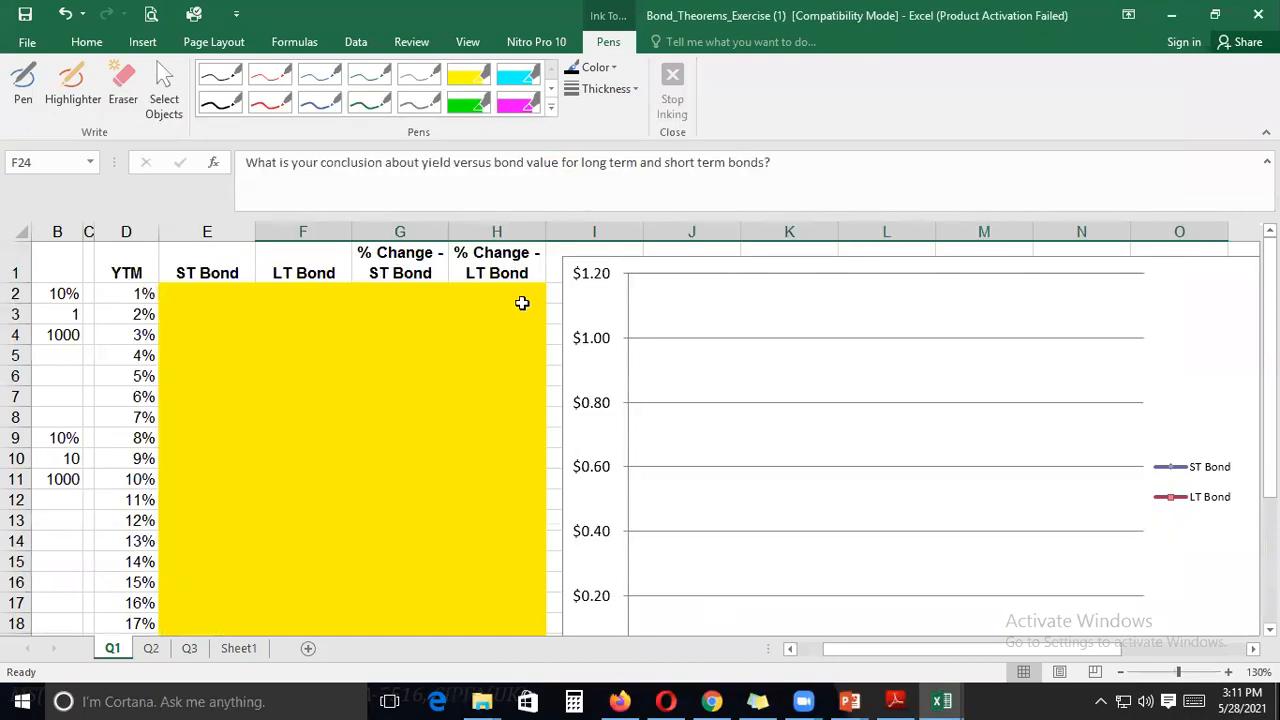
Examine the coupon rate, term to maturity and face value inputs of the ST Bond and LT Bond on Q1
click(206, 314)
drag(1008, 652, 995, 657)
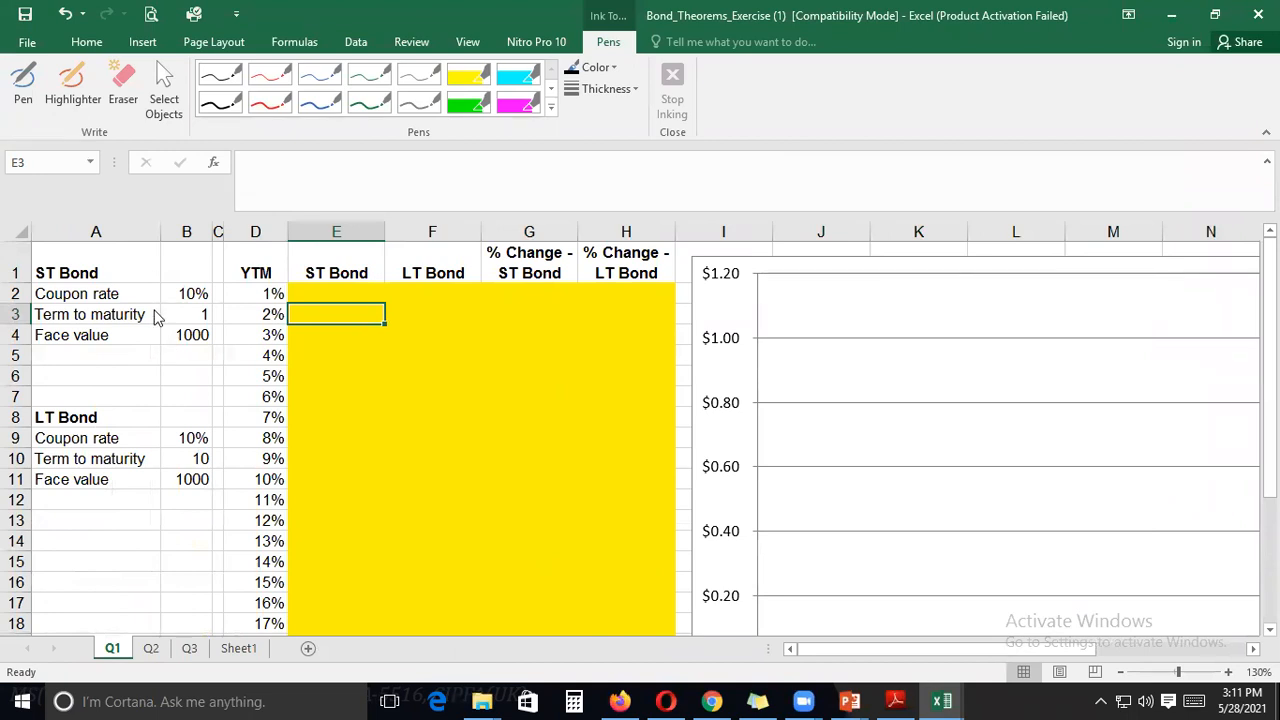
click(189, 292)
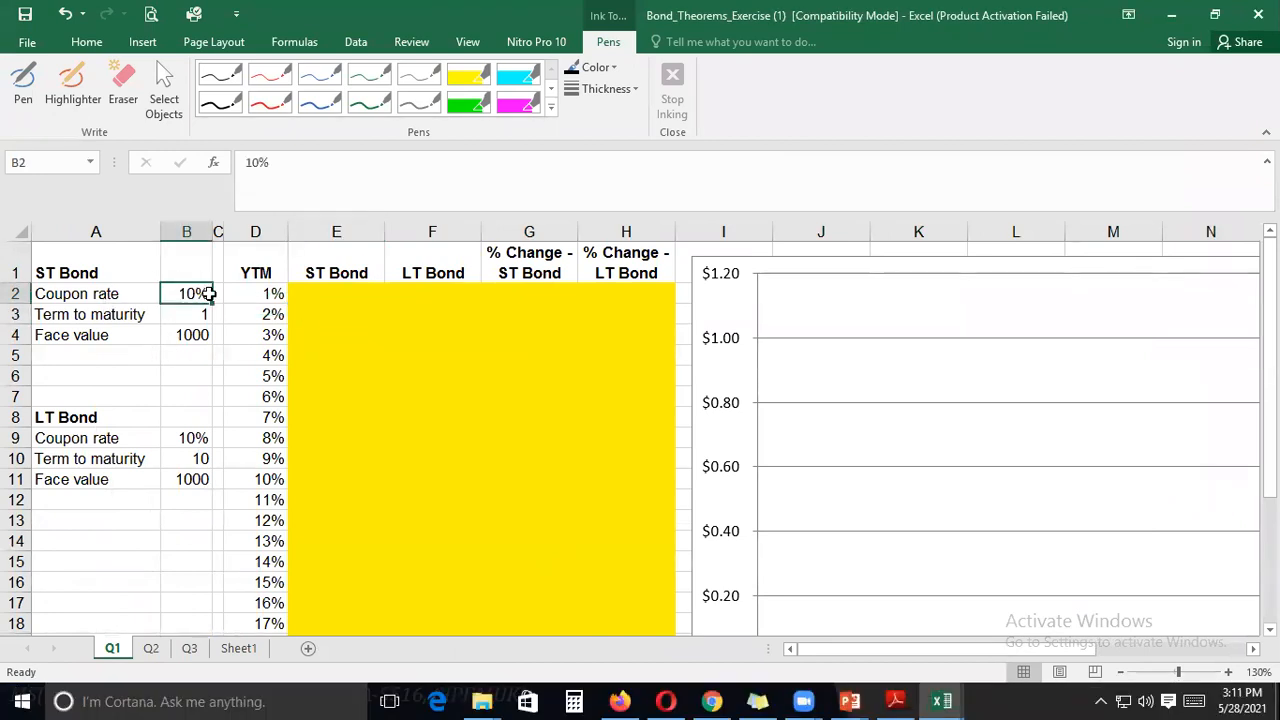
click(47, 275)
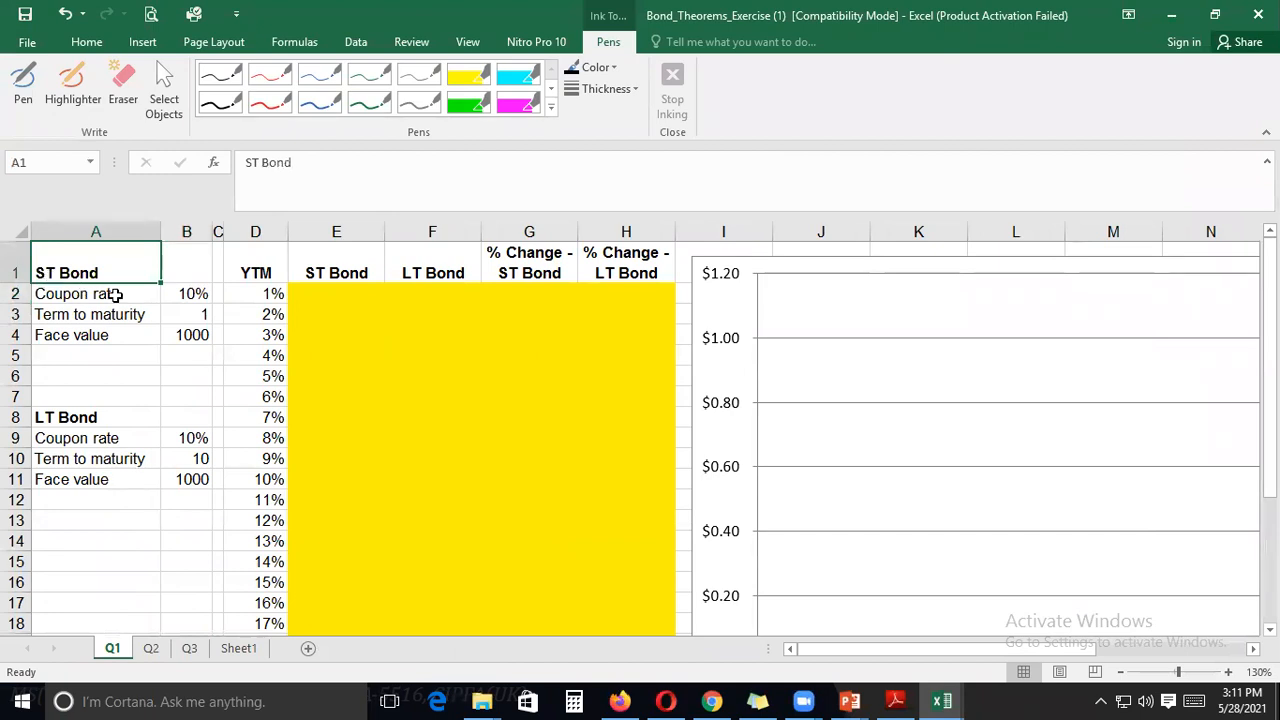
click(199, 457)
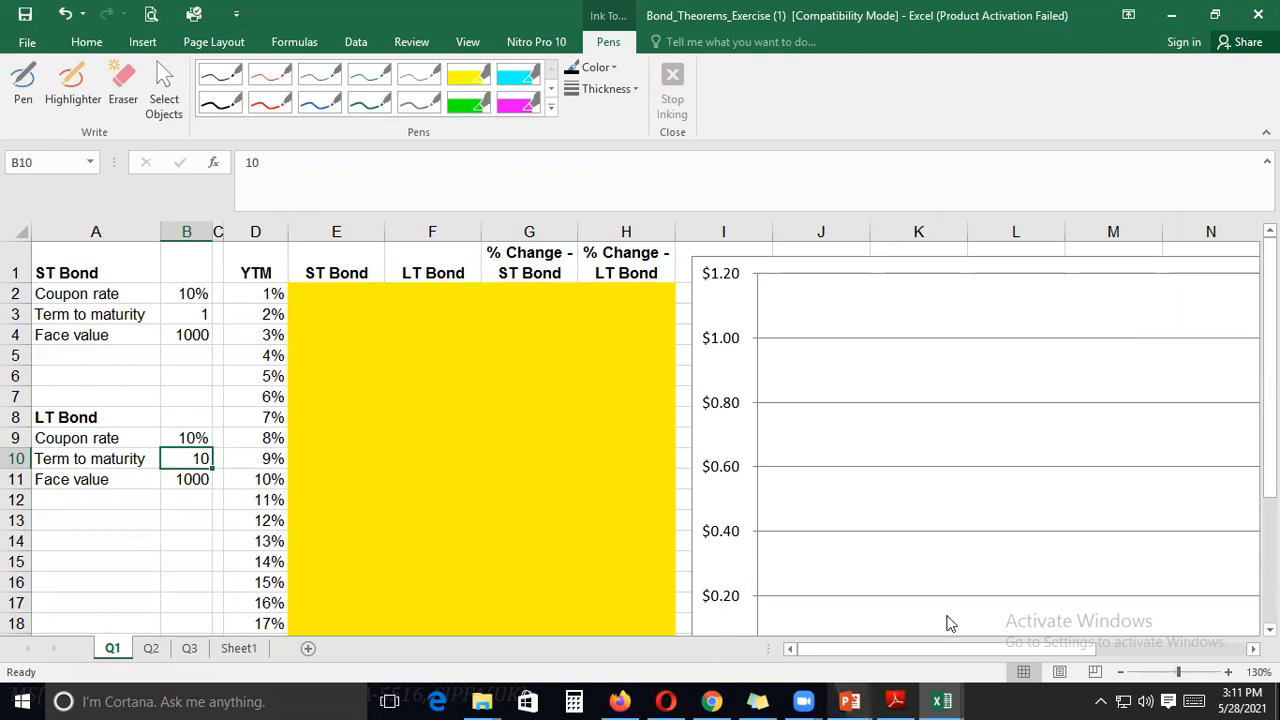
Switch to the PowerPoint slide show and sketch two axes with a solid falling line, a steeper dashed line and a nearly flat line
click(906, 618)
mouse_move(188, 94)
mouse_down()
mouse_move(194, 503)
mouse_move(760, 451)
mouse_up()
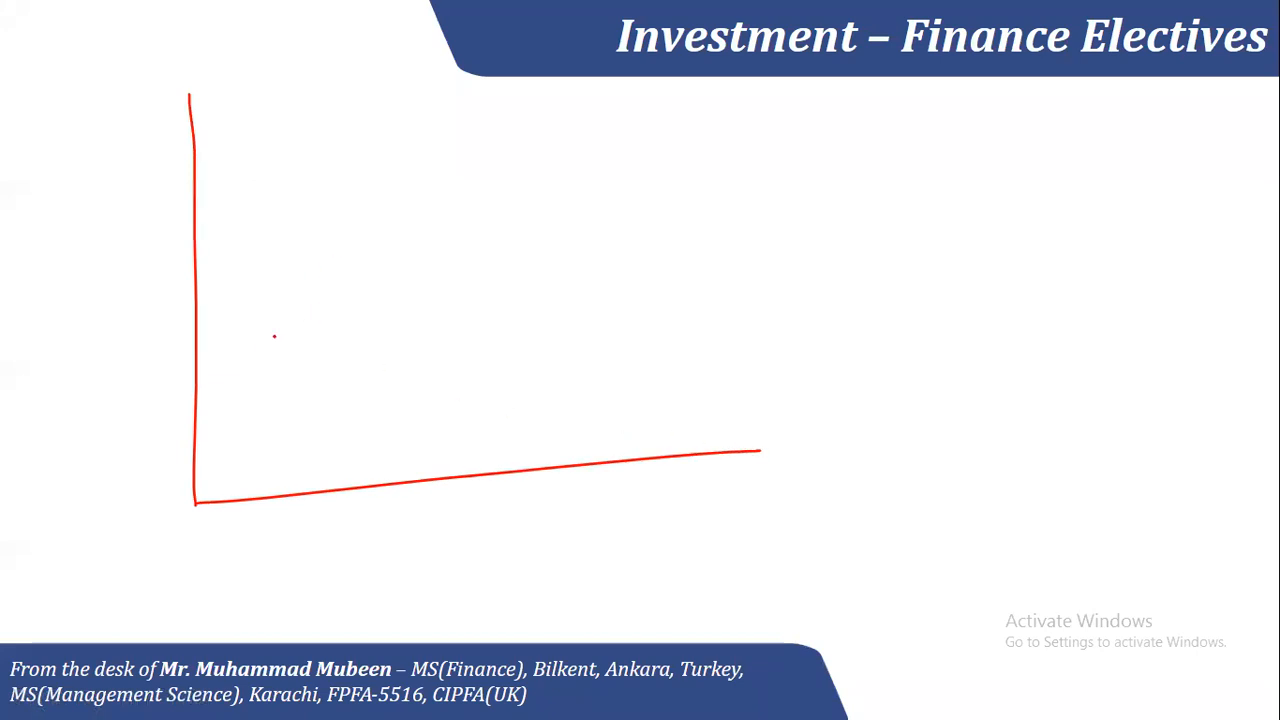
drag(283, 101, 697, 338)
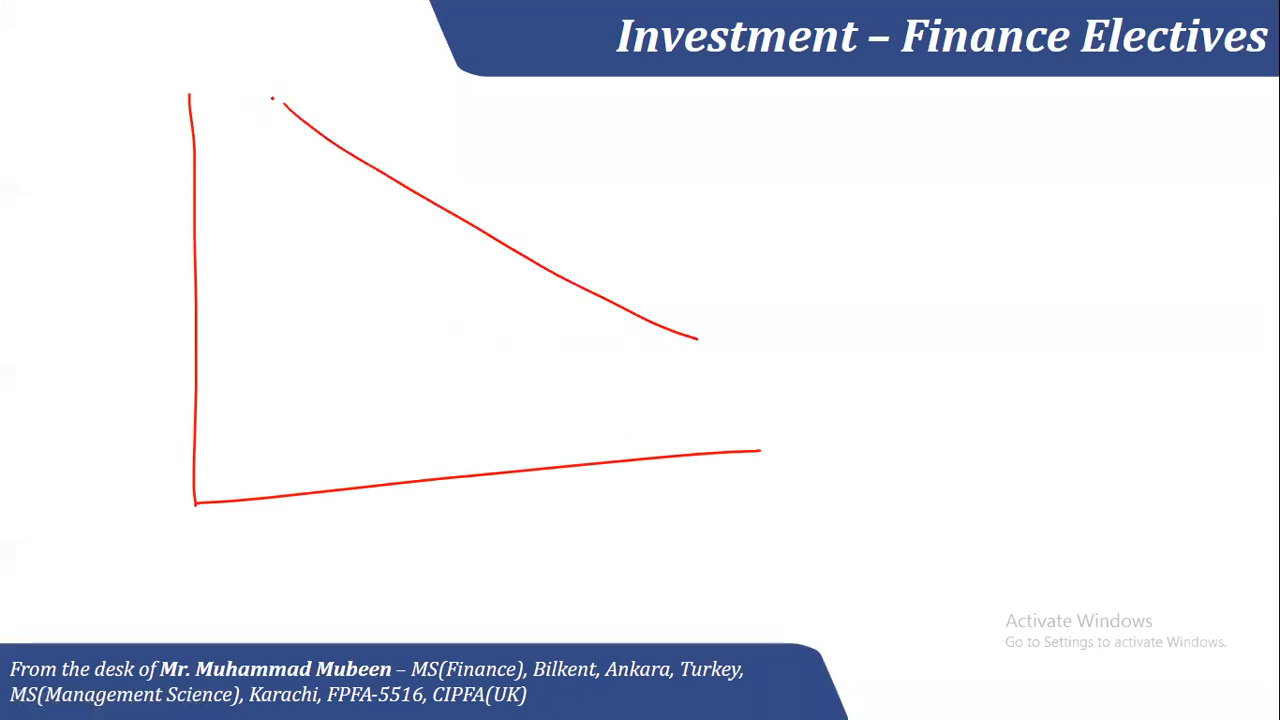
mouse_move(252, 118)
mouse_down()
mouse_move(326, 271)
mouse_move(457, 414)
mouse_move(510, 440)
mouse_up()
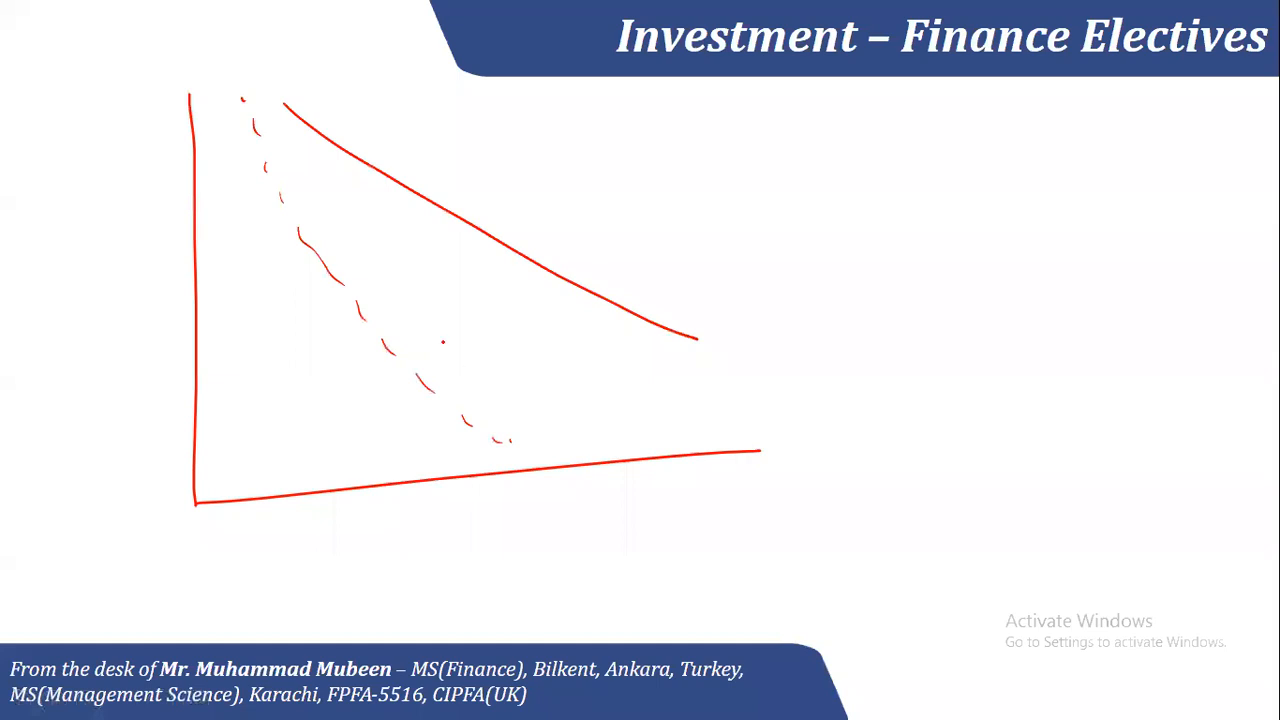
drag(224, 209, 796, 252)
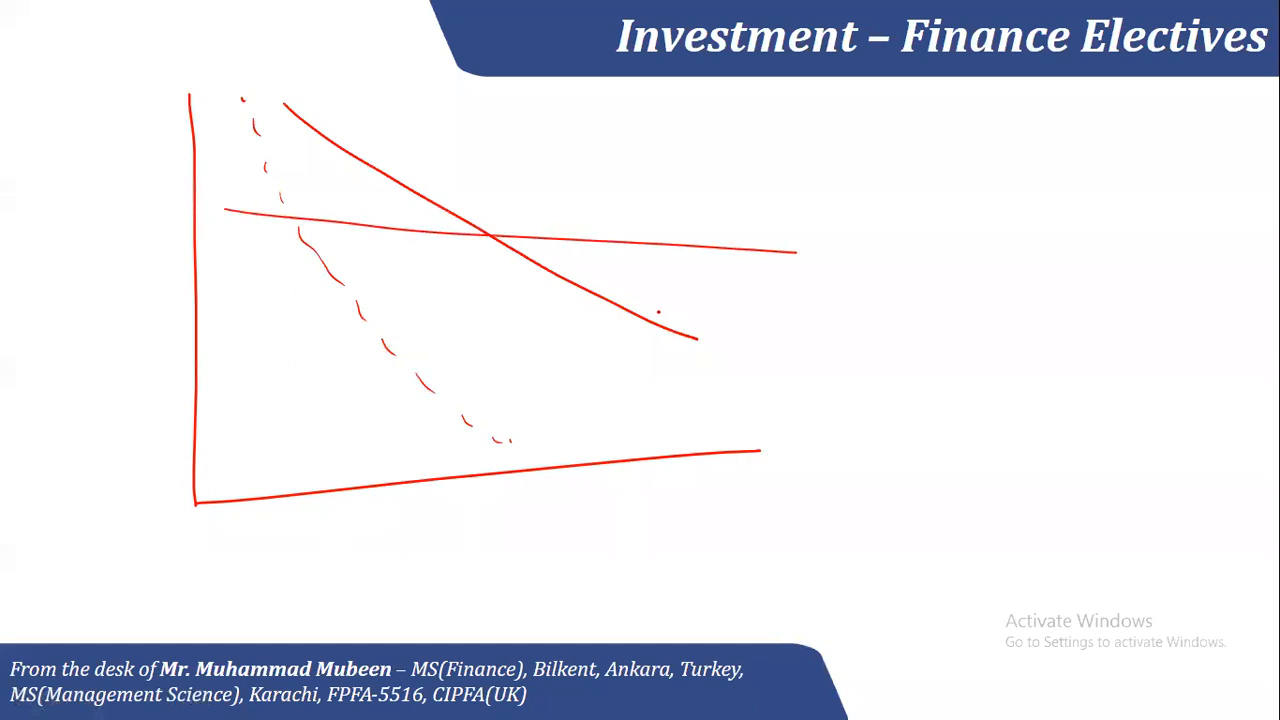
Handwrite a label at the end of each line: "elastic" on the solid, "Inel" on the dashed and "highli" on the flat one
mouse_move(726, 345)
mouse_down()
mouse_move(754, 322)
mouse_move(762, 348)
mouse_move(836, 326)
mouse_up()
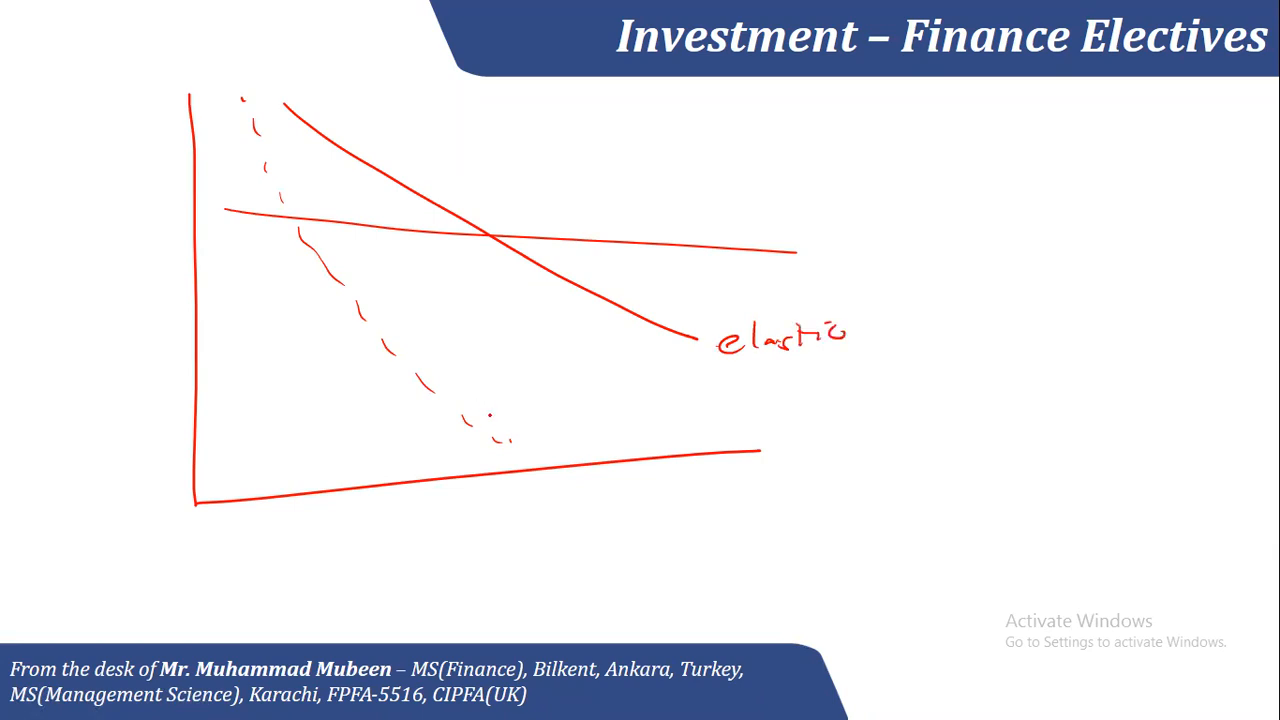
drag(523, 425, 586, 409)
mouse_move(805, 226)
mouse_down()
mouse_move(806, 256)
mouse_move(826, 250)
mouse_move(832, 270)
mouse_up()
mouse_move(842, 222)
mouse_down()
mouse_move(858, 246)
mouse_move(868, 236)
mouse_up()
drag(870, 236, 871, 246)
Handwrite "Price" beside the vertical axis and "Qty" below the end of the horizontal axis
drag(68, 76, 70, 124)
drag(68, 80, 94, 118)
mouse_move(100, 106)
mouse_down()
mouse_move(100, 118)
mouse_move(112, 98)
mouse_up()
drag(120, 98, 138, 96)
mouse_move(784, 489)
mouse_down()
mouse_move(792, 516)
mouse_move(802, 508)
mouse_up()
mouse_move(808, 490)
mouse_down()
mouse_move(832, 488)
mouse_move(822, 524)
mouse_up()
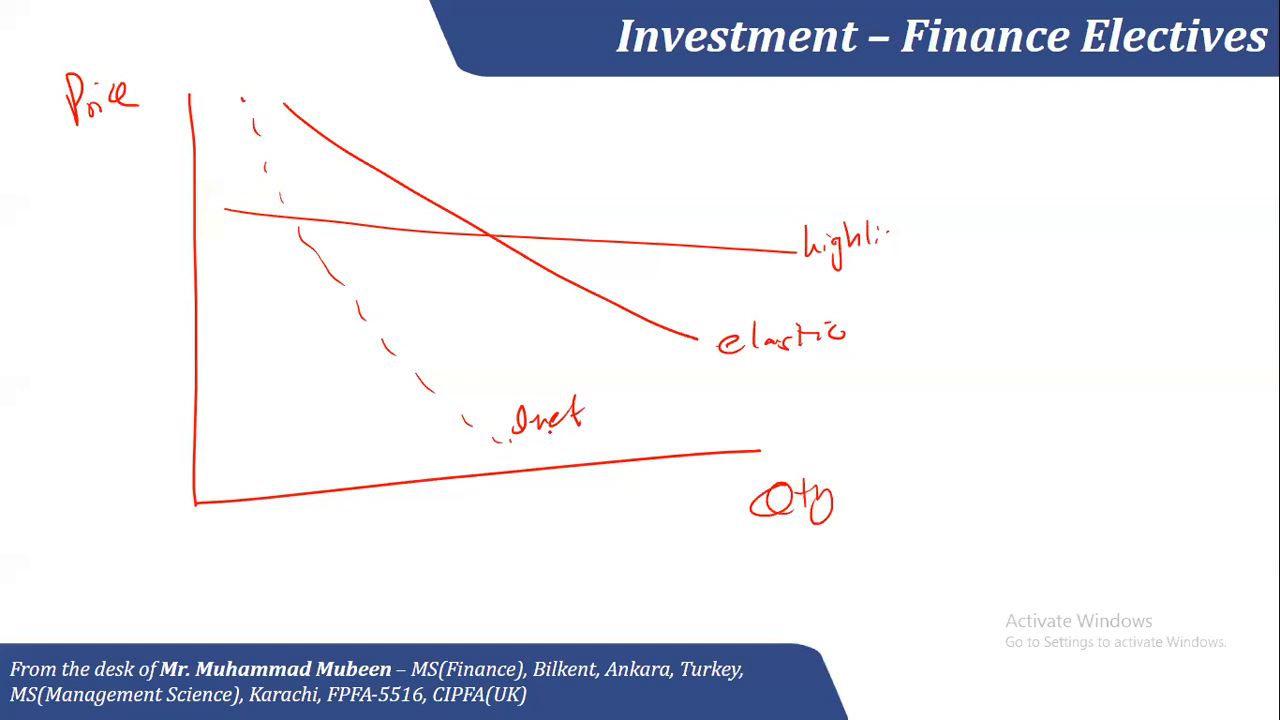
Circle the label of the nearly flat line and handwrite "elt" above it
mouse_move(880, 190)
mouse_down()
mouse_move(790, 196)
mouse_move(882, 188)
mouse_up()
mouse_move(778, 172)
mouse_down()
mouse_move(818, 176)
mouse_move(842, 158)
mouse_up()
drag(832, 160, 830, 184)
Below the graph, handwrite a circled "Δ Price" with an arrow leading to a circled "less" under the Qty label
drag(428, 551, 418, 570)
mouse_move(434, 542)
mouse_down()
mouse_move(438, 560)
mouse_move(418, 570)
mouse_up()
drag(471, 530, 475, 560)
drag(472, 532, 506, 551)
drag(517, 541, 520, 540)
drag(534, 508, 538, 514)
mouse_move(578, 556)
mouse_down()
mouse_move(634, 554)
mouse_move(602, 578)
mouse_up()
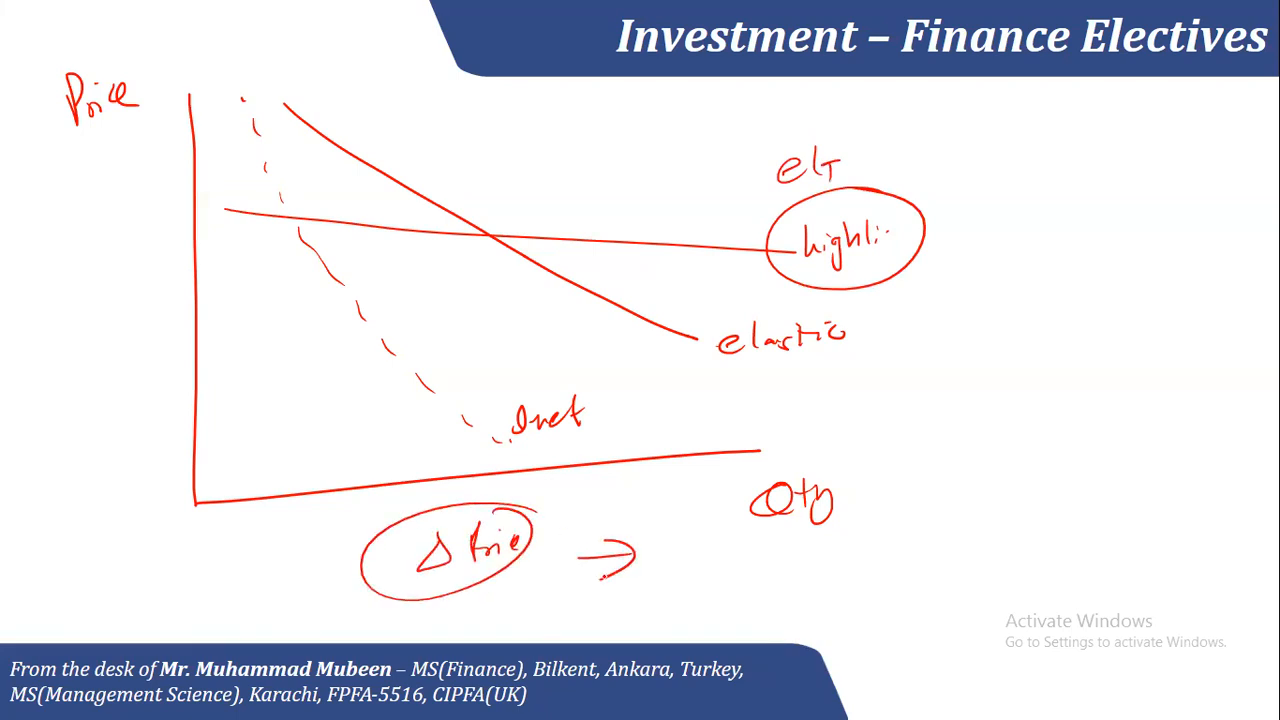
drag(800, 585, 852, 592)
mouse_move(886, 548)
mouse_down()
mouse_move(760, 550)
mouse_move(808, 538)
mouse_up()
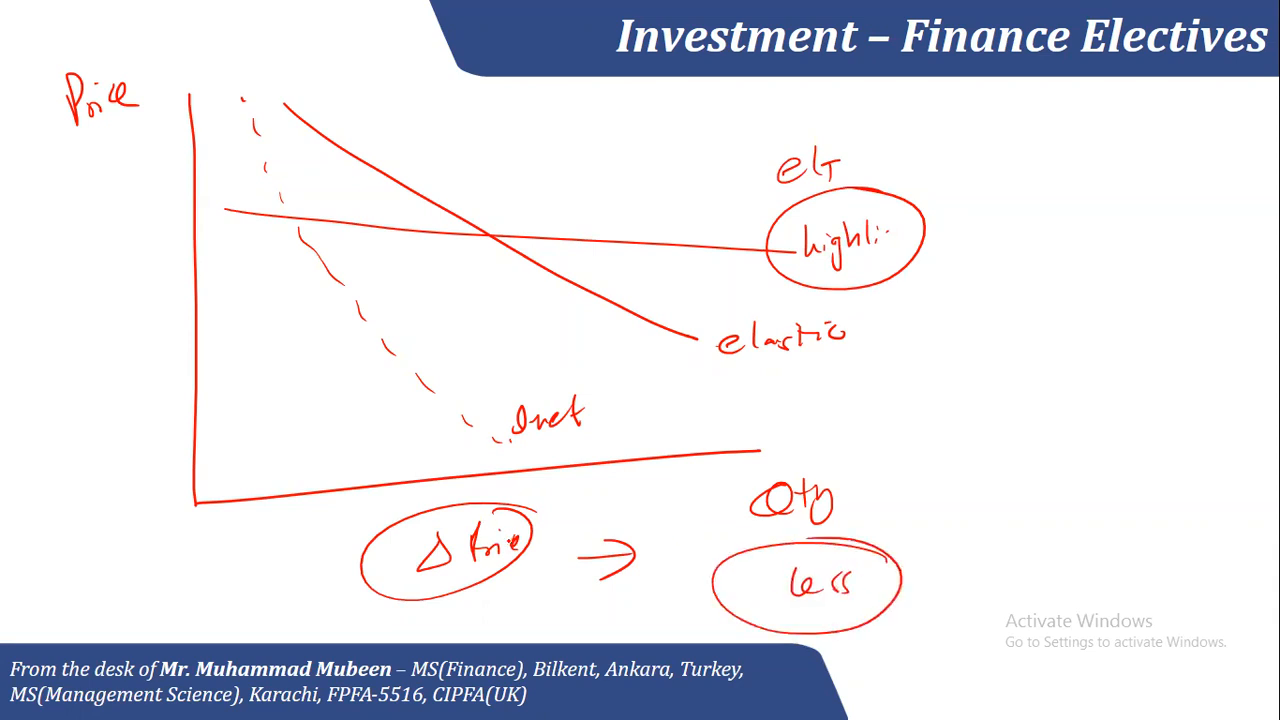
Switch back to Excel, review the Bond Price PV formula on Sheet1, and return to cell E2 of the Q1 exercise
key(alt+Tab)
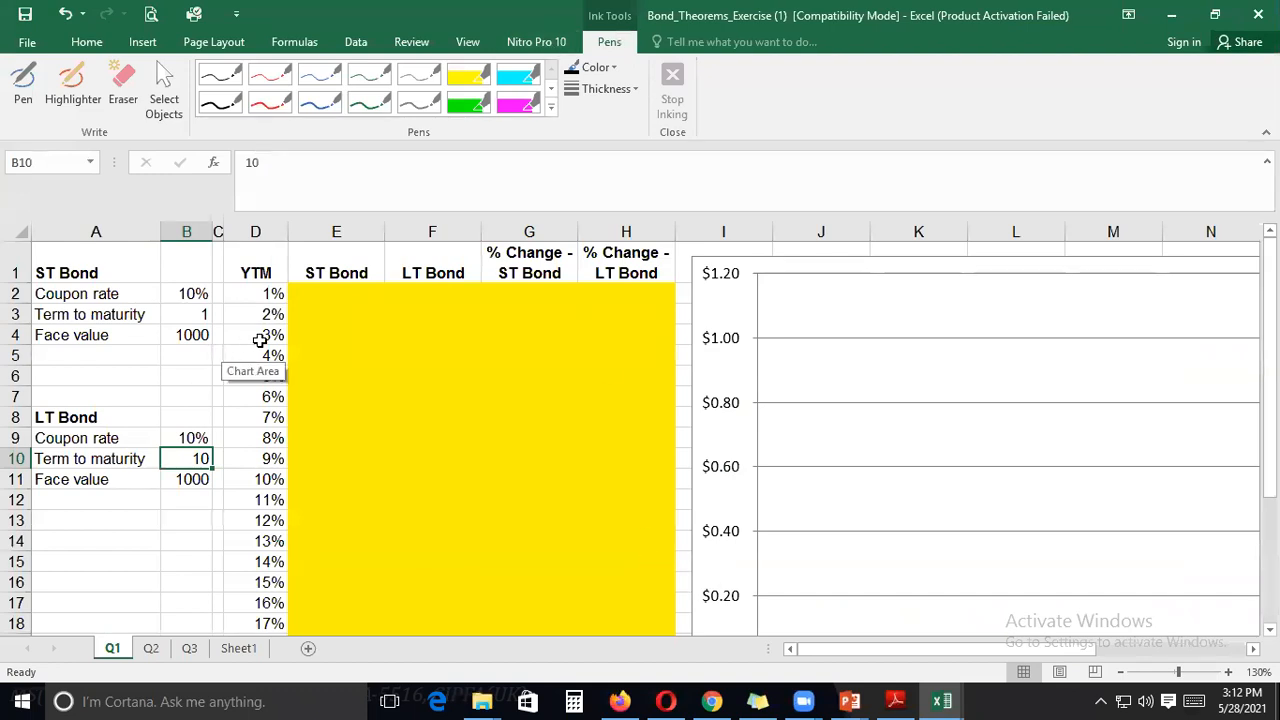
click(239, 648)
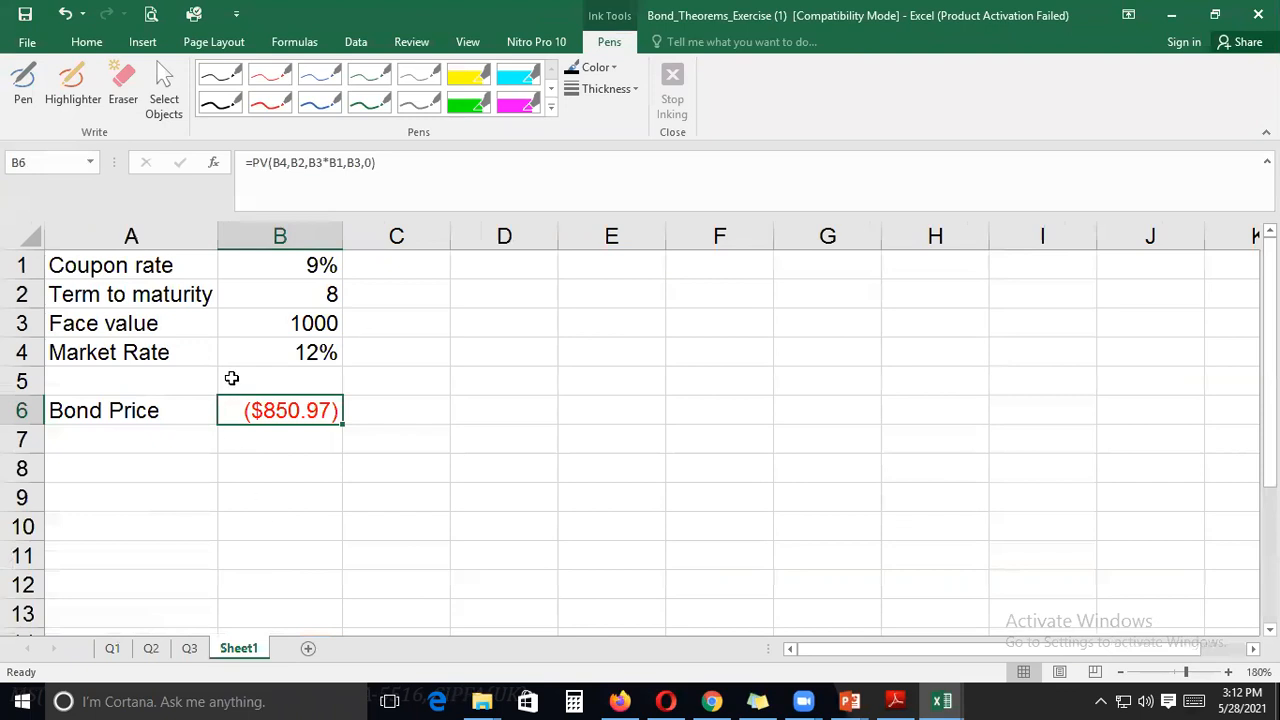
click(265, 162)
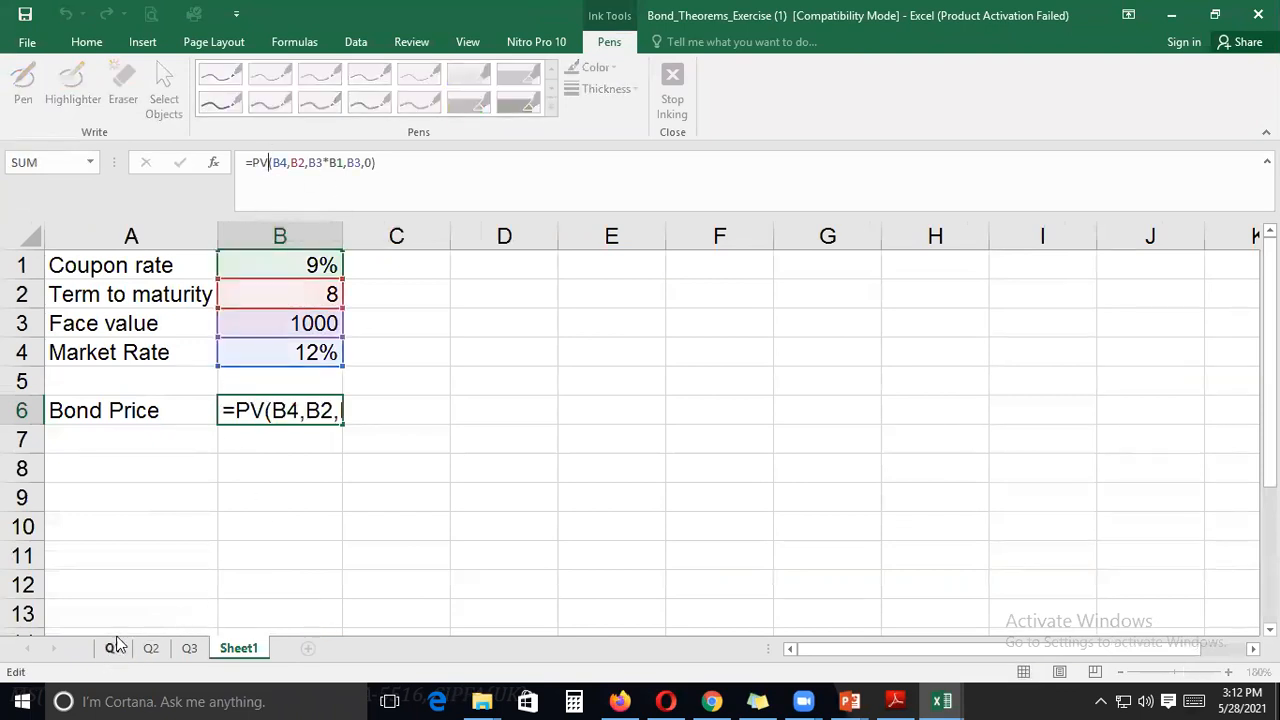
key(Escape)
click(112, 648)
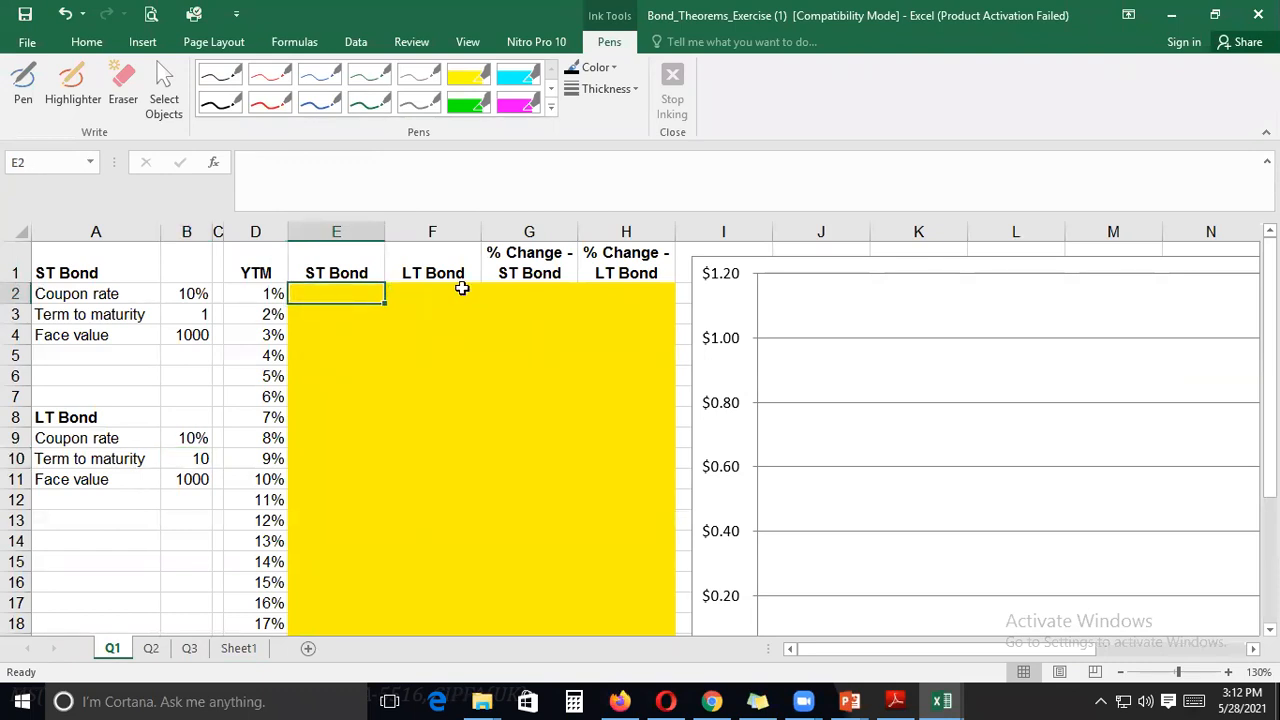
Begin the ST Bond price formula in E2 as a PV function with the column-locked YTM $D2 as its rate
text(=)
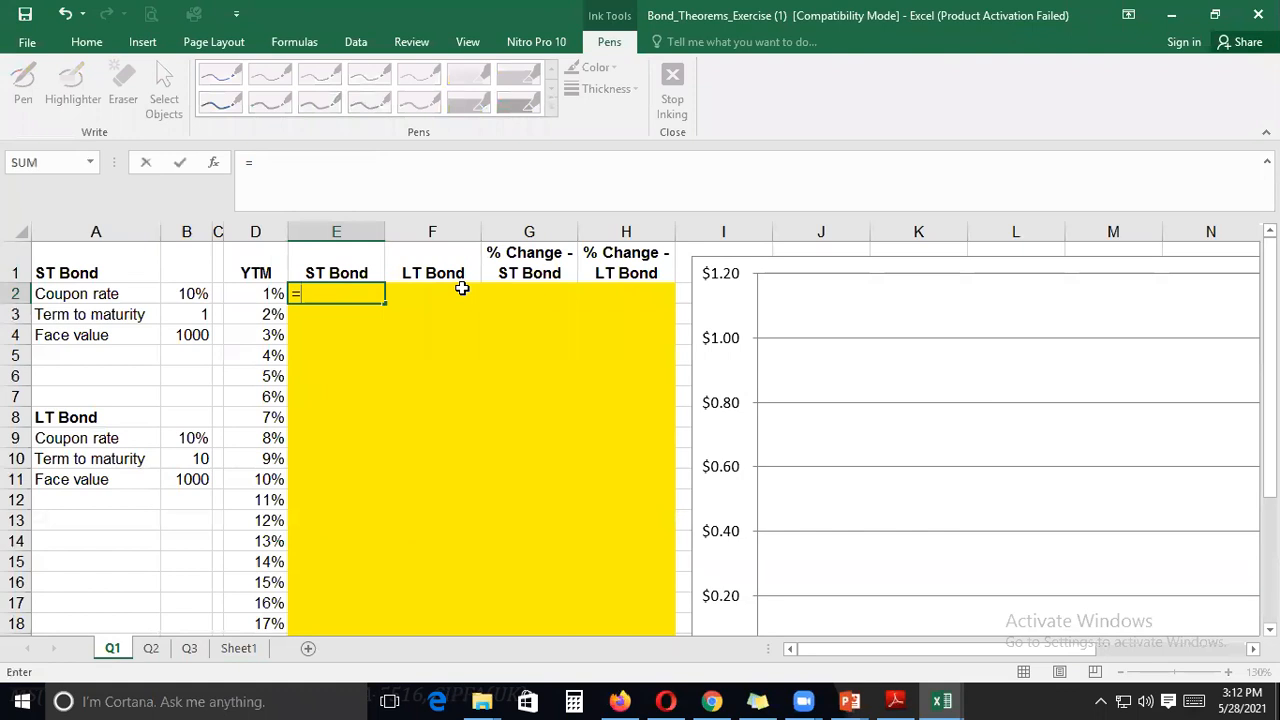
text(pv()
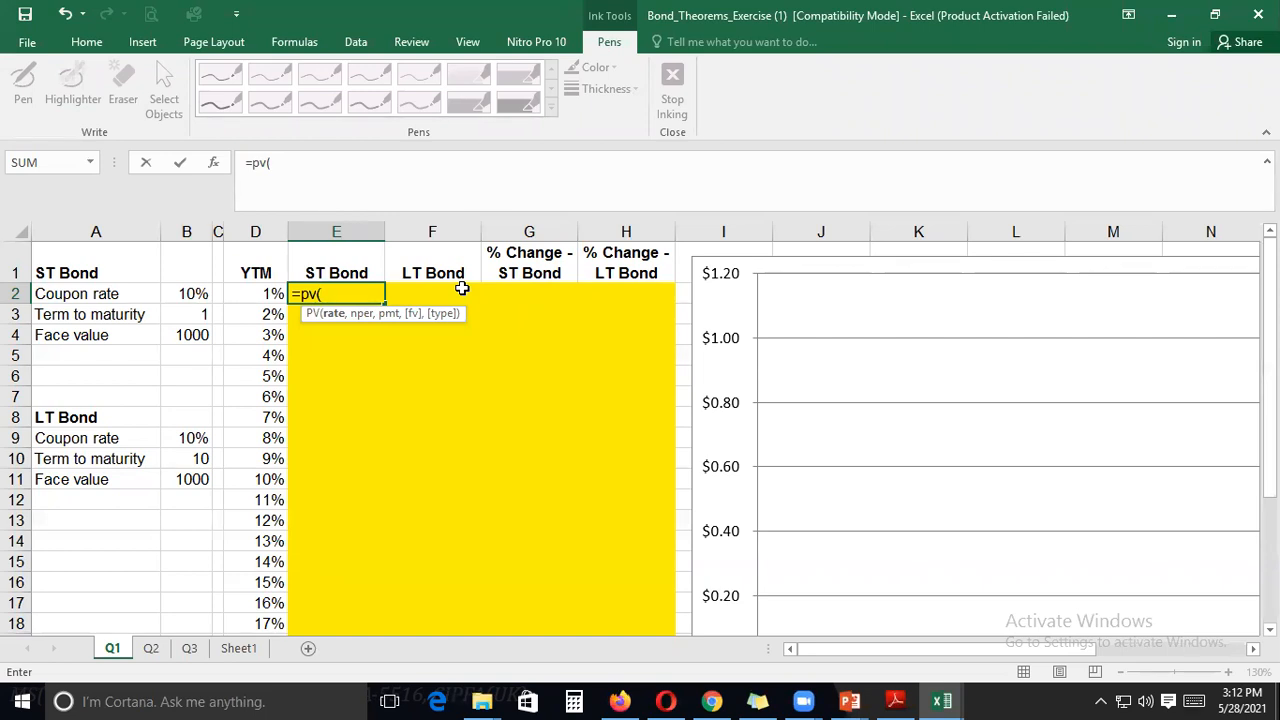
key(Left)
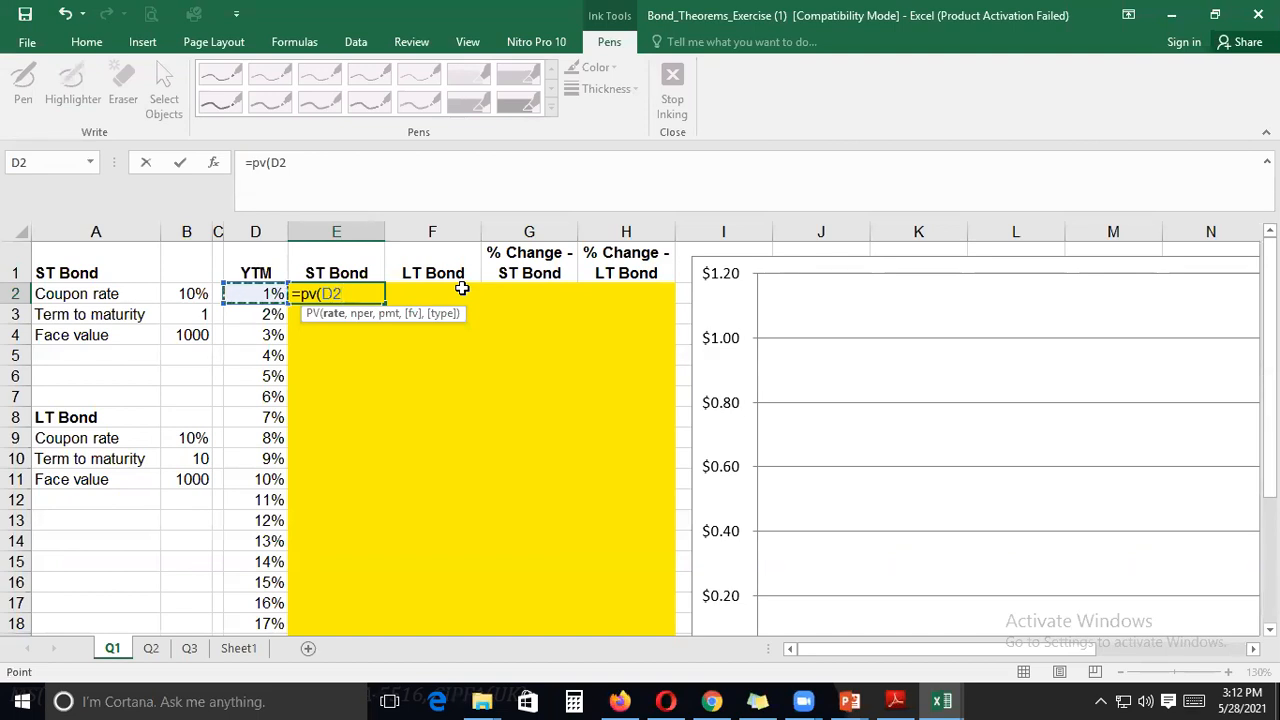
key(F4)
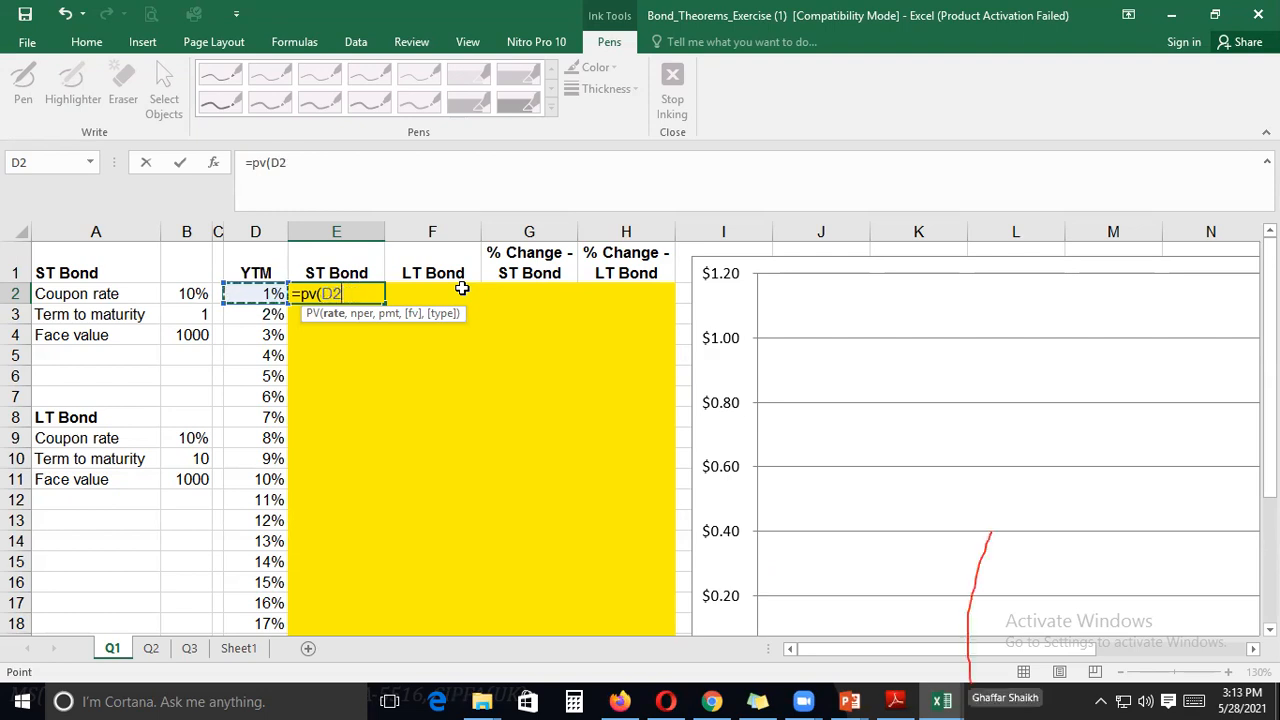
key(F4)
key(F4)
key(F4)
key(F4)
key(F4)
key(F4)
key(F4)
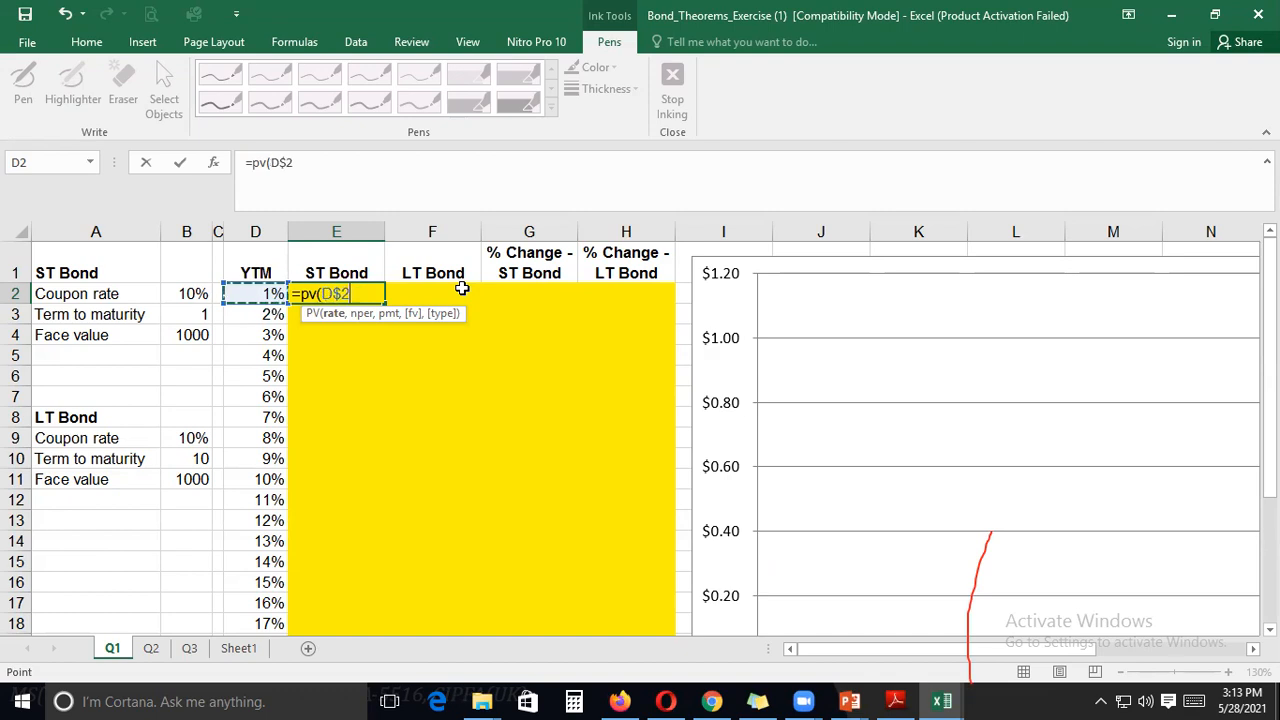
key(F4)
key(F4)
key(F4)
key(F4)
key(F4)
key(F4)
key(F4)
key(F4)
key(F4)
key(F4)
key(F4)
key(F4)
key(F4)
key(F4)
key(F4)
key(F4)
key(F4)
key(F4)
key(F4)
key(F4)
key(F4)
key(F4)
key(F4)
text(,)
Supply the ST Bond's term to maturity, locked as $B$3, as the formula's nper argument
key(Left)
key(Left)
key(Left)
key(Down)
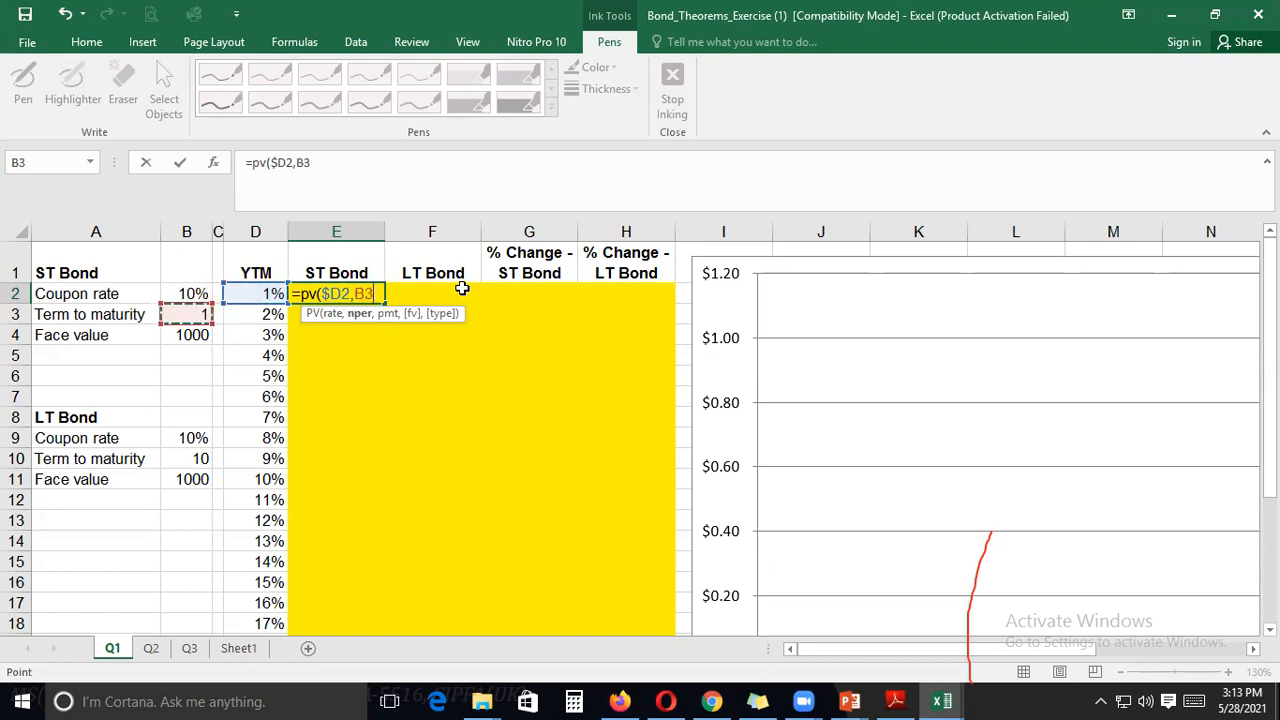
key(F4)
text(,)
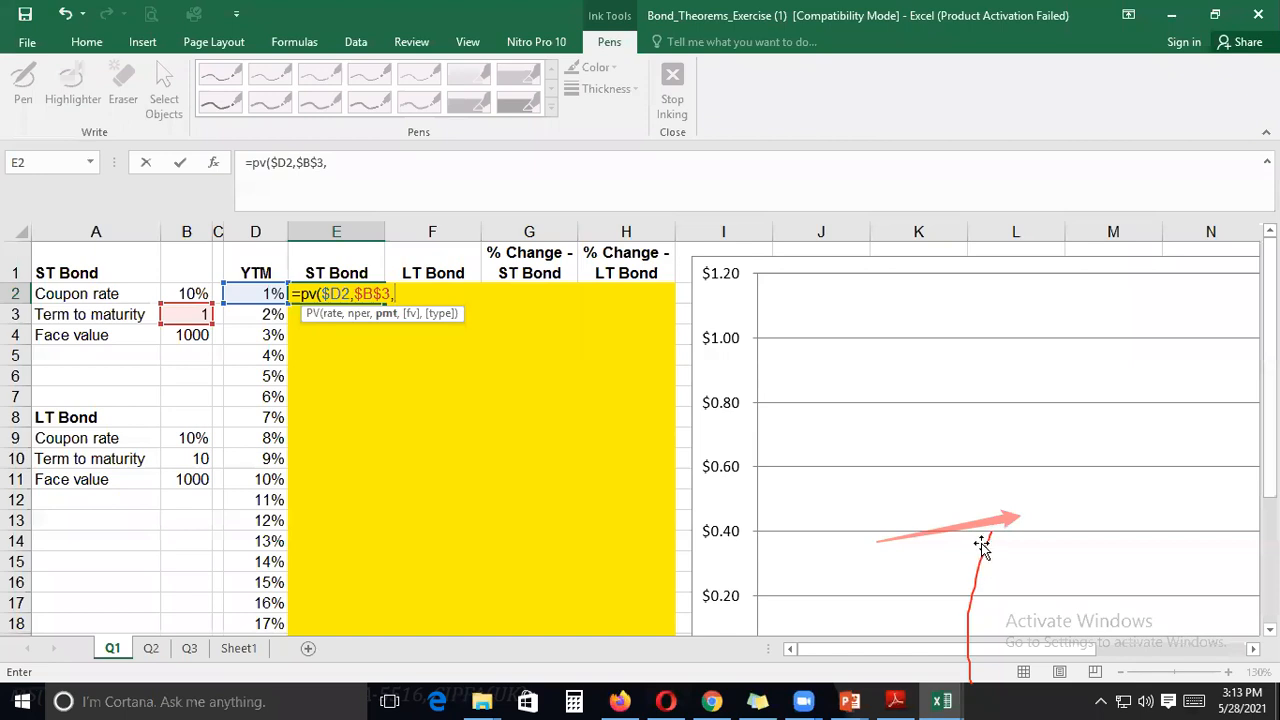
Supply the coupon payment as the pmt argument by multiplying face value by coupon rate with locked references, $B$4*$B$2
key(Left)
key(Right)
key(Left)
key(Left)
key(Down)
key(Down)
key(Left)
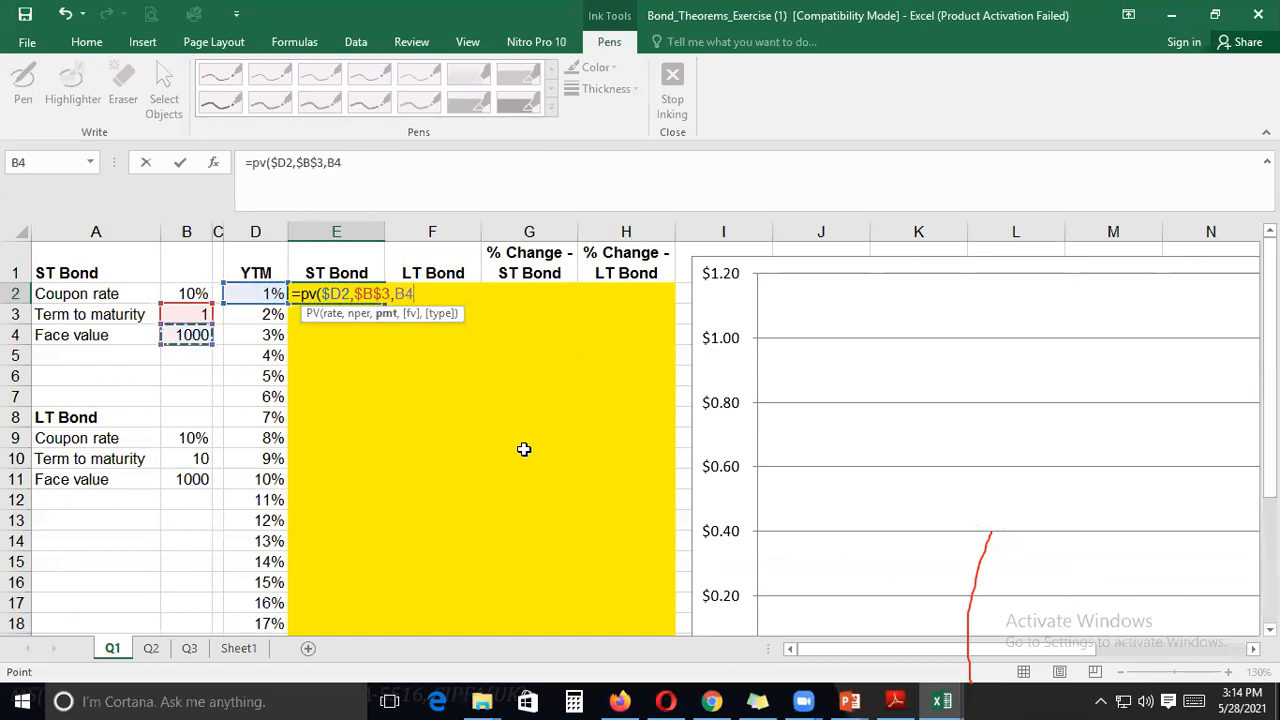
key(F4)
text(*)
key(Left)
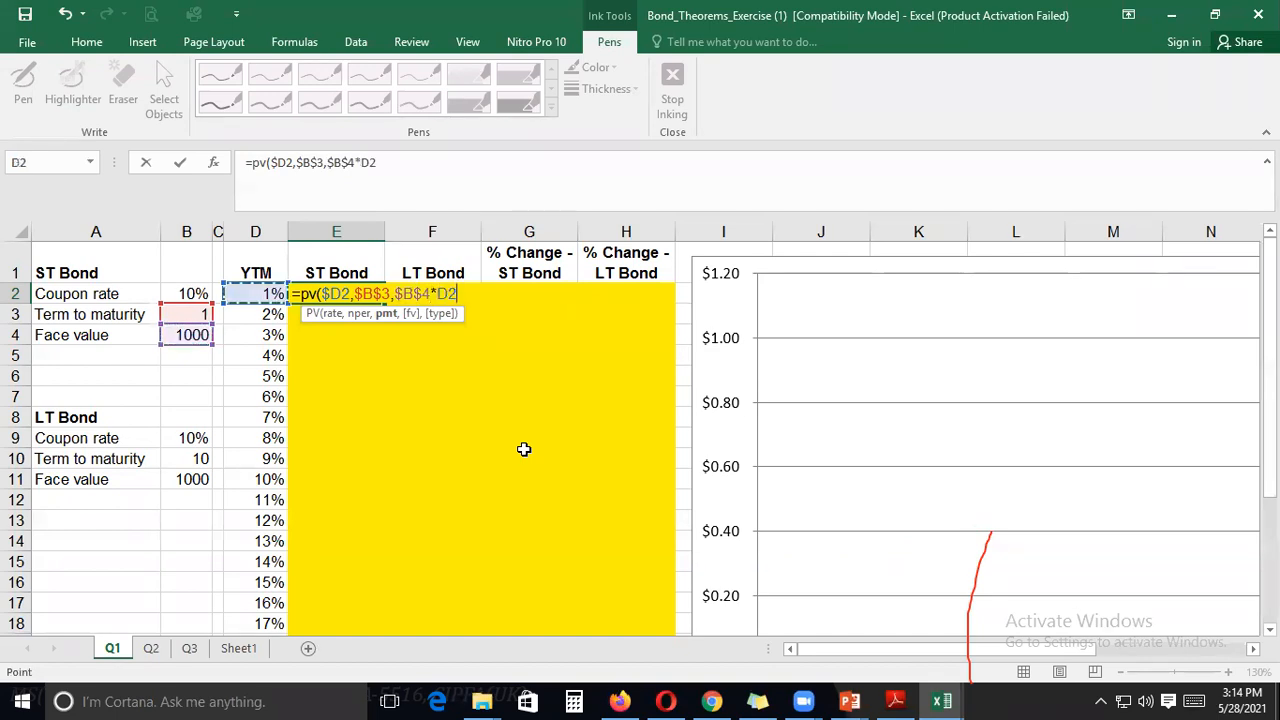
key(Left)
key(Left)
key(F4)
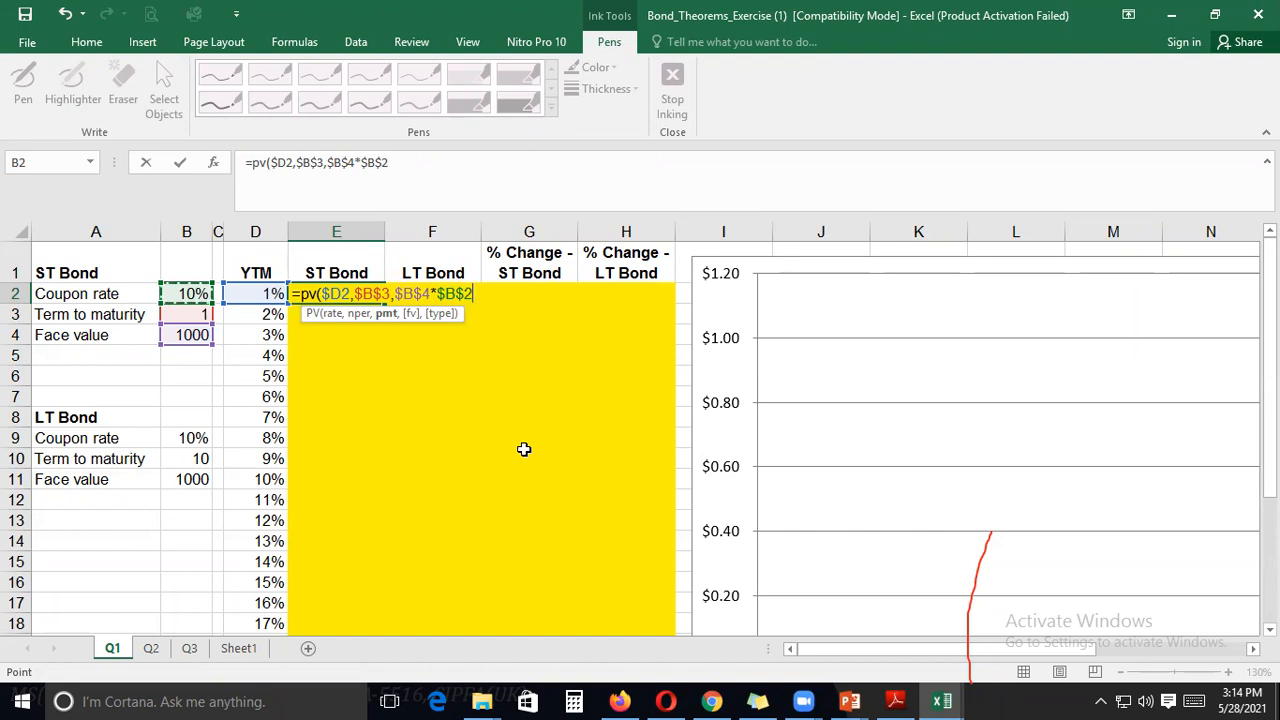
text(,)
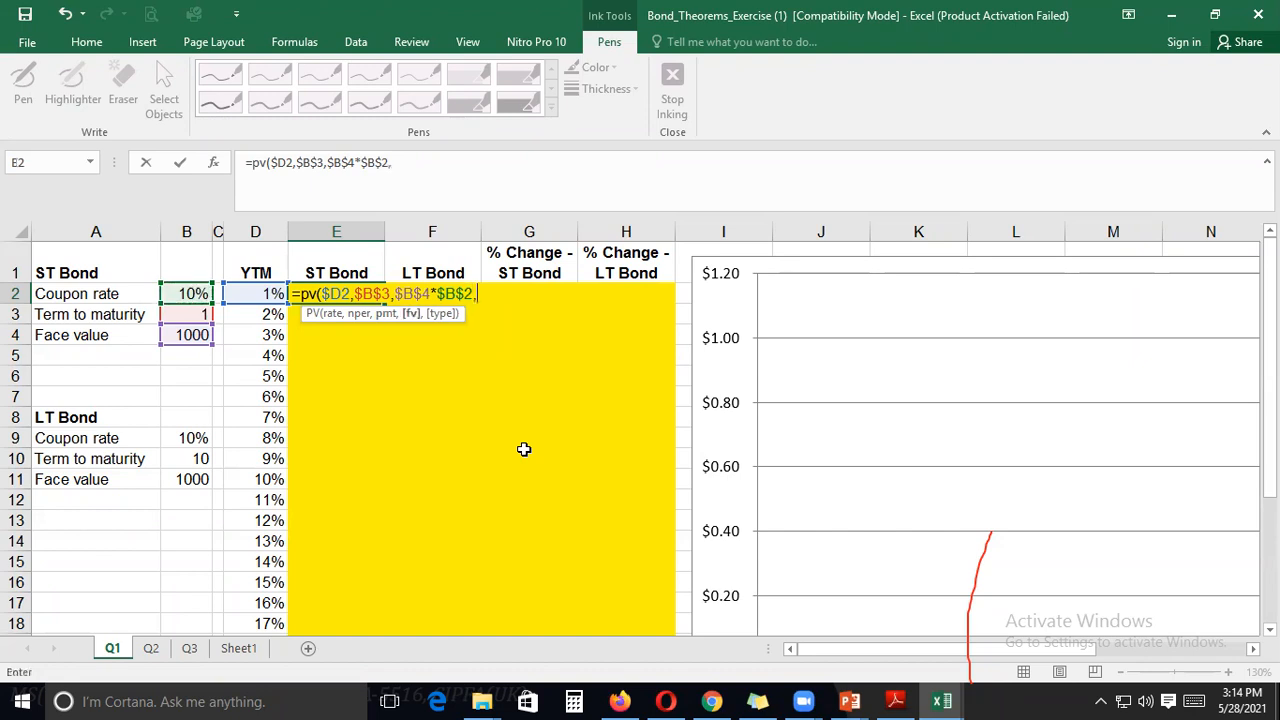
Supply the negative locked face value -$B$4 as the fv argument and complete the ST Bond price formula
key(Left)
key(Left)
key(Left)
key(Down)
key(Down)
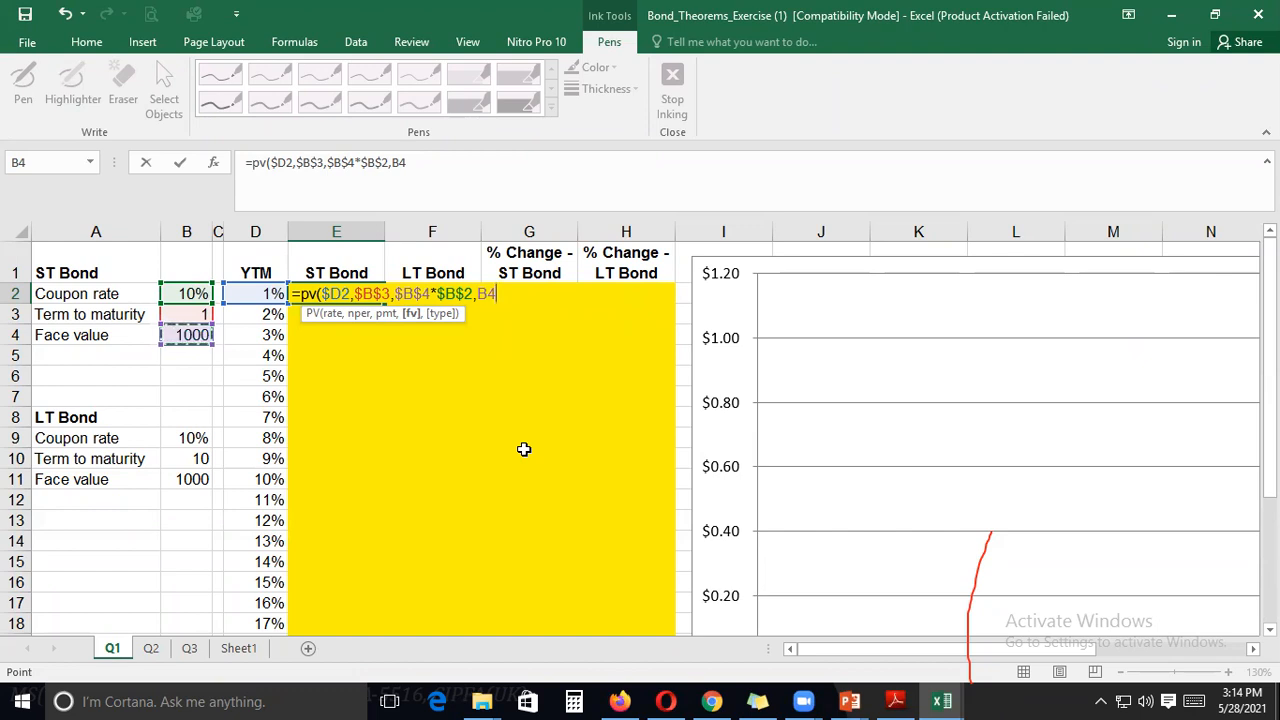
click(391, 162)
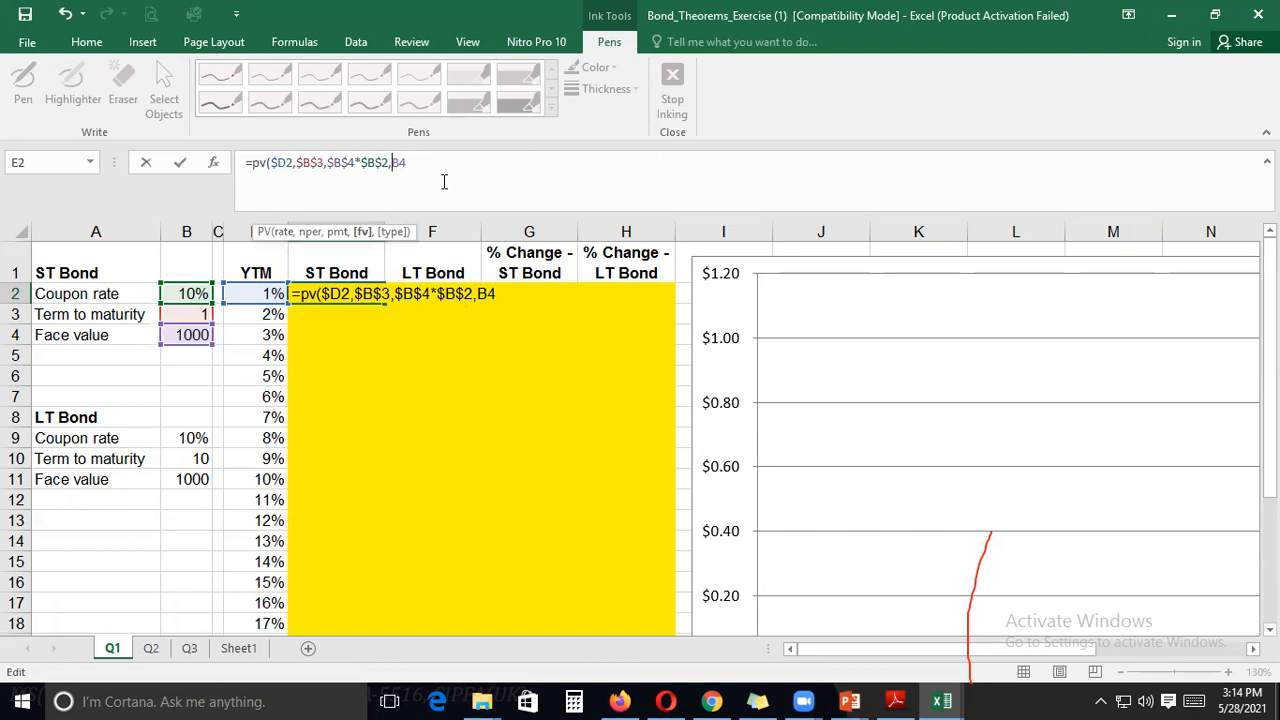
text(-)
key(F4)
text())
key(Return)
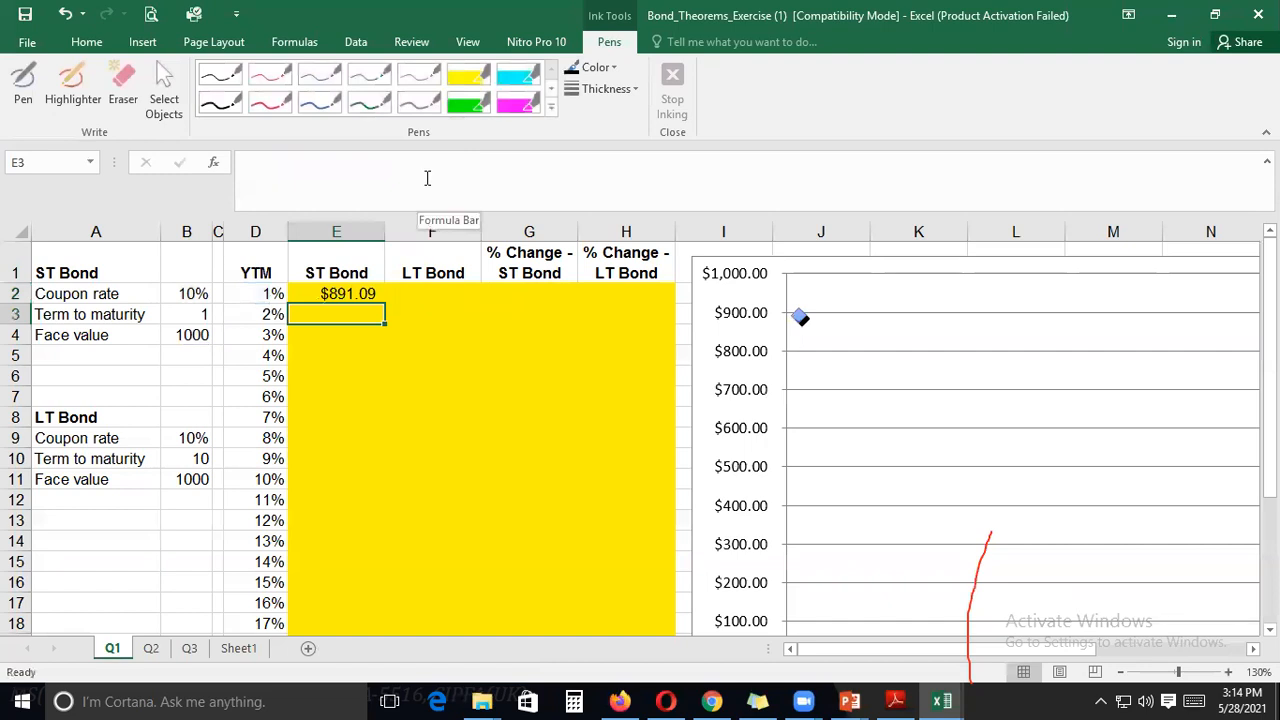
Fill the ST Bond price formula from E2 down column E for all the listed YTM rates
key(Up)
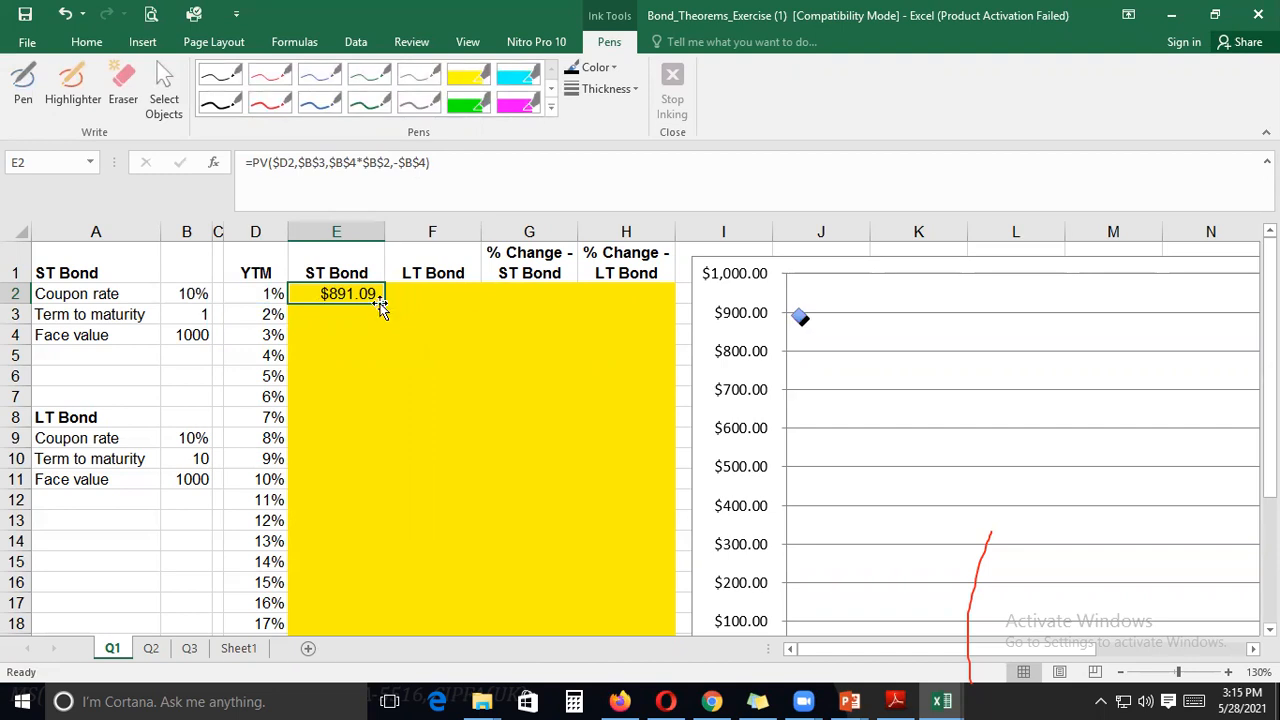
drag(384, 306, 565, 571)
scroll(420, 409, up, 2)
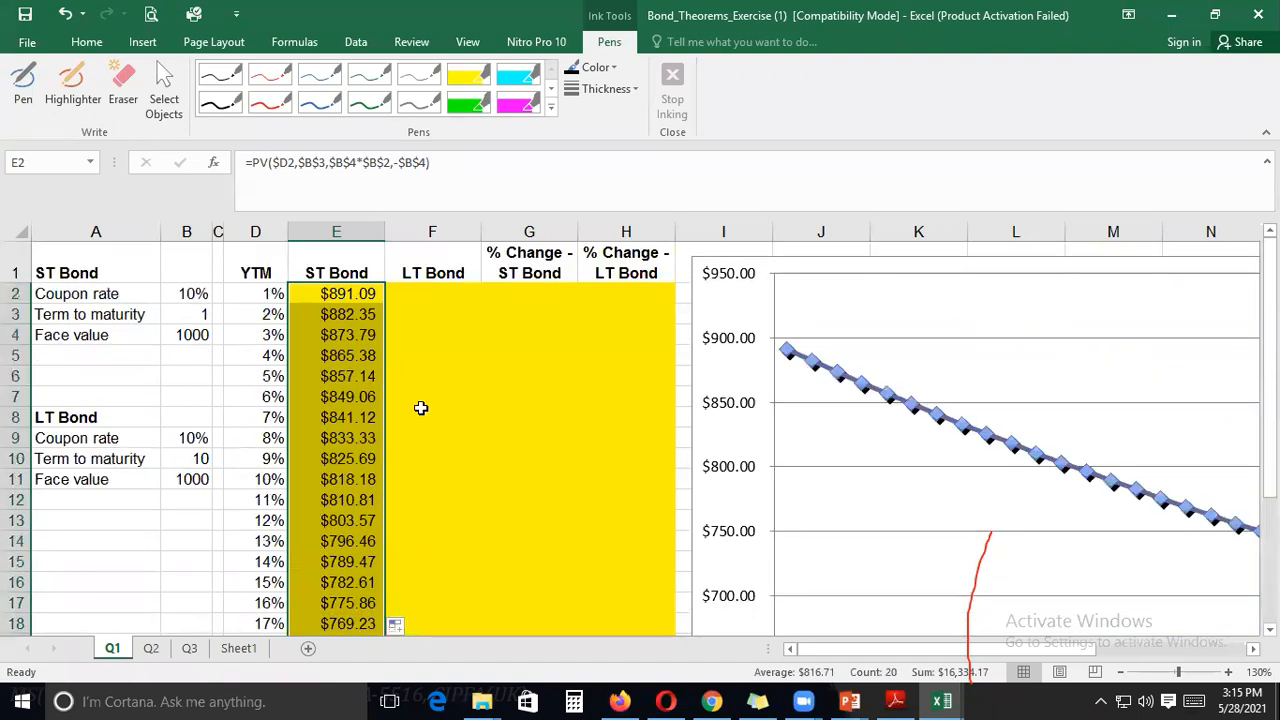
Try reusing the ST Bond formula in F2 for the LT Bond with $B$10 as the term to maturity, and clear the cell
click(361, 293)
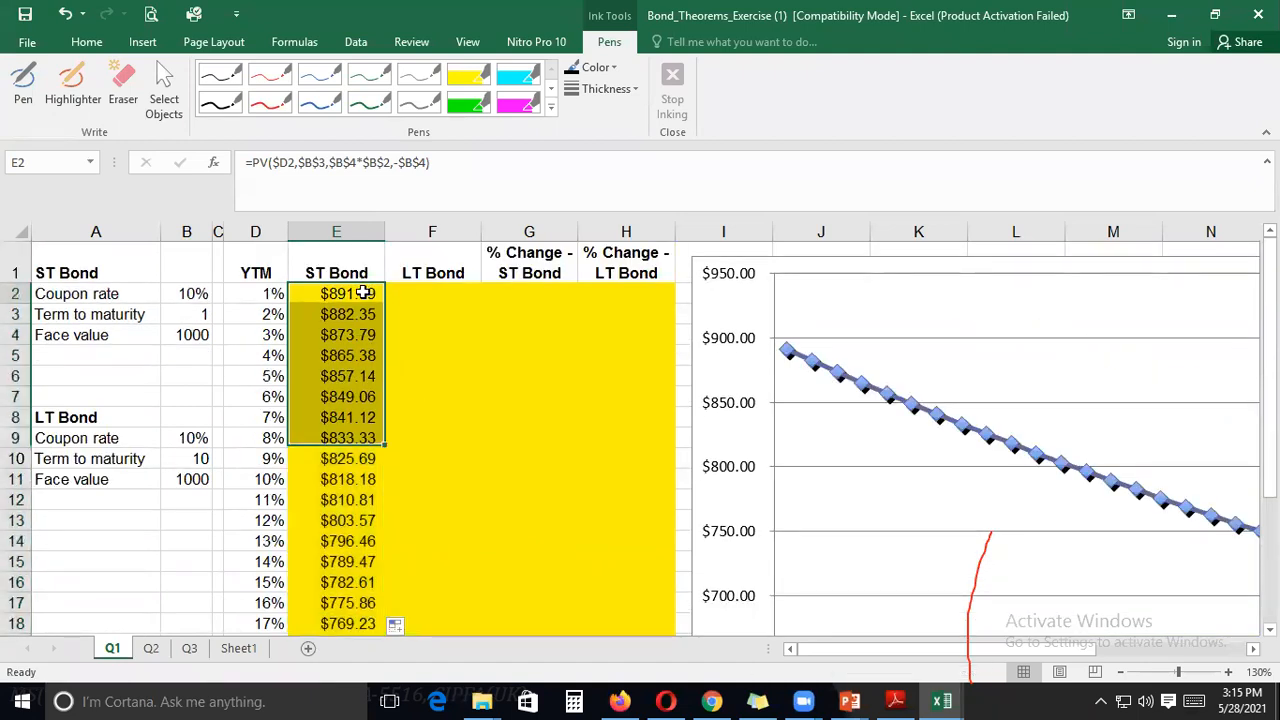
key(ctrl+c)
key(Right)
key(ctrl+v)
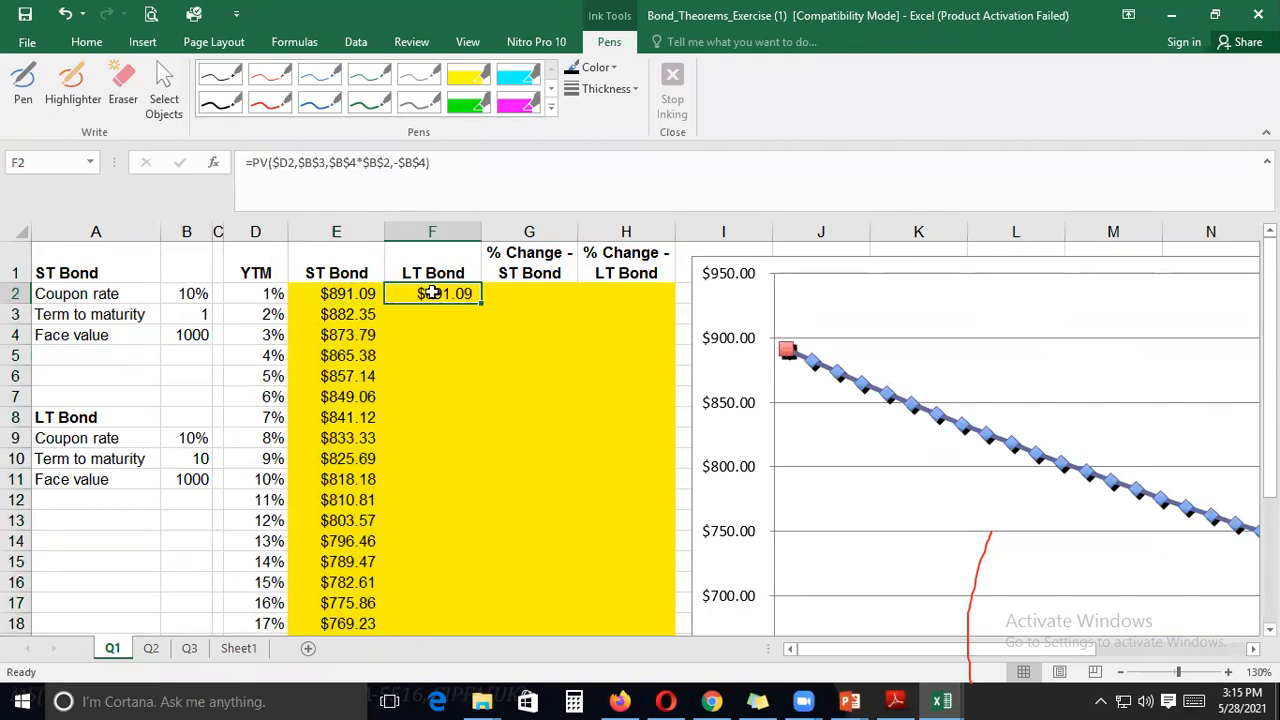
click(313, 162)
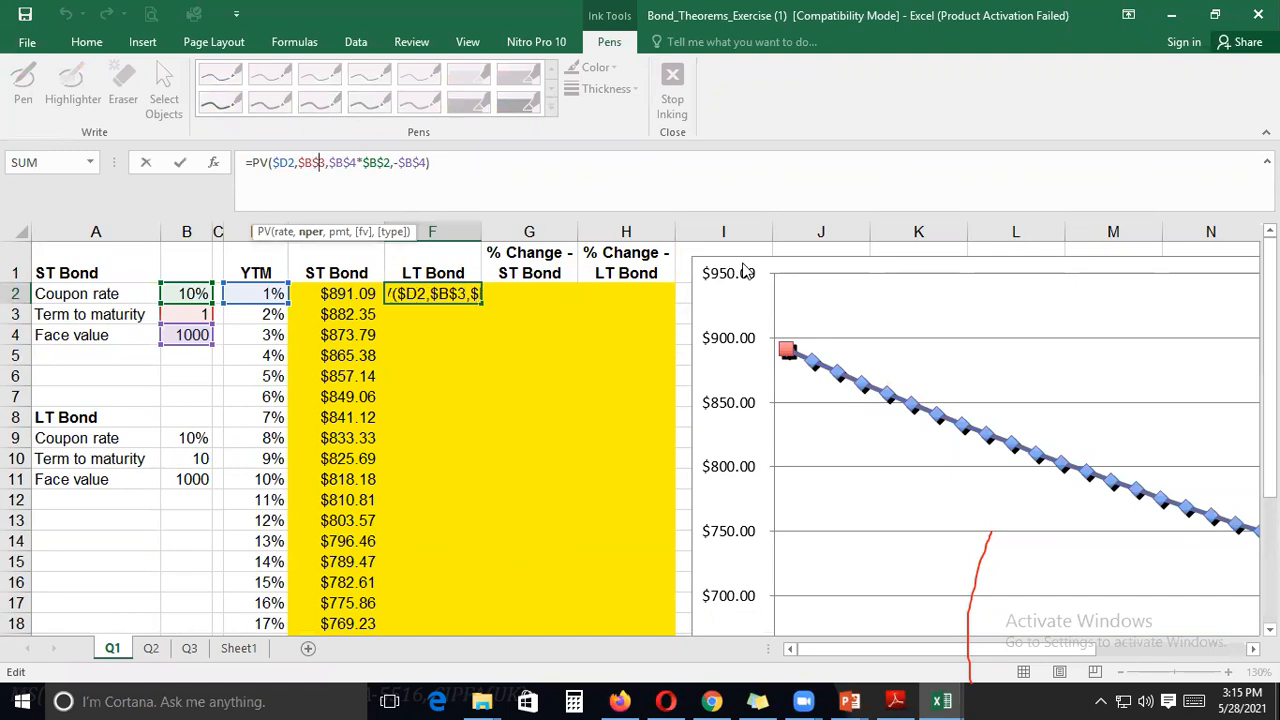
key(BackSpace)
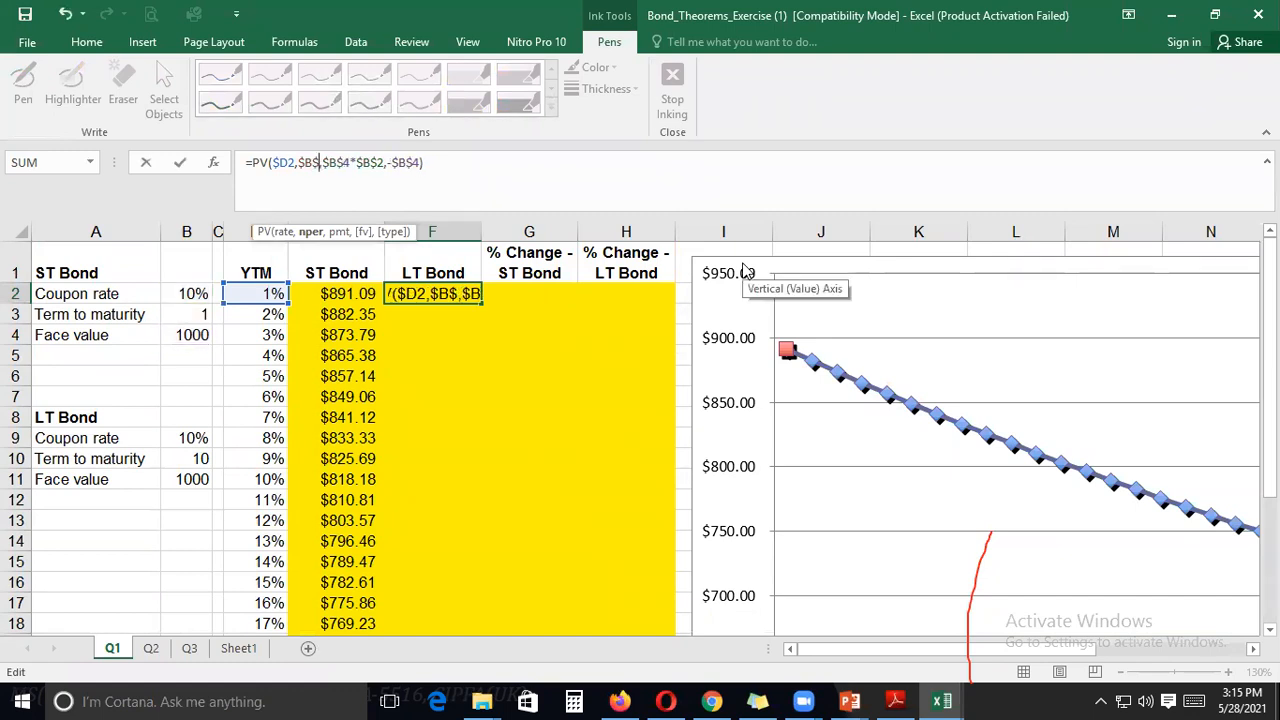
text(10)
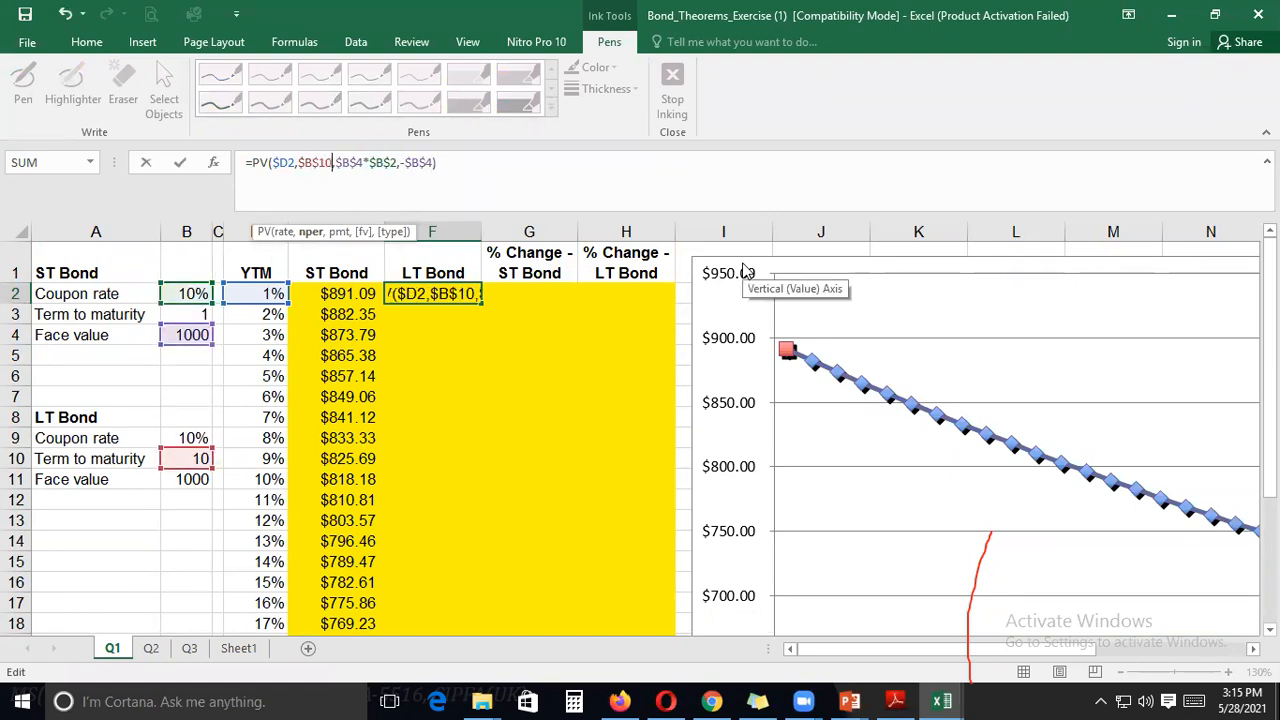
key(Return)
key(Up)
key(Delete)
key(Left)
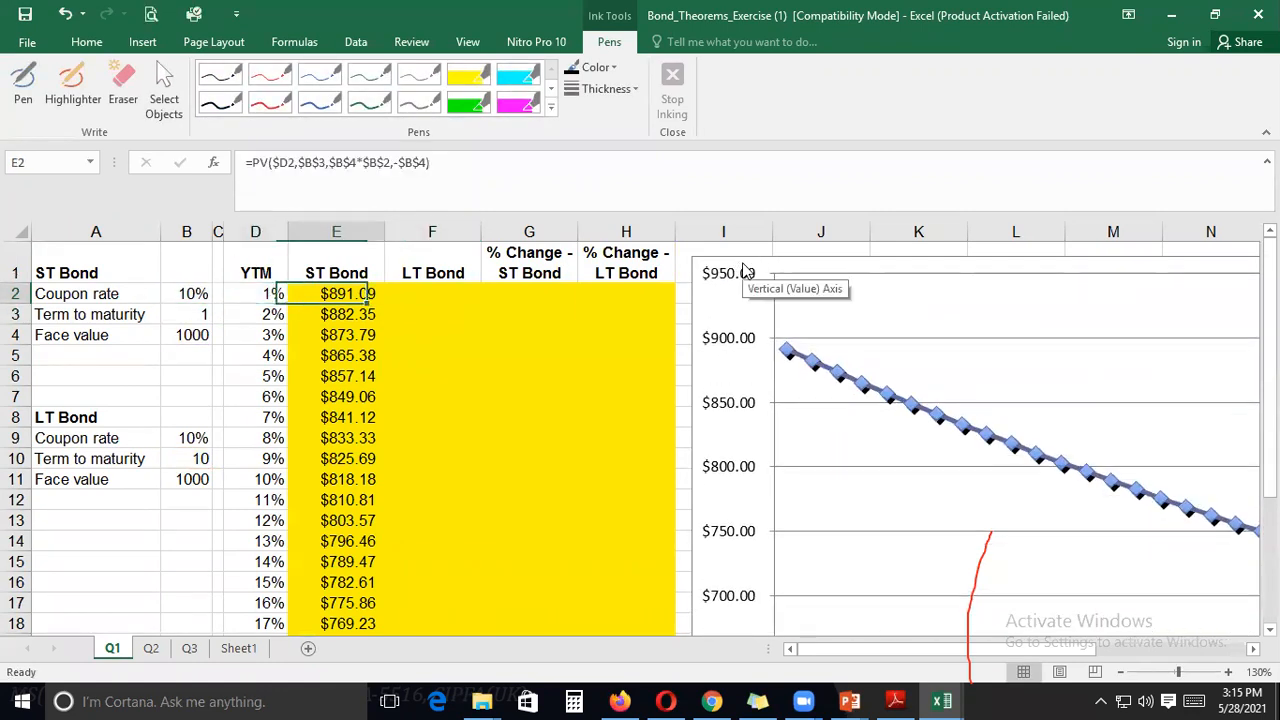
key(Right)
text(=)
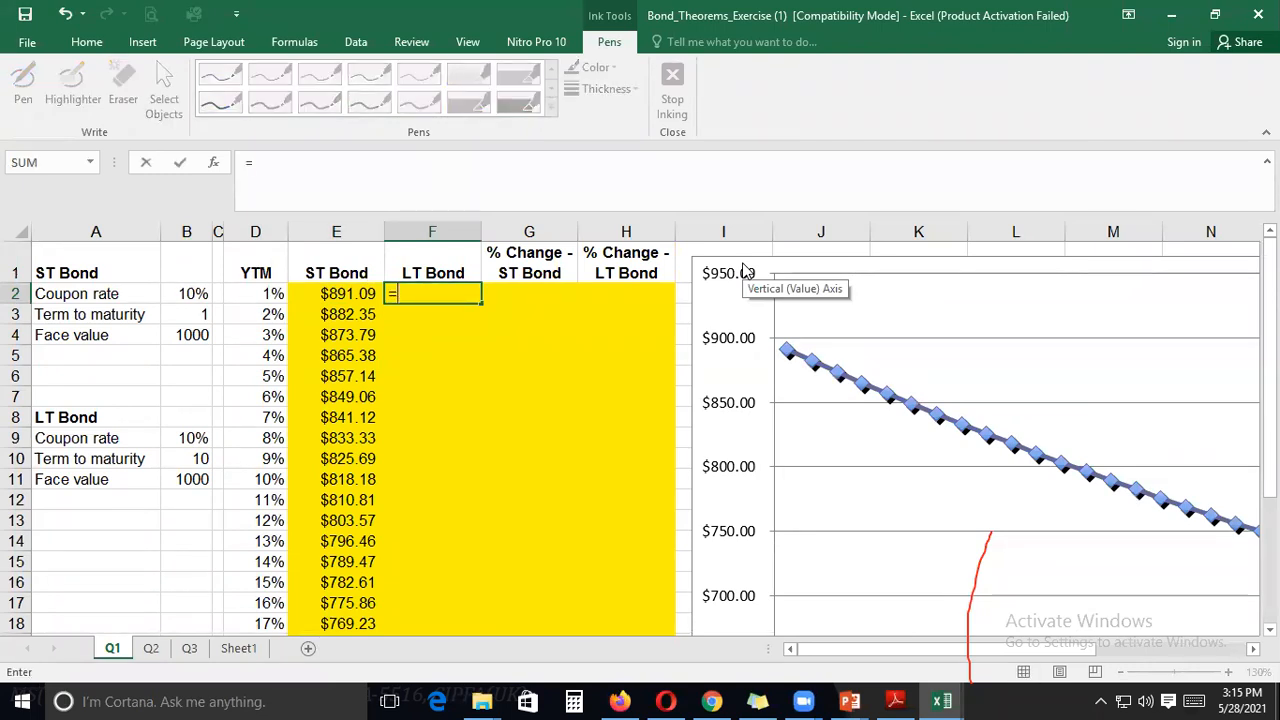
key(Escape)
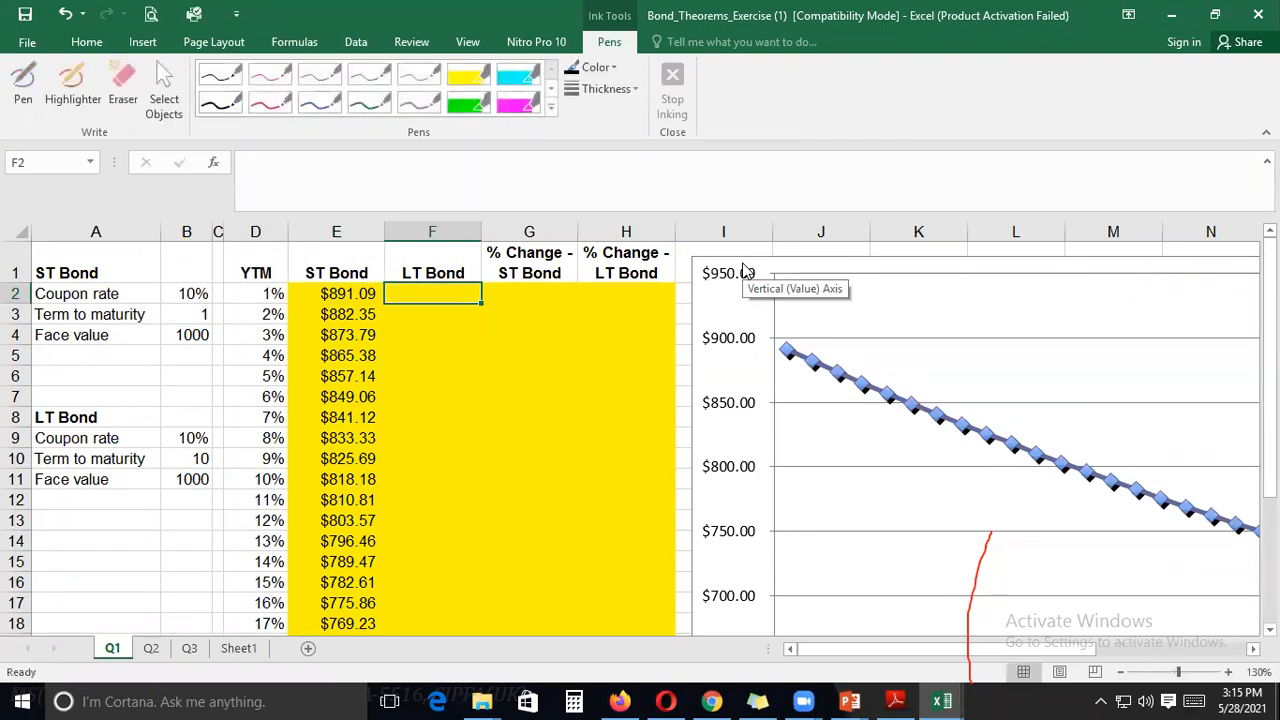
Examine the ST Bond prices and their PV formulas down column E across the listed YTM rates
key(Left)
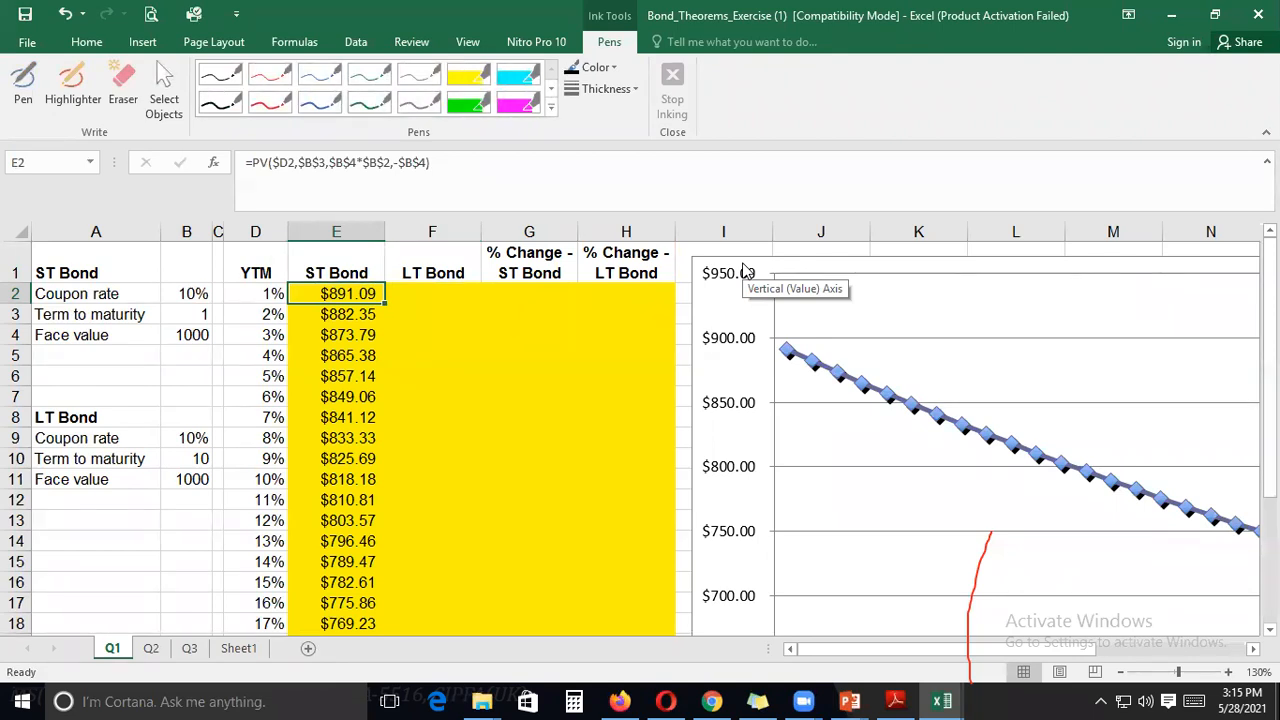
key(Down)
key(Down)
key(Down)
key(Down)
key(Down)
key(Down)
key(Down)
key(Down)
key(Down)
key(Down)
key(Down)
key(Down)
key(Down)
key(Down)
key(Down)
key(Down)
key(Down)
key(Down)
key(Down)
key(Down)
key(Up)
key(Up)
key(Up)
key(Up)
key(Up)
key(Up)
key(Up)
key(Up)
key(Up)
key(Up)
key(Up)
key(Up)
key(Up)
key(Up)
key(Up)
key(Up)
key(Up)
key(Up)
key(Up)
key(Up)
key(Down)
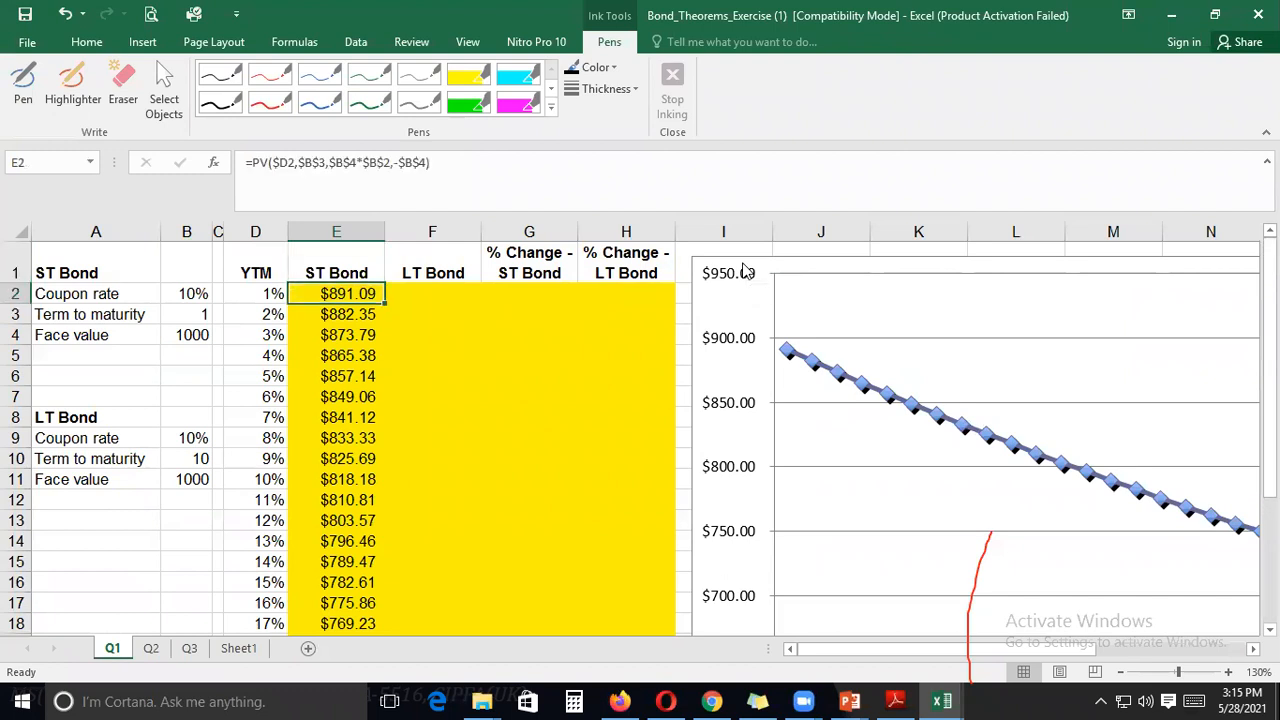
key(Down)
key(Down)
key(Down)
key(Down)
key(Down)
key(Down)
key(Down)
key(Down)
key(Down)
key(Down)
key(Down)
key(Down)
key(Down)
key(Down)
key(Down)
key(Down)
key(Down)
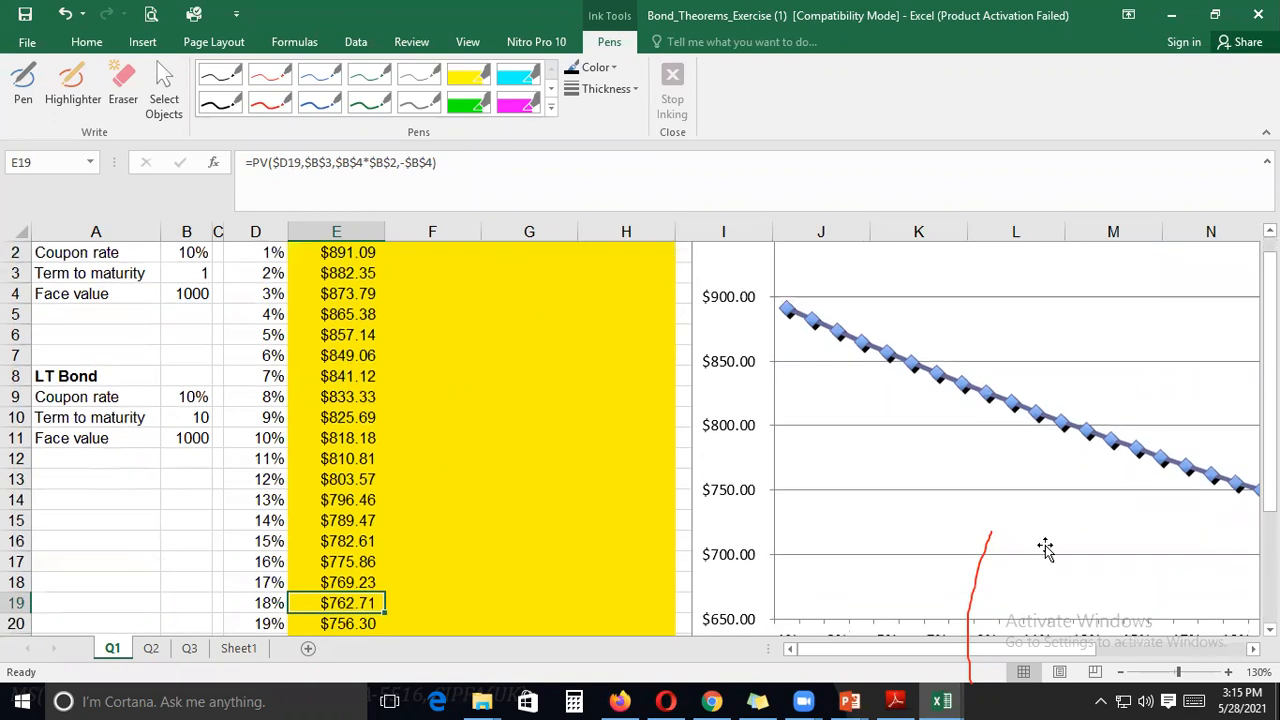
Remove the red ink stroke drawn over the bond price chart
click(974, 571)
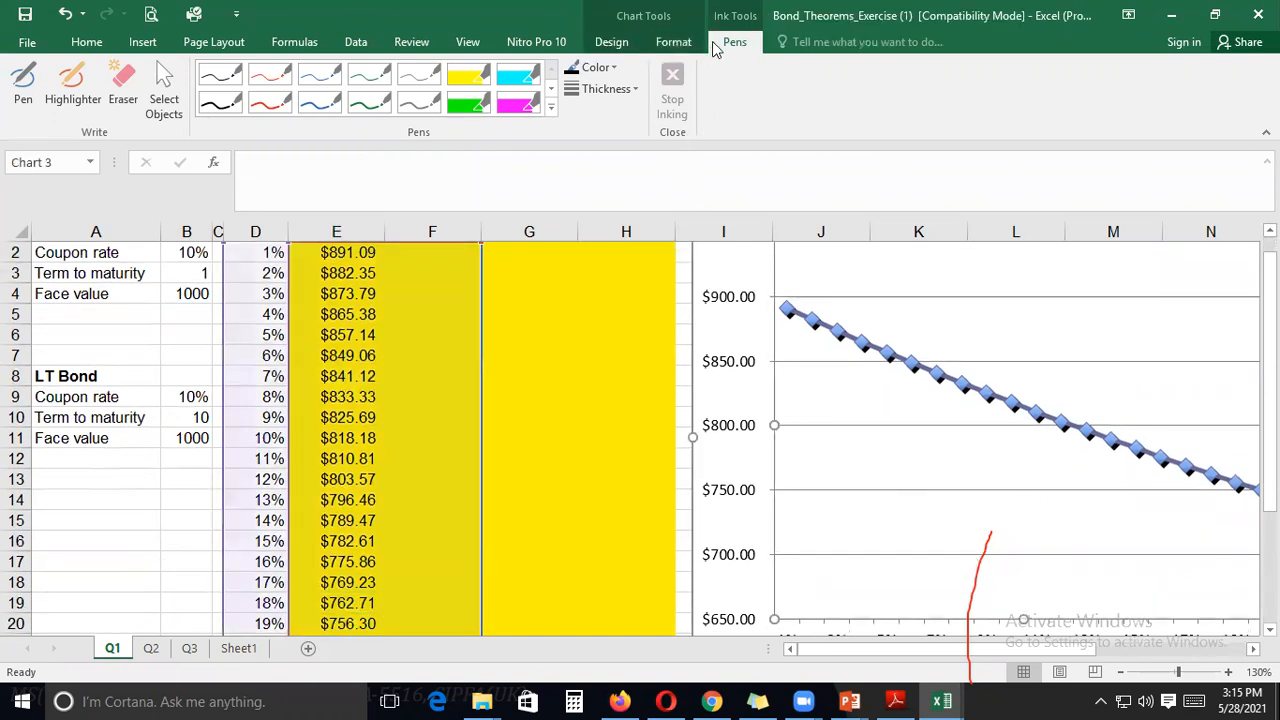
click(123, 85)
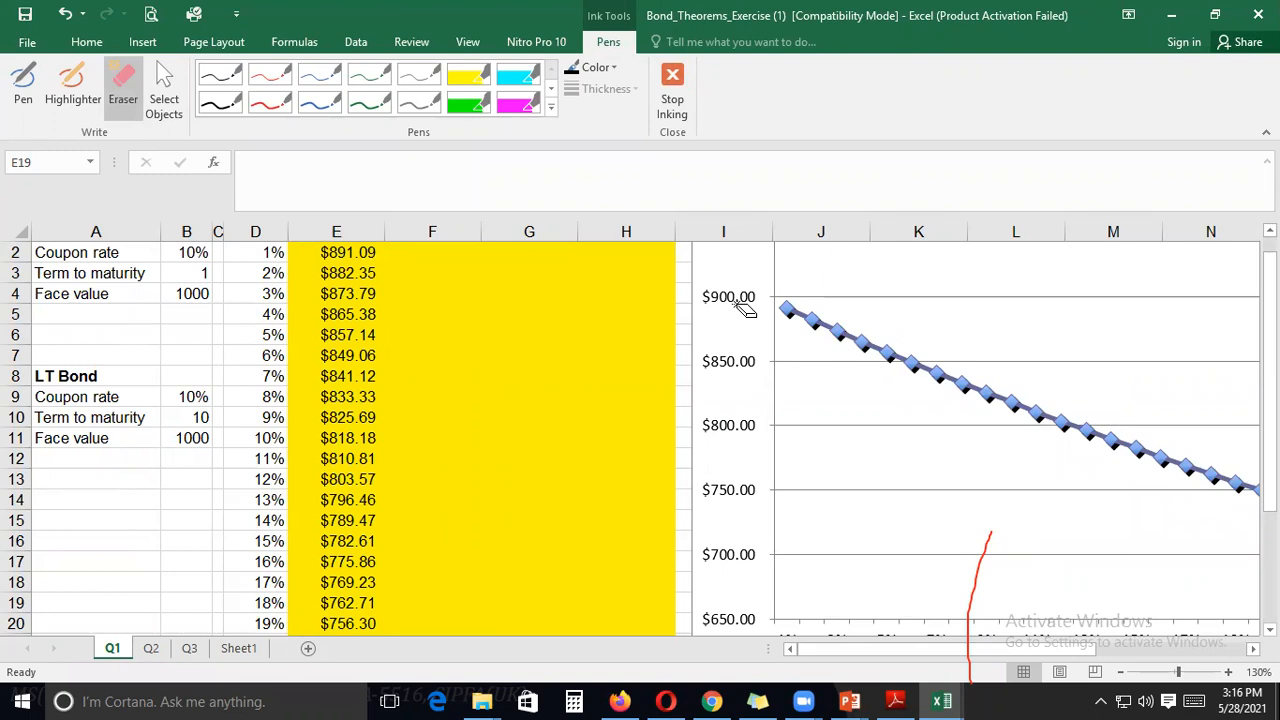
key(Escape)
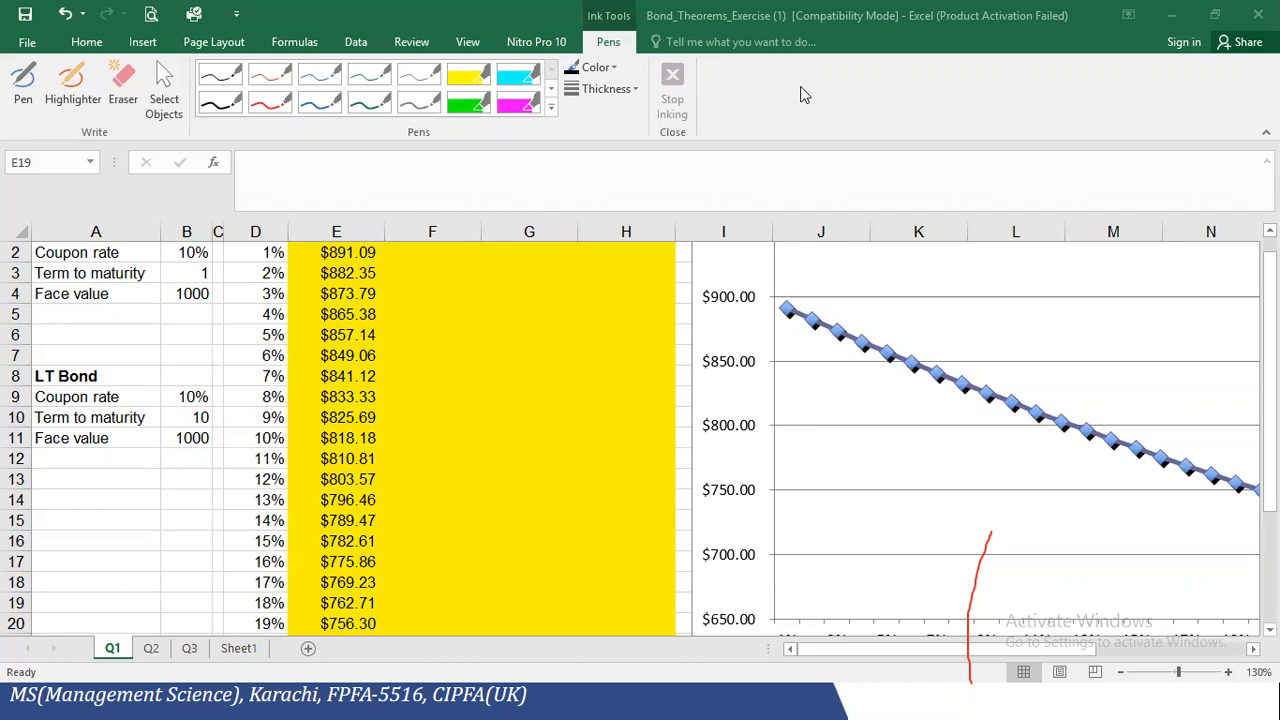
key(ctrl+z)
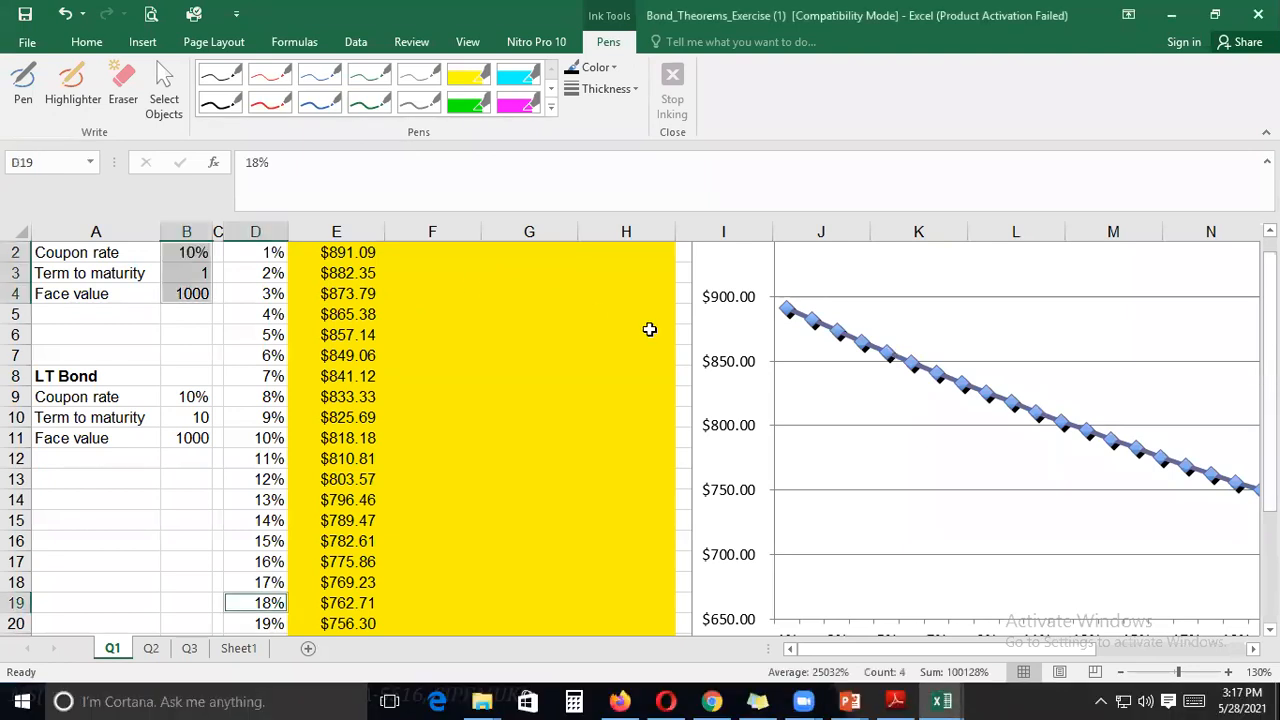
Review the YTM rates in column D from 18% back up to the column header
key(Up)
key(Up)
key(Up)
key(Up)
key(Up)
key(Up)
key(Up)
key(Up)
key(Up)
key(Up)
key(Up)
key(Up)
key(Up)
key(Up)
key(Up)
key(Up)
key(Up)
key(Up)
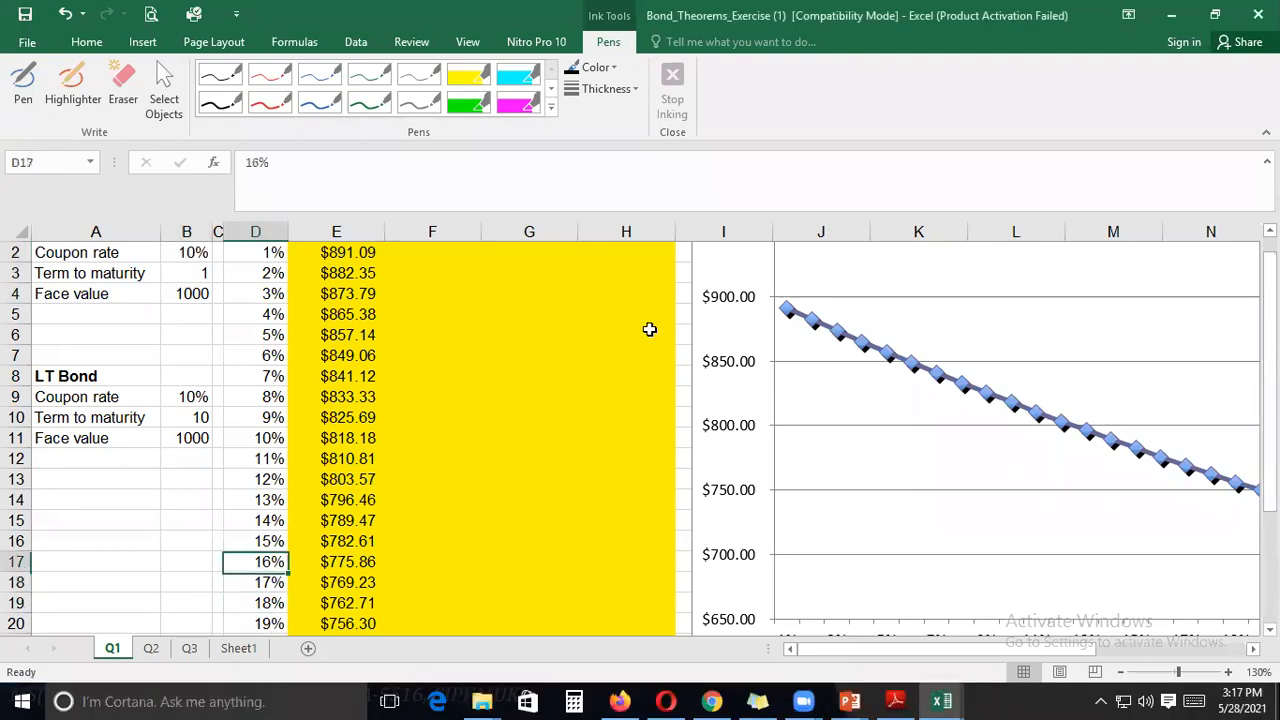
Compare the ST Bond PV formulas in E2 and E3 to examine their locked and changing references
key(Right)
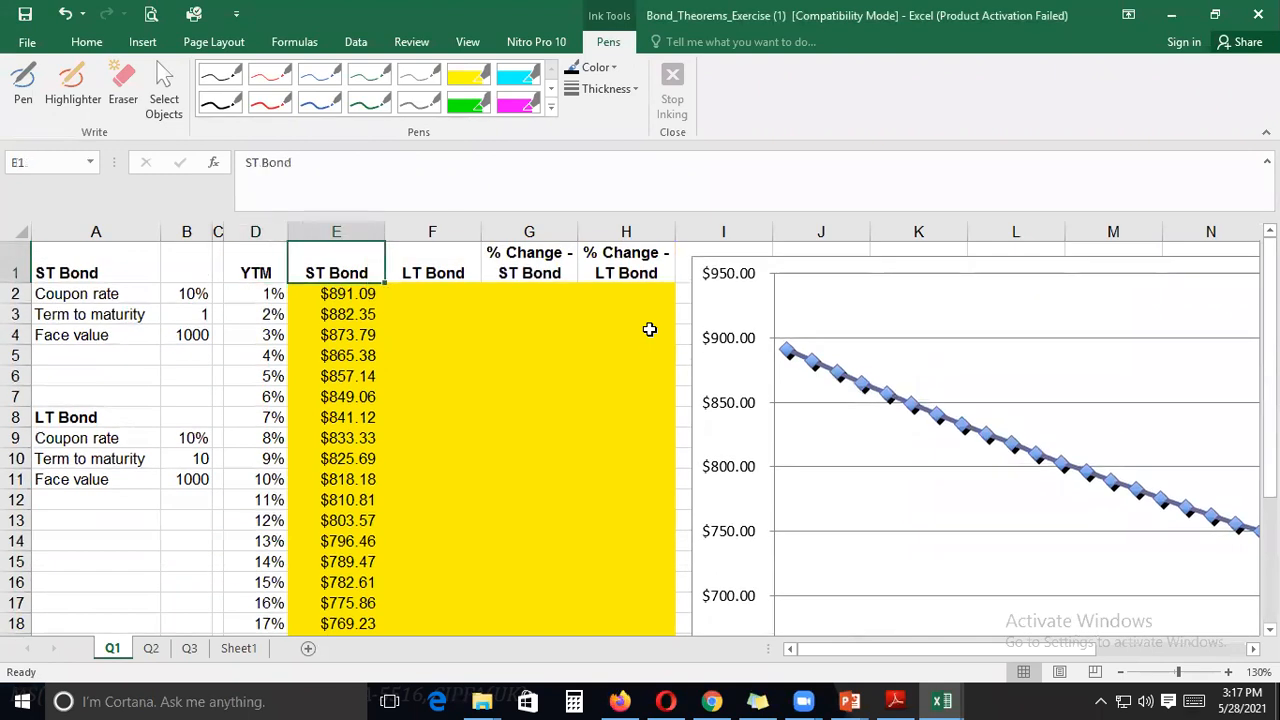
key(Down)
key(Down)
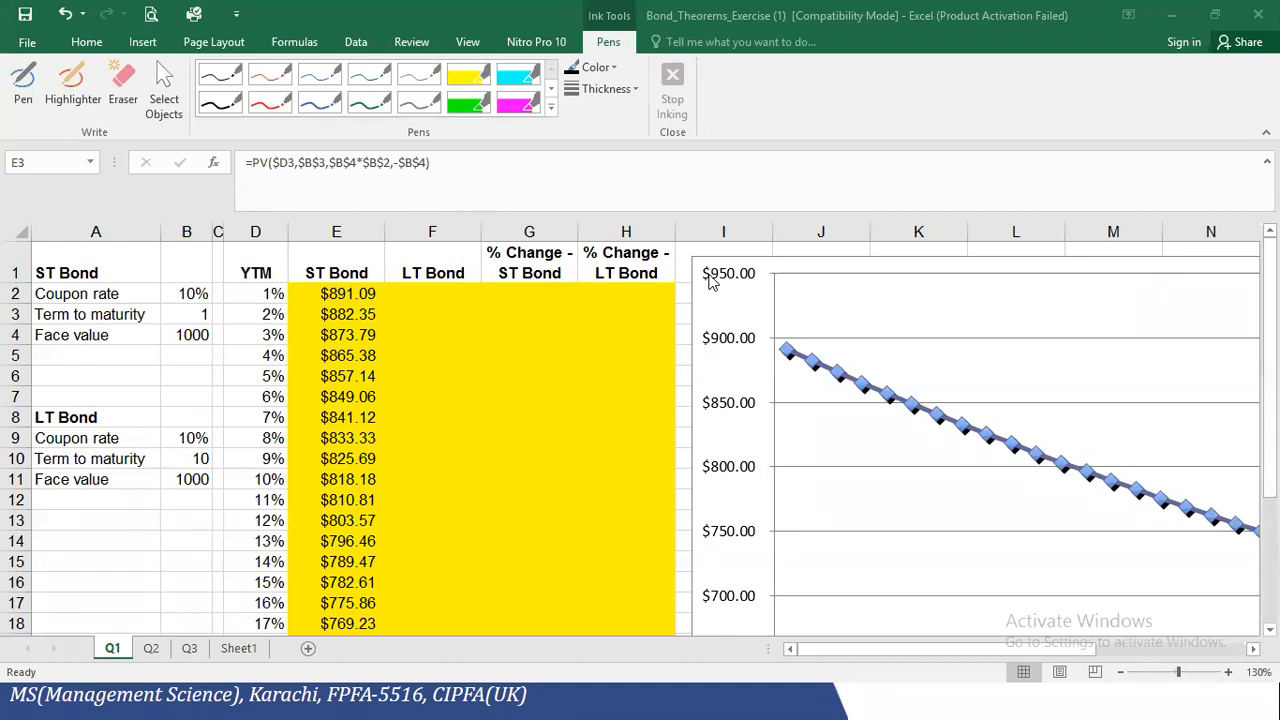
click(338, 312)
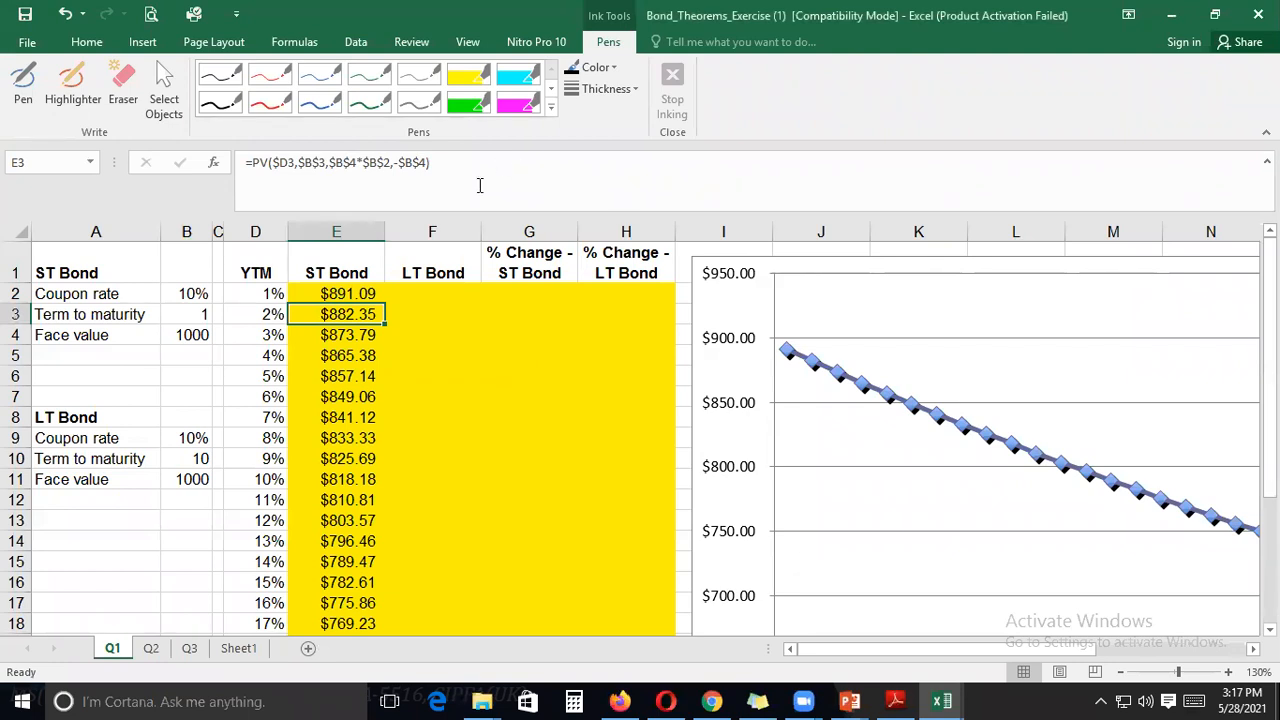
click(347, 297)
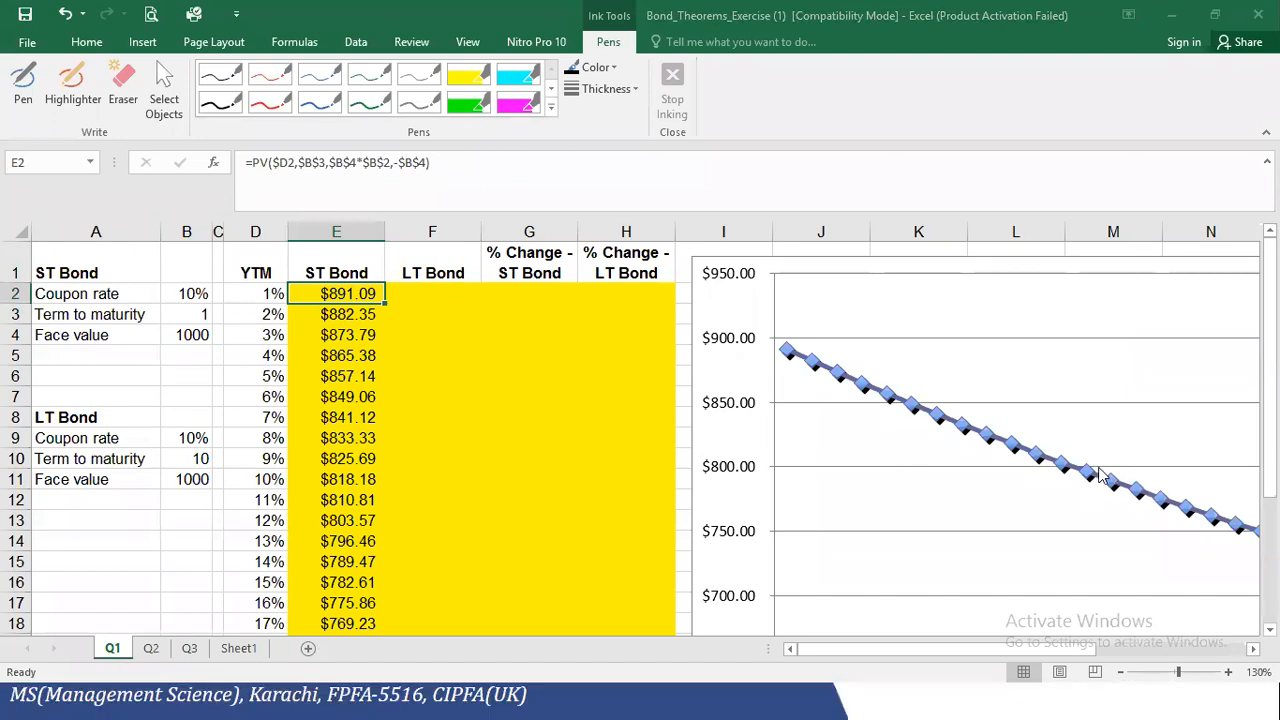
click(382, 293)
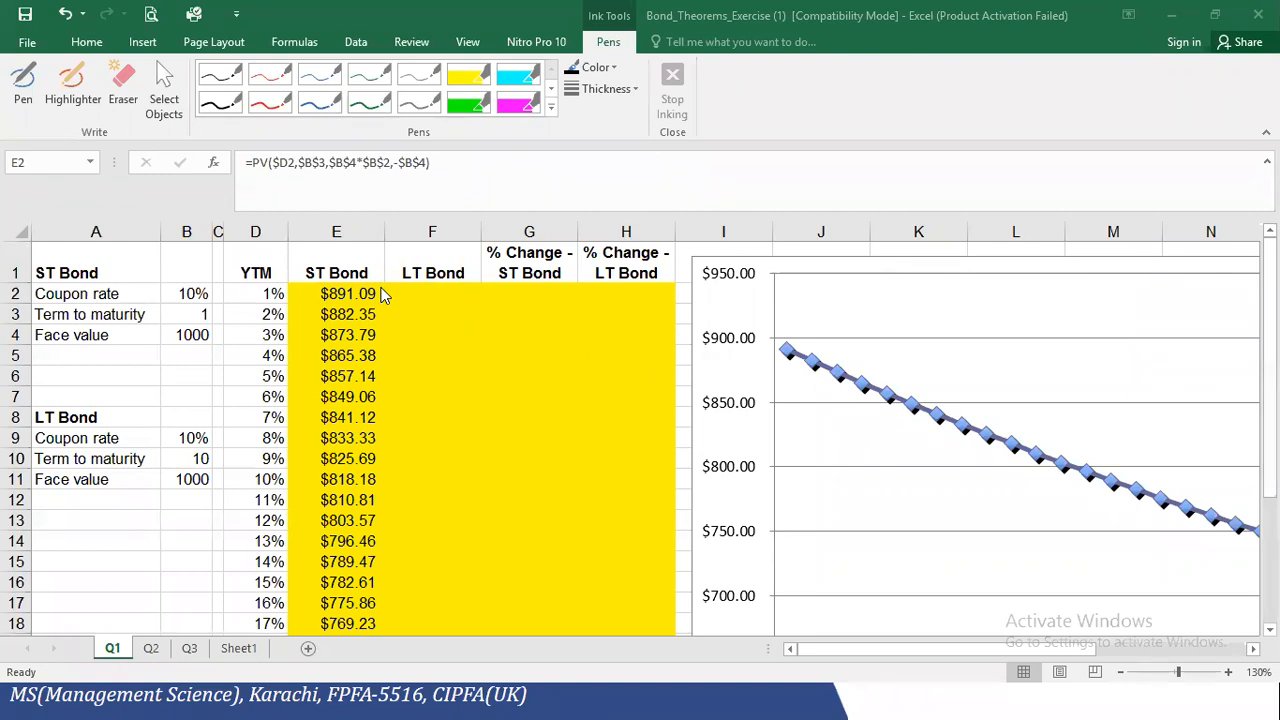
click(345, 293)
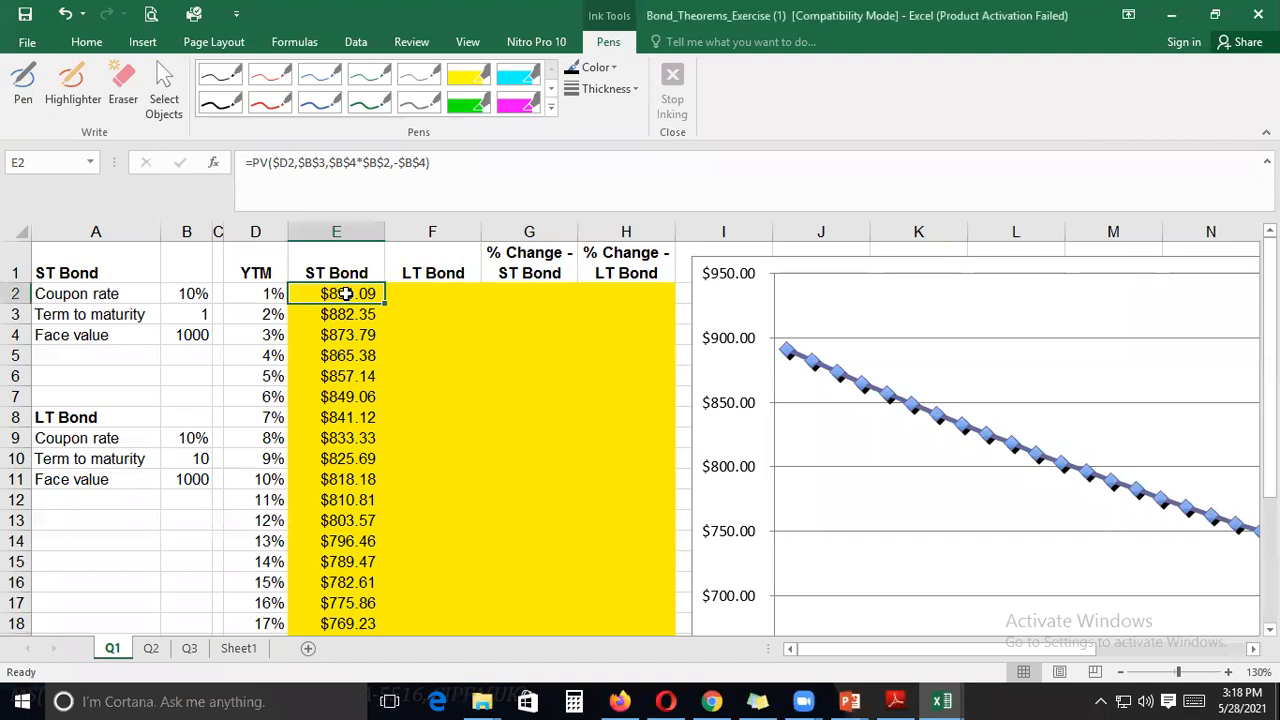
click(371, 318)
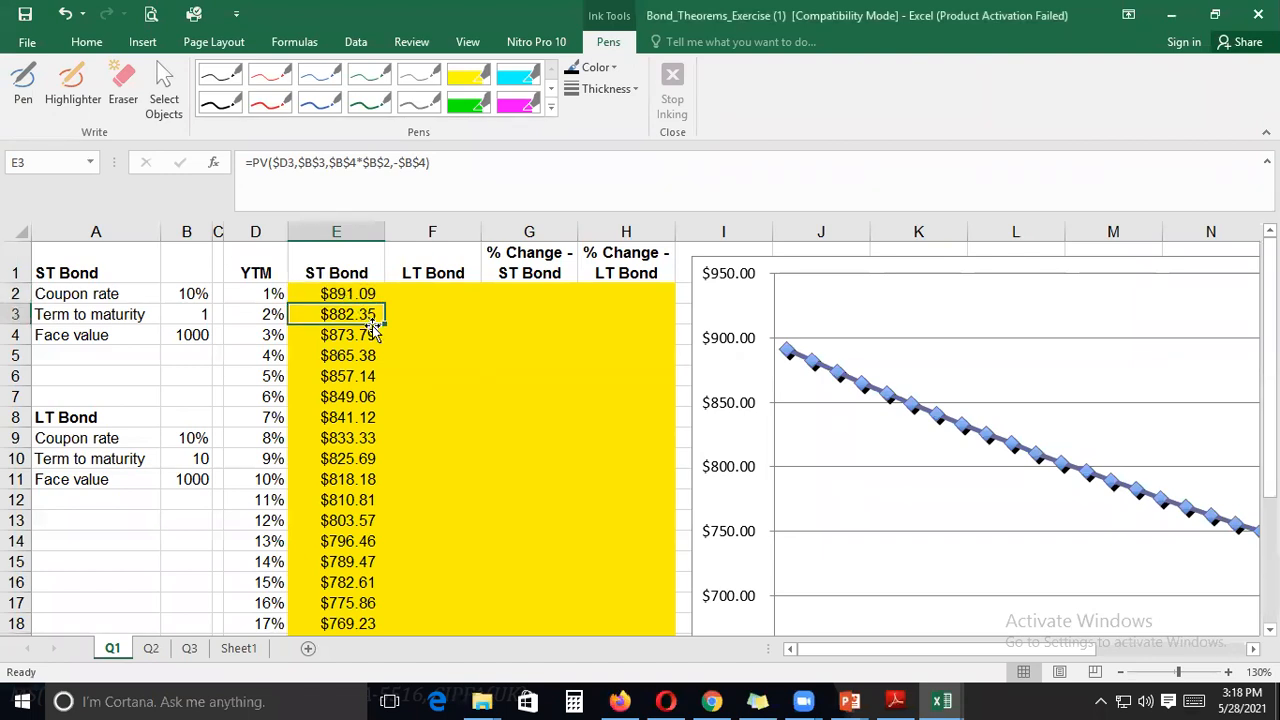
key(Up)
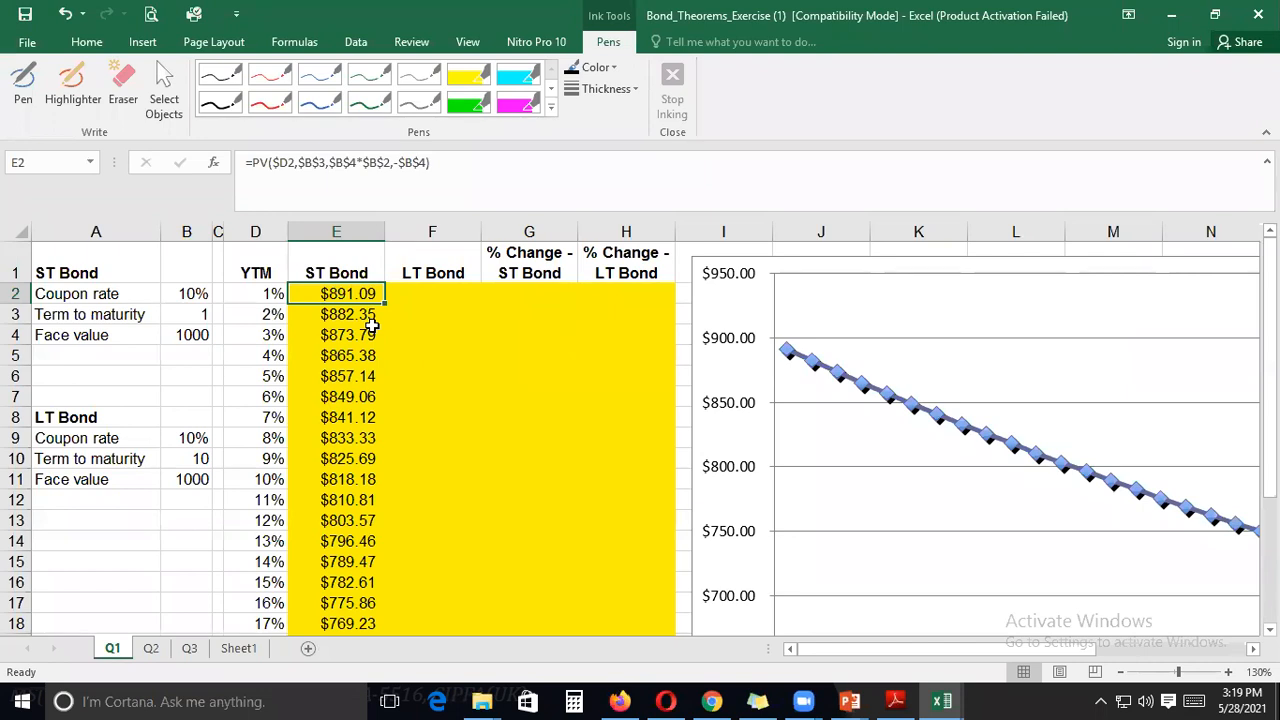
Go through the YTM rates in column D from 1% to 20% and back, and return to the ST Bond formula in E2
key(Left)
key(Down)
key(Down)
key(Down)
key(Down)
key(Down)
key(Down)
key(Down)
key(Down)
key(Down)
key(Down)
key(Down)
key(Down)
key(Down)
key(Down)
key(Down)
key(Down)
key(Down)
key(Down)
key(Down)
key(Down)
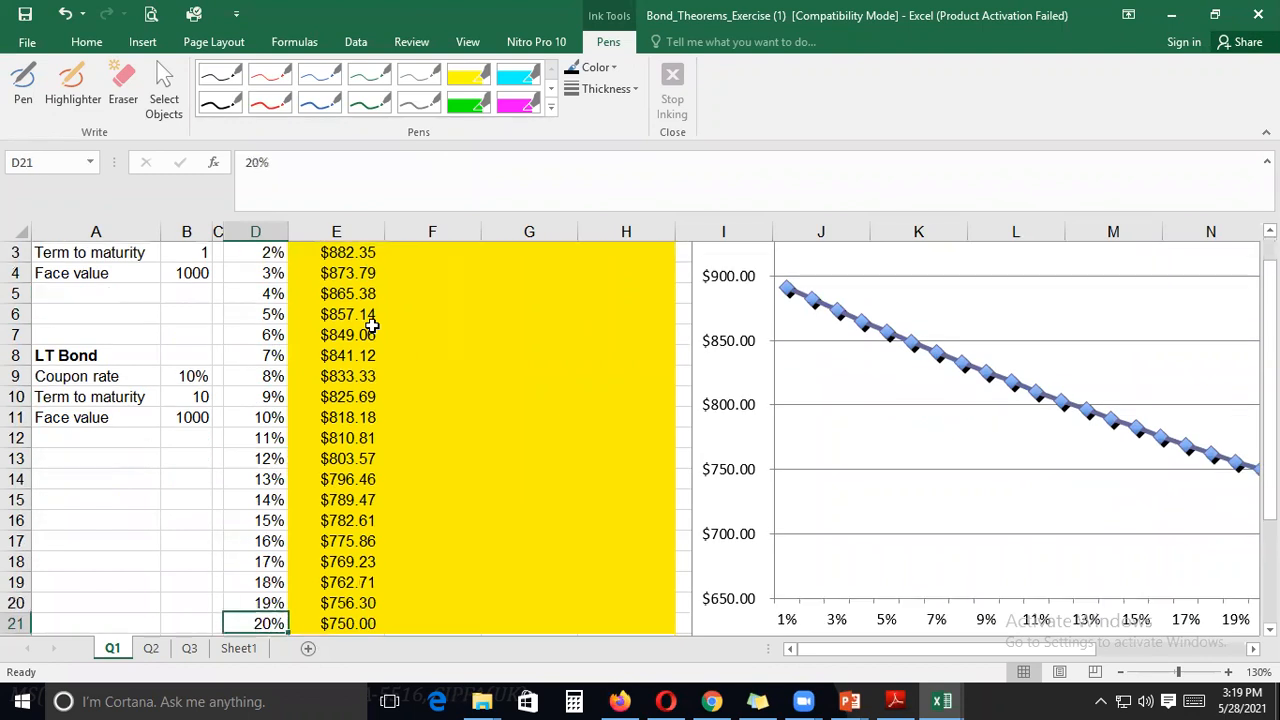
key(Up)
key(Up)
key(Up)
key(Up)
key(Up)
key(Up)
key(Up)
key(Up)
key(Up)
key(Up)
key(Up)
key(Up)
key(Up)
key(Up)
key(Up)
key(Up)
key(Up)
key(Up)
key(Up)
key(Up)
key(Up)
key(Down)
key(Down)
key(Down)
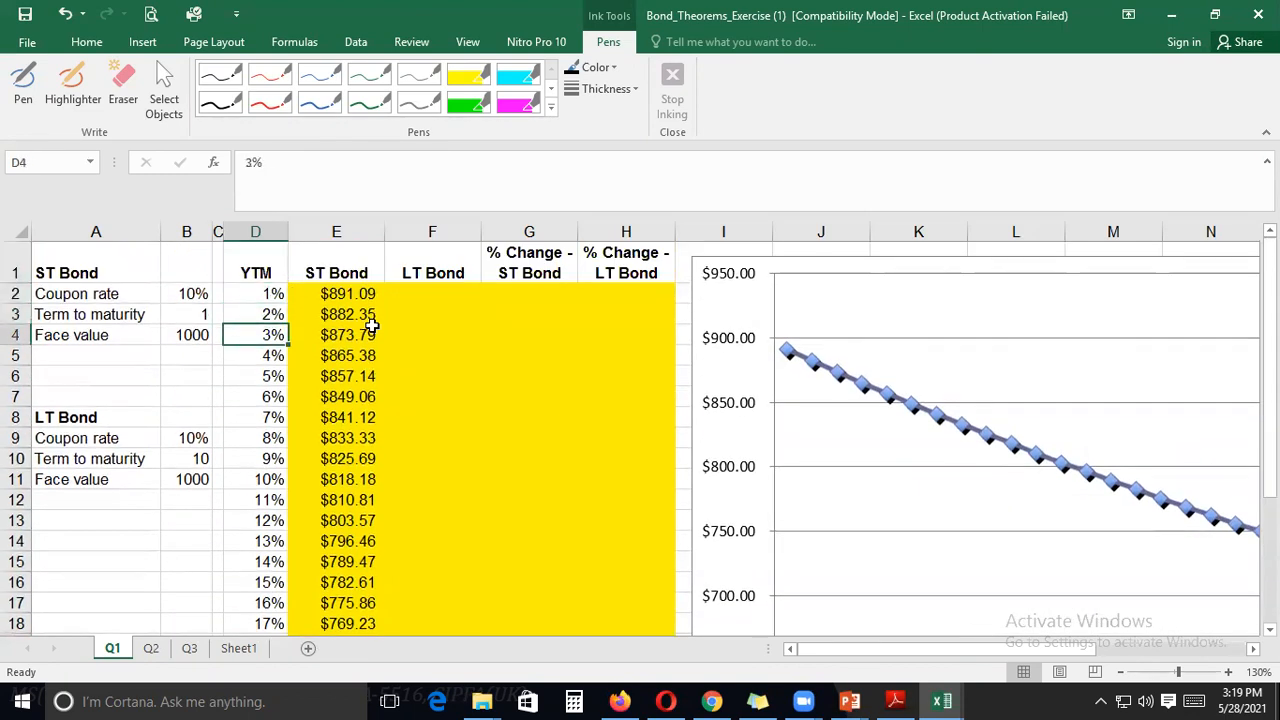
key(Right)
key(Up)
key(Up)
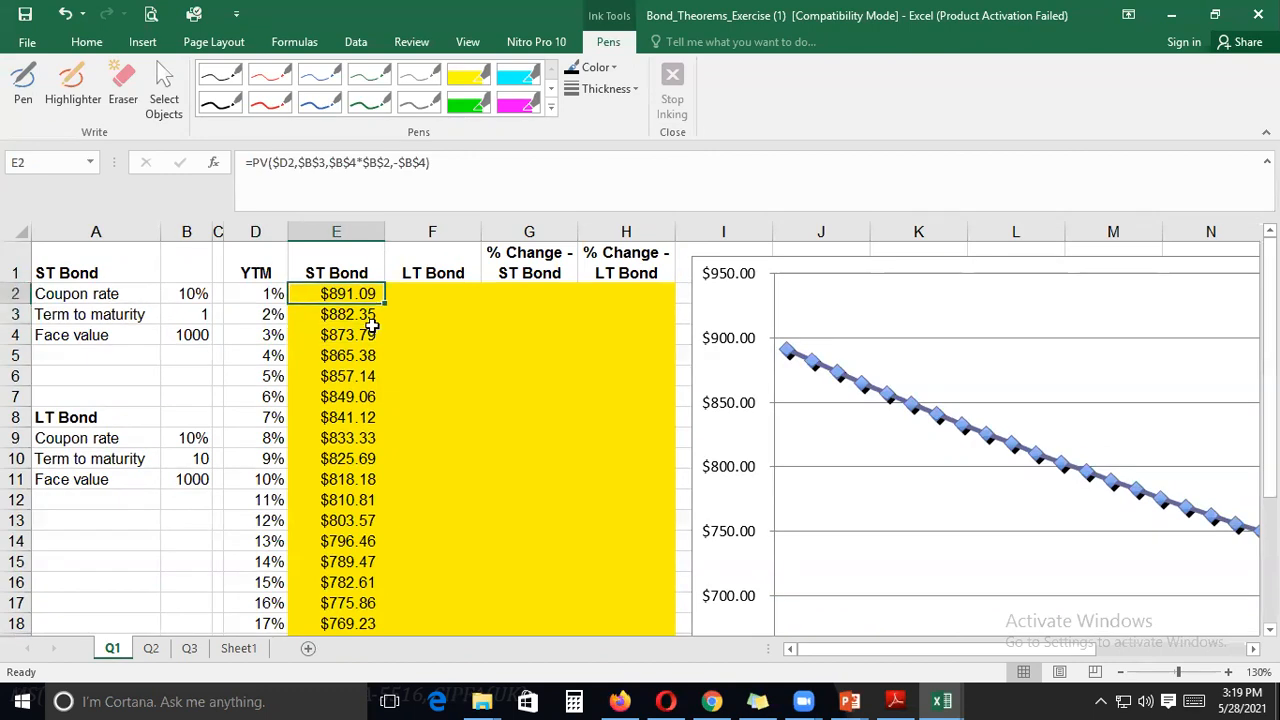
Review the ST Bond prices in column E from the 1% to the 20% yield and return to cell E2
key(Down)
key(Down)
key(Down)
key(Down)
key(Down)
key(Down)
key(Down)
key(Down)
key(Down)
key(Down)
key(Down)
key(Down)
key(Down)
key(Down)
key(Down)
key(Down)
key(Down)
key(Down)
key(Down)
key(Down)
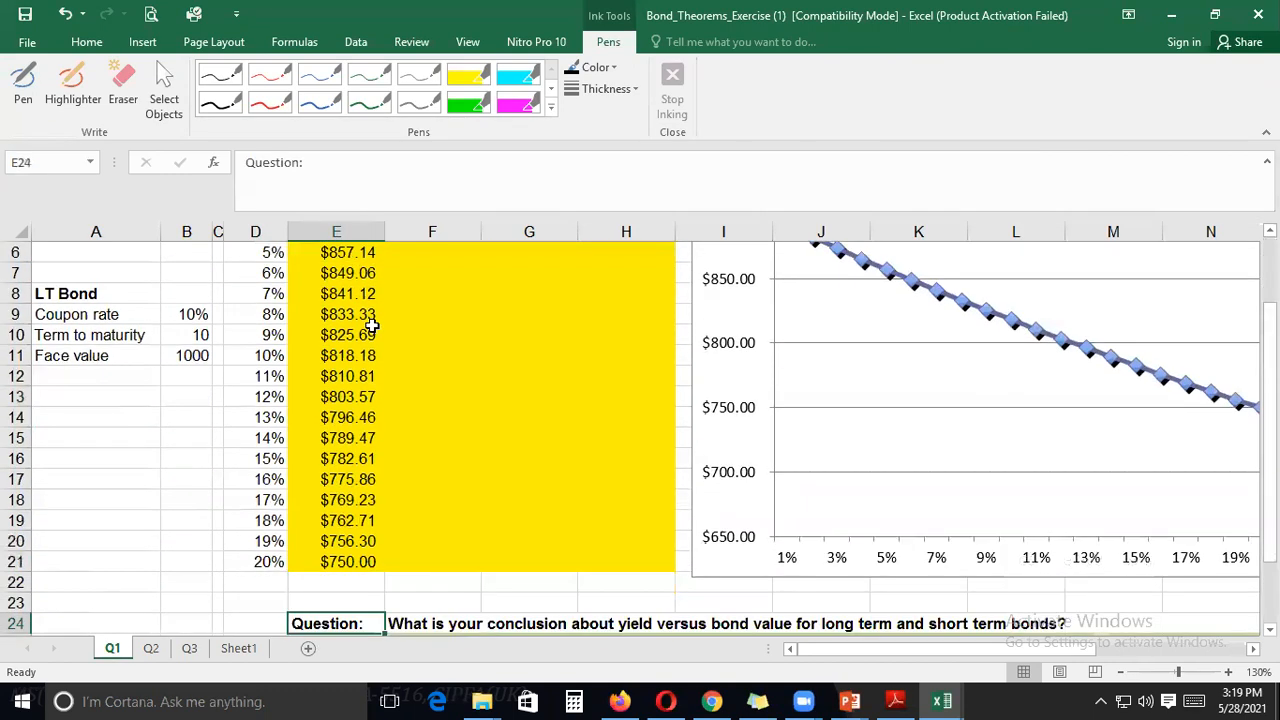
key(Up)
key(Up)
key(Up)
key(Up)
key(Up)
key(Up)
key(Up)
key(Up)
key(Up)
key(Up)
key(Up)
key(Up)
key(Up)
key(Up)
key(Up)
key(Up)
key(Up)
key(Up)
key(Up)
key(Up)
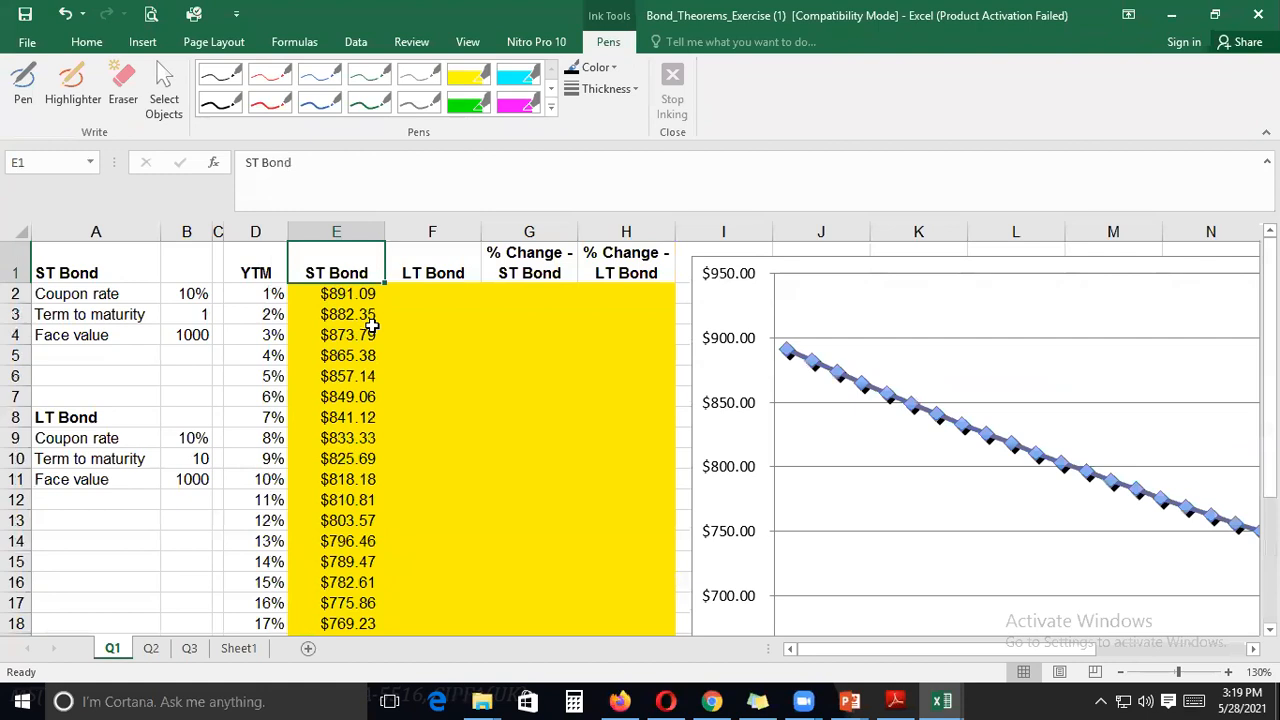
key(Down)
key(Left)
key(Left)
key(Left)
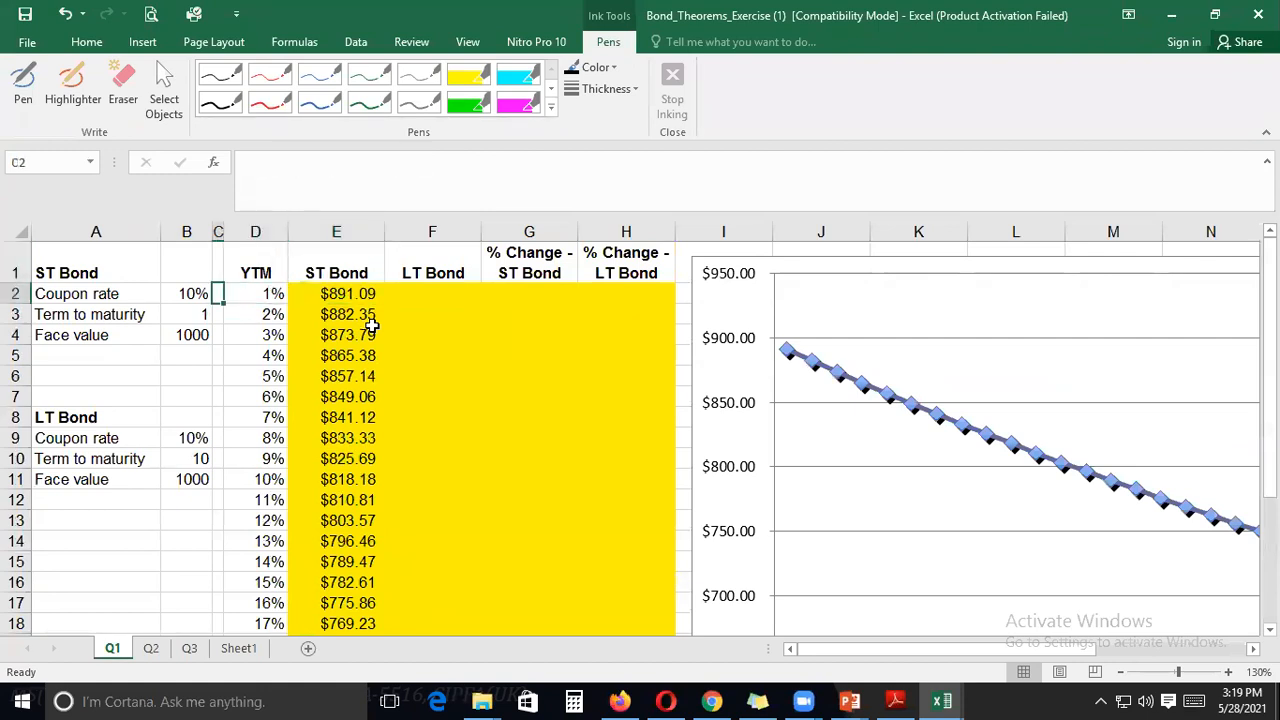
key(Right)
key(Right)
key(Right)
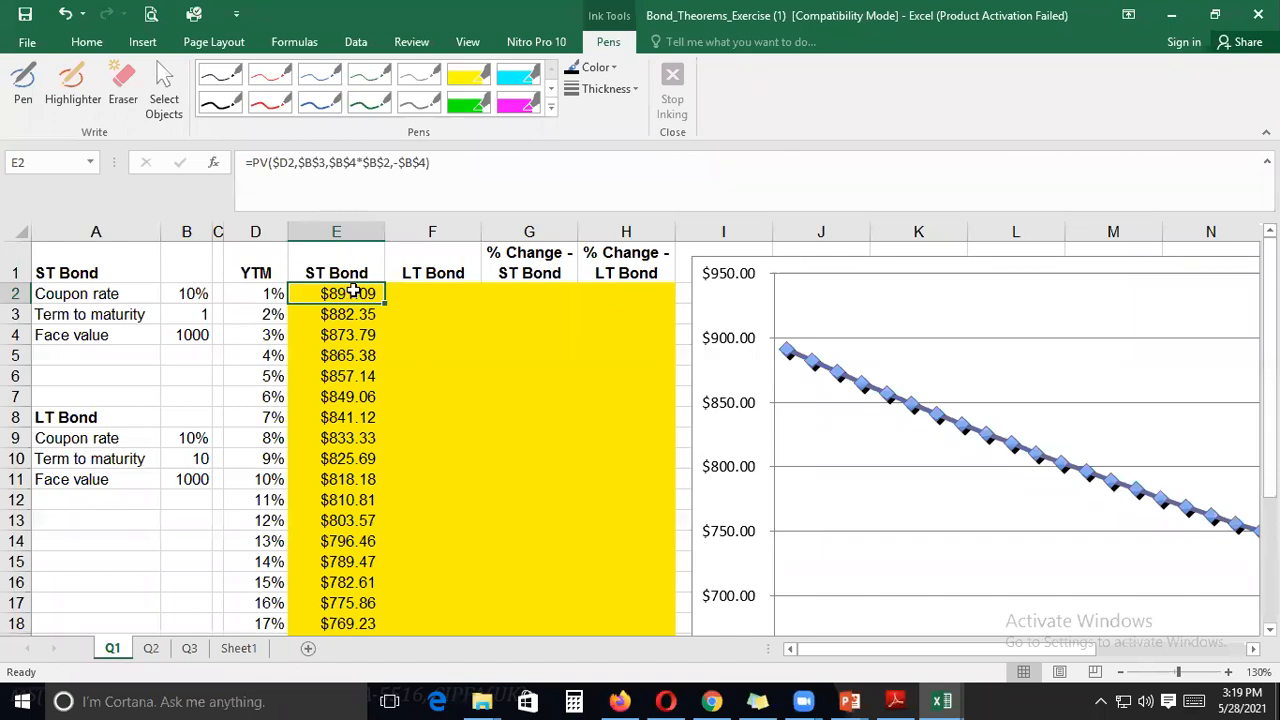
Examine the yield, coupon and face value references inside the ST Bond PV formulas in E2 and E3
click(280, 162)
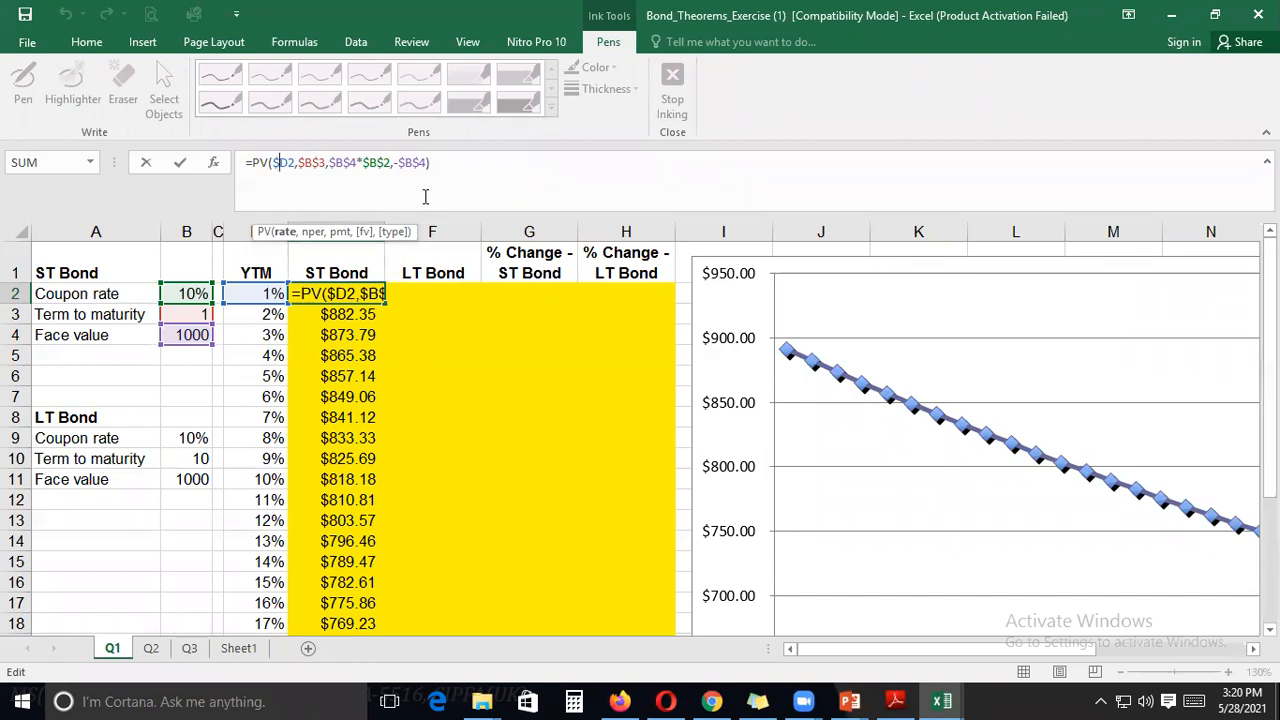
key(ctrl+Return)
key(Down)
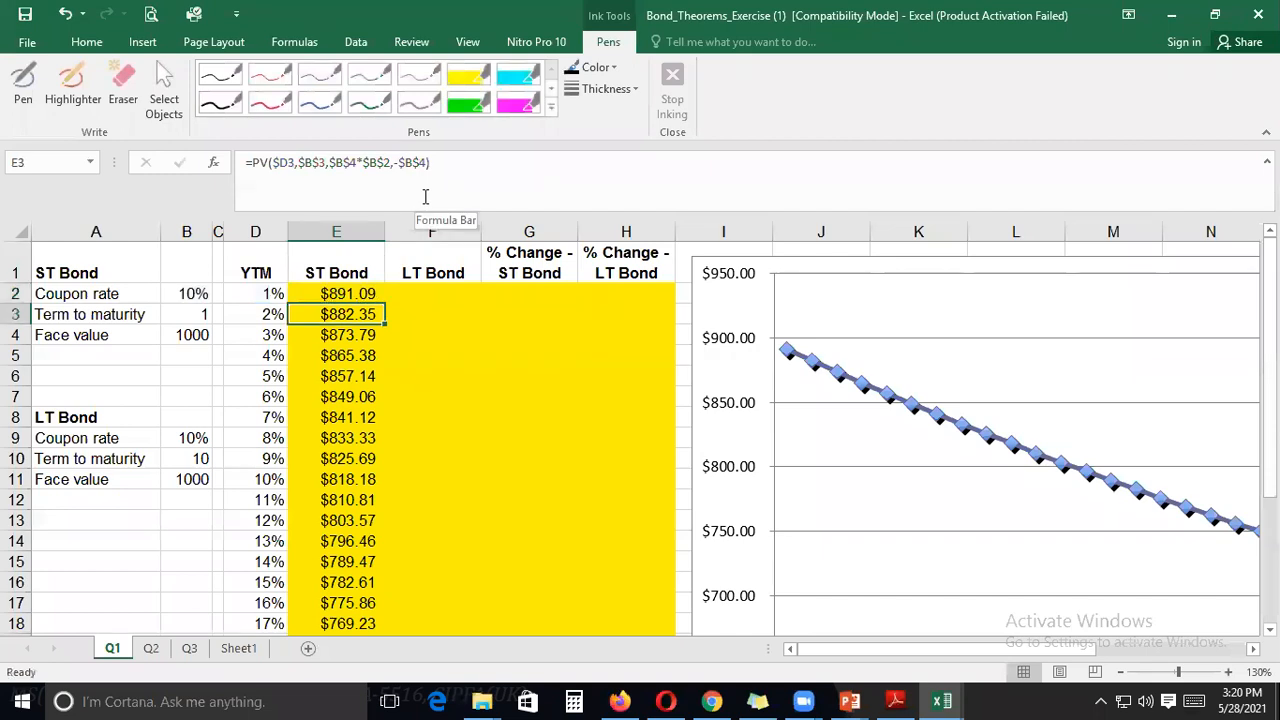
click(368, 166)
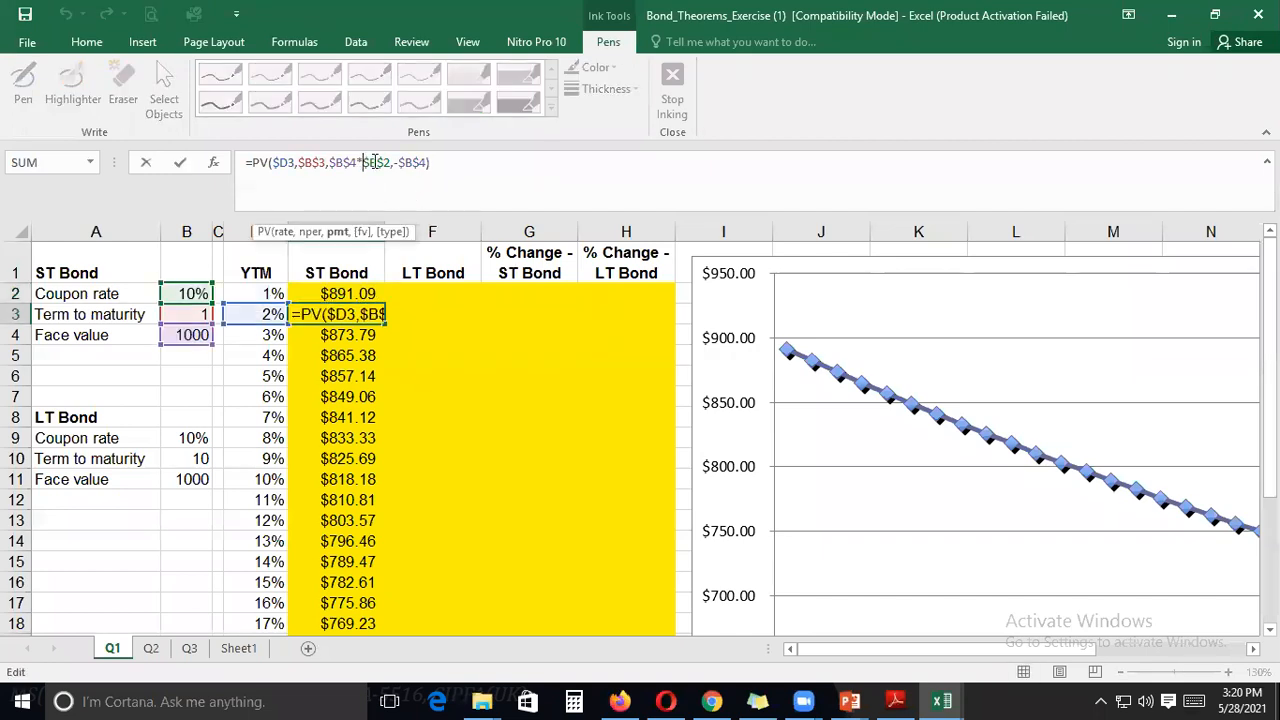
click(396, 166)
text(-)
click(420, 162)
key(ctrl+Return)
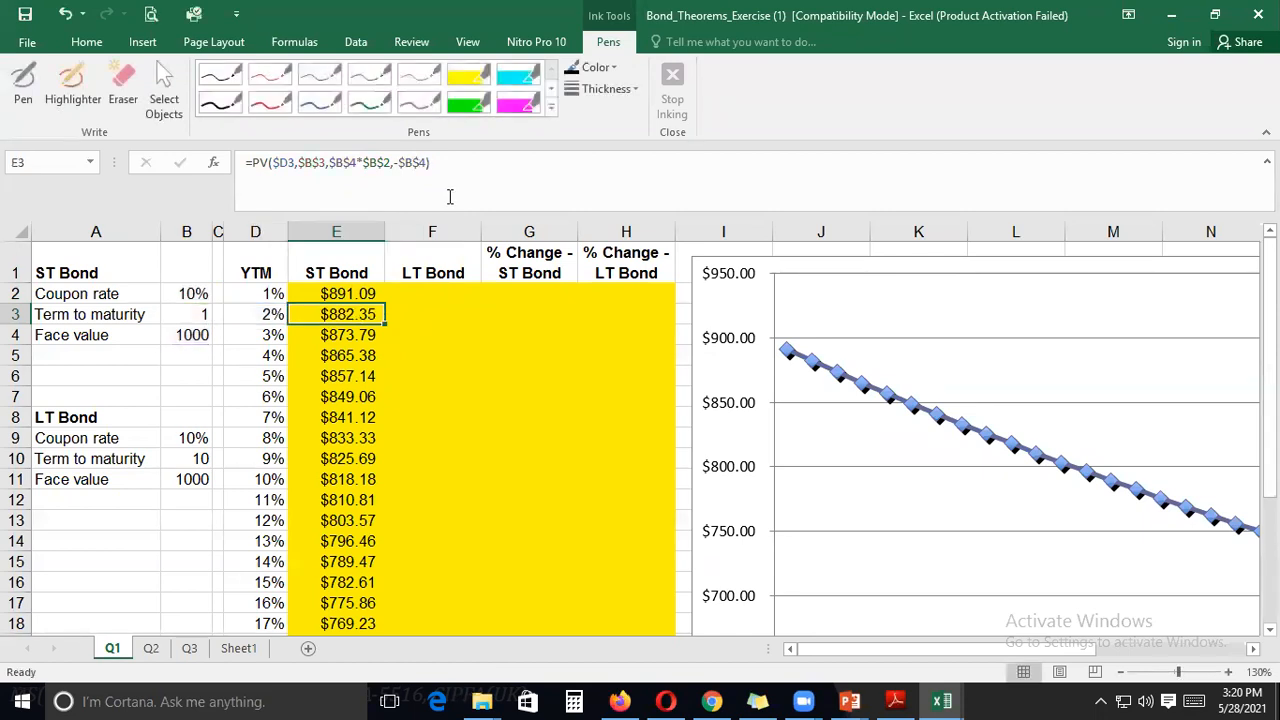
Unhide the Q1solved sheet and inspect its ST Bond price formula in E2
right_click(251, 654)
click(292, 617)
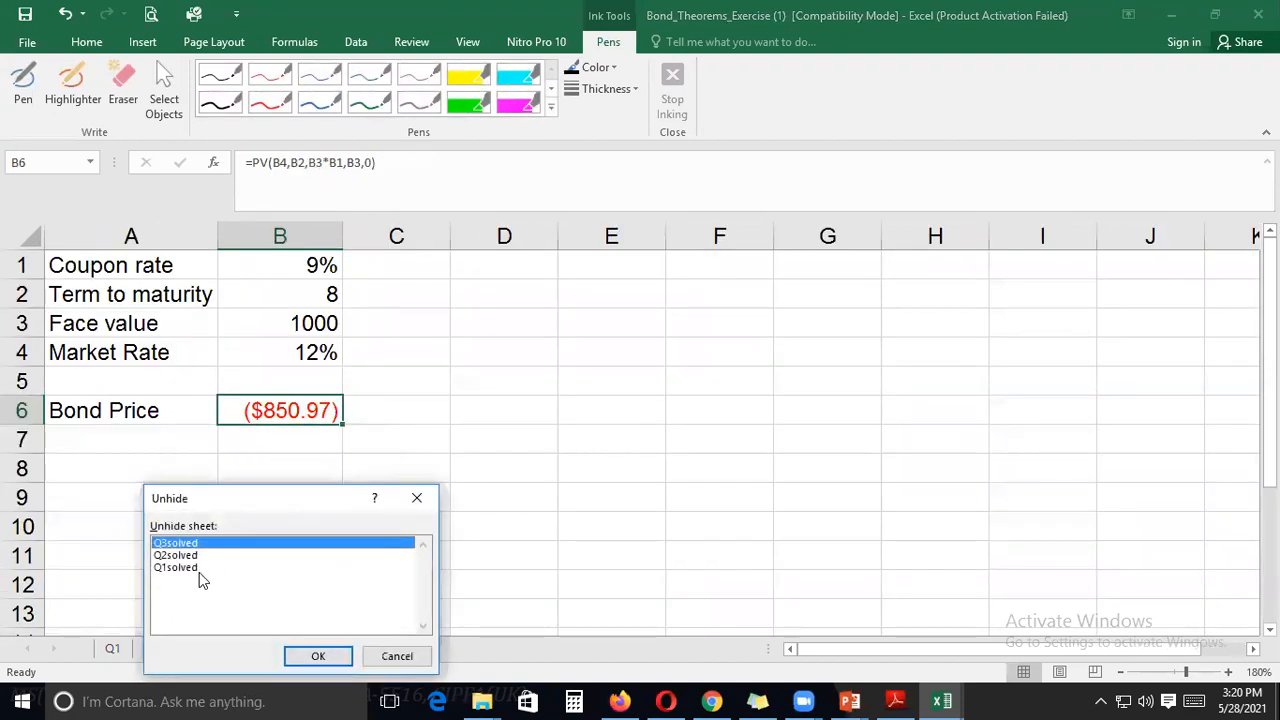
click(205, 572)
click(315, 662)
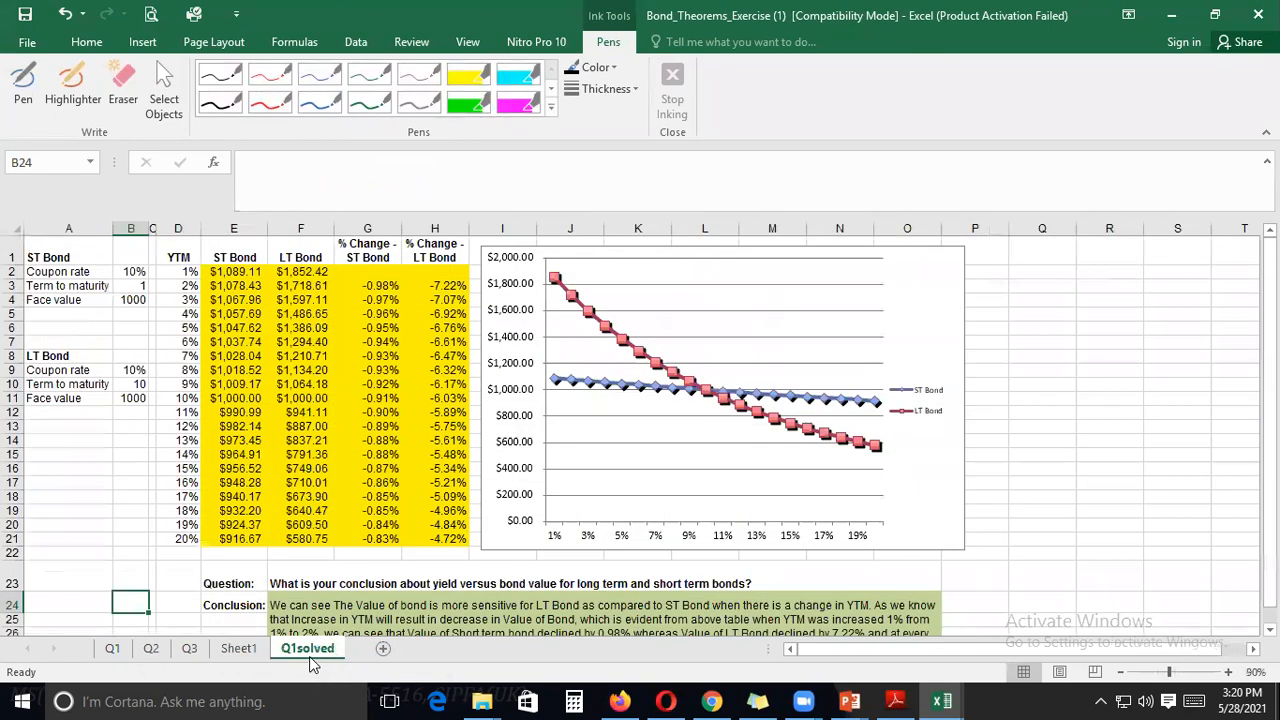
click(246, 272)
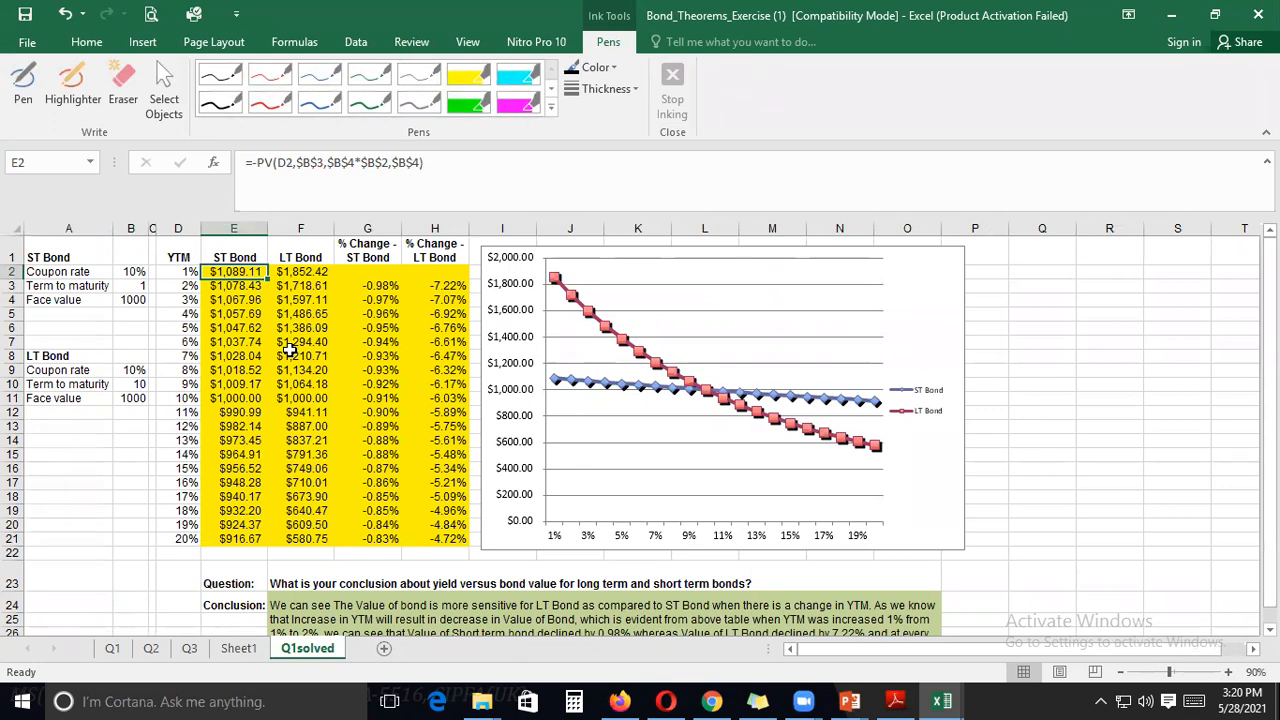
Try moving the minus sign in the Q1 sheet's E2 formula from the face value to before PV, then undo it
click(112, 648)
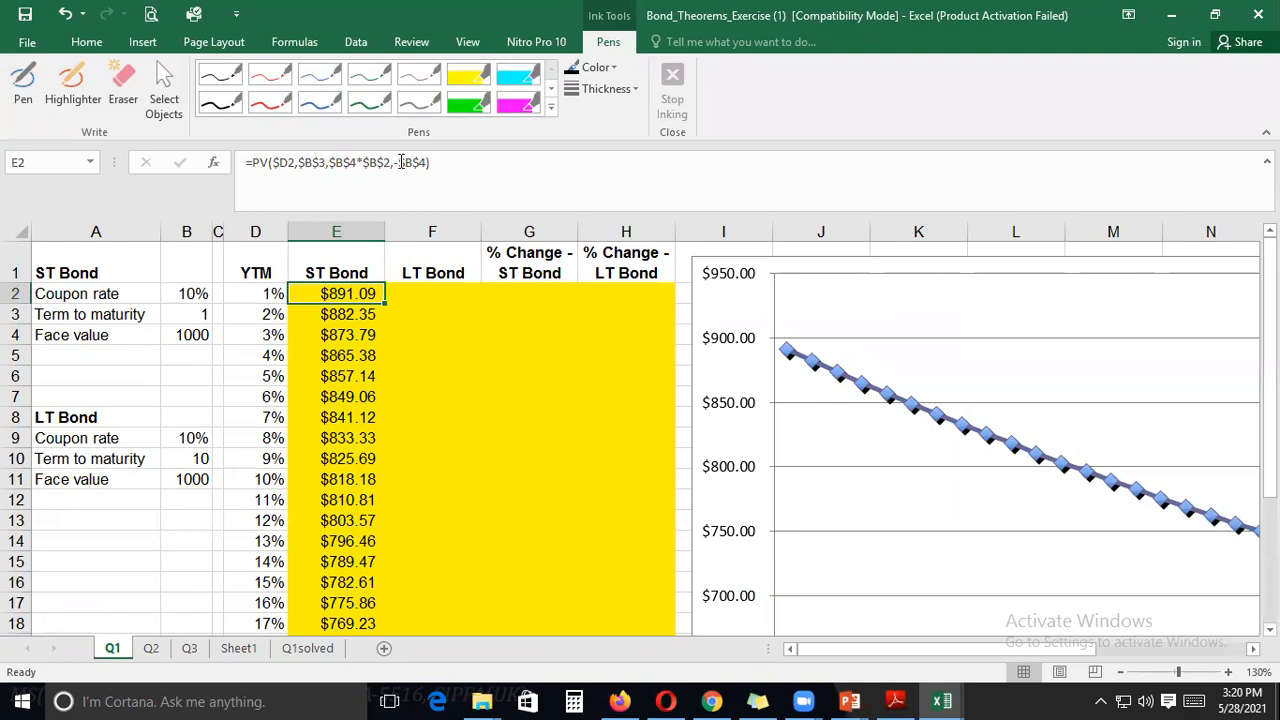
click(398, 162)
key(BackSpace)
key(Left)
key(Left)
key(Left)
key(Left)
key(Left)
key(Left)
key(Left)
key(Left)
key(Left)
key(Left)
key(Left)
key(Left)
key(Left)
key(Left)
key(Left)
key(Left)
key(Left)
key(Left)
key(Left)
key(Left)
key(Left)
key(Left)
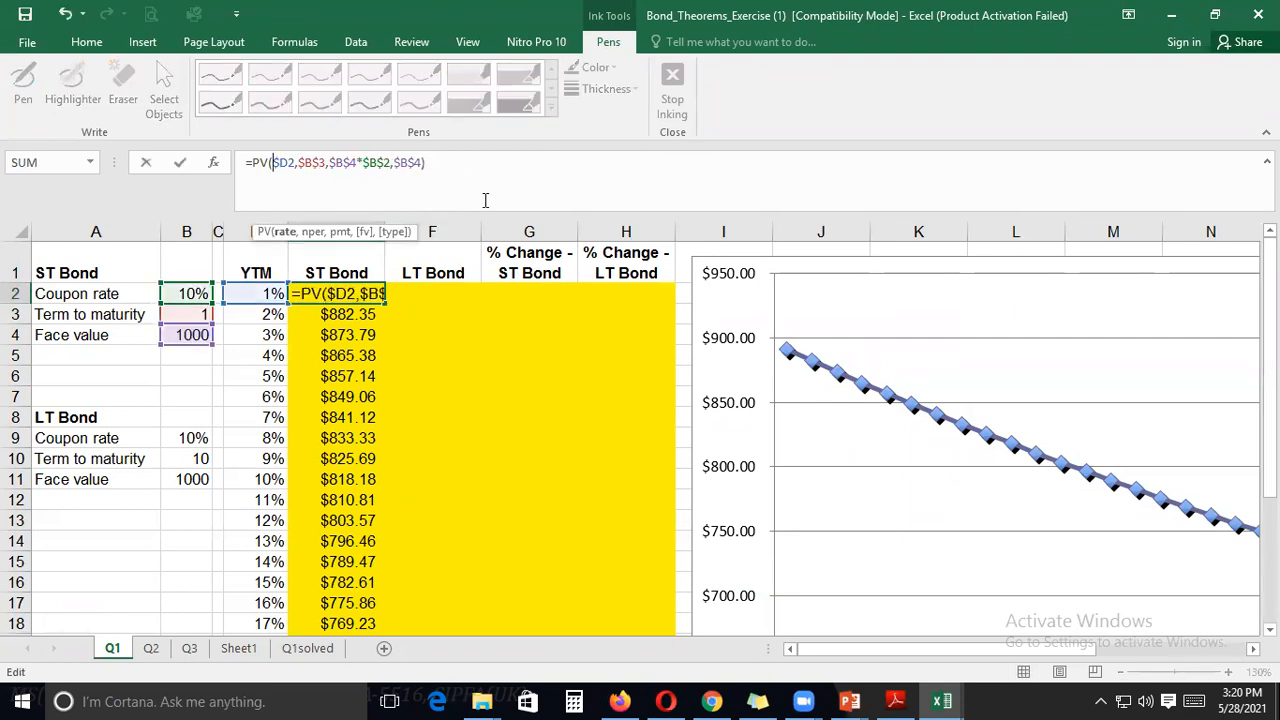
text(-)
key(Return)
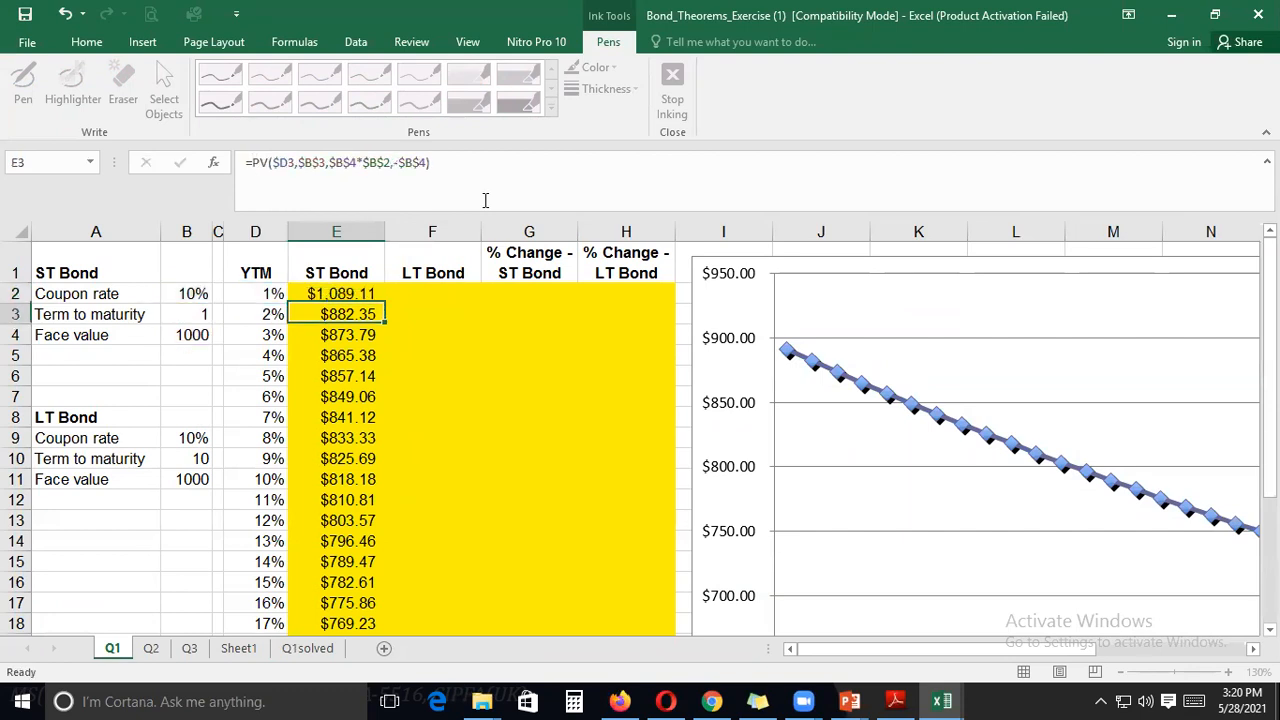
key(Up)
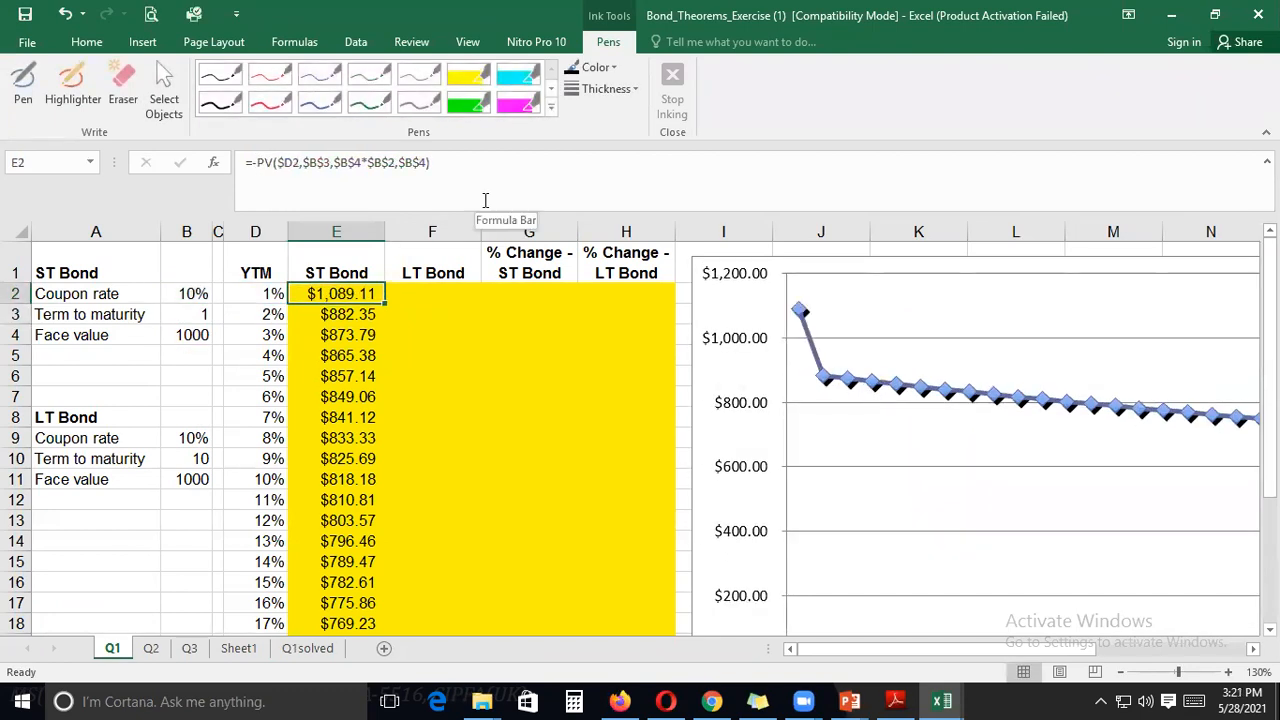
key(ctrl+z)
Change the ST Bond formula in E2 to =-PV($D2,$B$3,$B$4*$B$2,$B$4)
click(398, 162)
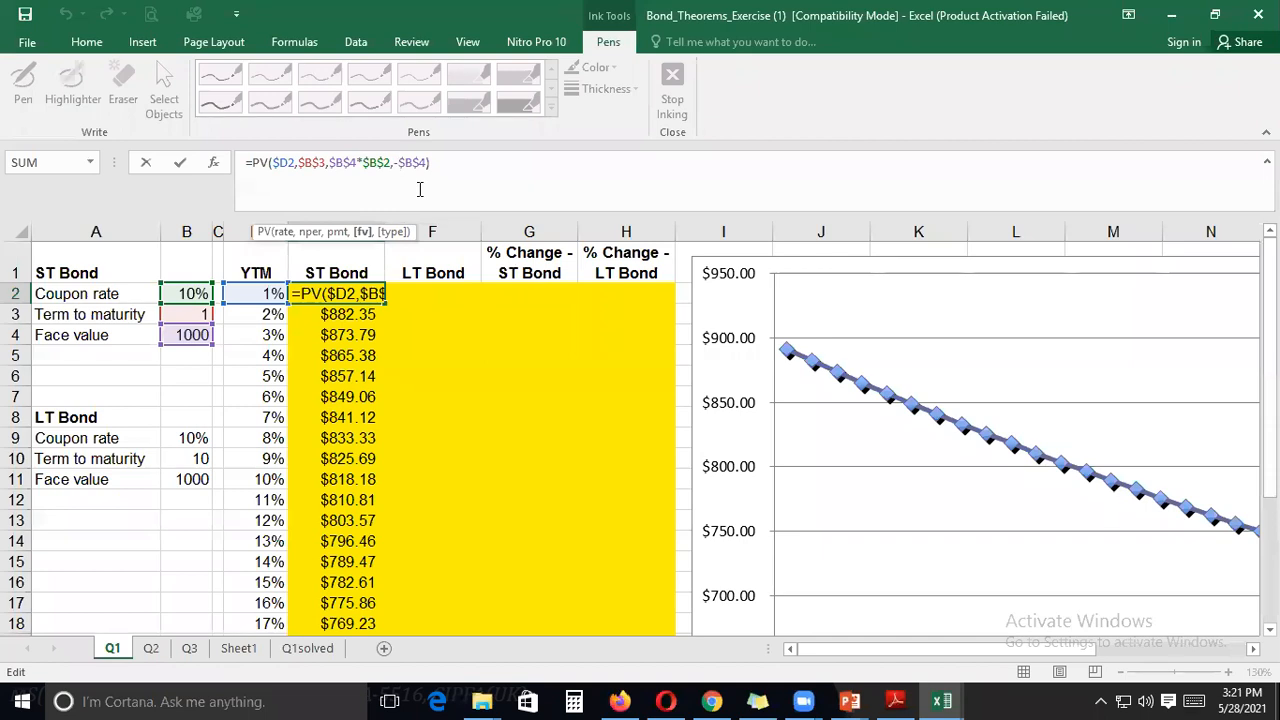
key(BackSpace)
key(Home)
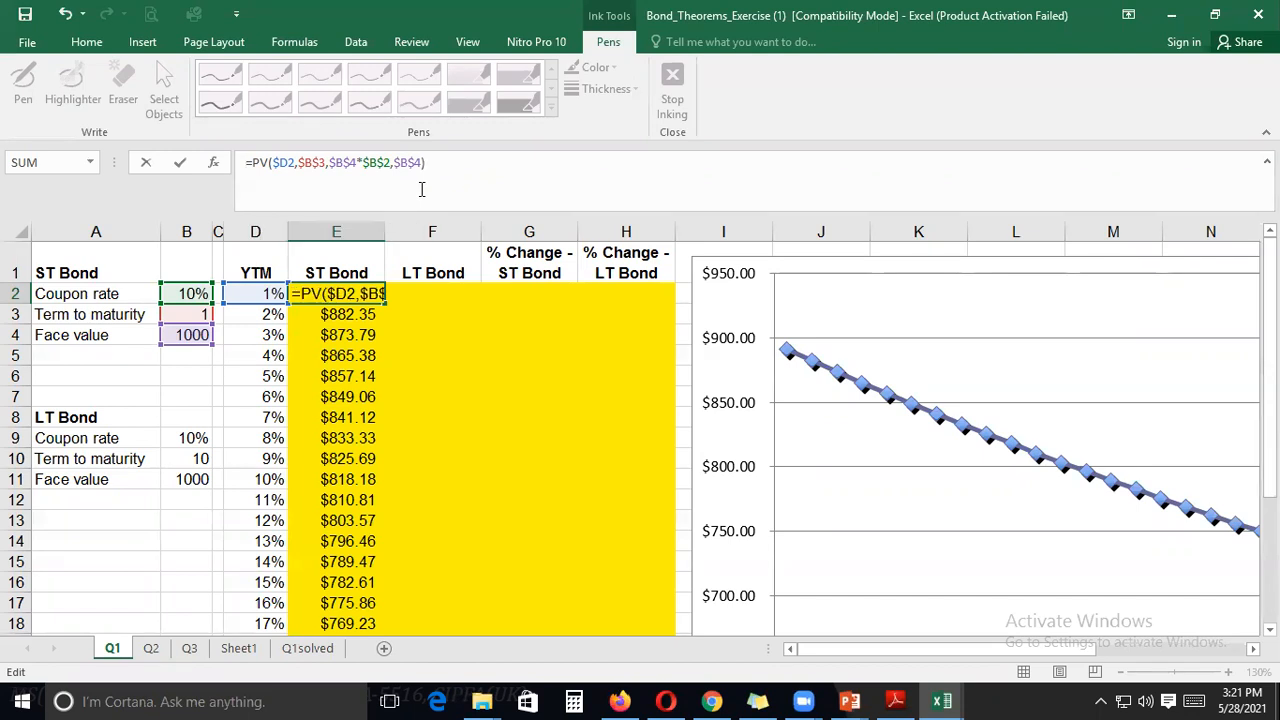
text(-)
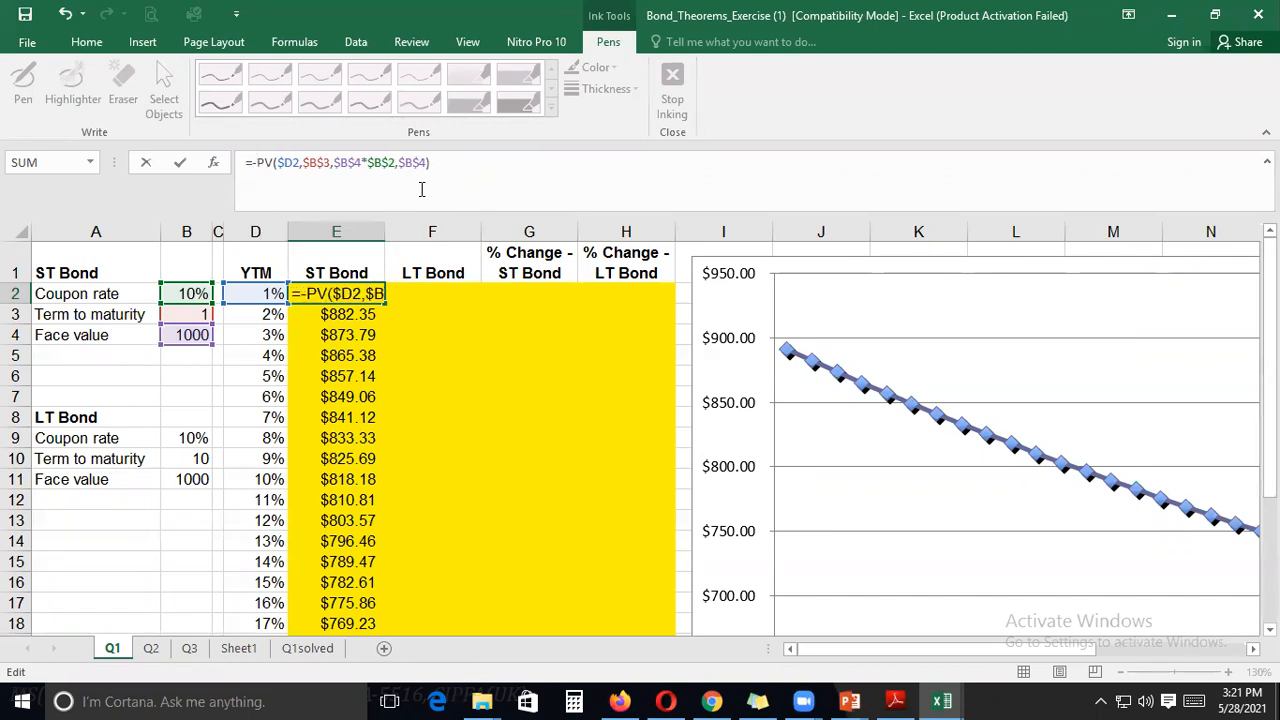
key(Return)
Clear the old ST Bond prices below E2, from E3 through the 20% yield row
key(shift+Down)
key(shift+Down)
key(shift+Down)
key(shift+Down)
key(shift+Down)
key(shift+Down)
key(shift+Down)
key(shift+Down)
key(shift+Down)
key(shift+Down)
key(shift+Down)
key(shift+Down)
key(shift+Down)
key(shift+Down)
key(shift+Down)
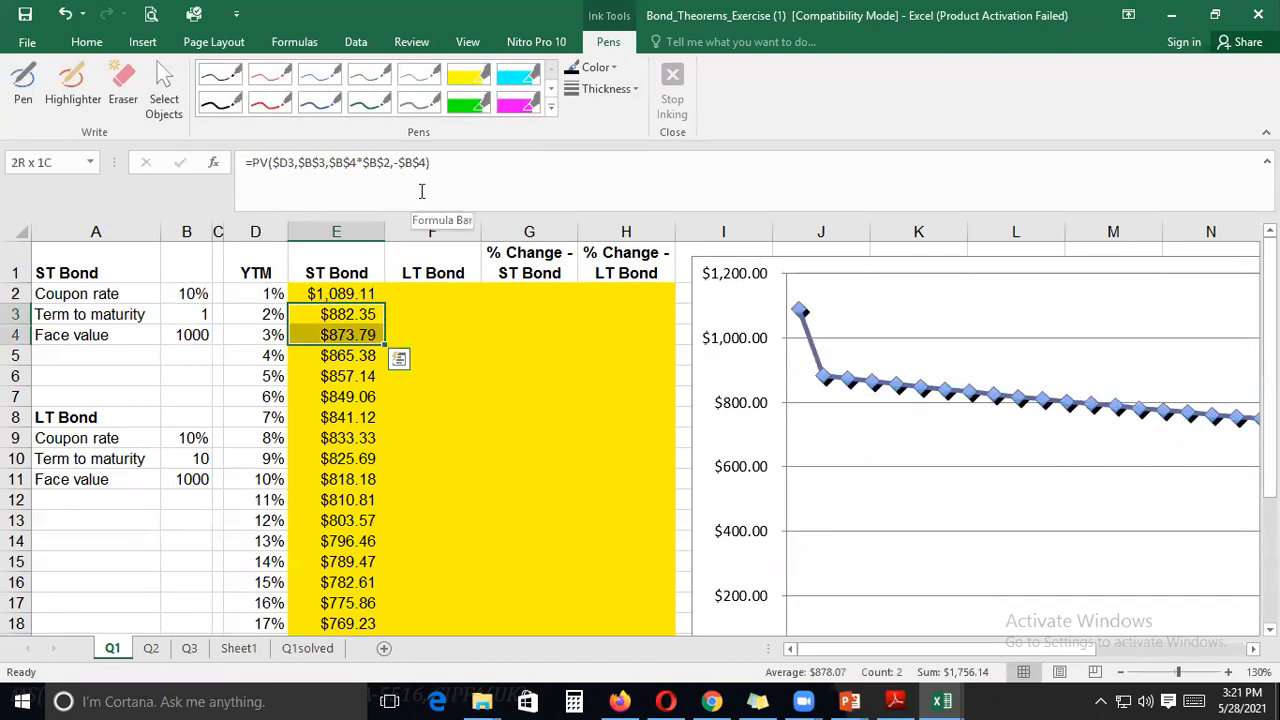
key(shift+Down)
key(shift+Down)
key(shift+Down)
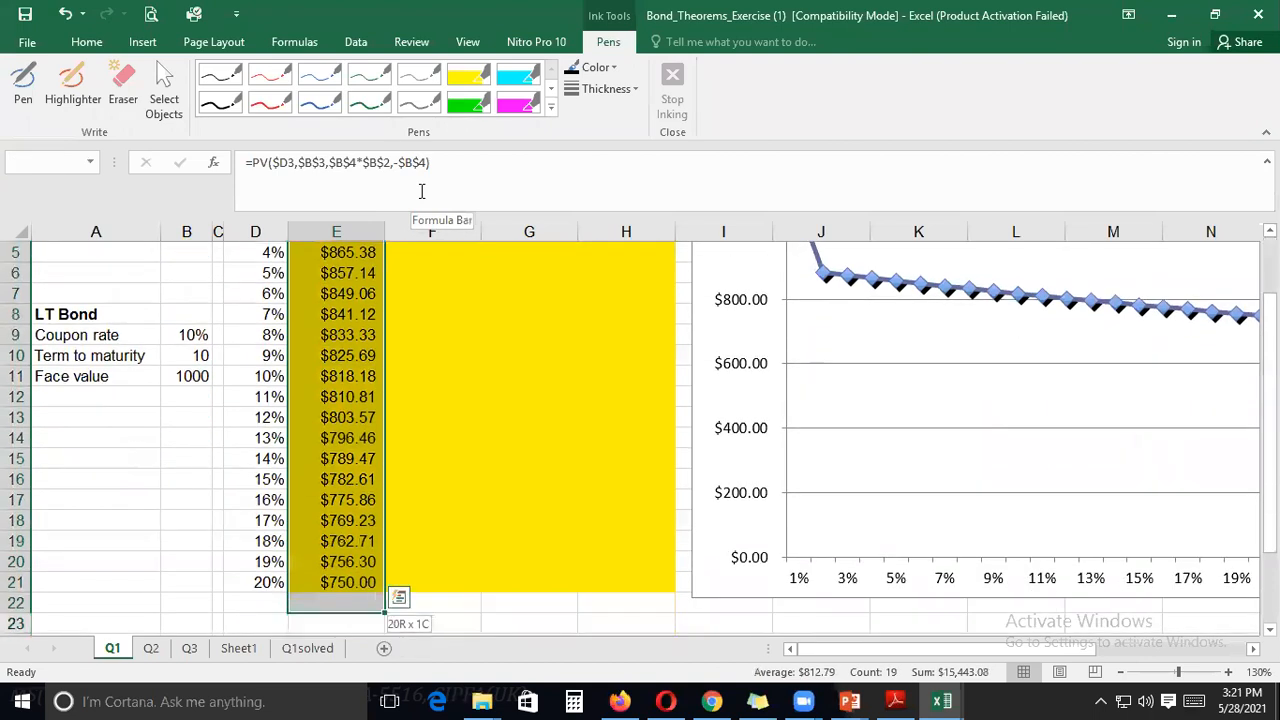
key(Delete)
key(Up)
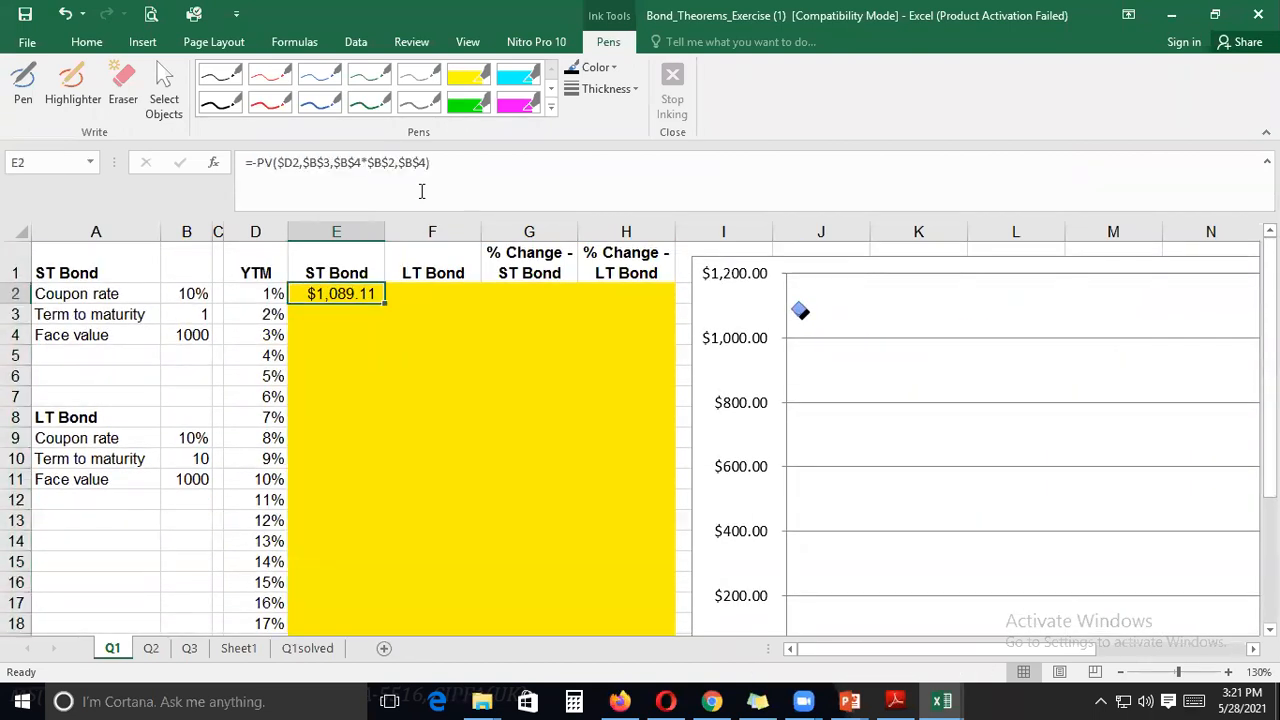
Check the short-term bond's face value in B4 against the yield rows and return to the E2 formula
key(Down)
key(Left)
key(Left)
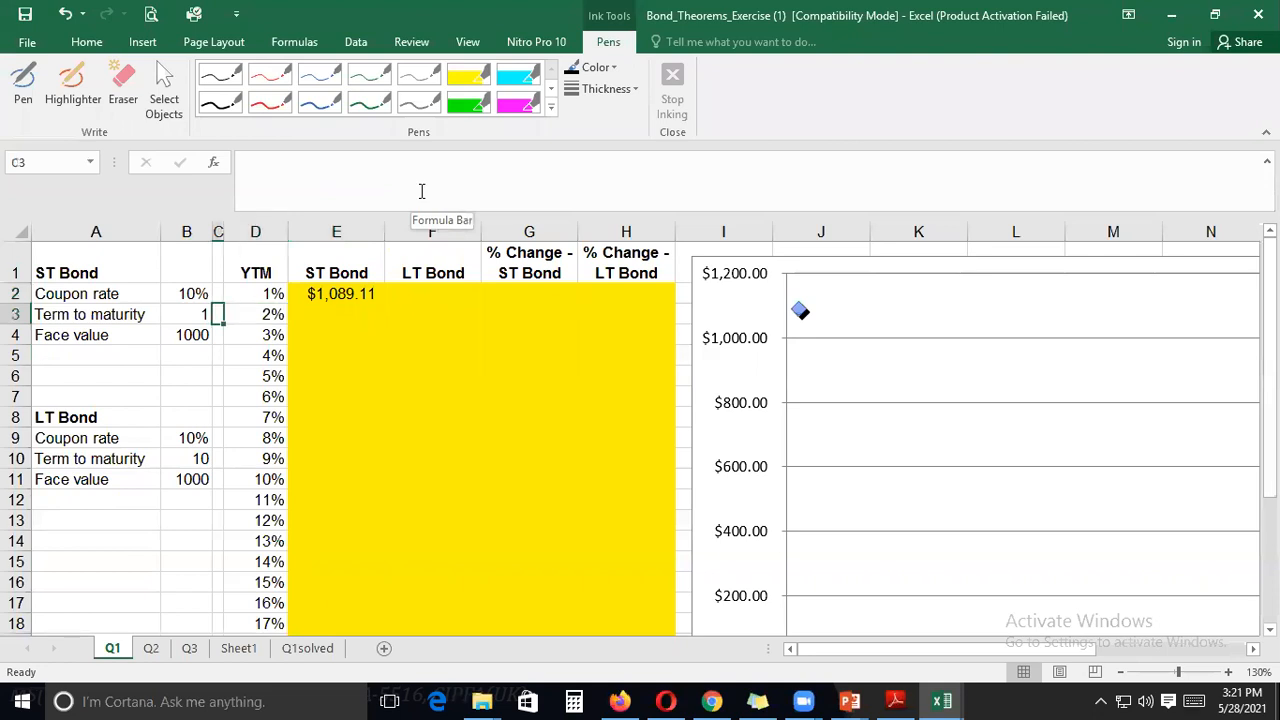
key(Down)
key(Left)
key(Right)
key(Right)
key(Right)
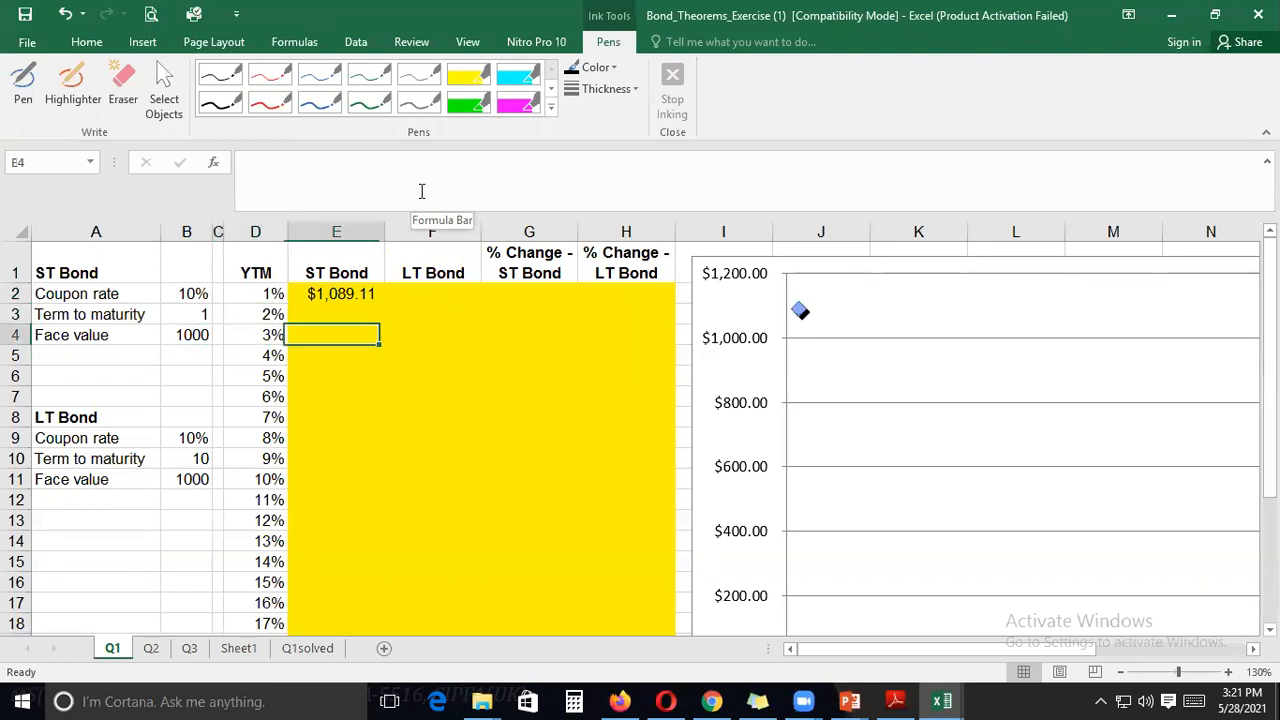
key(Up)
key(Up)
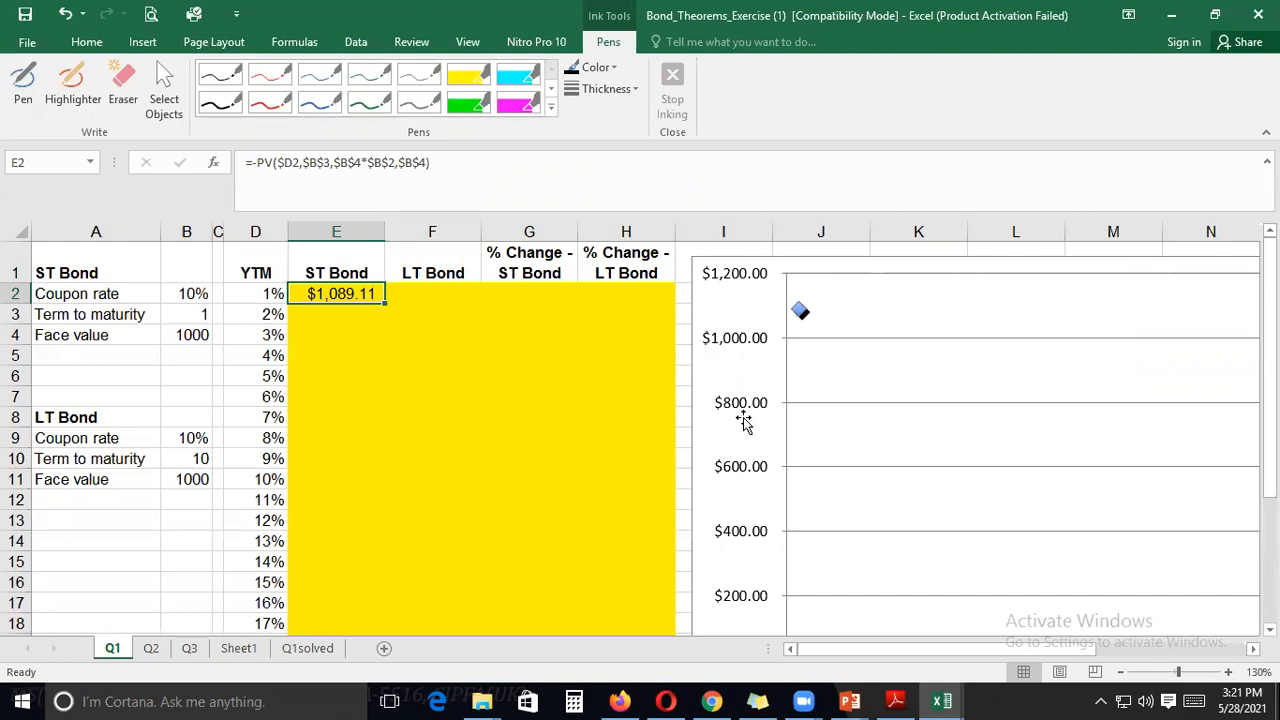
Add the payment type argument 0 to the end of the PV formula in E2
click(435, 157)
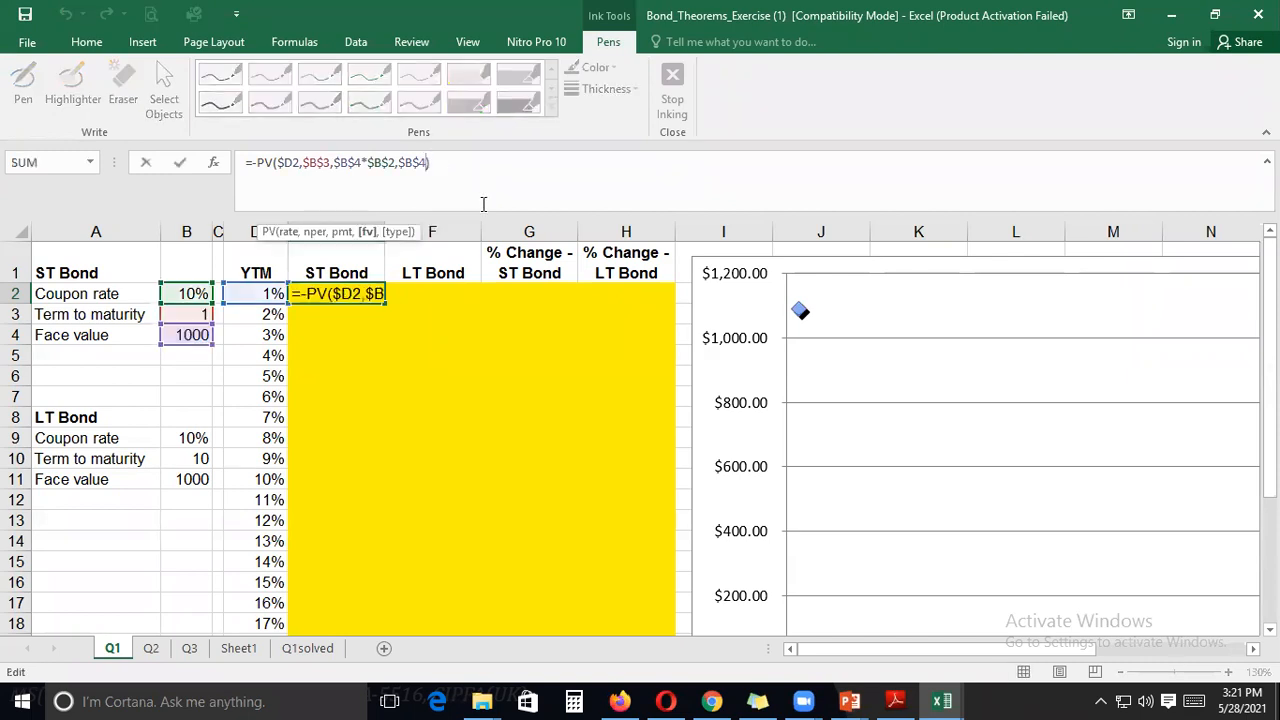
text(,0)
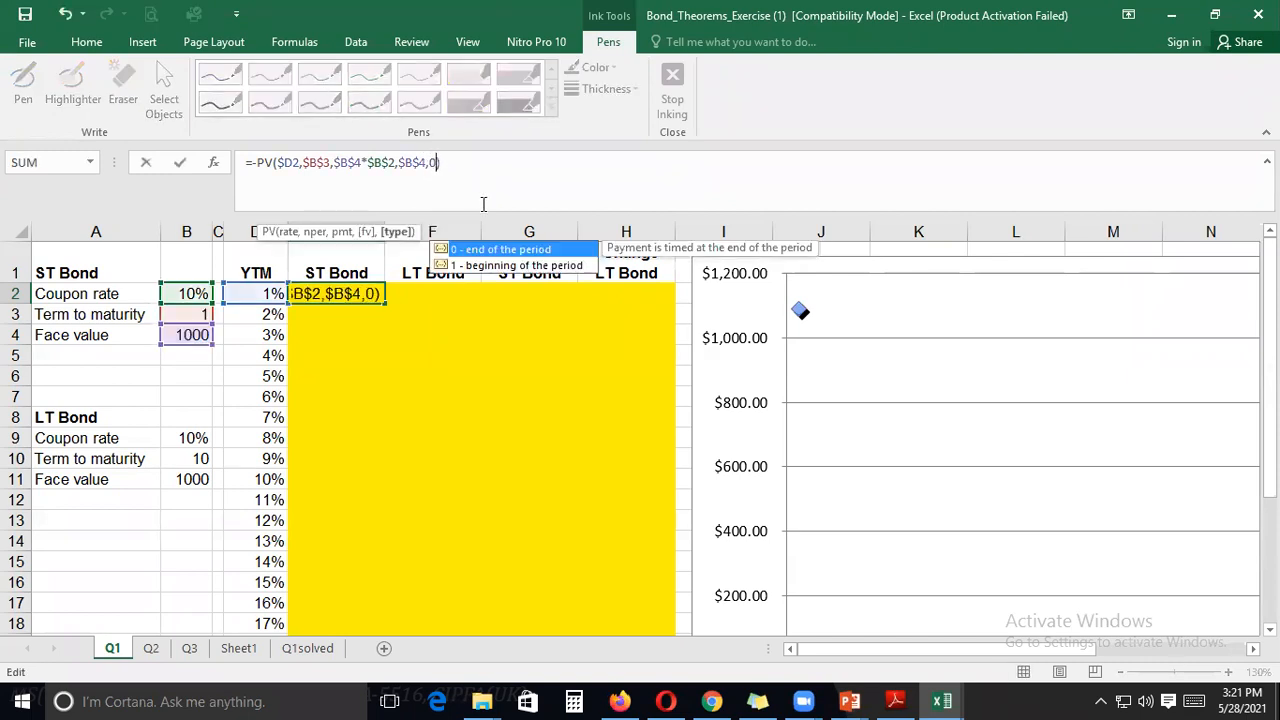
key(Return)
key(Up)
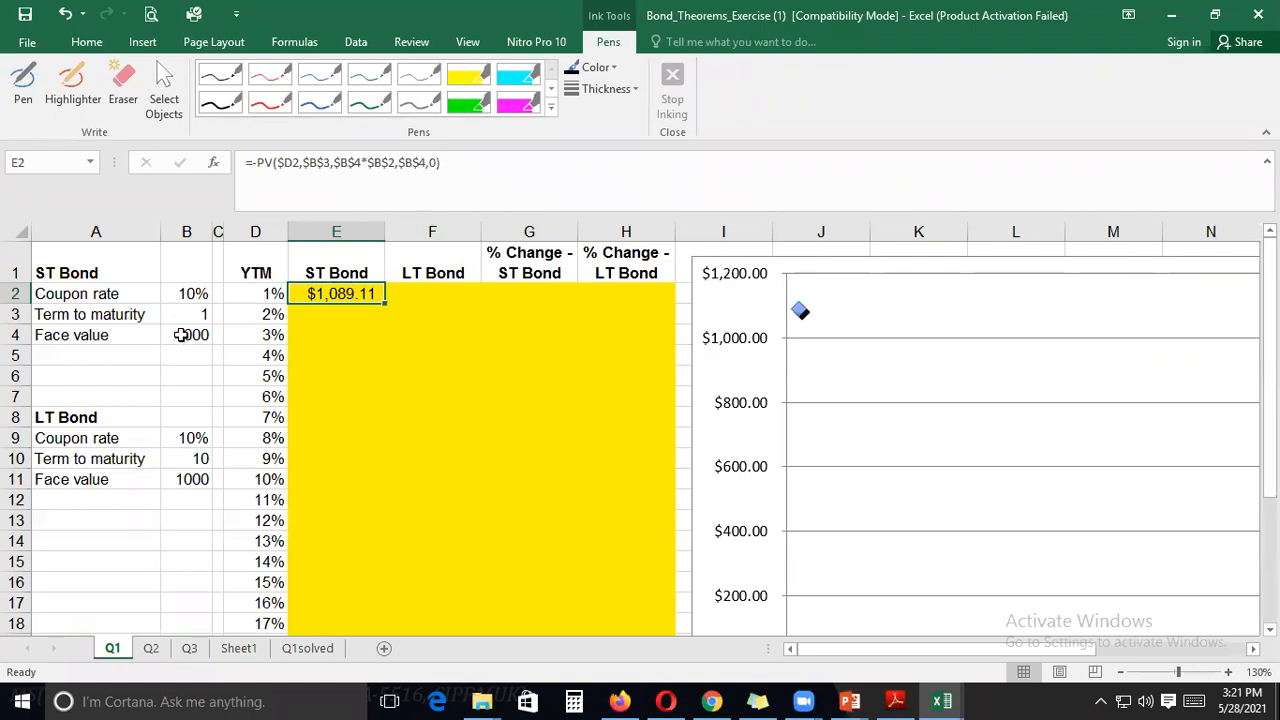
Examine how the face value in B4 is used as the future value argument of the E2 formula
click(186, 337)
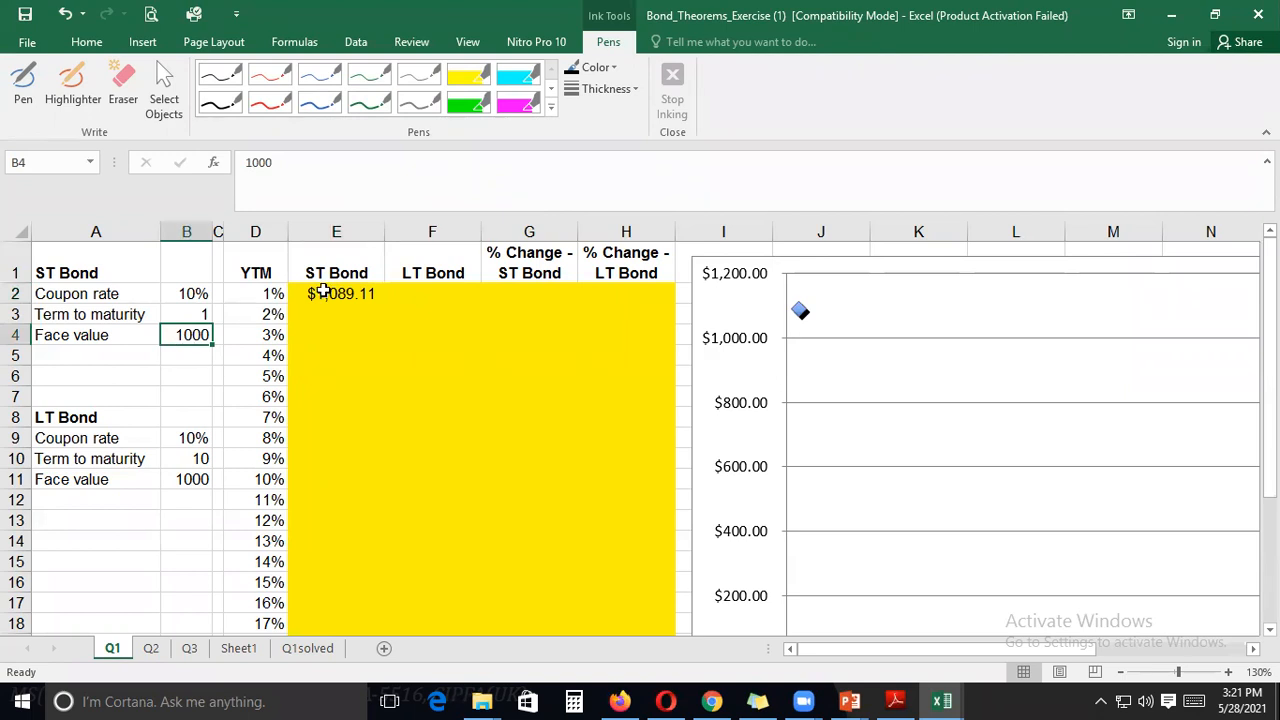
click(322, 292)
click(401, 163)
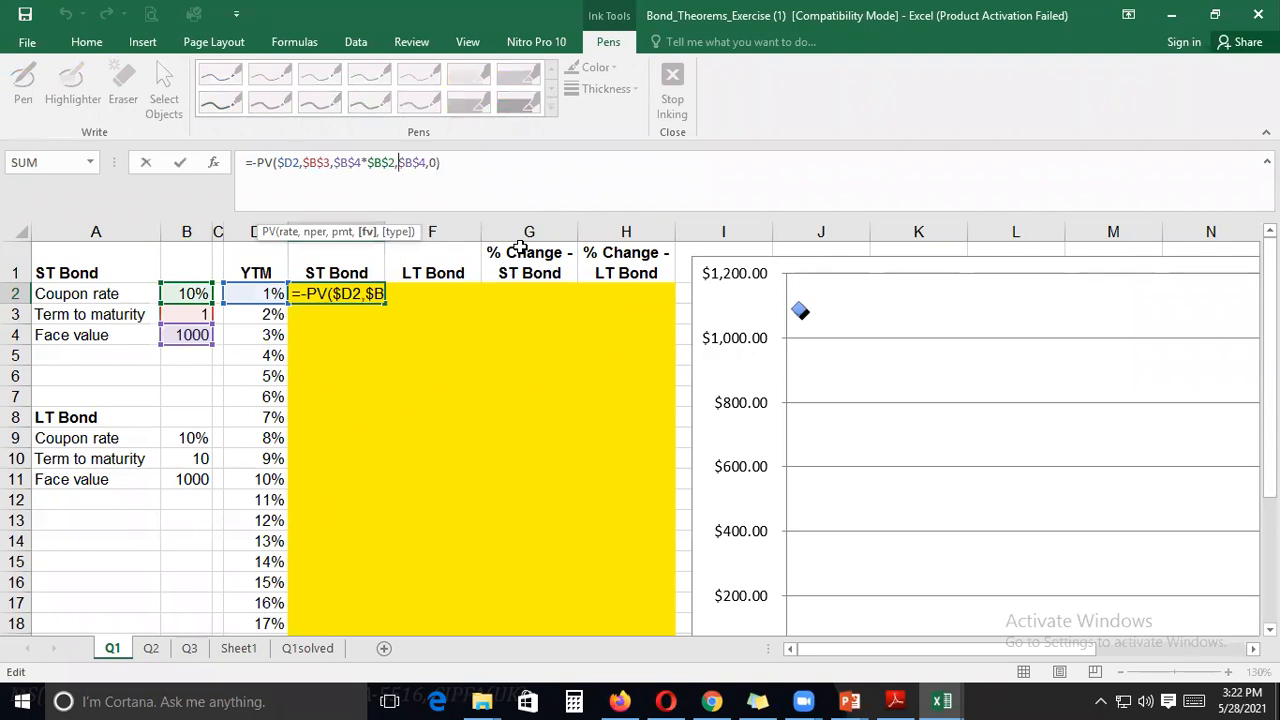
key(ctrl+Return)
key(Left)
key(Left)
key(Down)
key(Right)
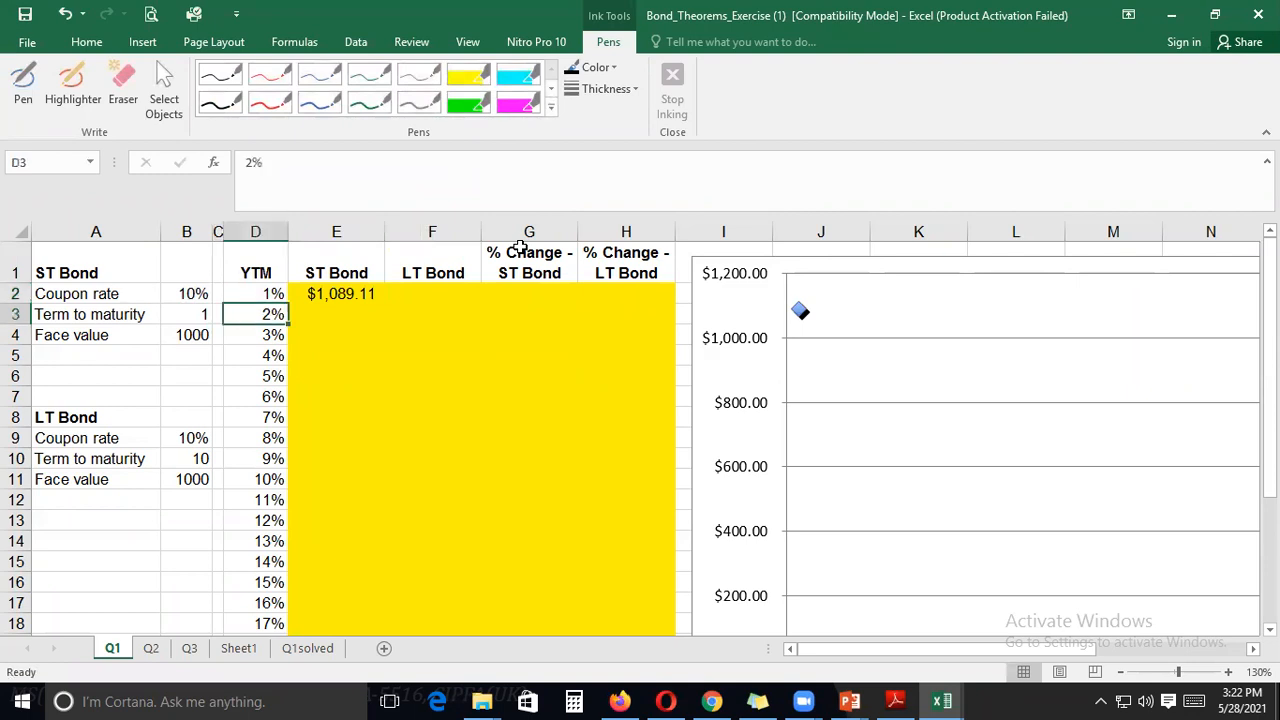
Remove the leading minus sign from the ST Bond formula in E2, leaving =PV($D2,$B$3,$B$4*$B$2,$B$4,0)
key(Up)
key(Right)
click(267, 162)
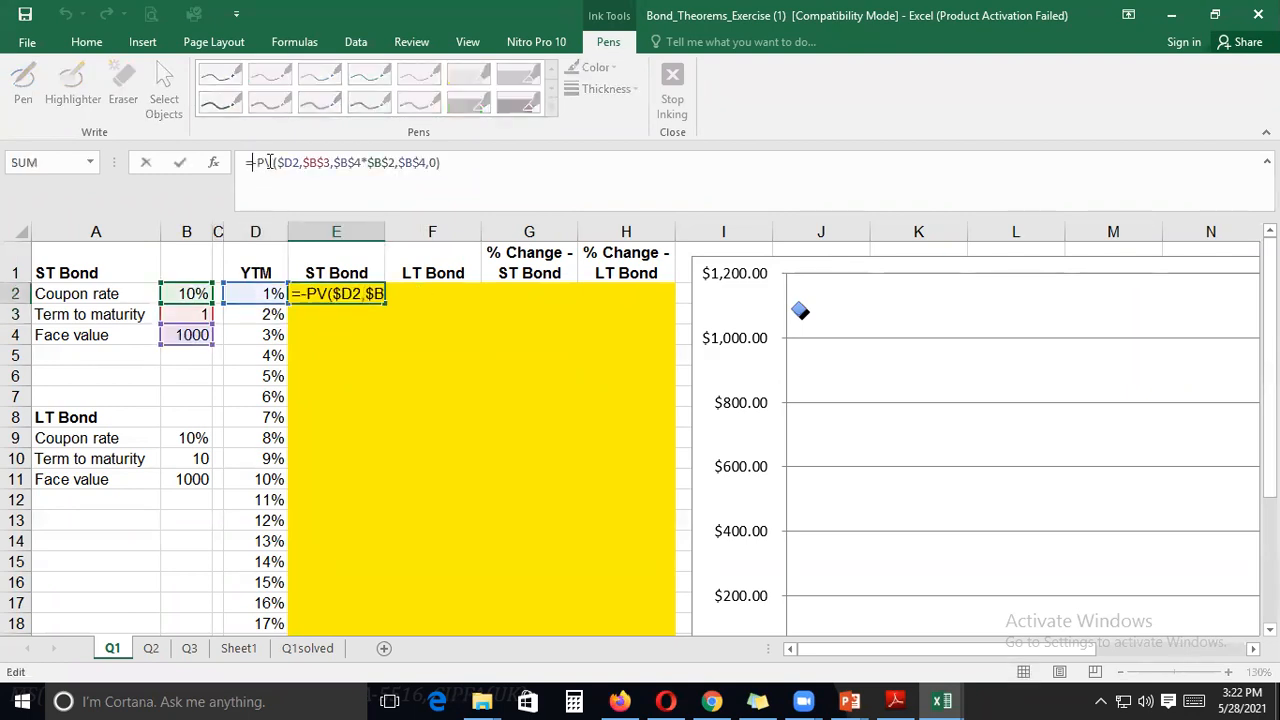
key(BackSpace)
key(Return)
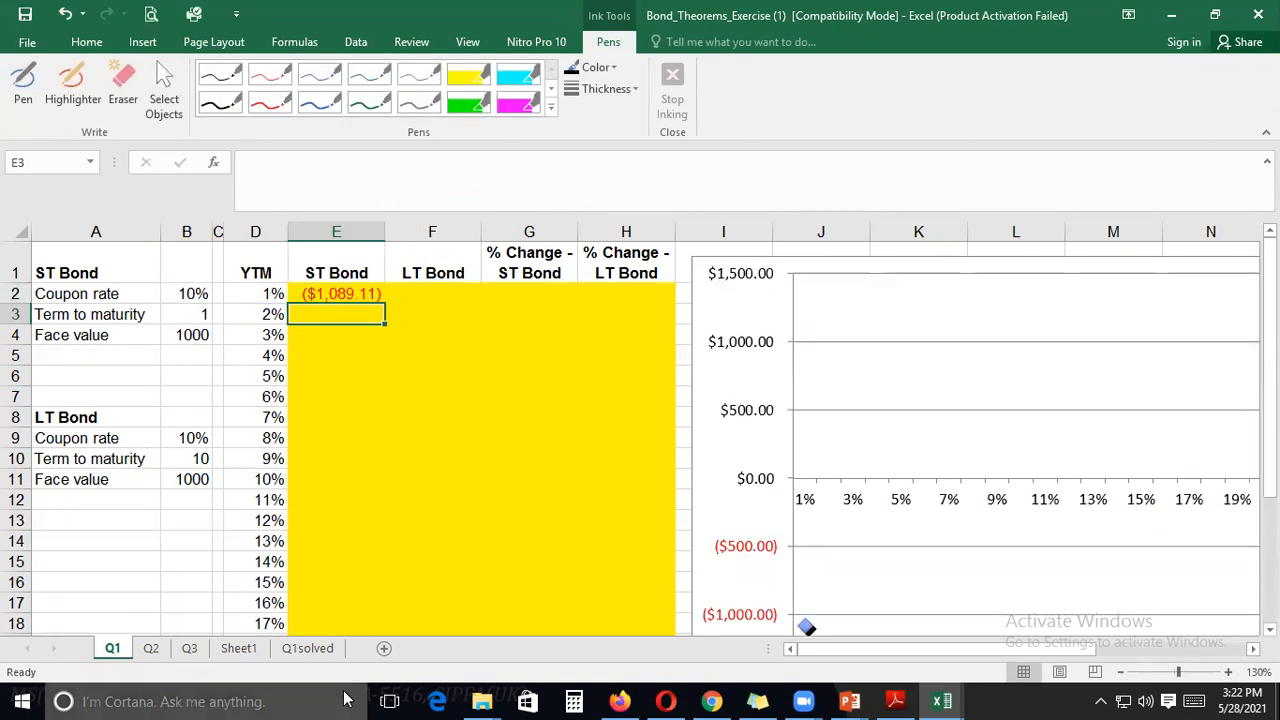
Compare the bond price formulas on the Q1solved and Sheet1 sheets, leaving the Sheet1 formula in B6 unedited
click(296, 650)
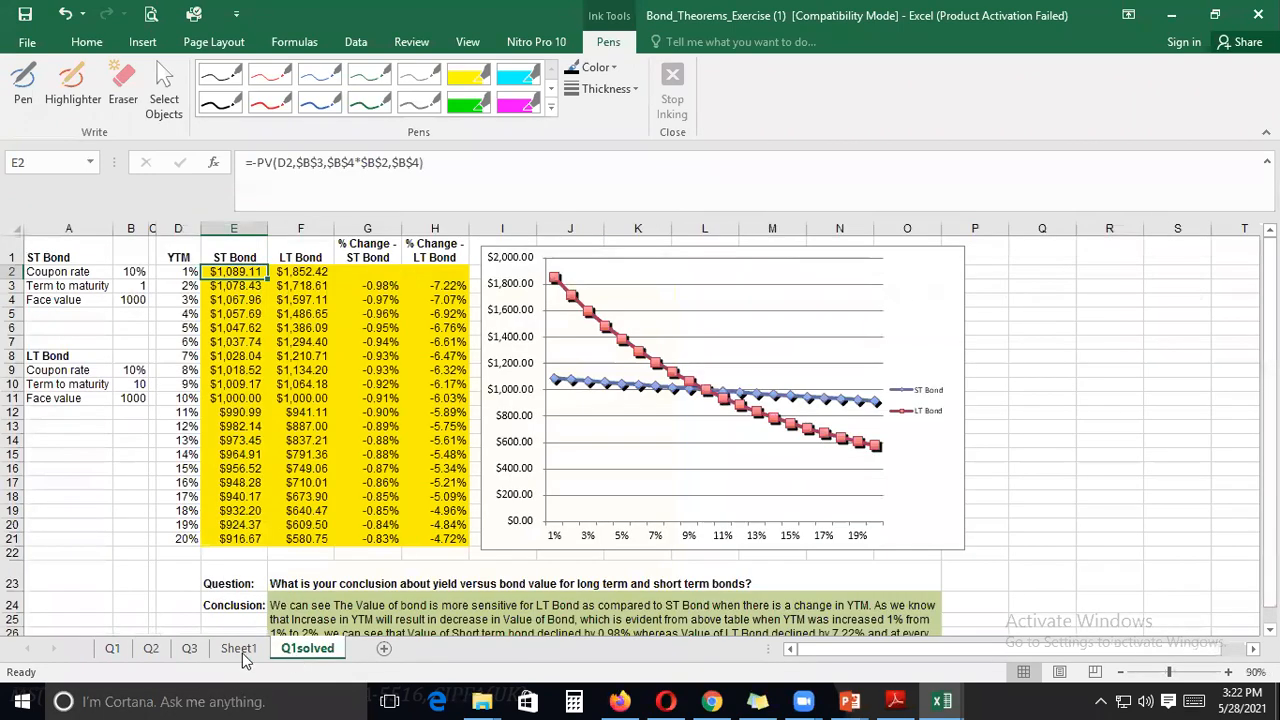
click(240, 649)
click(260, 167)
triple_click(390, 162)
click(114, 650)
click(311, 295)
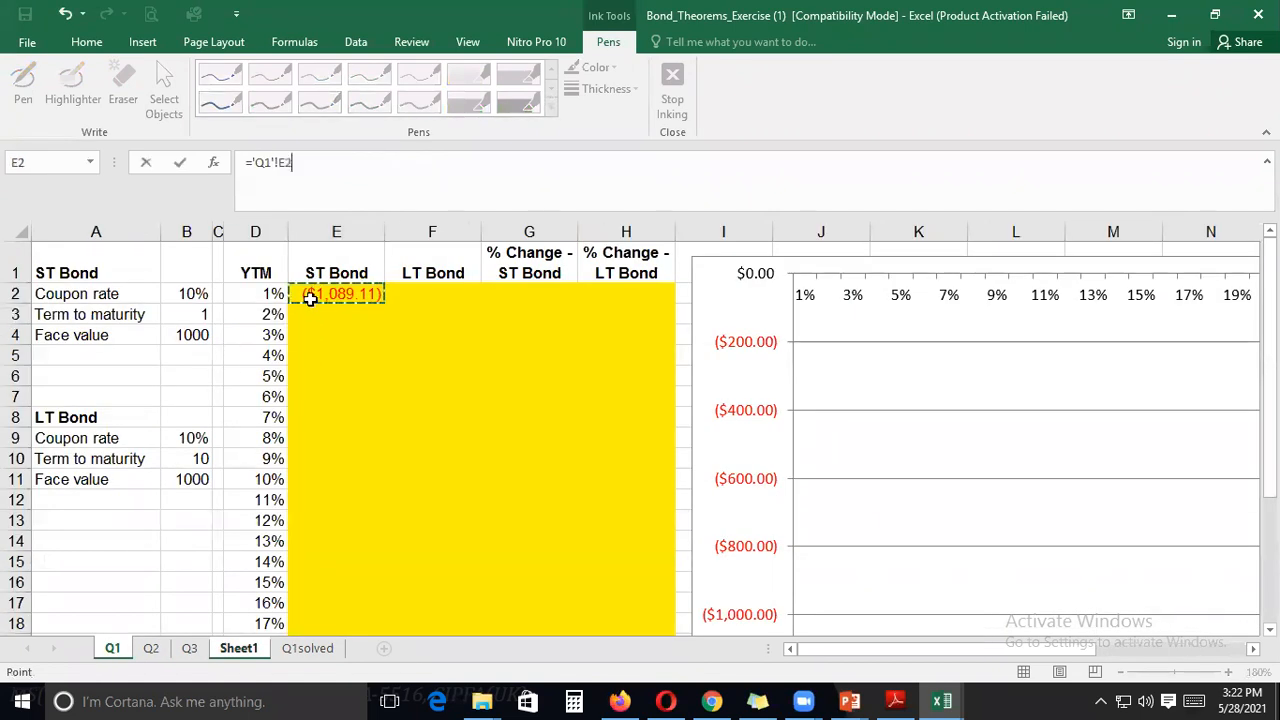
key(Escape)
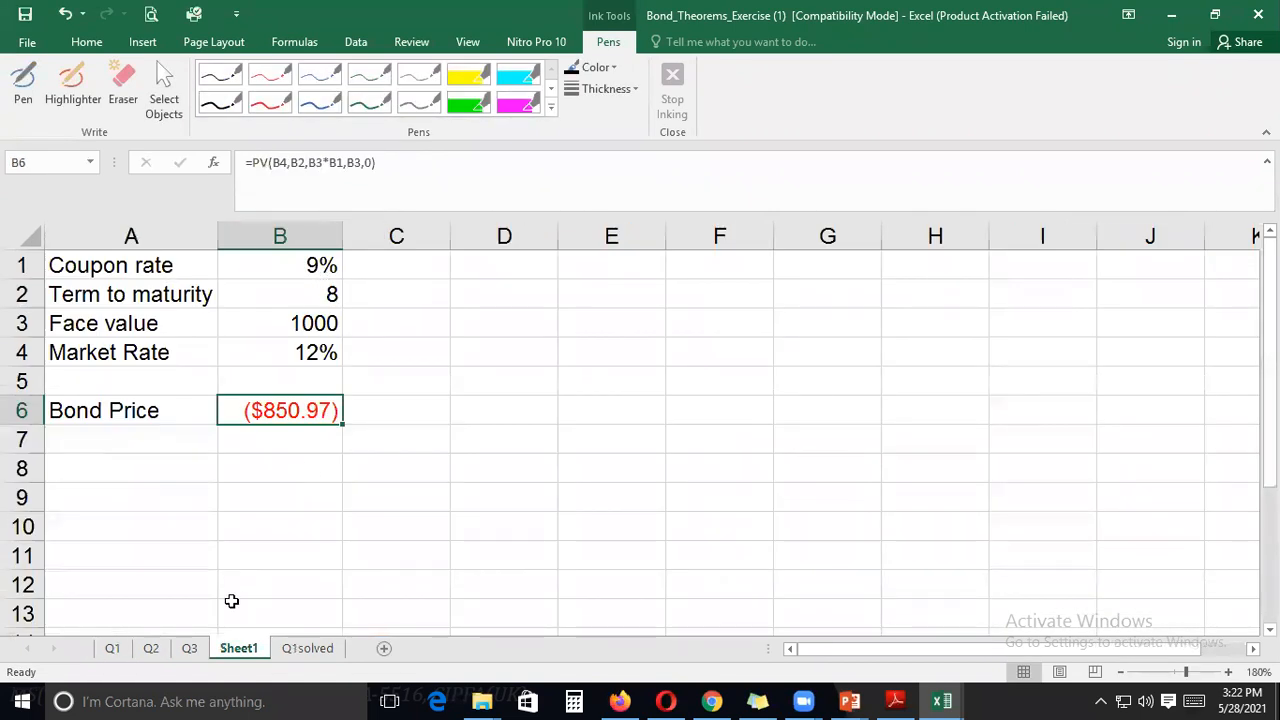
Return to the Q1 sheet and put a minus sign before PV in E2, giving =-PV($D2,$B$3,$B$4*$B$2,$B$4,0)
click(112, 649)
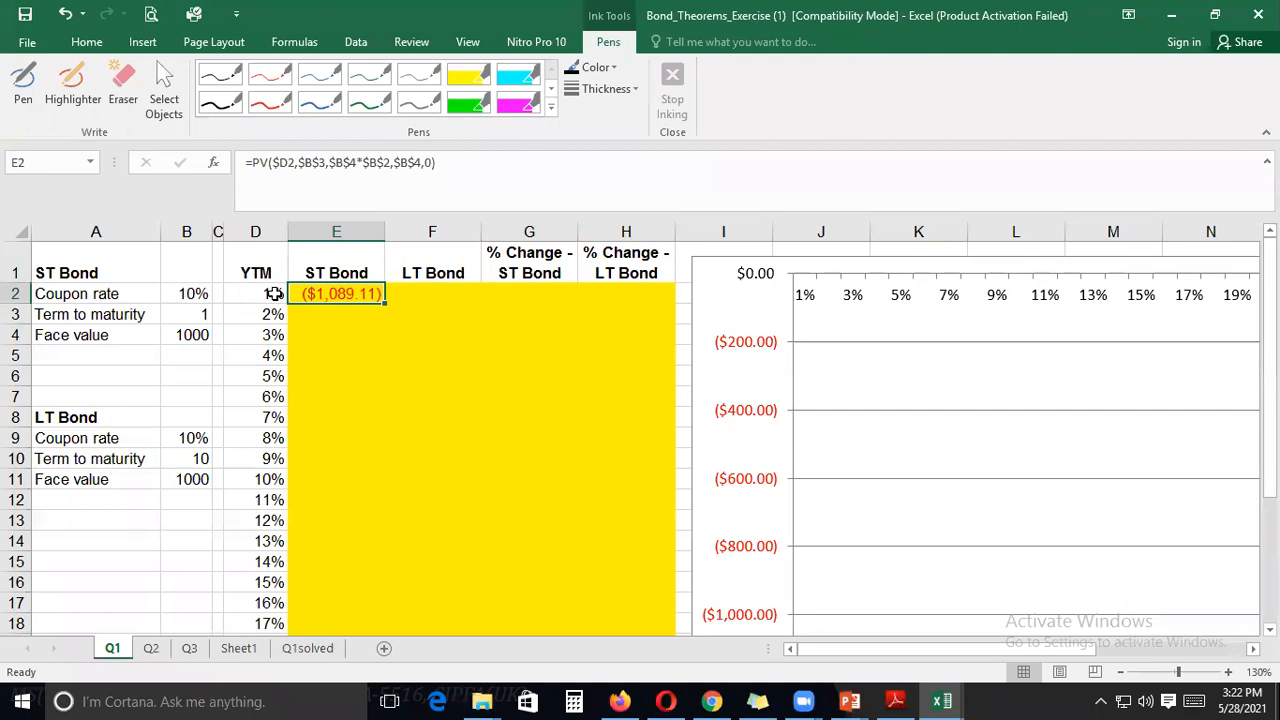
click(252, 162)
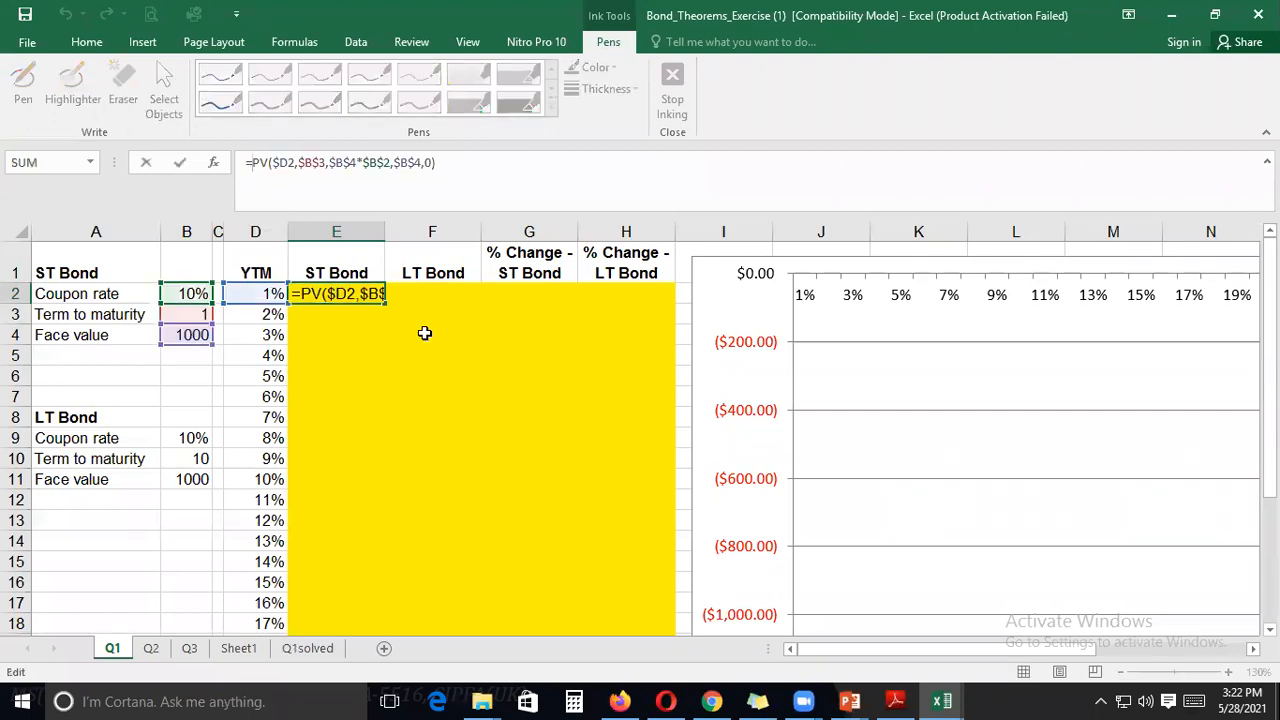
text(-)
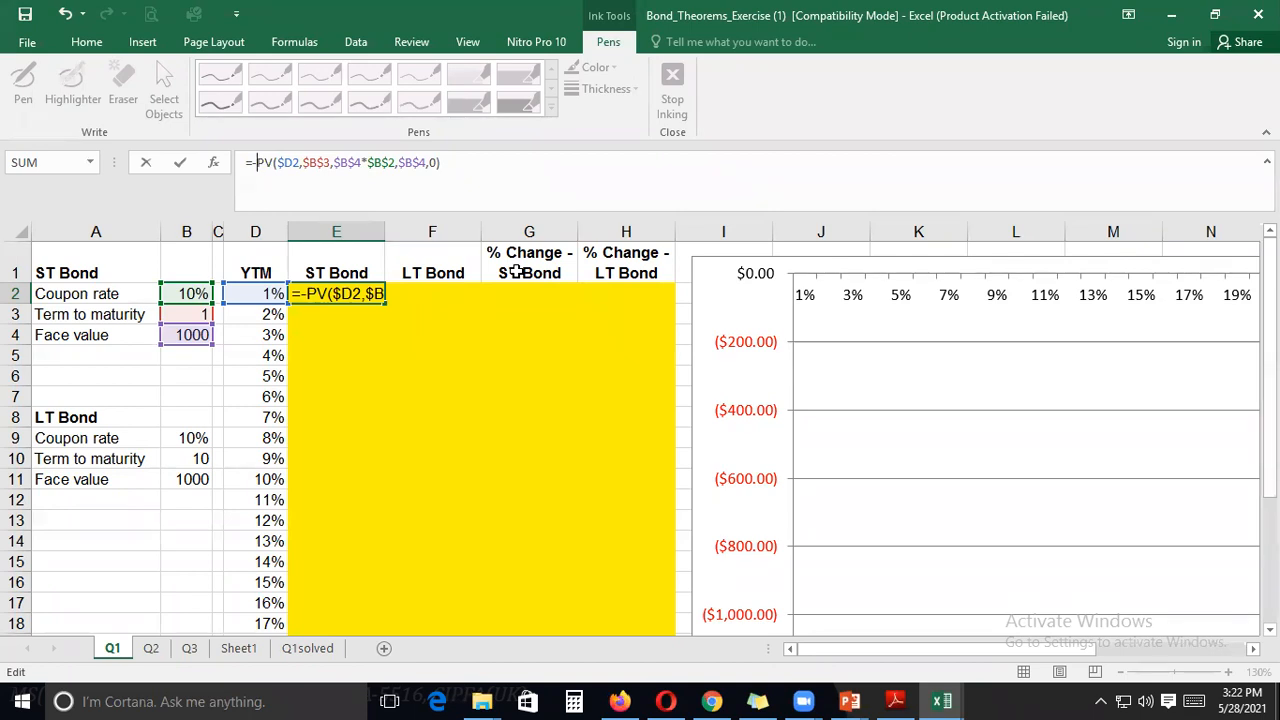
key(Return)
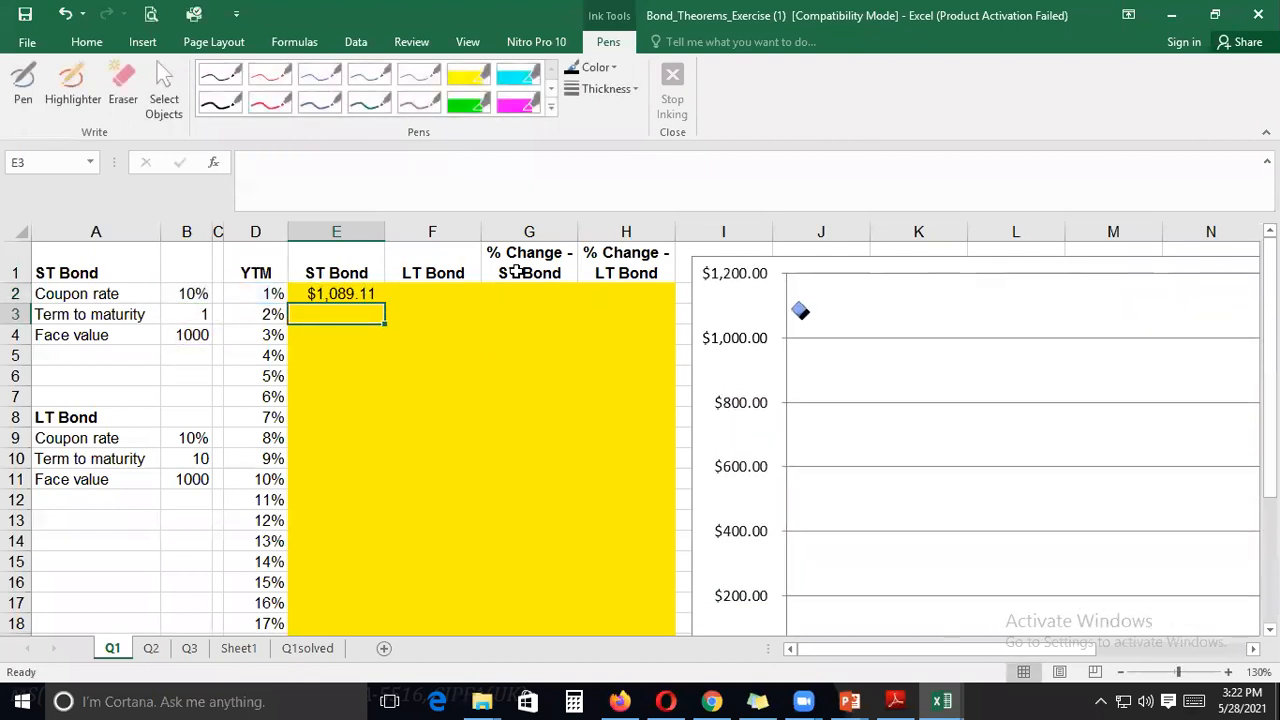
key(Up)
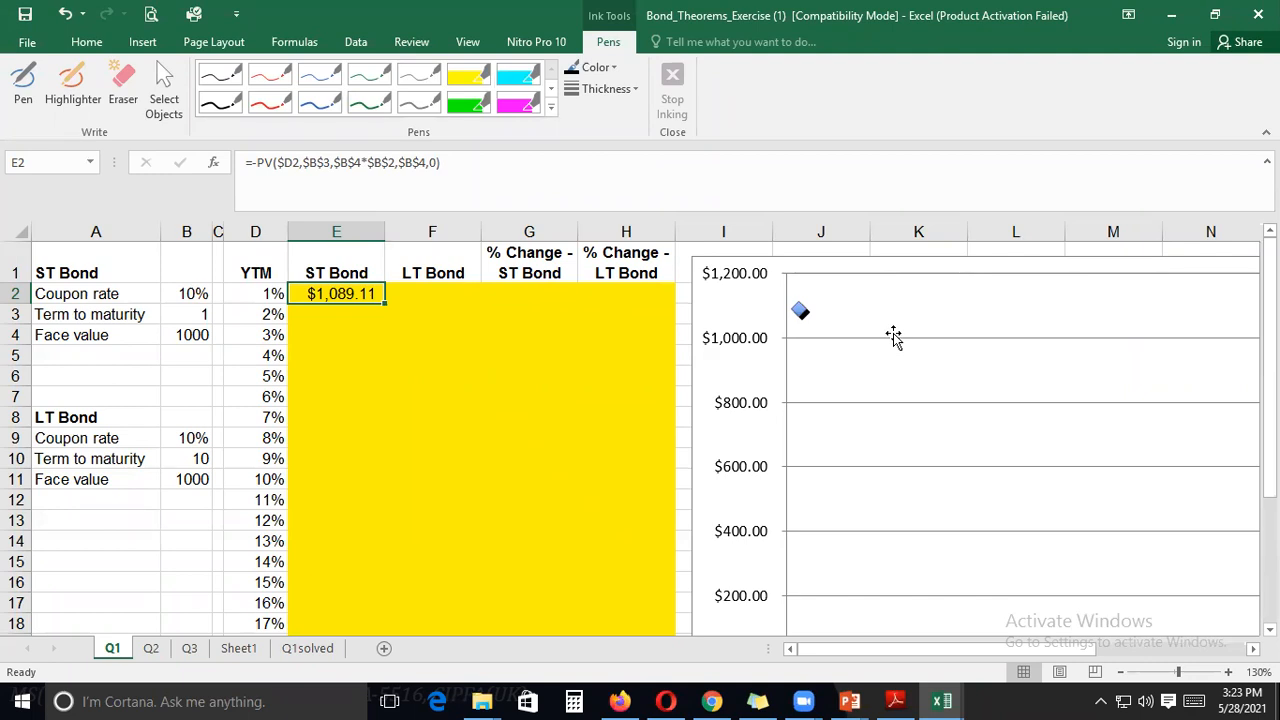
Switch to the running PowerPoint slide show and view the slide with the handwritten Putable Bond notes
click(864, 700)
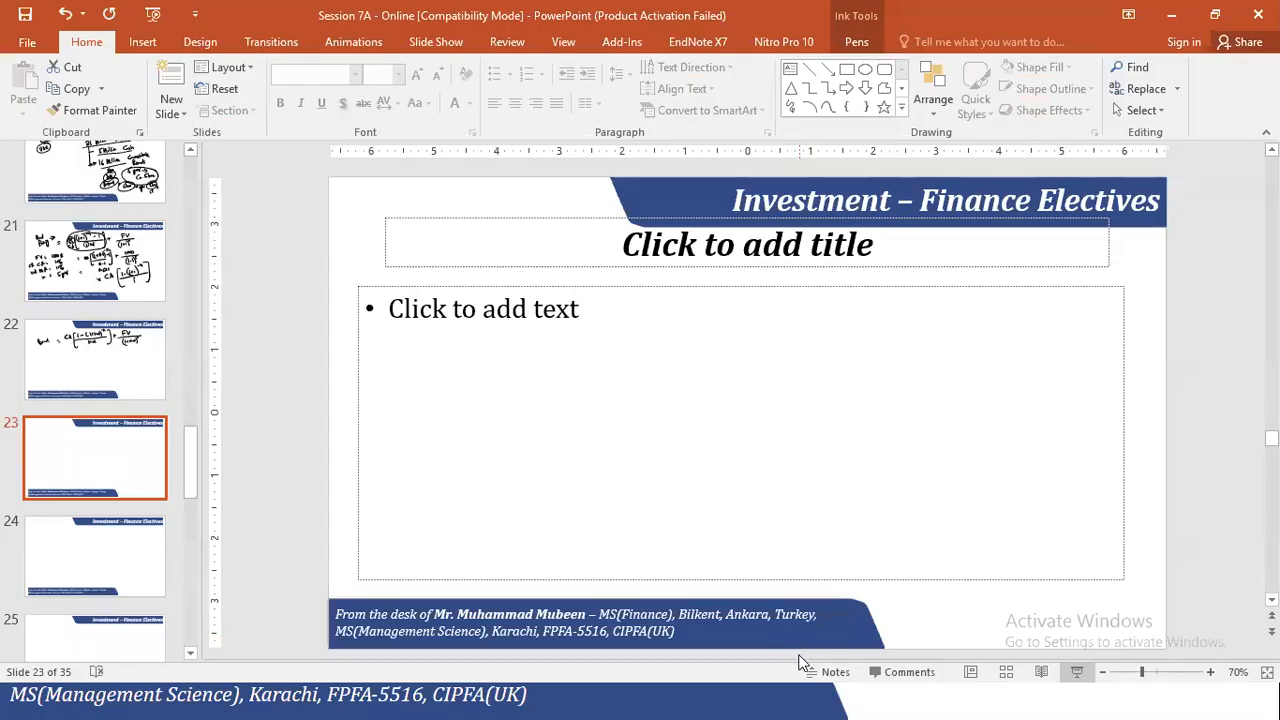
key(alt+Tab)
key(alt+Tab)
key(alt+Tab)
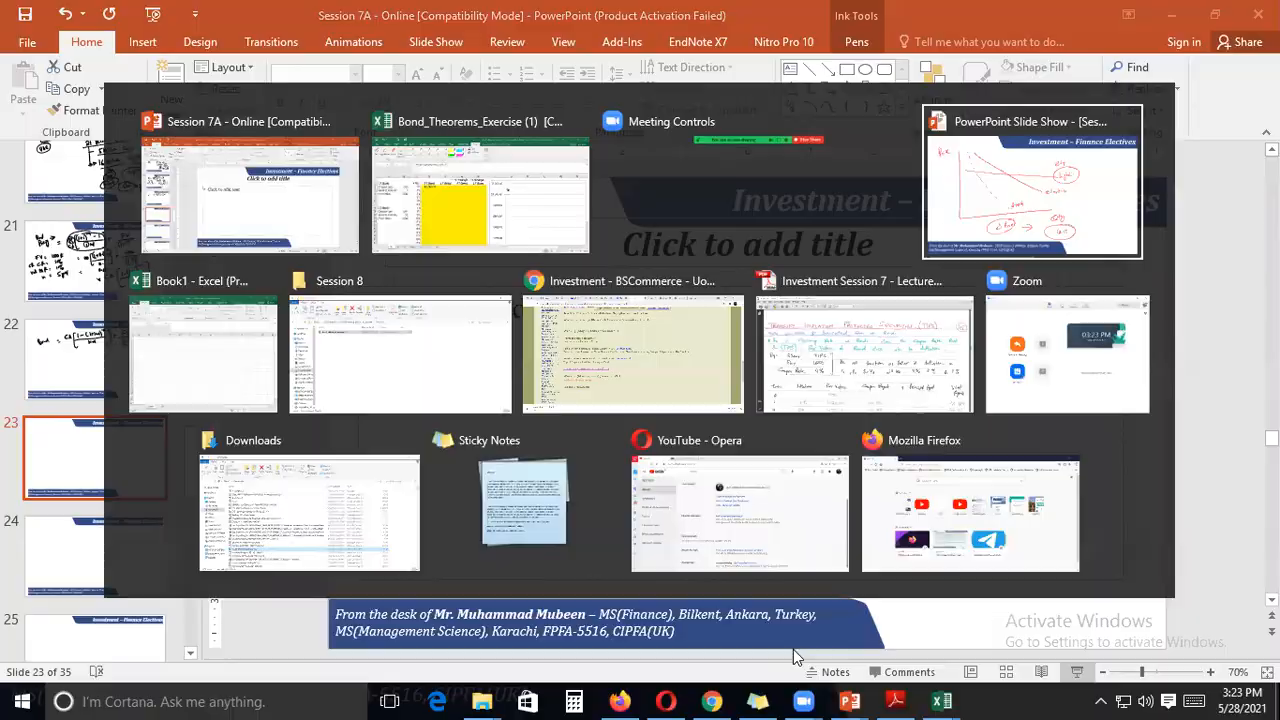
key(Left)
key(Left)
key(Left)
key(Left)
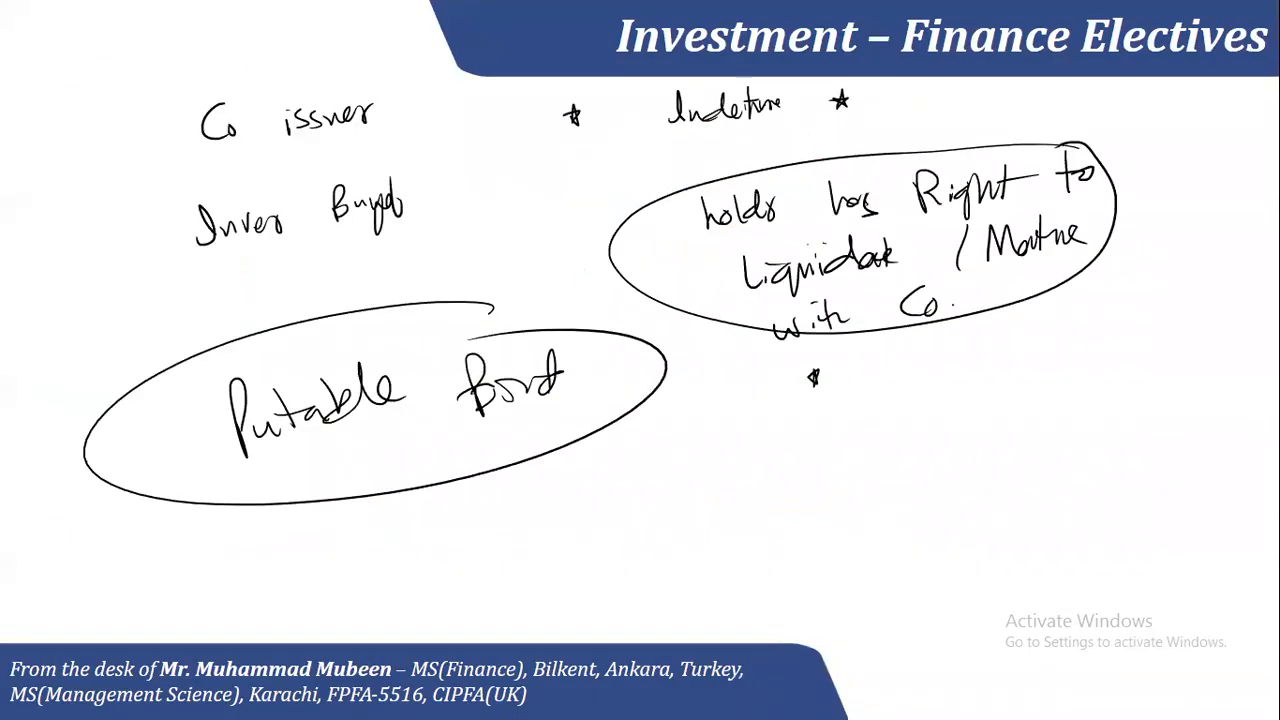
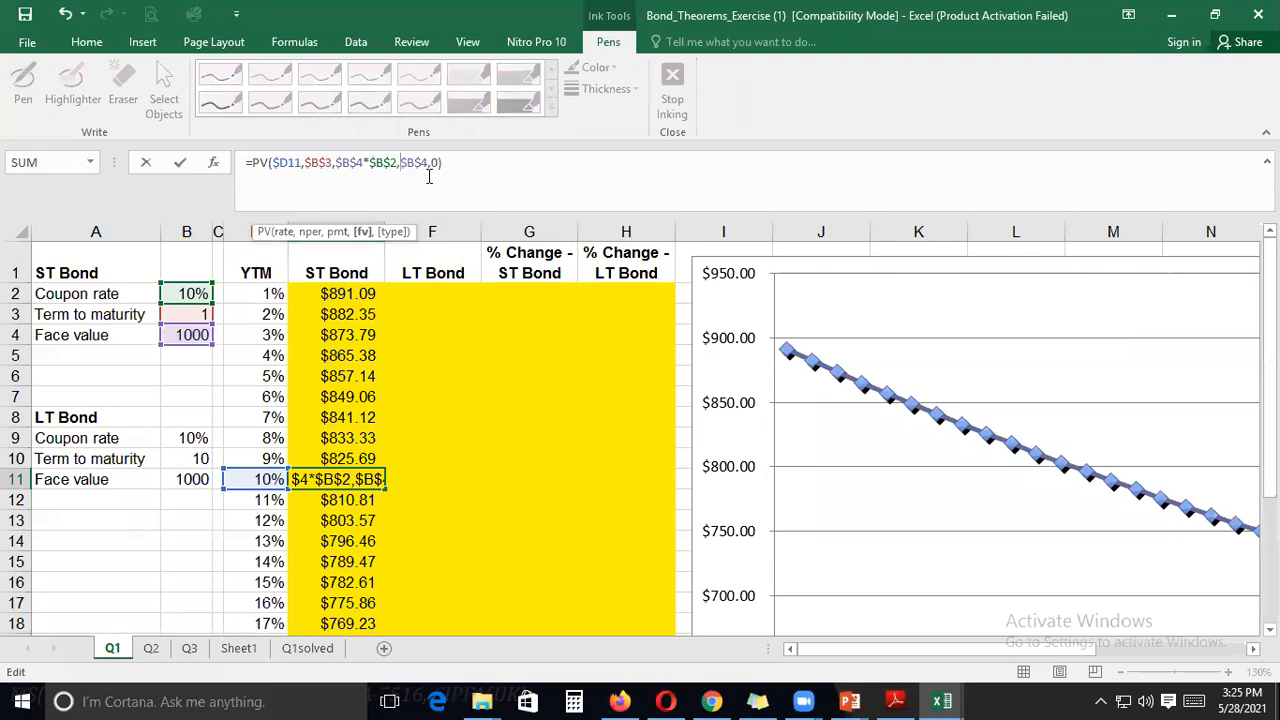
Finish editing the ST Bond formula in E11 as =PV($D11,$B$3,$B$4*$B$2,$B$4,0)
key(Left)
key(Left)
key(Left)
key(Left)
key(Left)
key(Left)
key(Left)
key(Left)
key(Left)
key(Left)
key(Left)
key(Left)
key(Left)
key(Left)
key(Left)
key(Left)
key(Left)
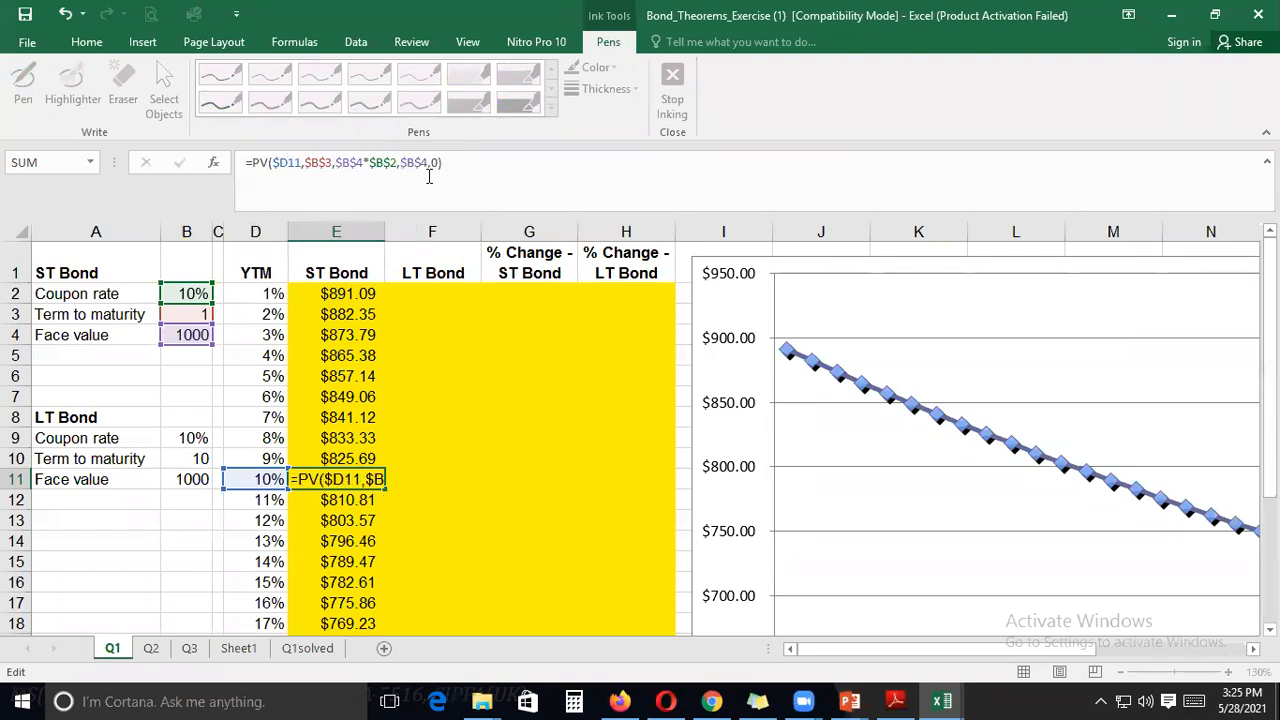
key(Return)
key(Up)
Copy the E11 formula into the whole ST Bond column, E2 through E21
key(ctrl+c)
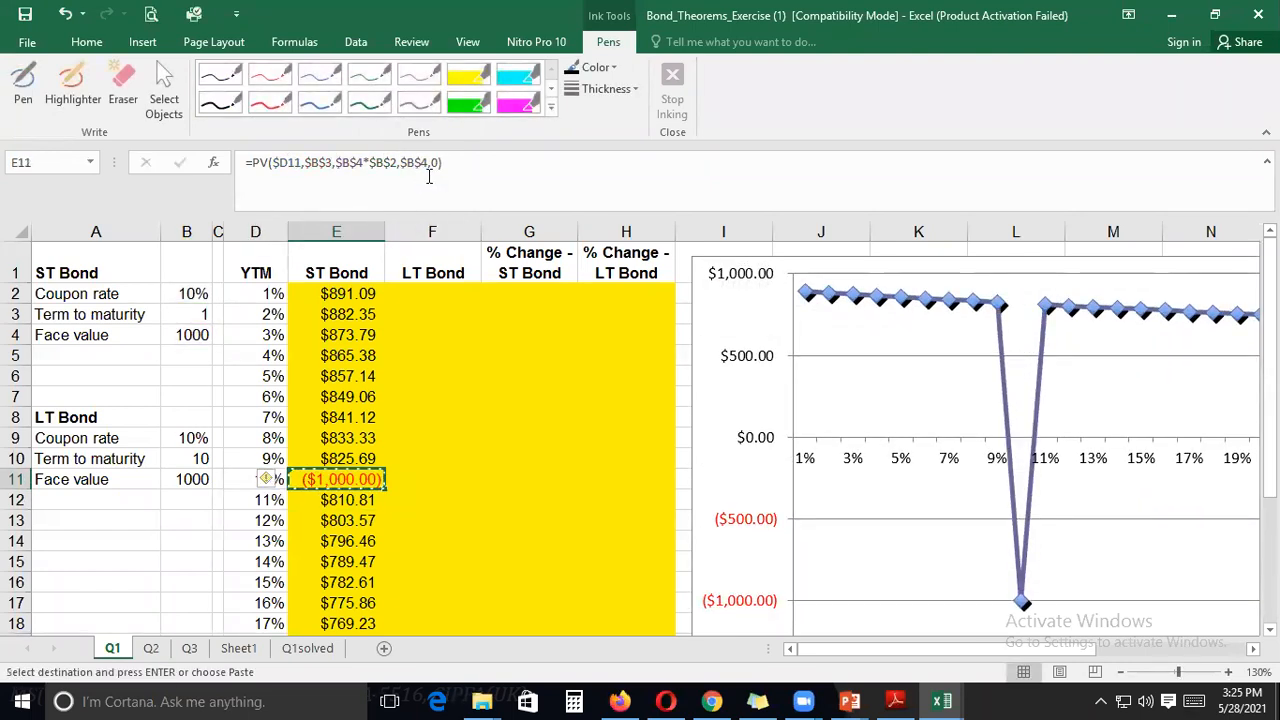
key(Up)
key(Up)
key(Up)
key(Up)
key(Up)
key(Up)
key(Up)
key(Up)
key(Up)
key(shift+Down)
key(shift+Down)
key(shift+Down)
key(shift+Down)
key(shift+Down)
key(shift+Down)
key(shift+Down)
key(shift+Down)
key(shift+Down)
key(shift+Down)
key(shift+Down)
key(shift+Down)
key(shift+Down)
key(shift+Down)
key(shift+Down)
key(shift+Down)
key(shift+Down)
key(shift+Down)
key(shift+Down)
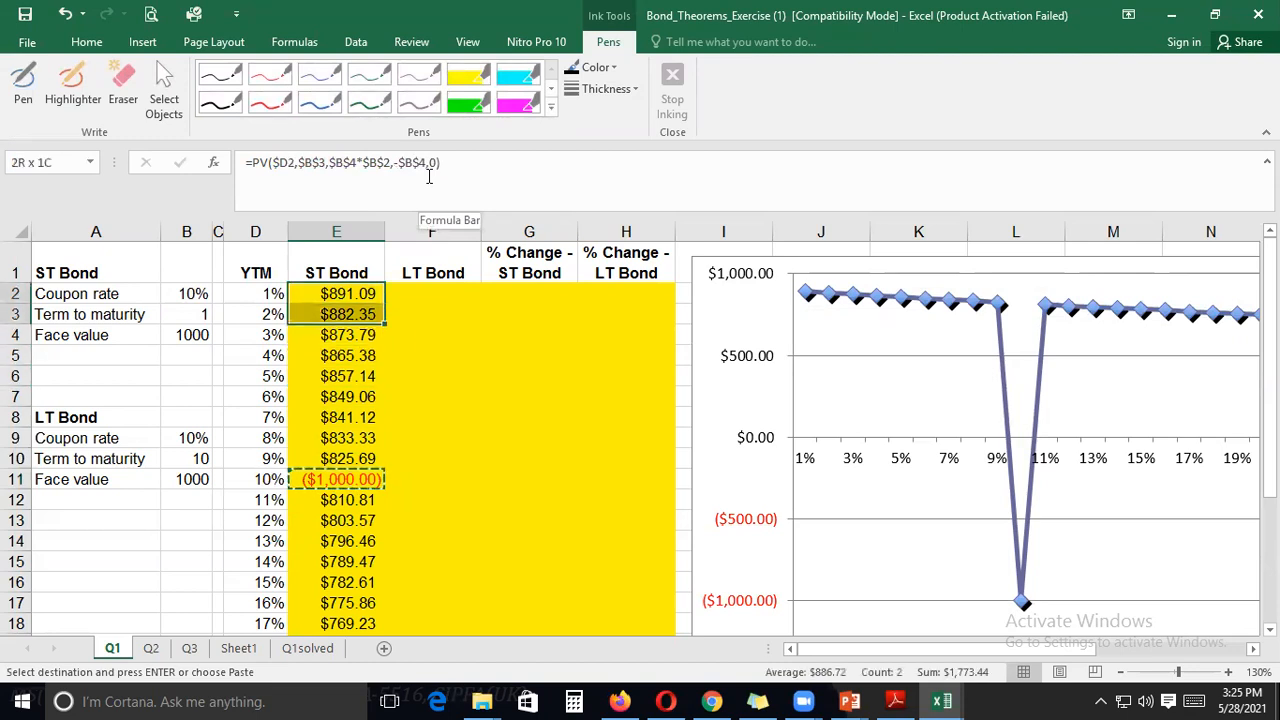
key(Return)
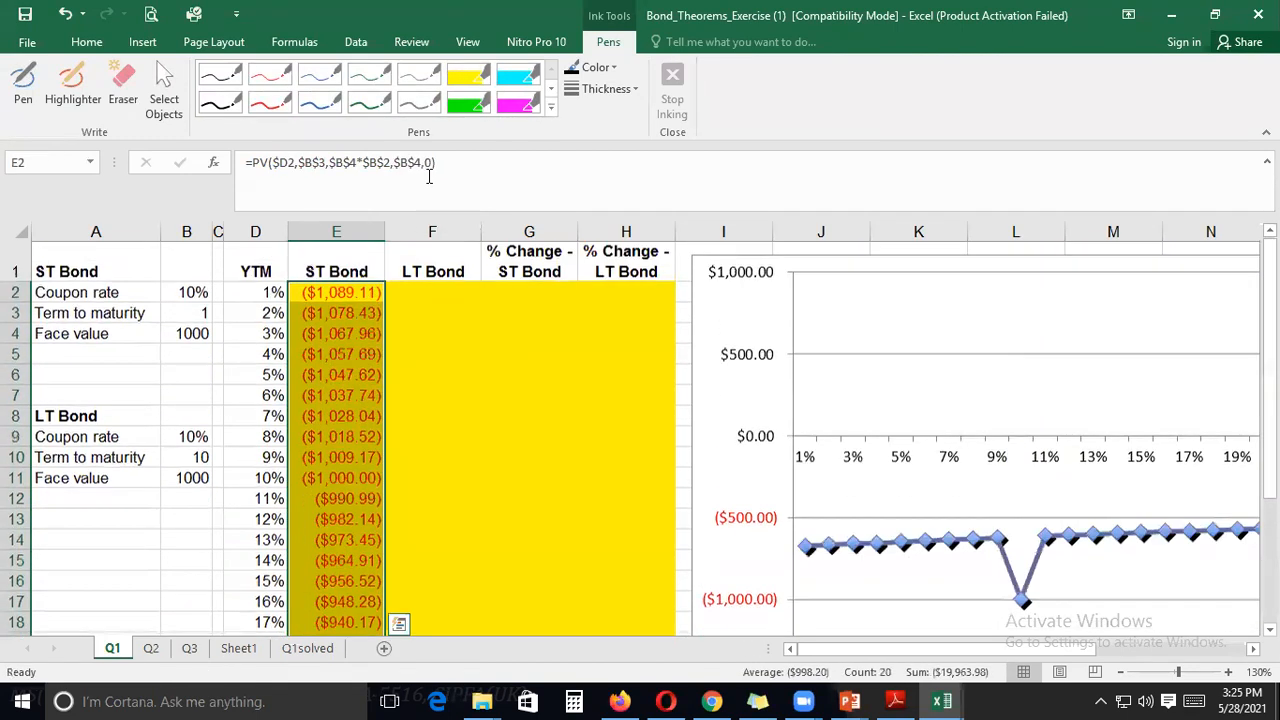
Make the ST Bond price in E2 positive by changing its formula to =-PV($D2,$B$3,$B$4*$B$2,$B$4,0)
key(Up)
key(Down)
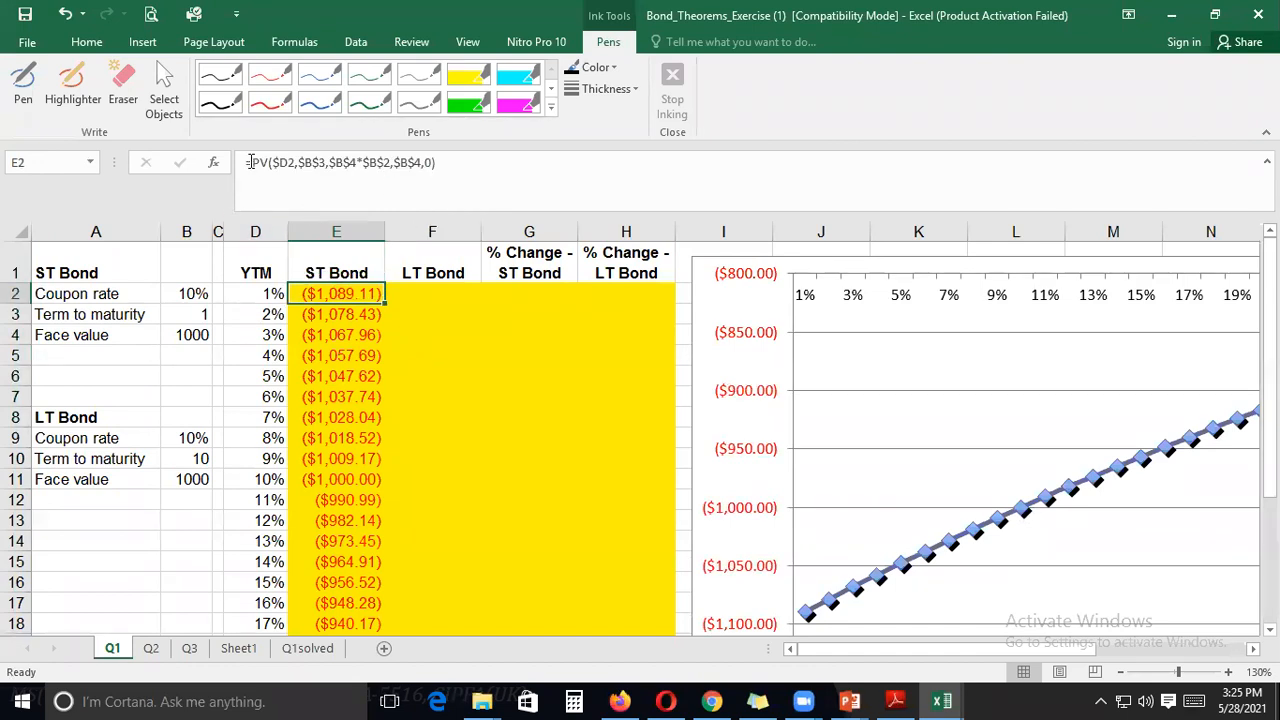
click(254, 165)
text(-)
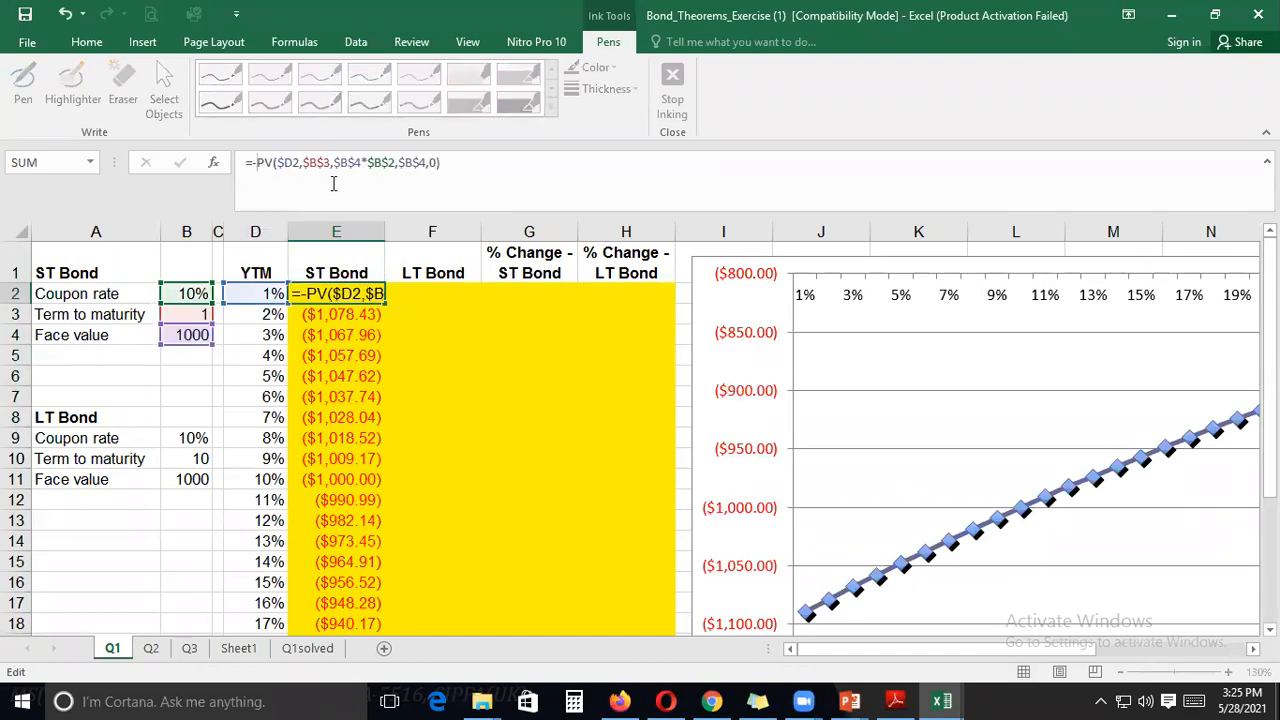
key(ctrl+Return)
Copy the E2 formula down the ST Bond column to E21, covering yields up to 20%
key(ctrl+c)
key(shift+Down)
key(ctrl+v)
key(shift+Down)
key(shift+Down)
key(shift+Down)
key(shift+Down)
key(shift+Down)
key(shift+Down)
key(shift+Down)
key(shift+Down)
key(shift+Down)
key(shift+Down)
key(shift+Down)
key(shift+Down)
key(shift+Down)
key(shift+Down)
key(shift+Down)
key(shift+Down)
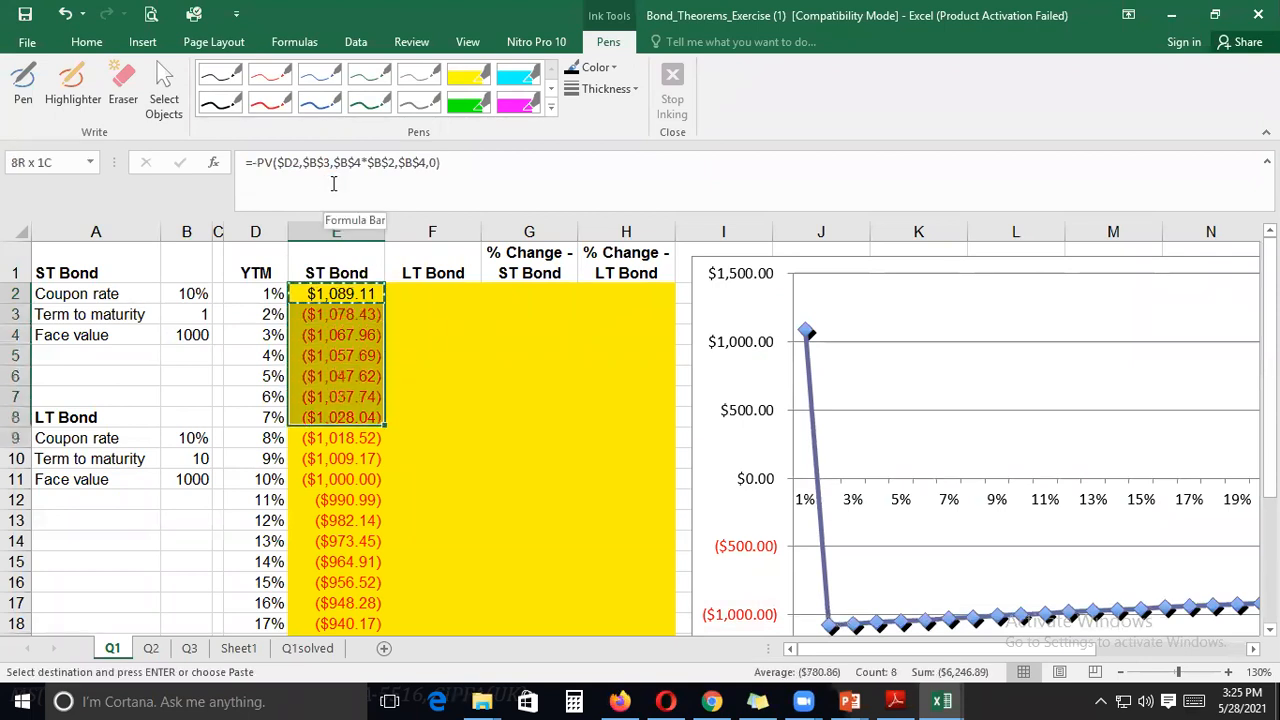
key(shift+Down)
key(shift+Down)
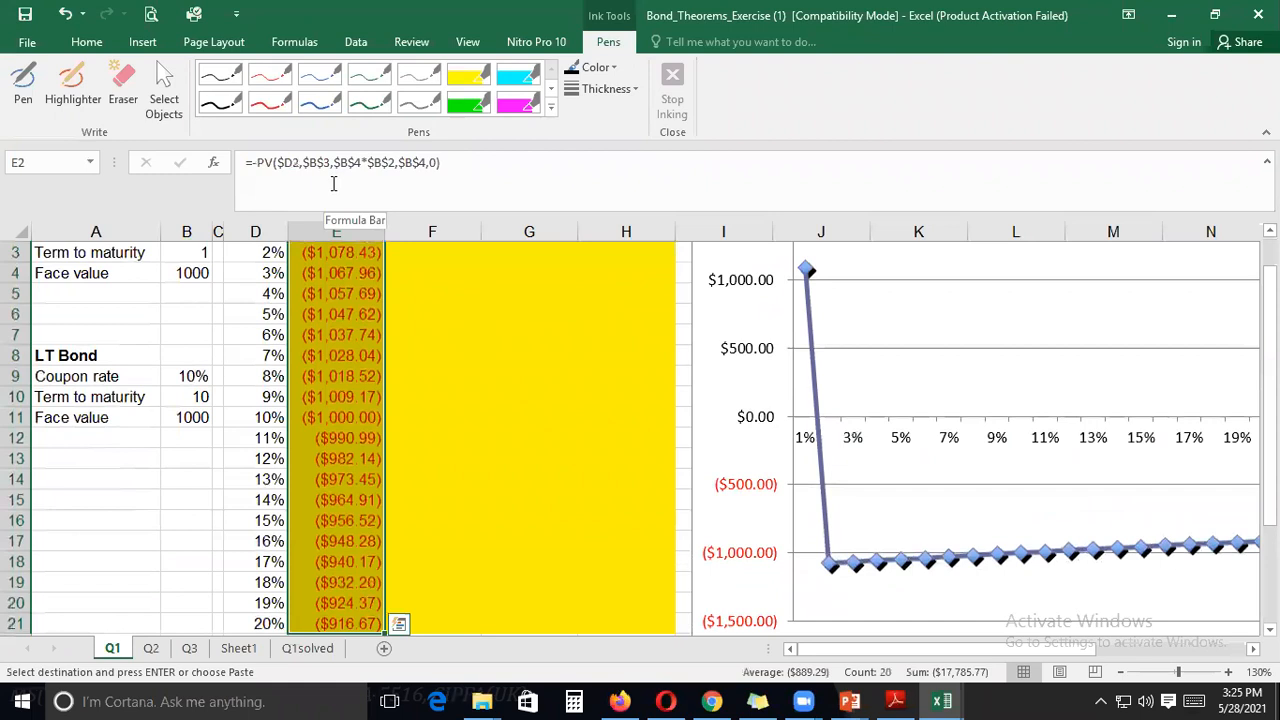
key(Return)
key(Up)
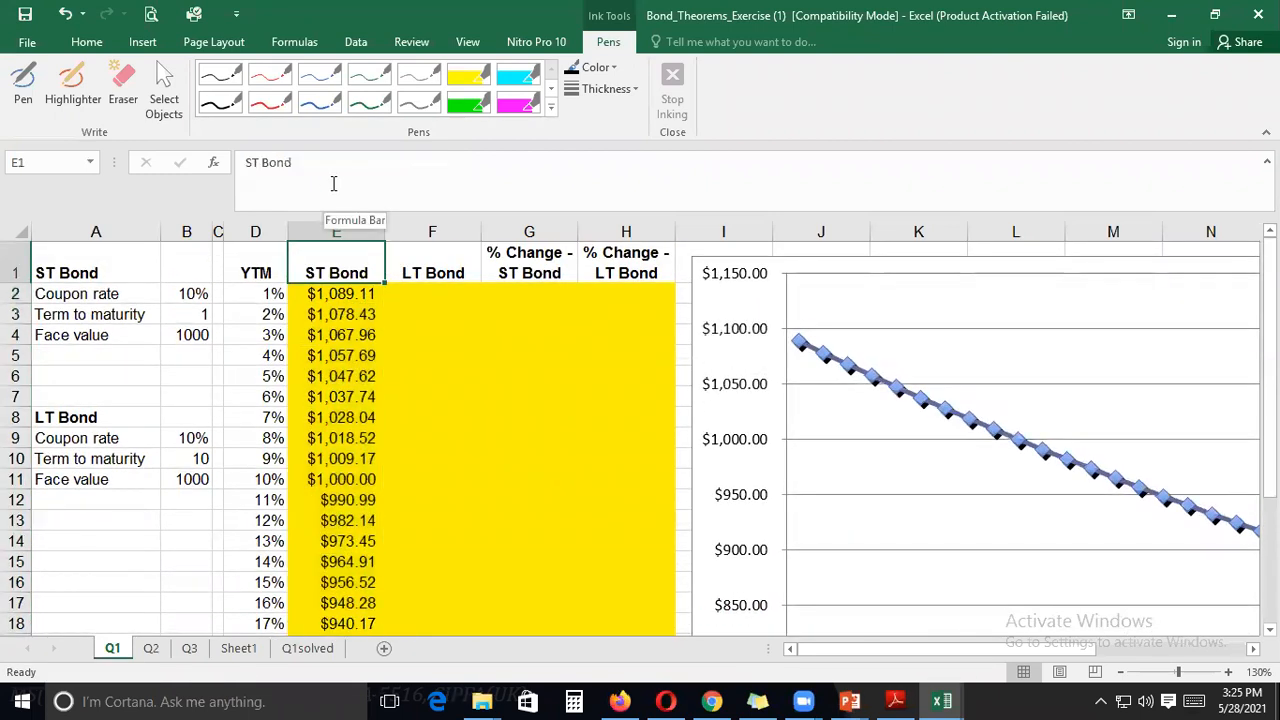
key(Down)
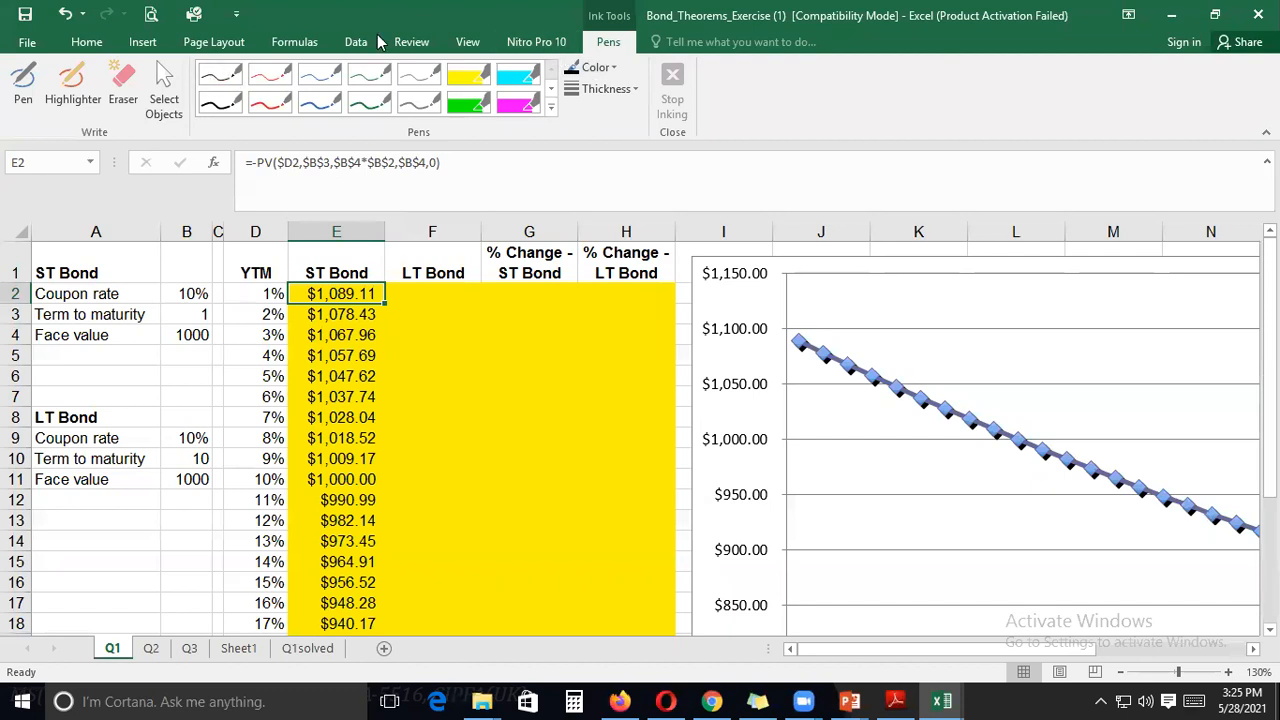
Highlight the ST Bond coupon rate in B2 and the YTM values from 1% to 10% in yellow
click(23, 82)
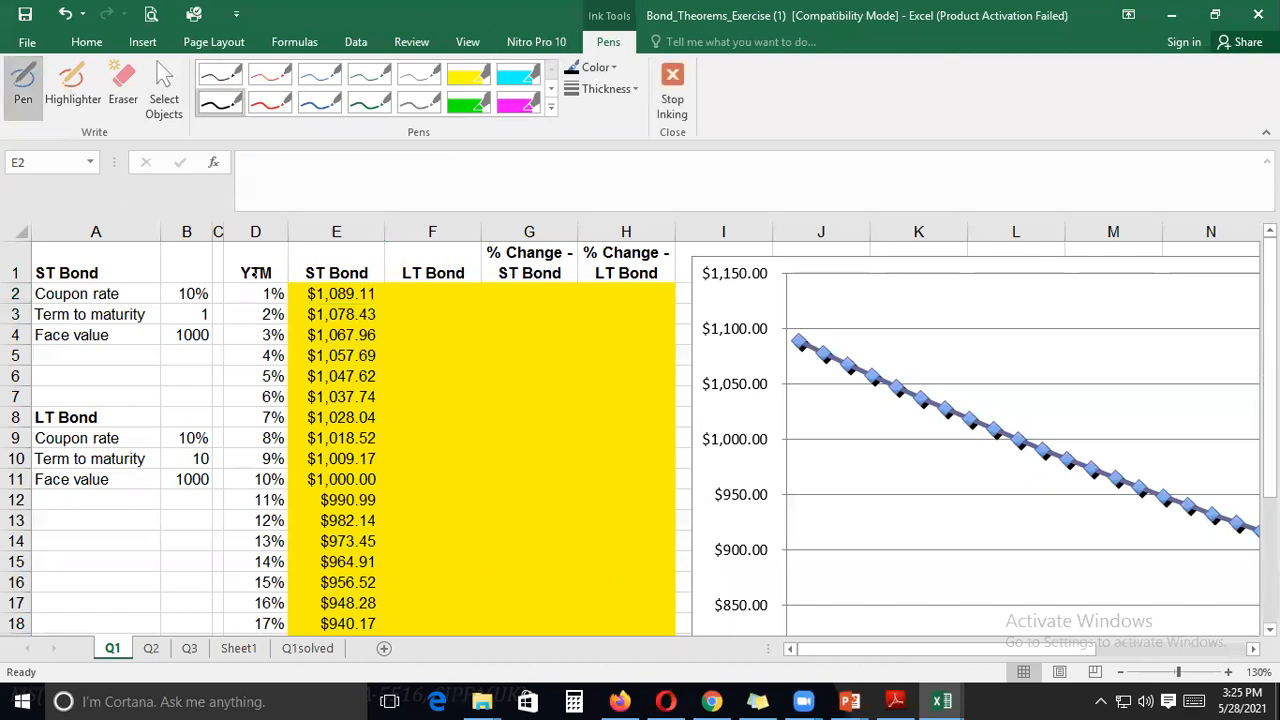
click(73, 85)
mouse_move(173, 283)
mouse_down()
mouse_move(174, 301)
mouse_move(221, 292)
mouse_up()
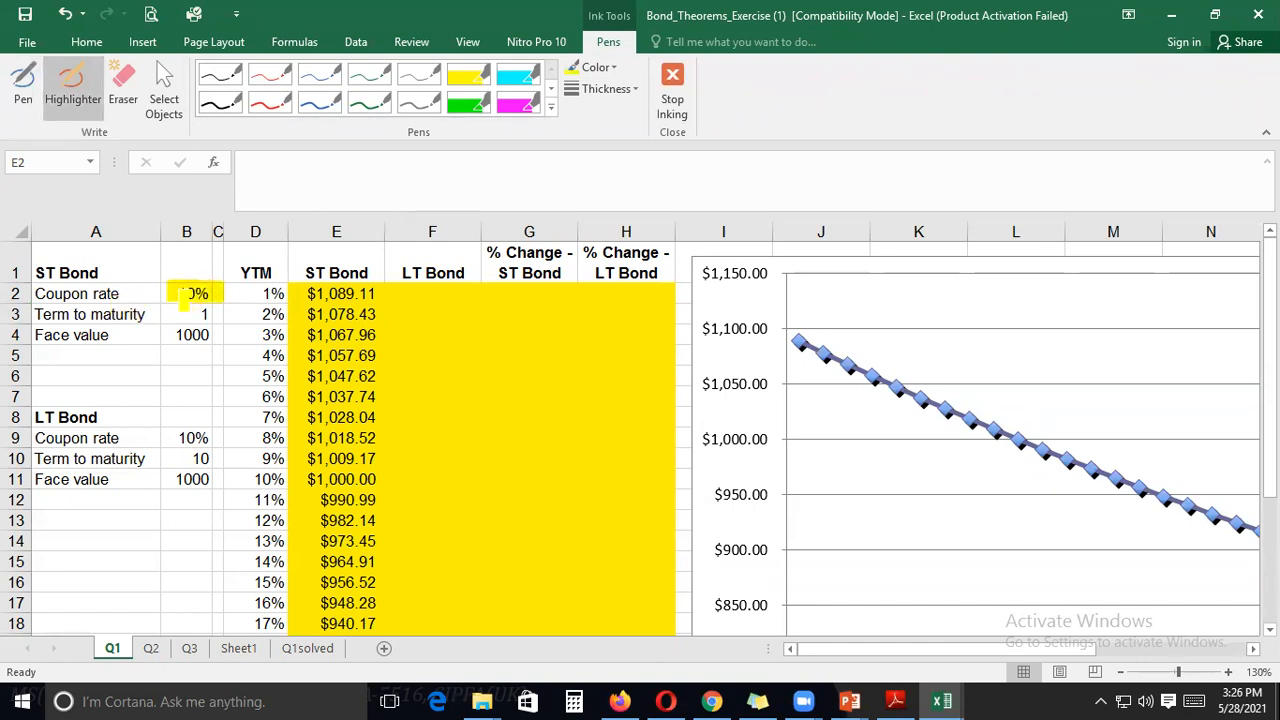
drag(255, 293, 281, 294)
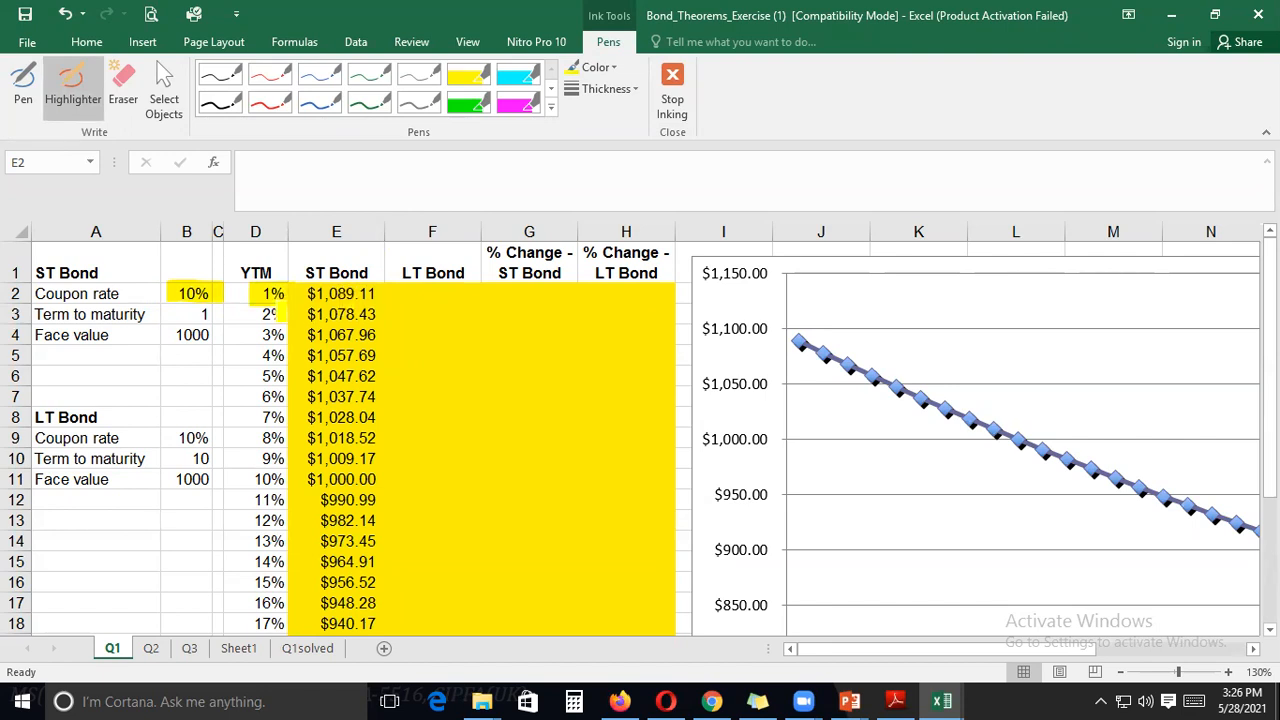
mouse_move(268, 316)
mouse_down()
mouse_move(256, 350)
mouse_move(292, 358)
mouse_move(246, 378)
mouse_move(268, 396)
mouse_move(252, 490)
mouse_up()
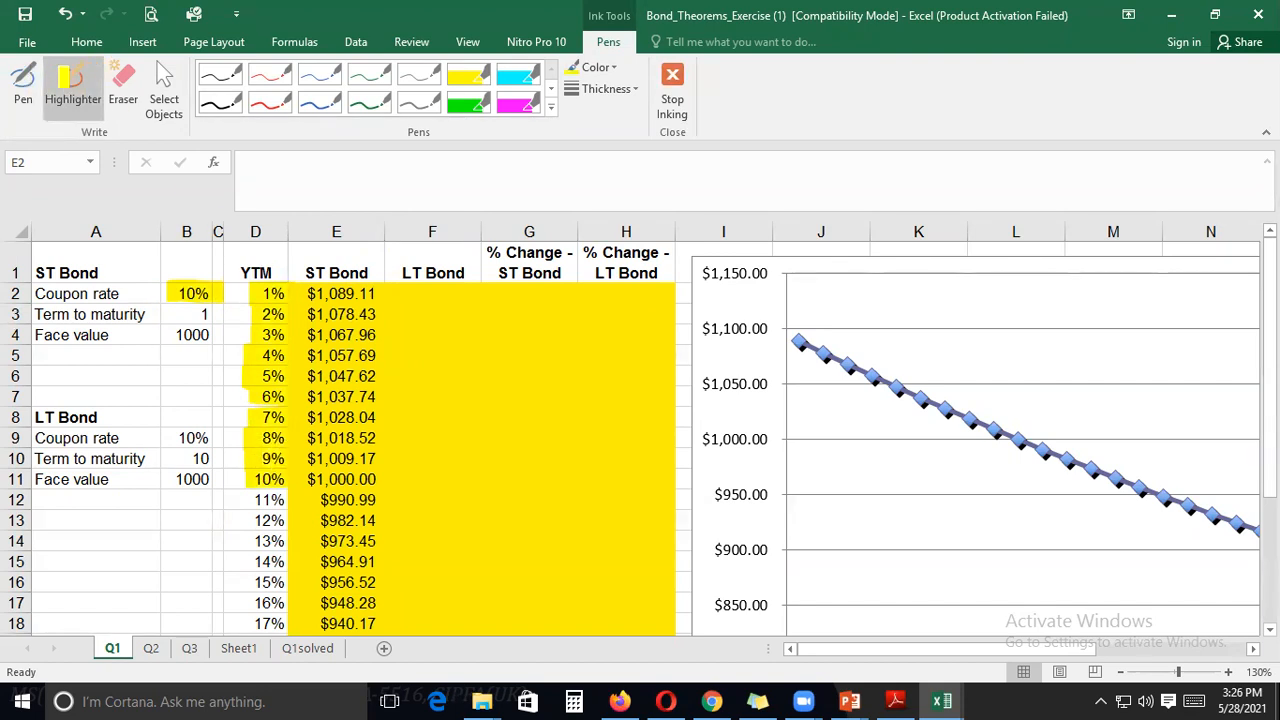
Handwrite "Premium" in blue ink across the low-yield rows of the YTM and ST Bond columns
click(23, 85)
click(320, 103)
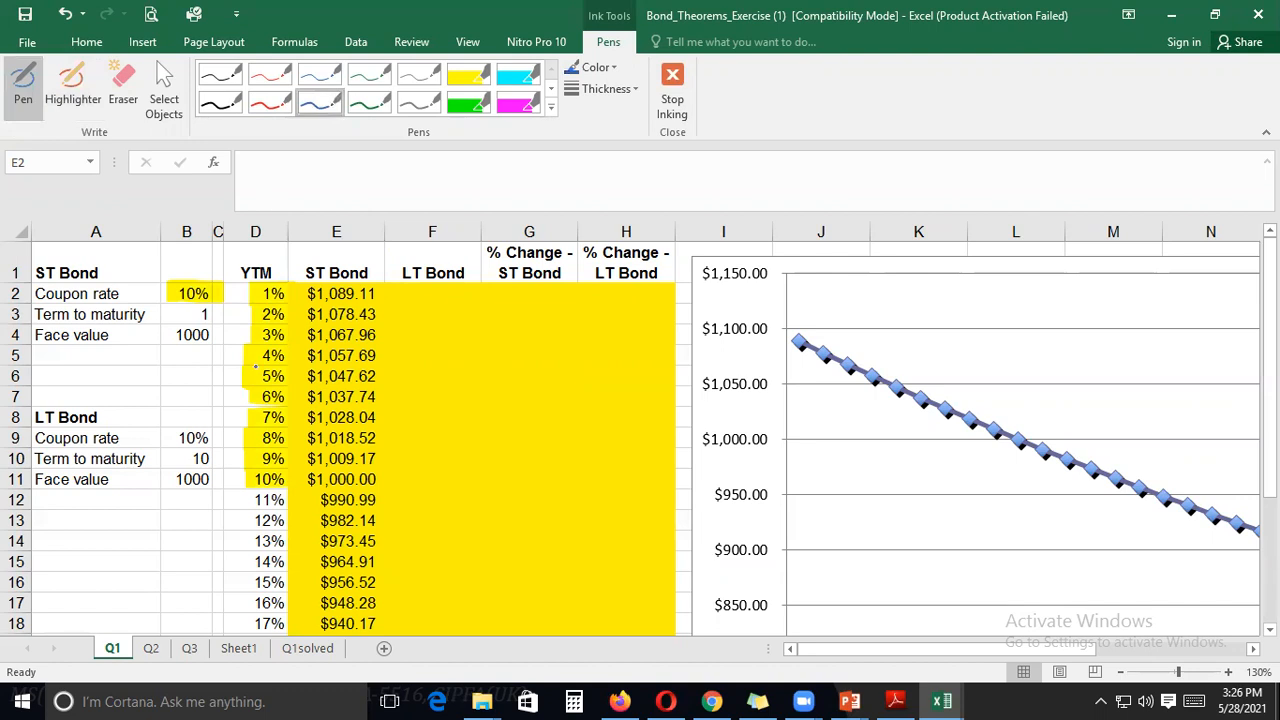
drag(232, 324, 243, 320)
drag(244, 324, 302, 309)
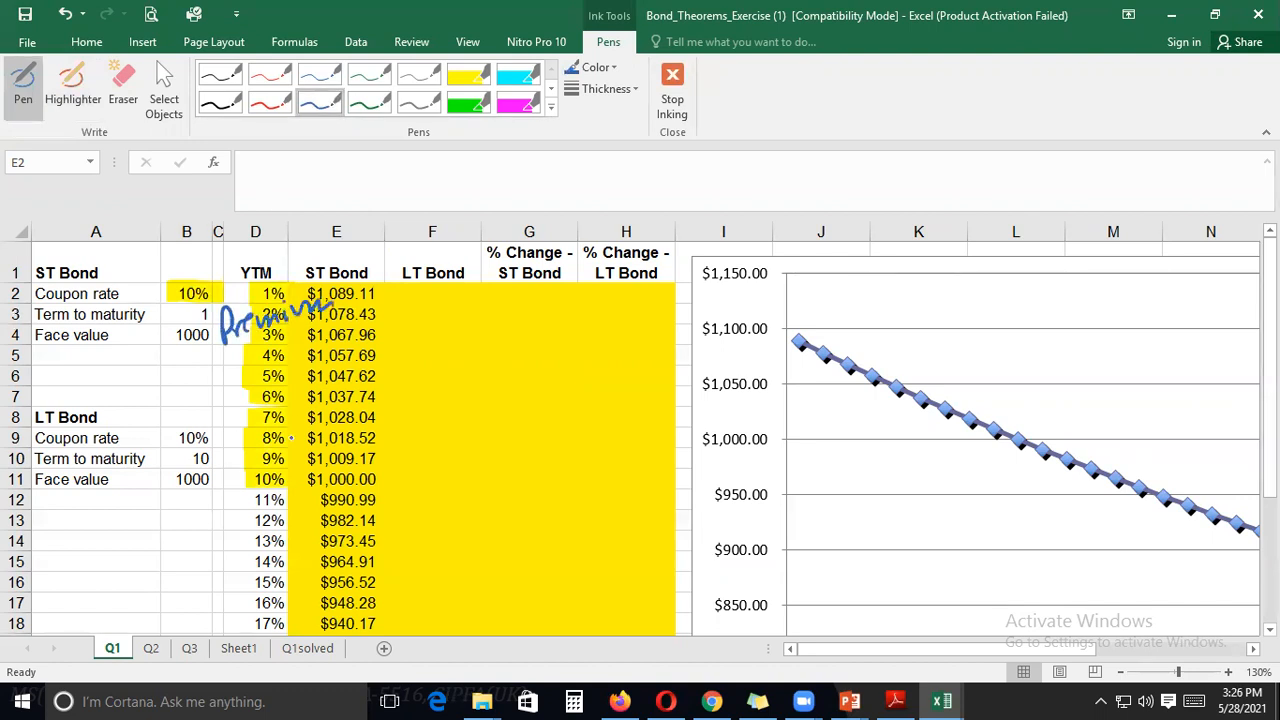
Circle the 10% YTM row in blue ink, labelling it "Par", and write "discount" beside the higher-yield rows
mouse_move(293, 467)
mouse_down()
mouse_move(238, 484)
mouse_move(408, 469)
mouse_move(238, 472)
mouse_up()
drag(176, 522, 182, 505)
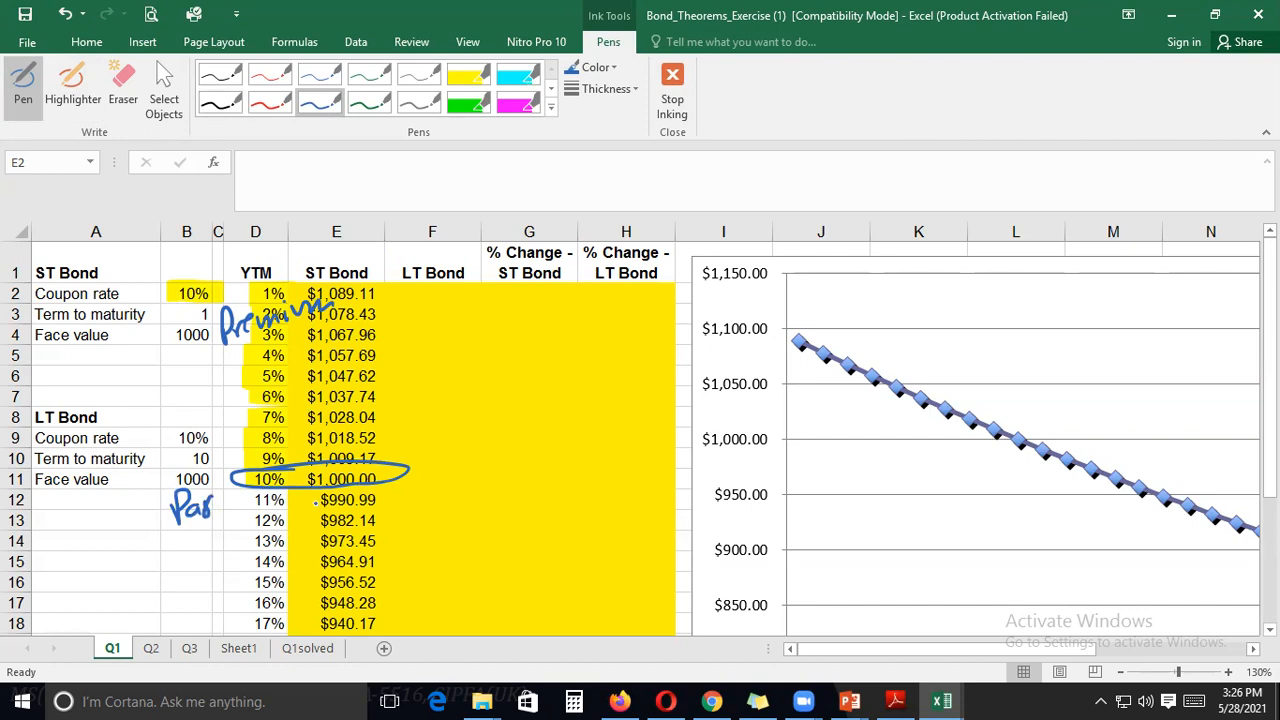
drag(148, 578, 152, 593)
mouse_move(160, 574)
mouse_down()
mouse_move(162, 586)
mouse_move(190, 580)
mouse_up()
drag(188, 572, 198, 568)
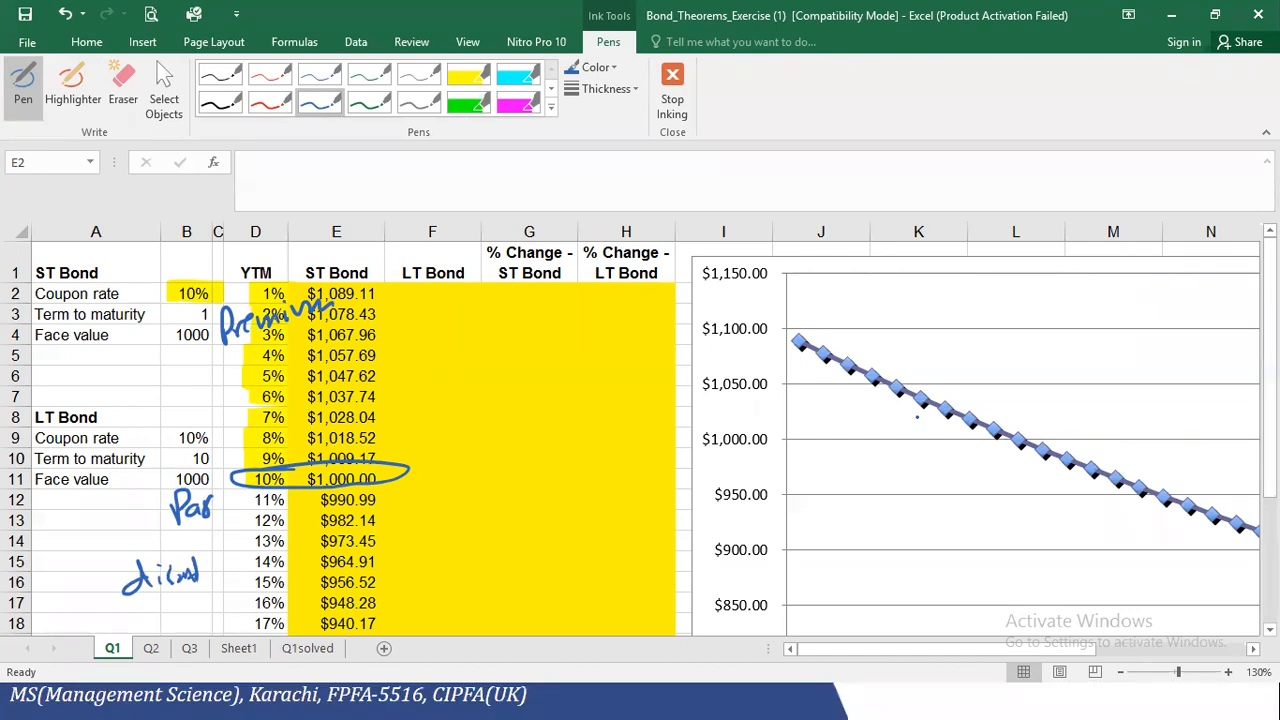
Erase all highlighter and pen annotations from the Q1 sheet and stop inking
key(alt+Tab)
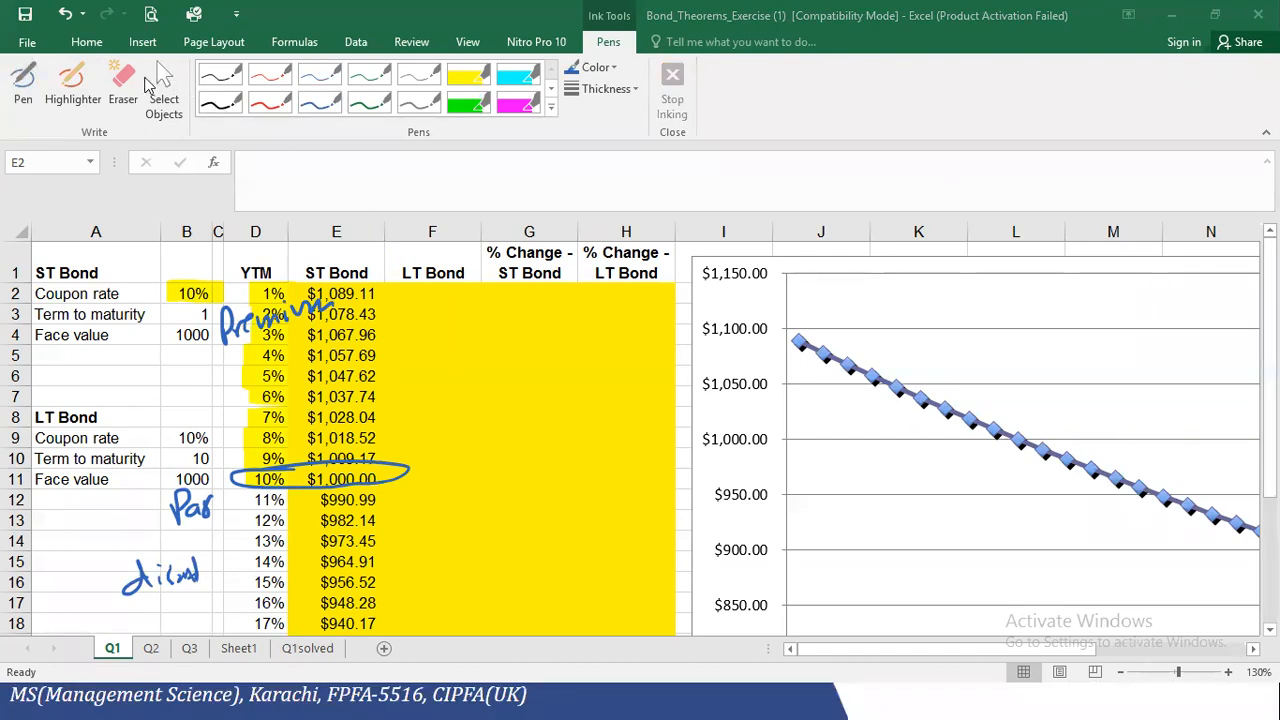
click(128, 100)
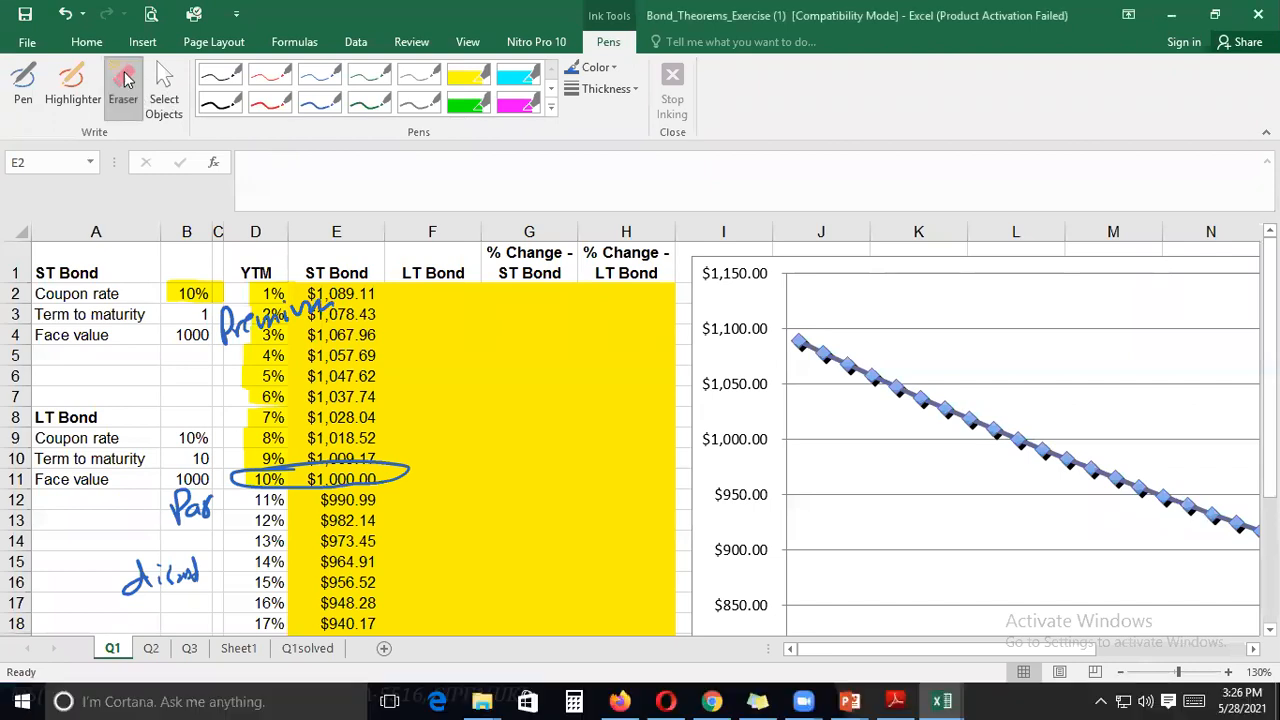
mouse_move(330, 308)
mouse_down()
mouse_move(250, 315)
mouse_move(385, 484)
mouse_move(233, 506)
mouse_move(200, 568)
mouse_move(313, 435)
mouse_move(310, 320)
mouse_move(272, 438)
mouse_move(195, 300)
mouse_move(180, 305)
mouse_up()
click(23, 85)
click(672, 92)
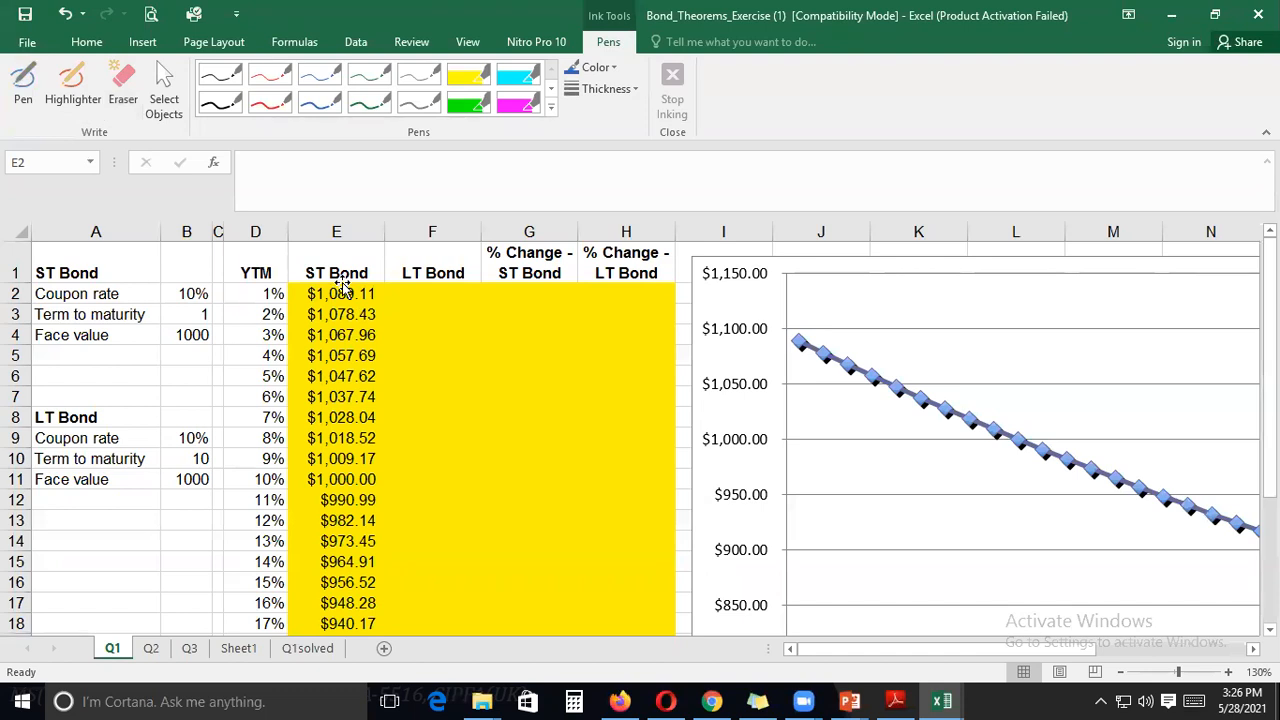
Start a PV formula in F2 for the LT Bond, using the YTM in D2 as the rate
click(430, 294)
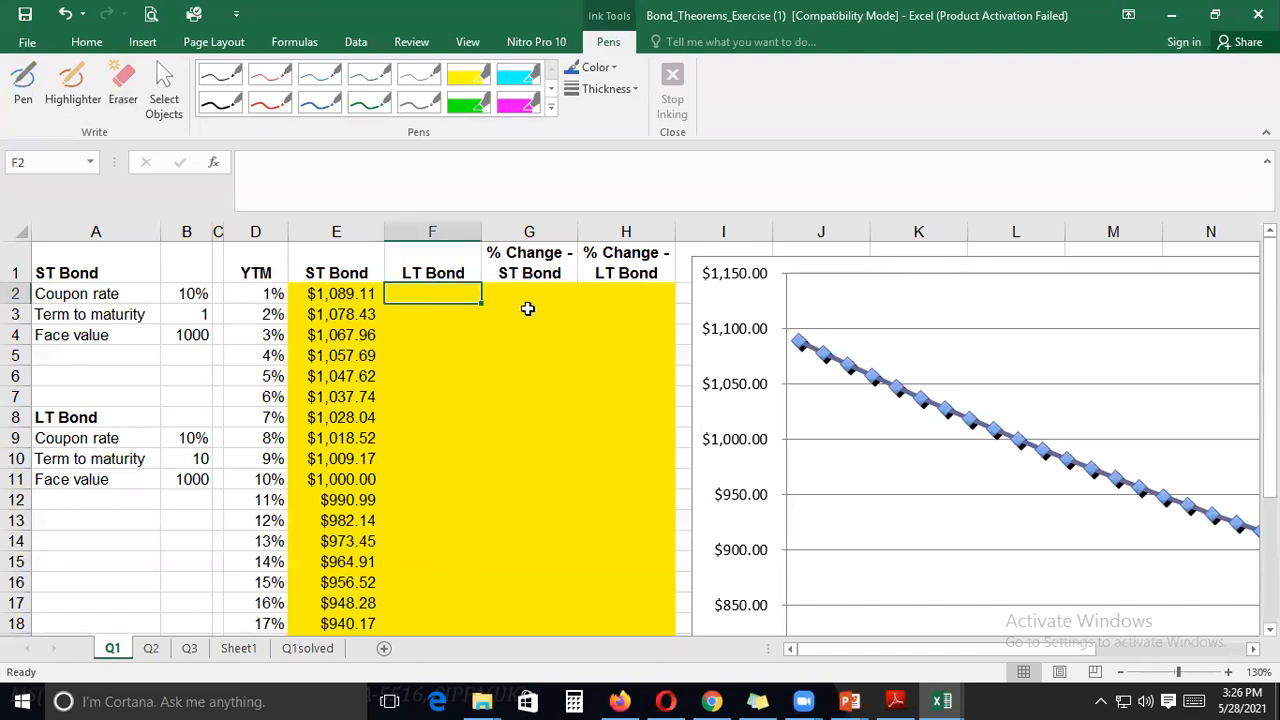
text(=pv)
key(BackSpace)
key(BackSpace)
text(pv()
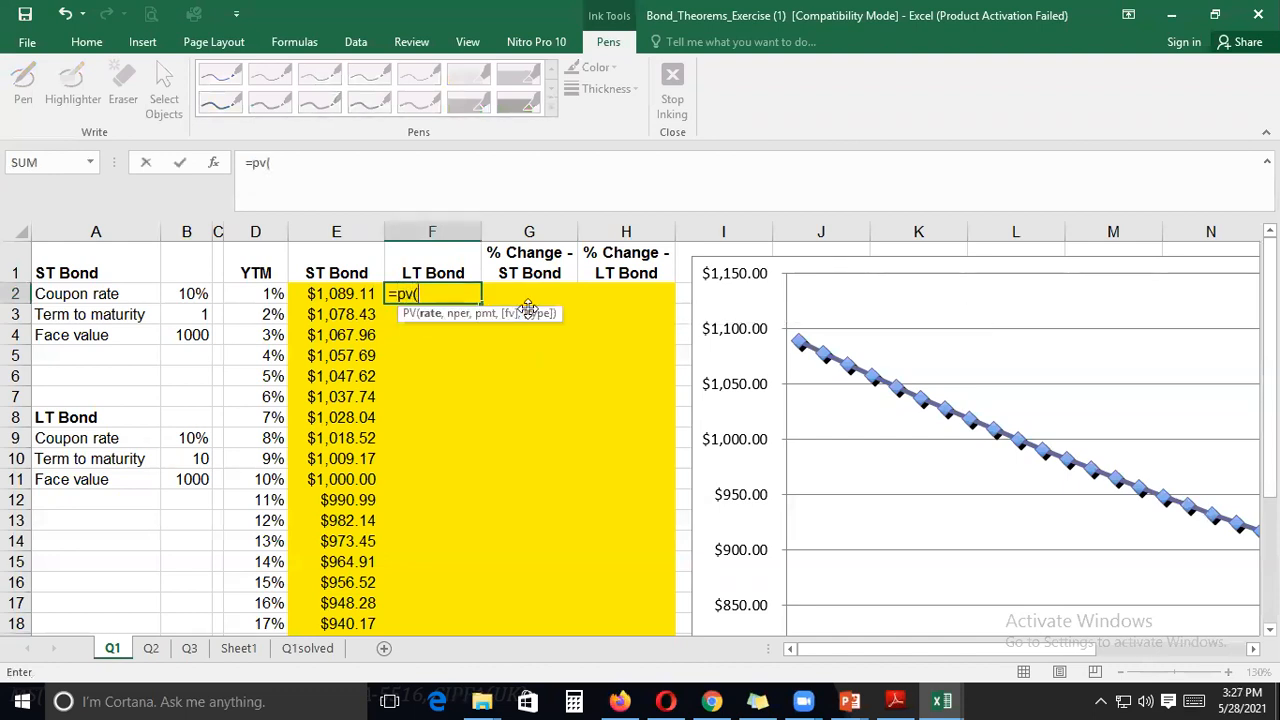
key(Left)
key(Left)
key(Left)
key(Right)
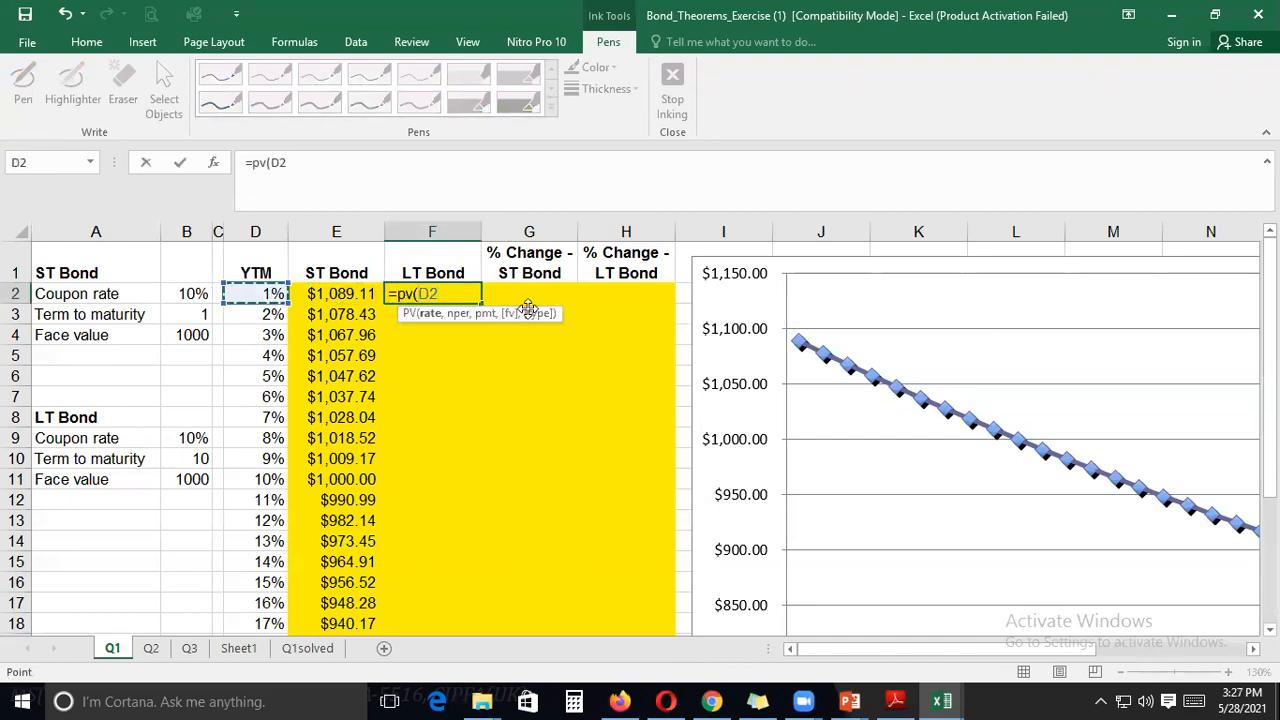
key(F4)
key(F4)
key(F4)
key(F4)
Add the LT Bond's term to maturity as the absolute reference $B$10 for the number of periods in F2's PV formula
text(,)
key(Left)
key(Left)
key(Left)
key(Left)
key(Down)
key(Down)
key(Down)
key(Down)
key(Down)
key(Down)
key(Down)
key(Down)
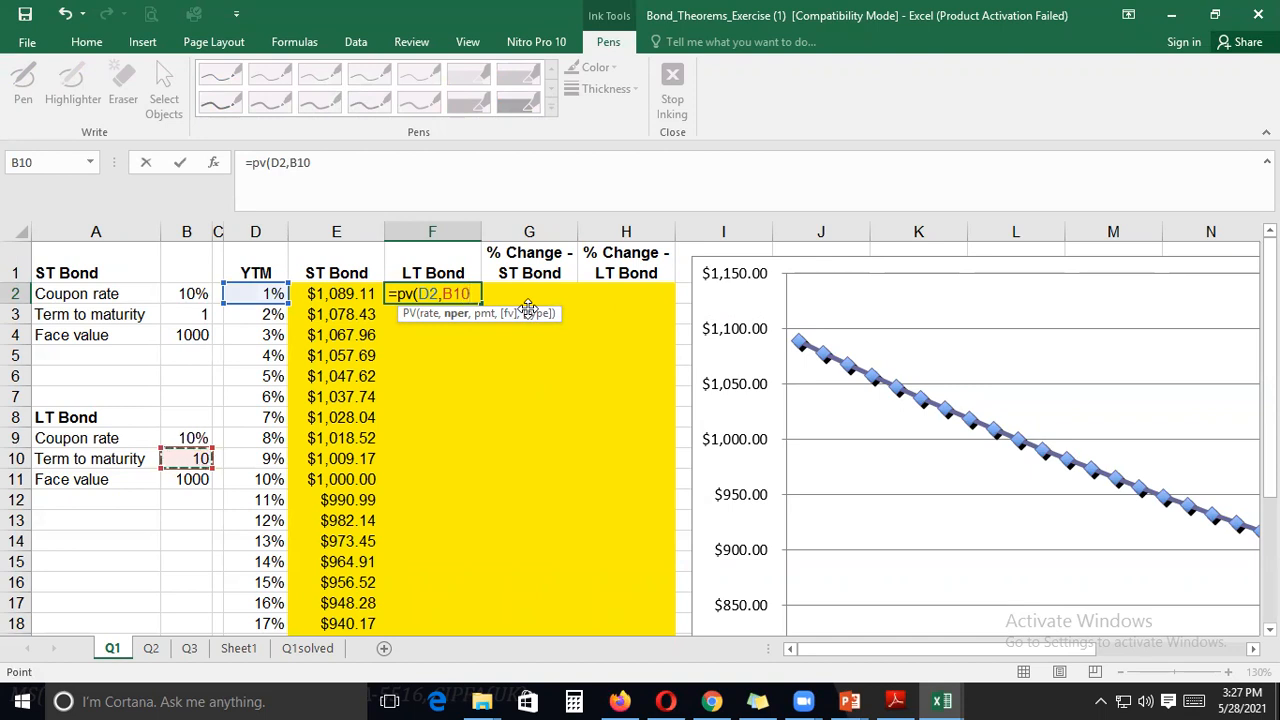
key(F4)
Set the payment argument of the F2 formula to the LT face value $B$11 multiplied by the coupon rate B9
text(,)
key(Left)
key(Left)
key(Left)
key(Left)
key(Down)
key(Down)
key(Down)
key(Down)
key(Down)
key(Down)
key(Down)
key(Down)
key(Down)
key(F4)
text(*)
key(Left)
key(Left)
key(Left)
key(Down)
key(Down)
key(Down)
key(Down)
key(Down)
key(Down)
key(Down)
key(Left)
text(,)
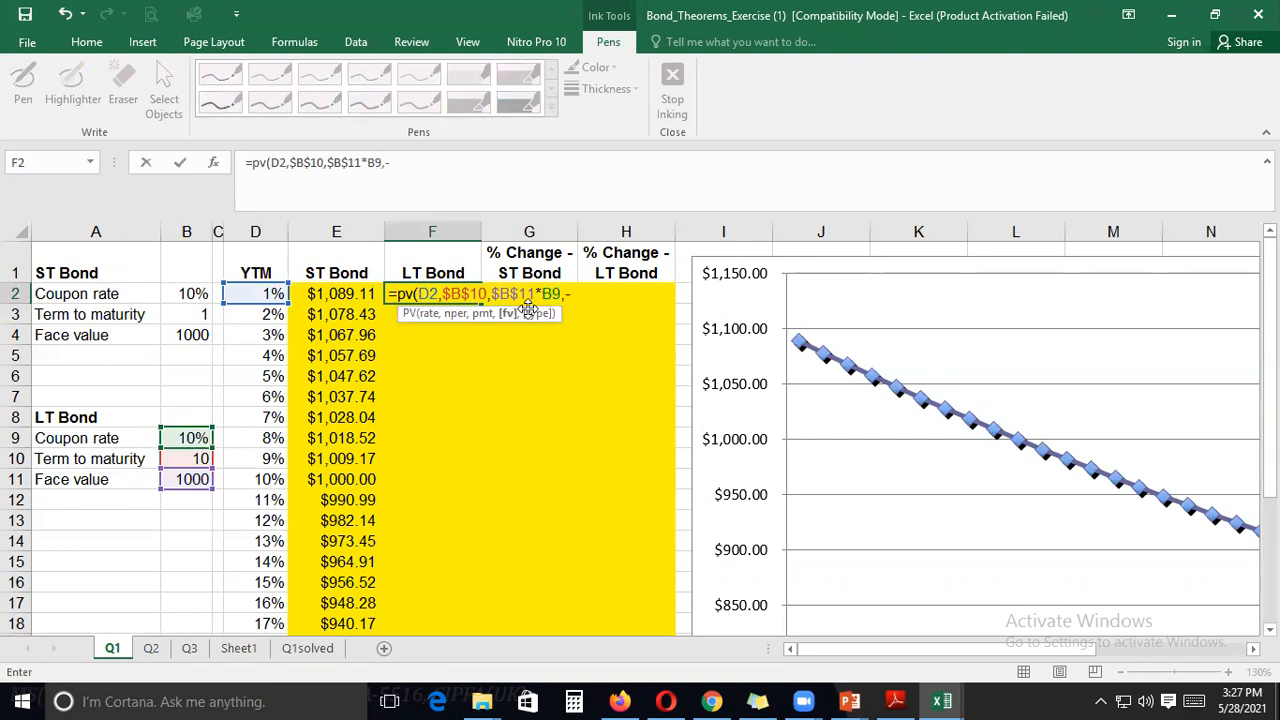
Replace the coupon rate reference with the absolute $B$9 and enter the F2 formula without a future value
key(Left)
key(Left)
key(BackSpace)
key(BackSpace)
key(BackSpace)
key(BackSpace)
key(BackSpace)
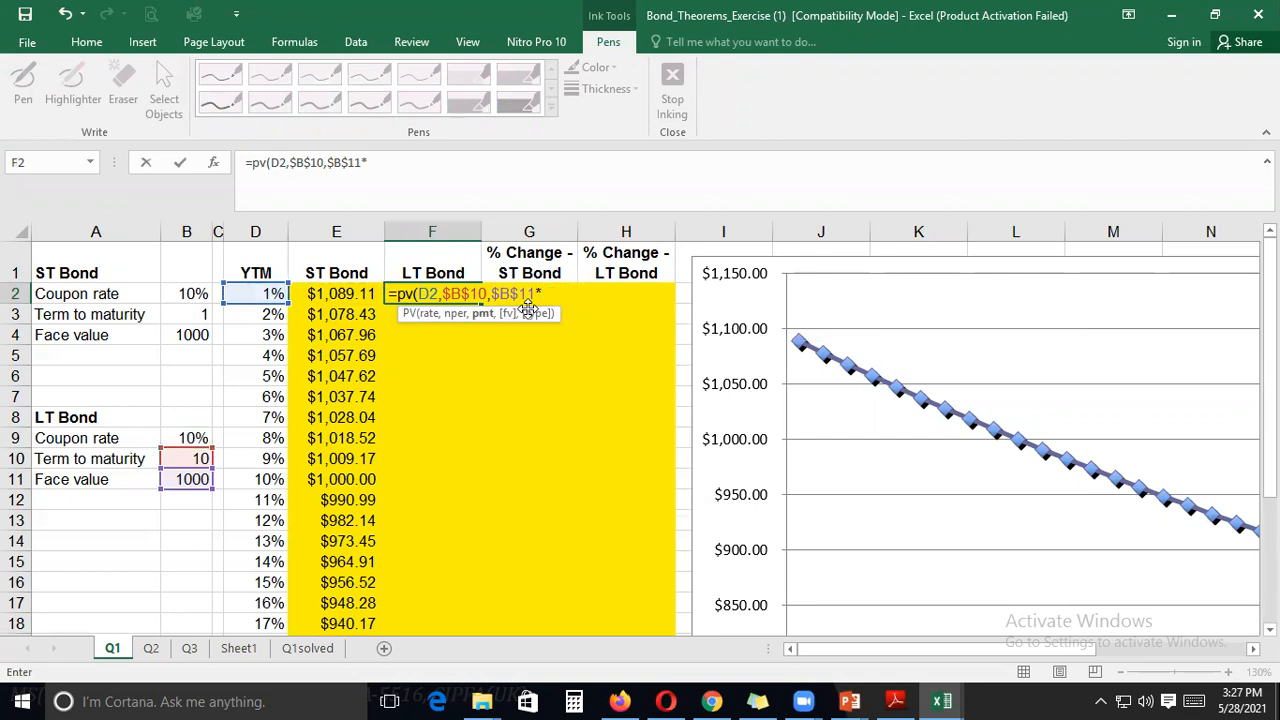
text(b9)
key(F4)
key(shift+Tab)
key(Right)
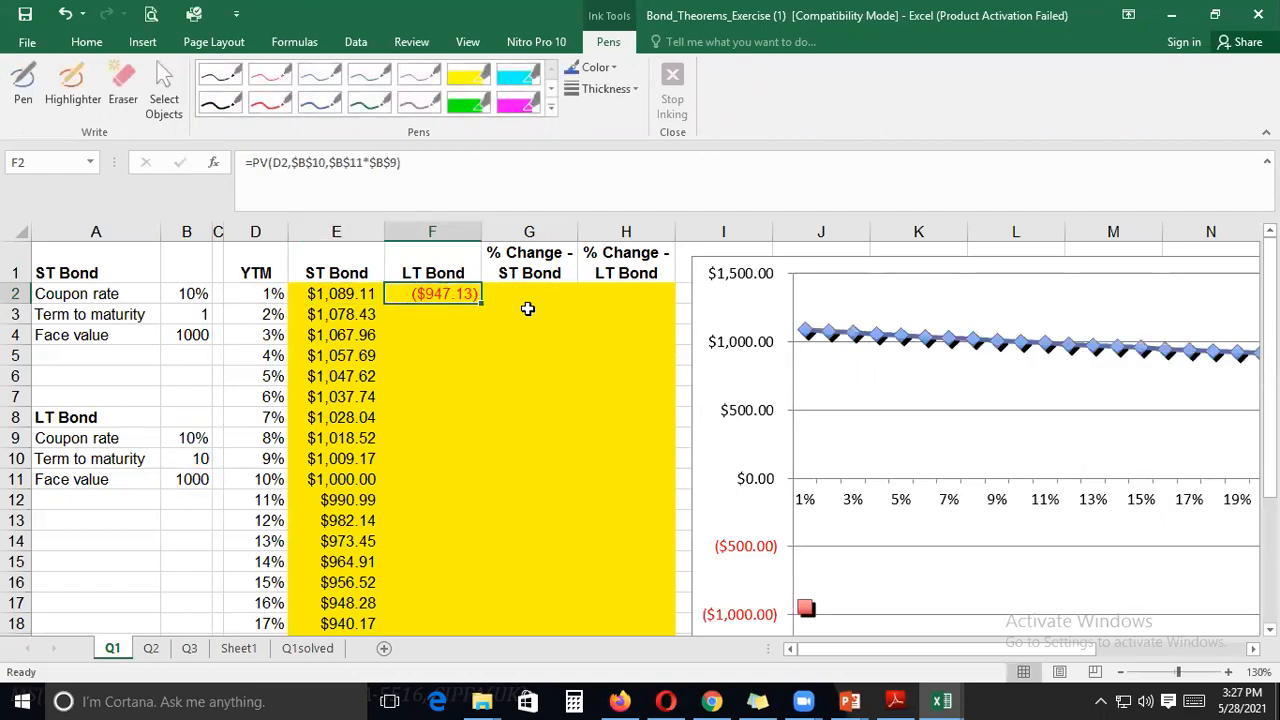
Add the LT Bond's face value, B11, as the future value argument of the PV formula in F2
click(393, 184)
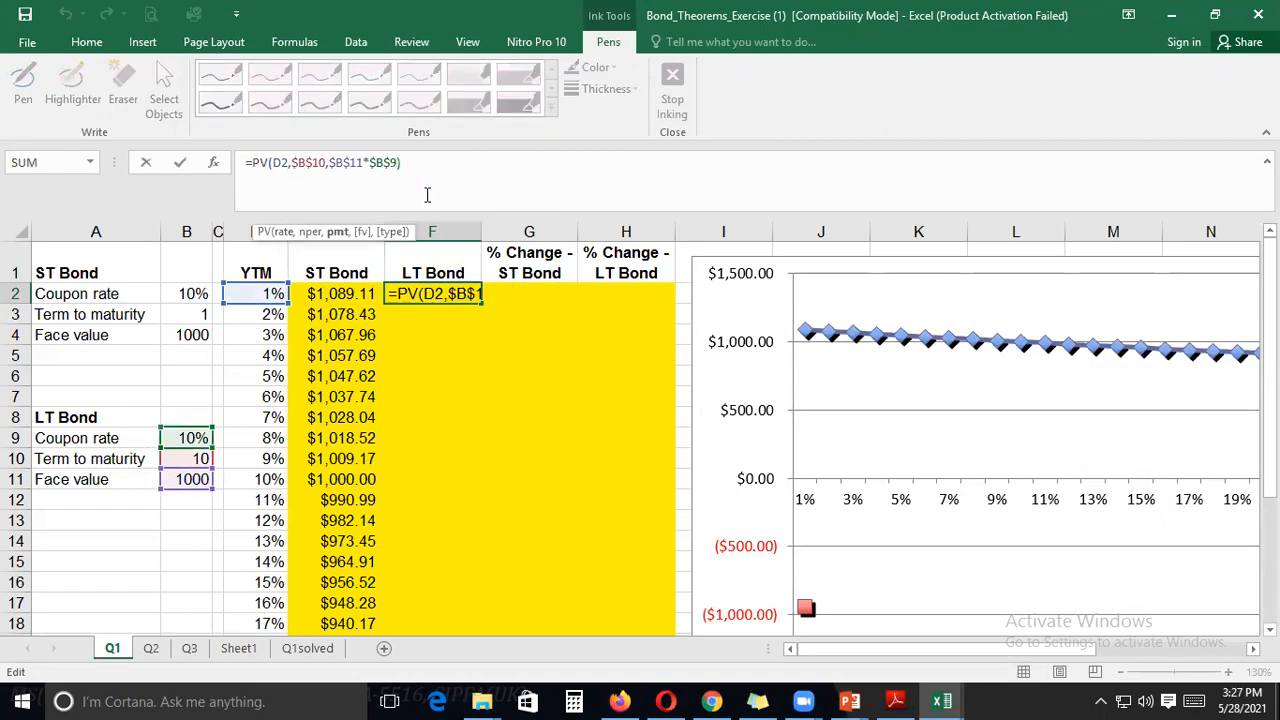
text(,)
key(Left)
key(Left)
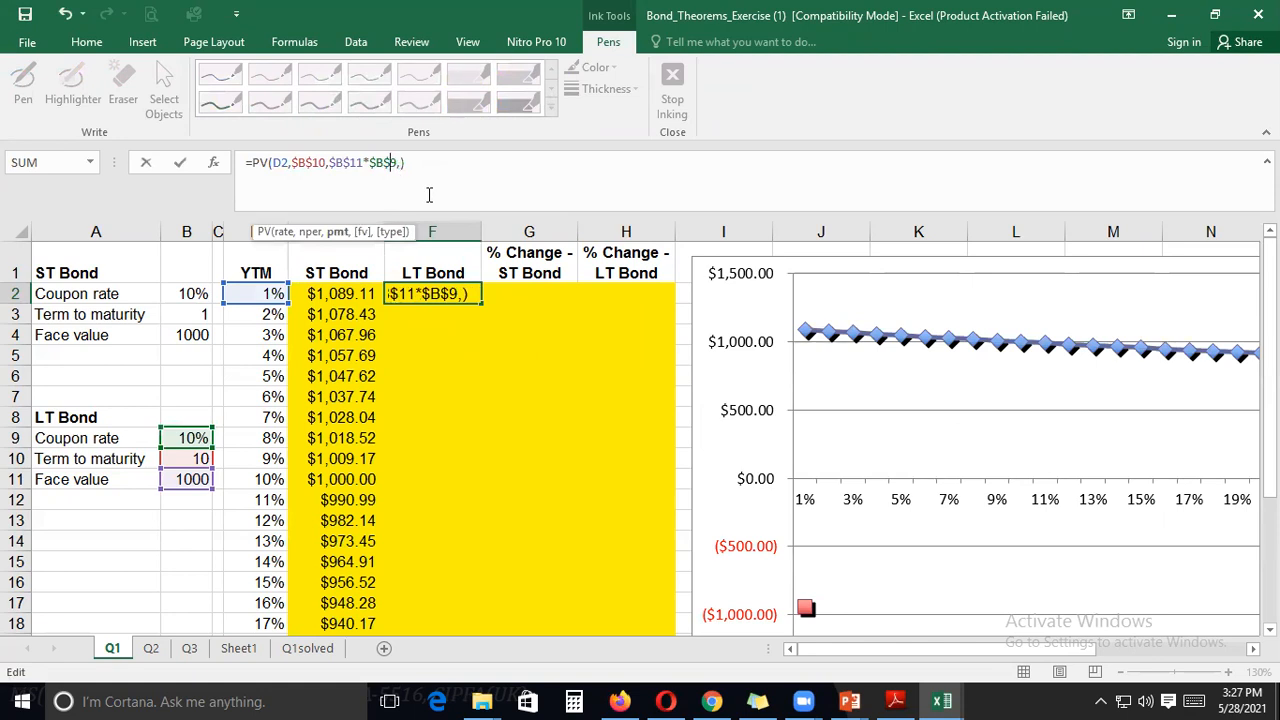
click(195, 479)
key(Return)
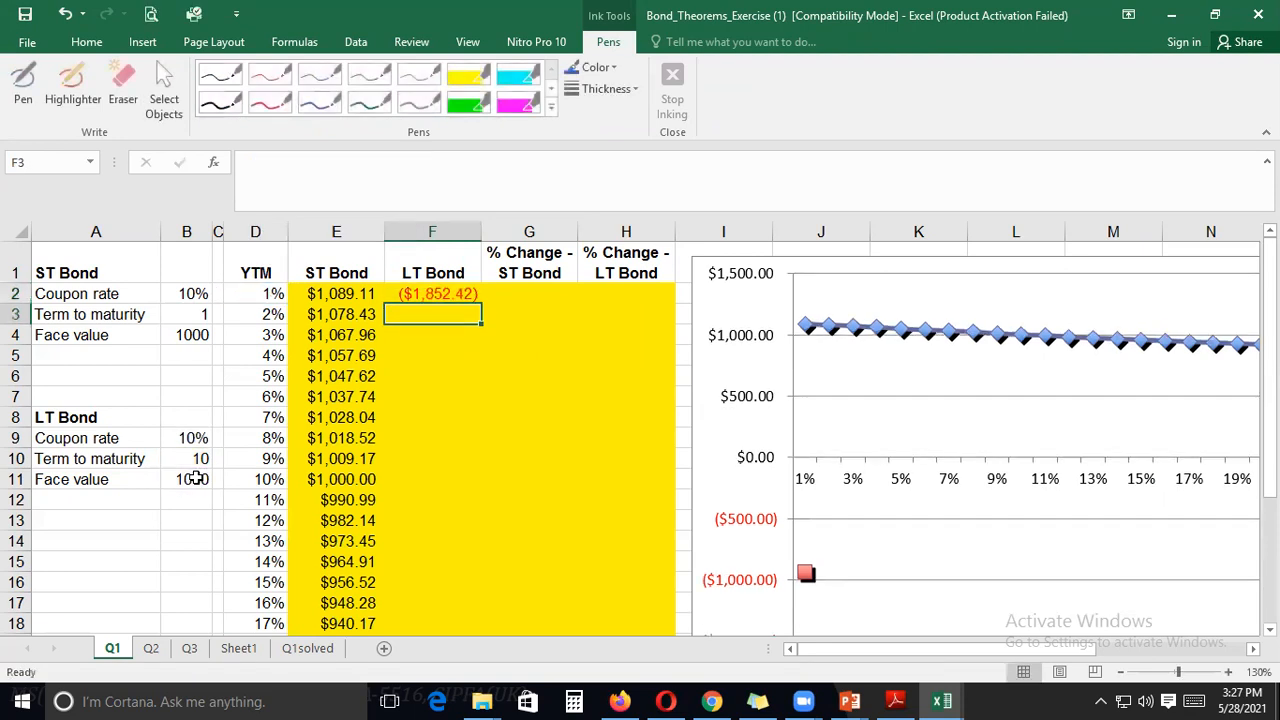
Put a minus sign before PV in the F2 formula to make the LT Bond price positive
key(Up)
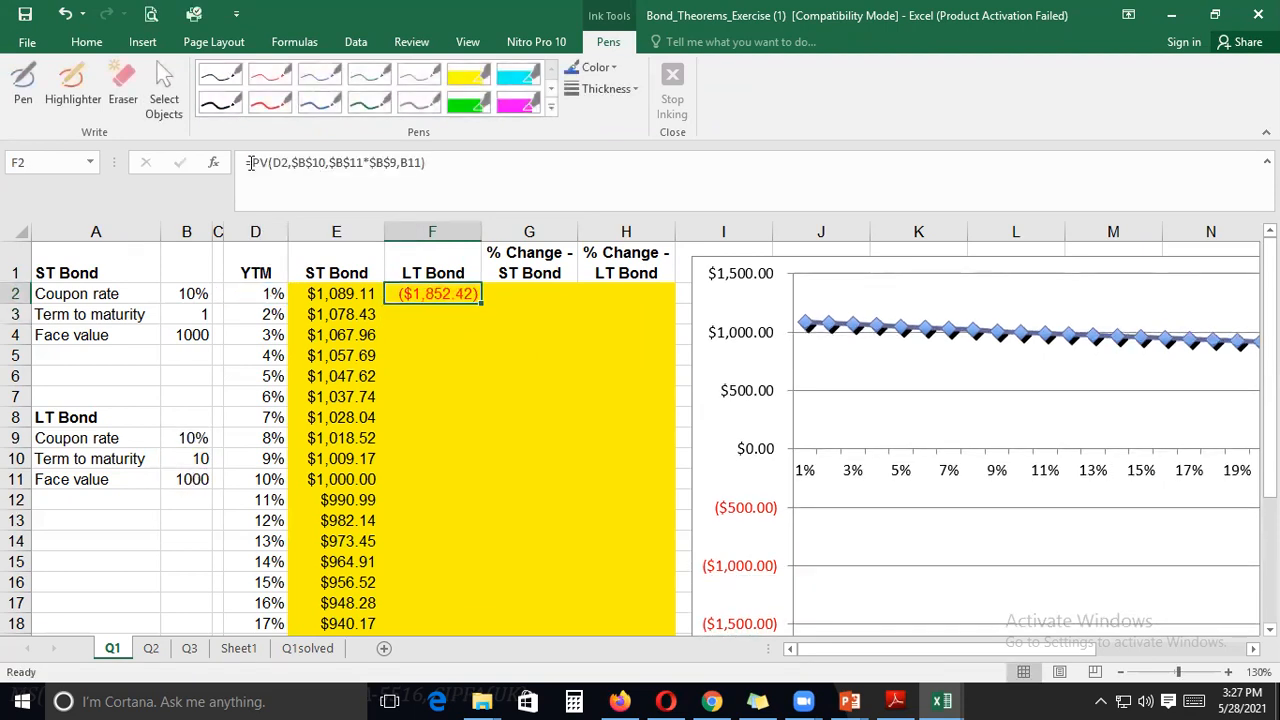
click(253, 162)
text(-)
key(Return)
key(Up)
Copy the F2 price formula with its relative B11 reference down the LT Bond column through row 21
key(ctrl+c)
key(shift+Down)
key(shift+Down)
key(shift+Down)
key(shift+Down)
key(shift+Down)
key(shift+Down)
key(shift+Down)
key(shift+Down)
key(shift+Down)
key(shift+Down)
key(shift+Down)
key(shift+Down)
key(shift+Down)
key(shift+Down)
key(shift+Down)
key(shift+Down)
key(shift+Down)
key(shift+Down)
key(shift+Down)
key(shift+Down)
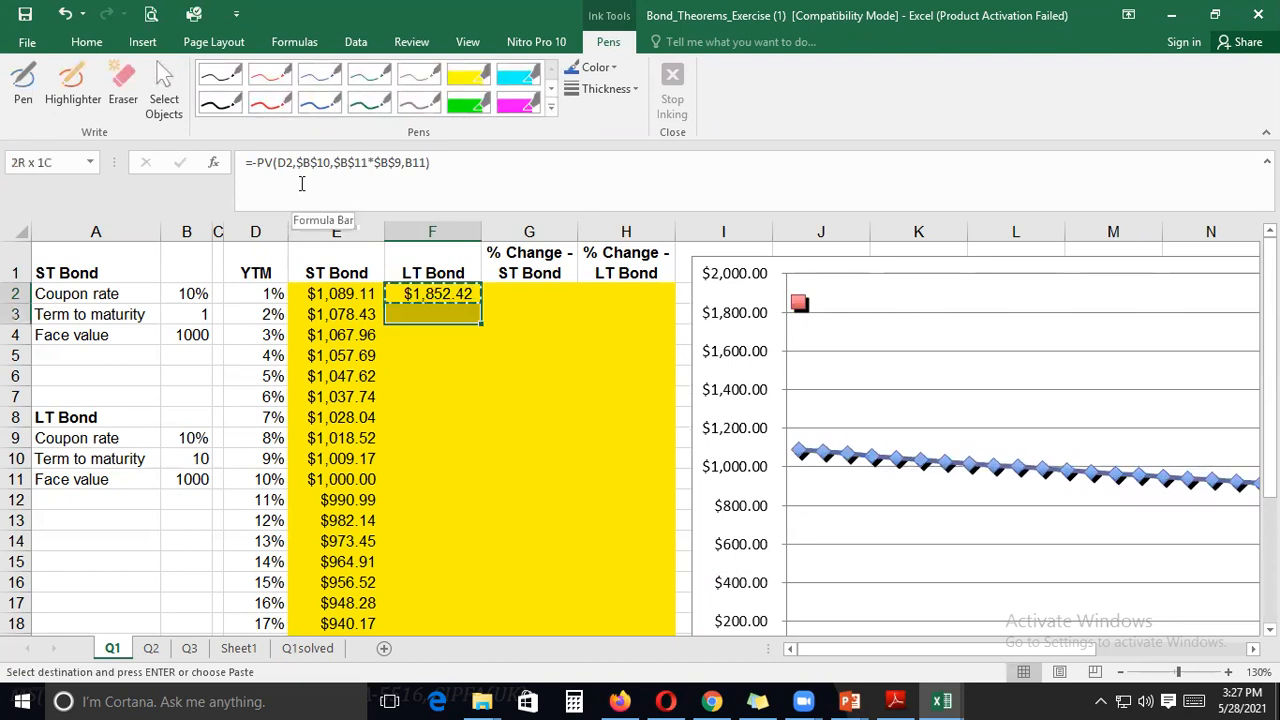
key(shift+Up)
key(shift+Up)
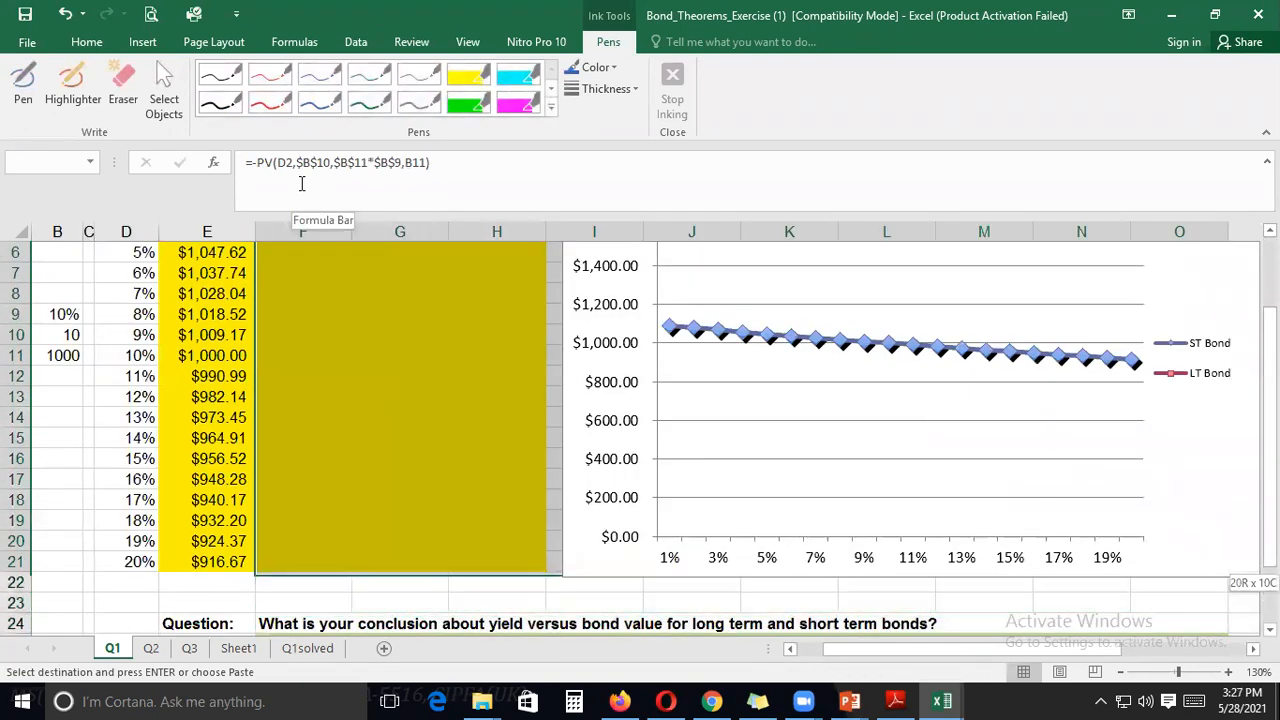
key(shift+Left)
key(shift+Left)
key(shift+Left)
key(shift+Left)
key(shift+Left)
key(shift+Left)
key(shift+Left)
key(shift+Left)
key(shift+Left)
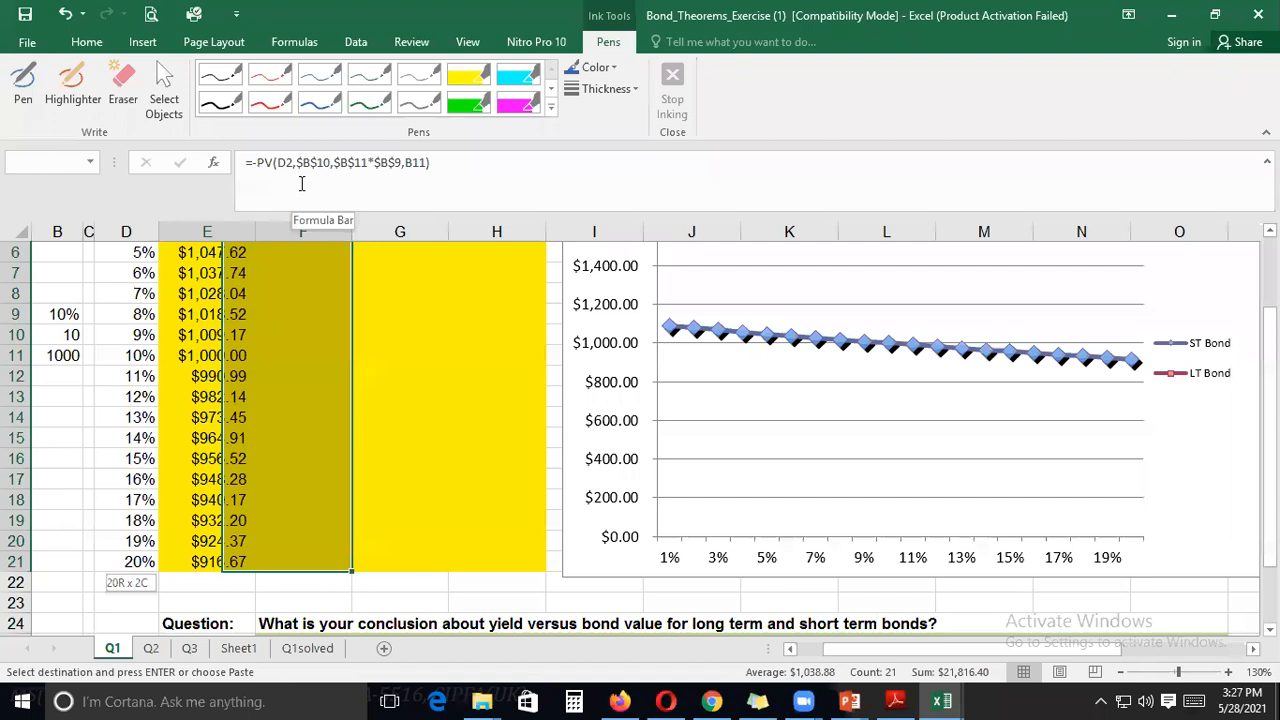
key(Return)
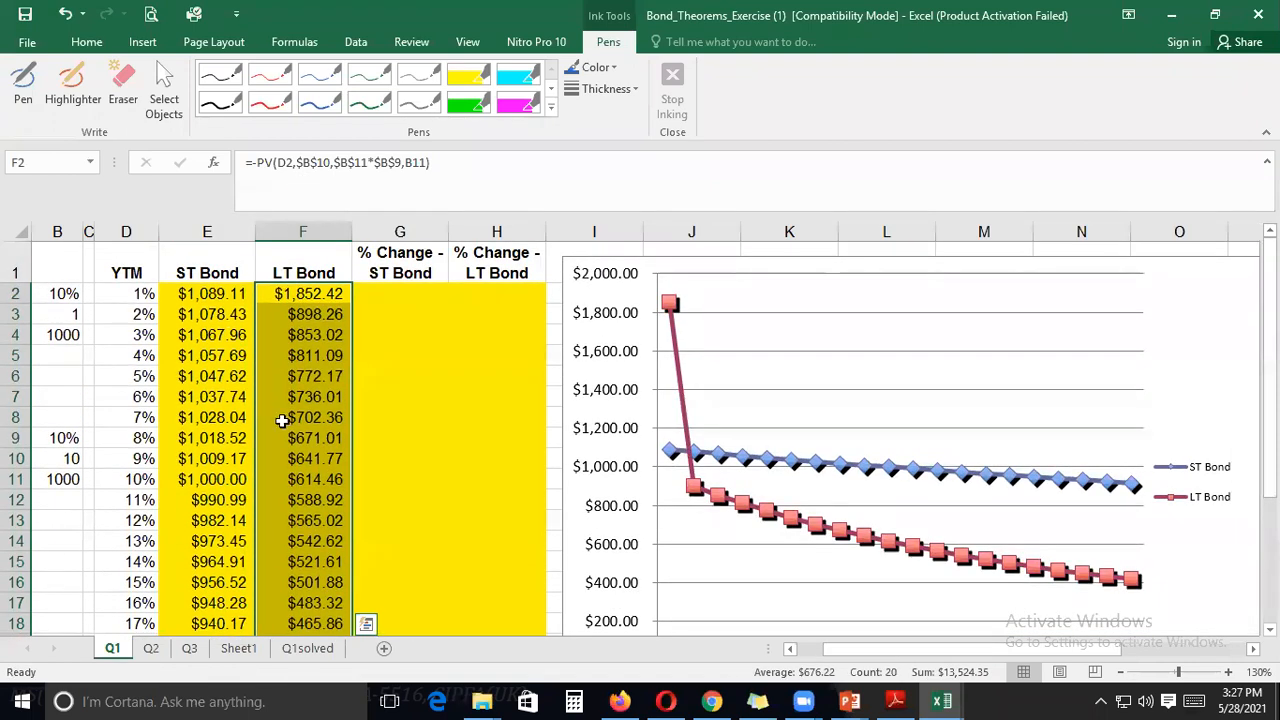
Compare the formulas in F2 and F3, and make the future value reference in F2 absolute as $B$11
click(810, 650)
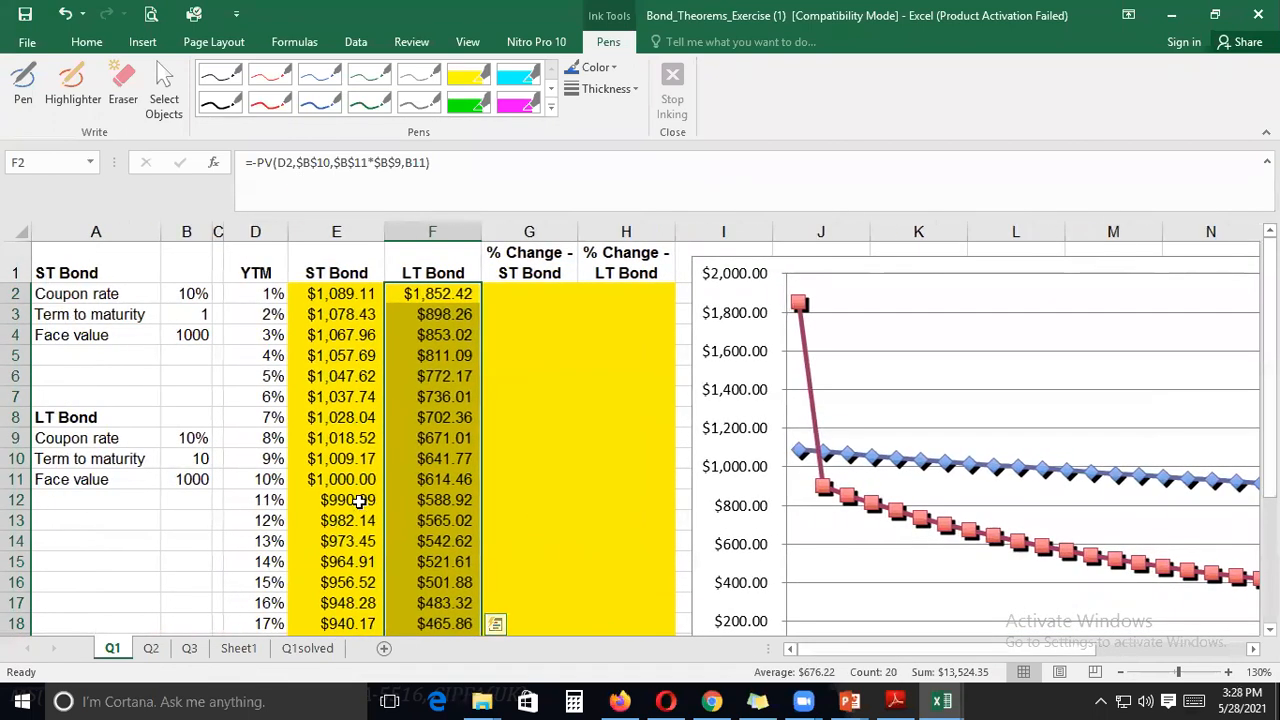
click(428, 296)
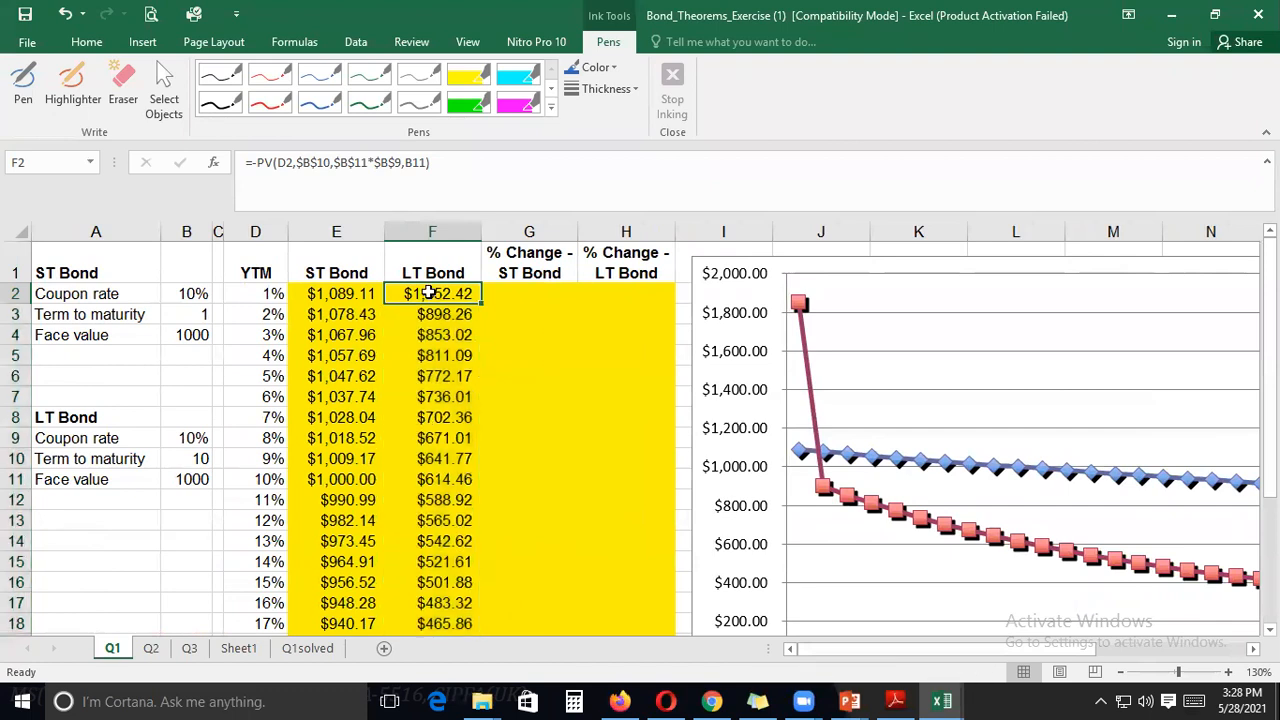
click(432, 312)
click(436, 291)
click(432, 313)
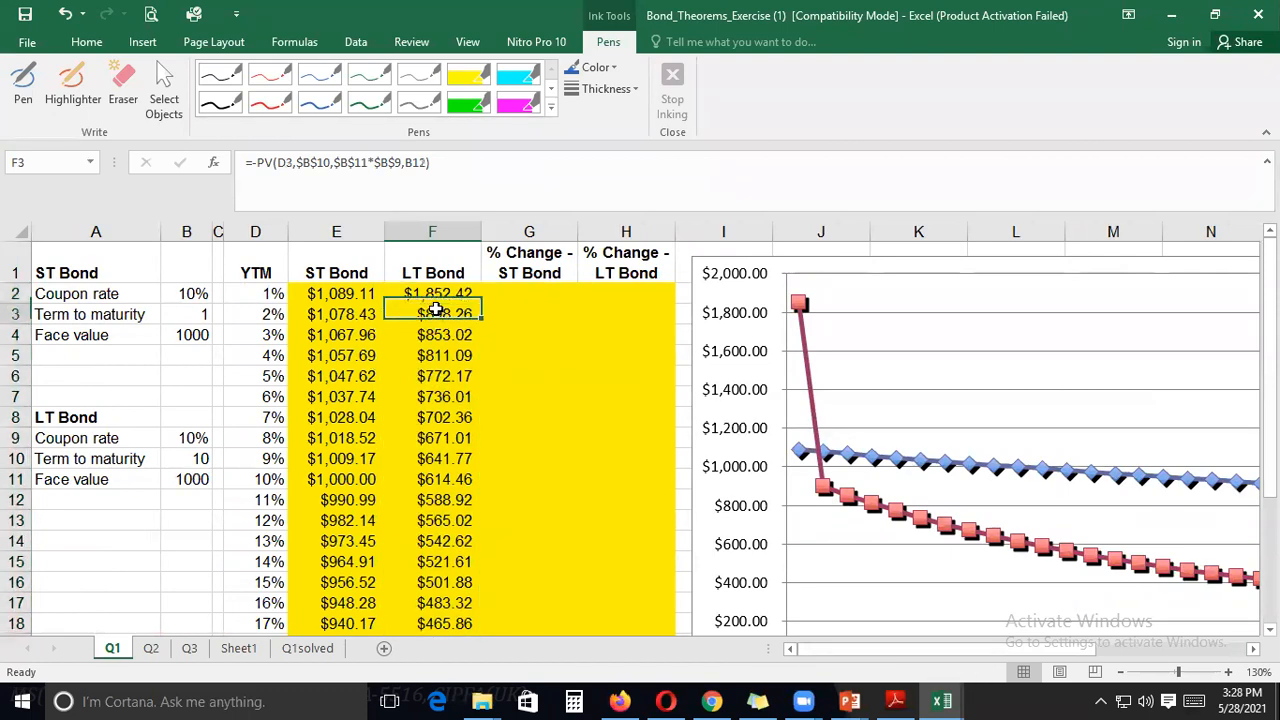
click(436, 294)
click(415, 162)
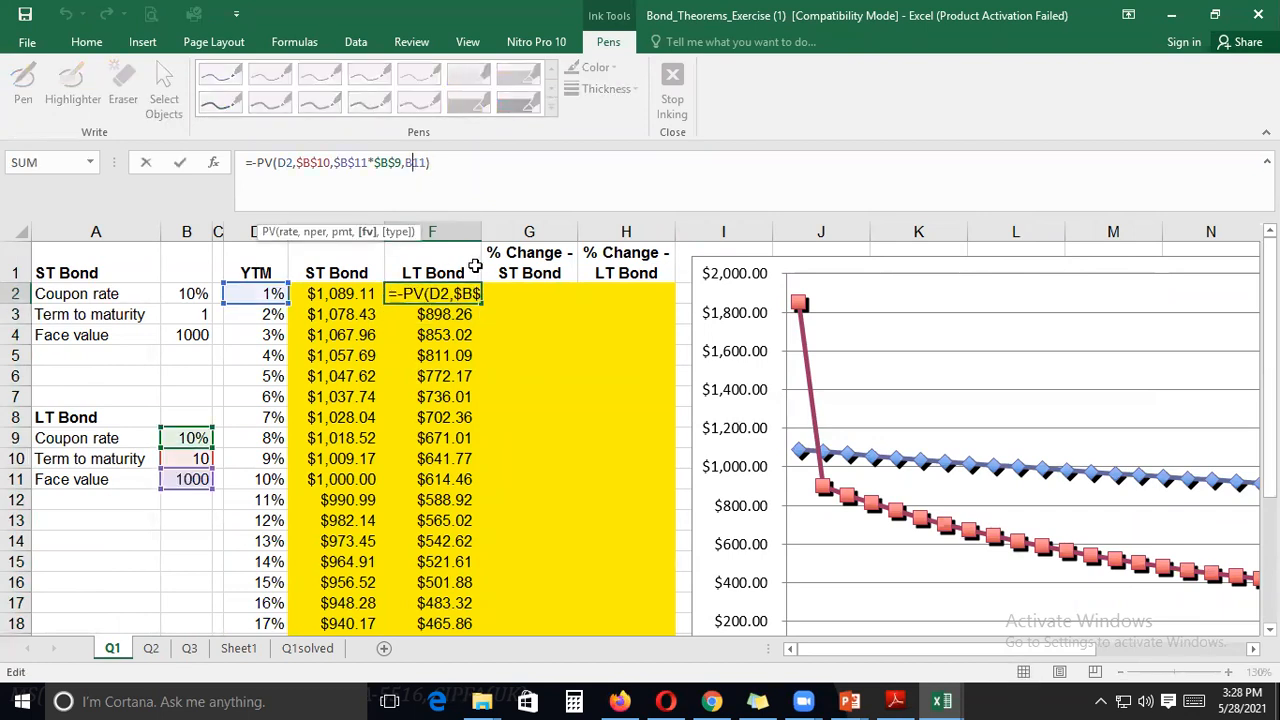
key(F4)
key(Return)
key(Up)
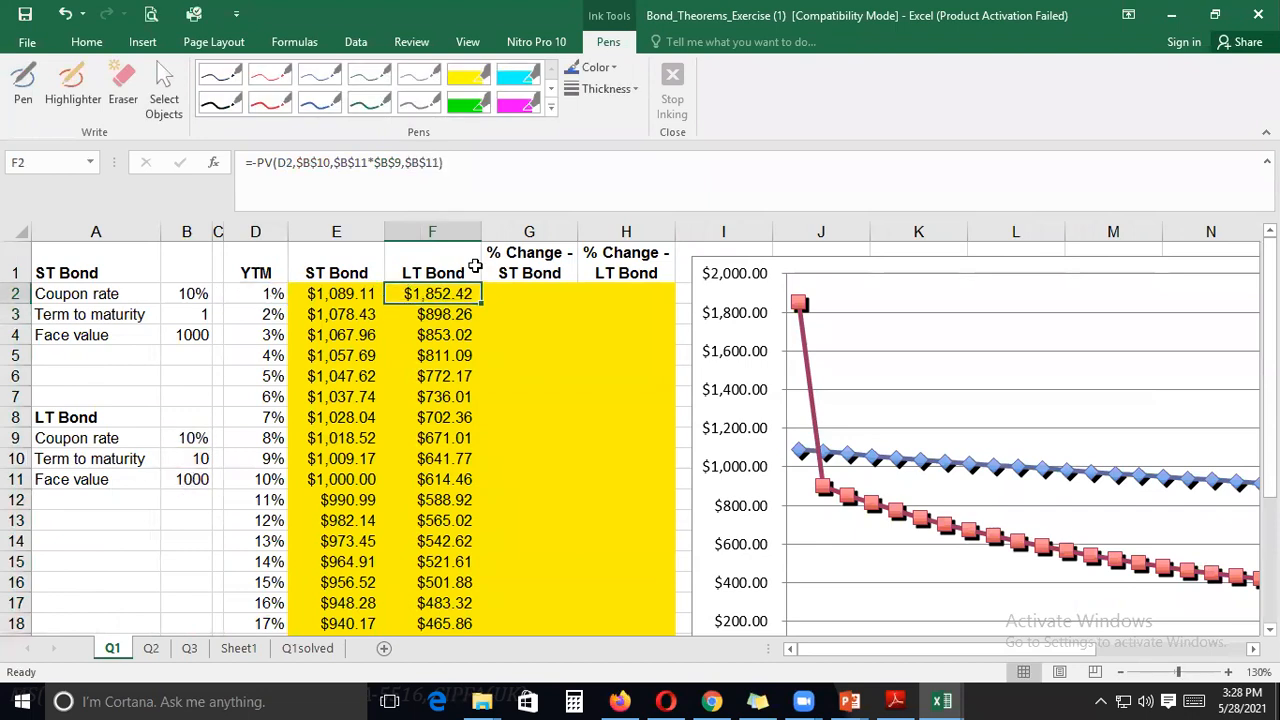
Copy the corrected F2 formula over the LT Bond prices down to F21
key(ctrl+c)
key(ctrl+shift+Down)
key(ctrl+v)
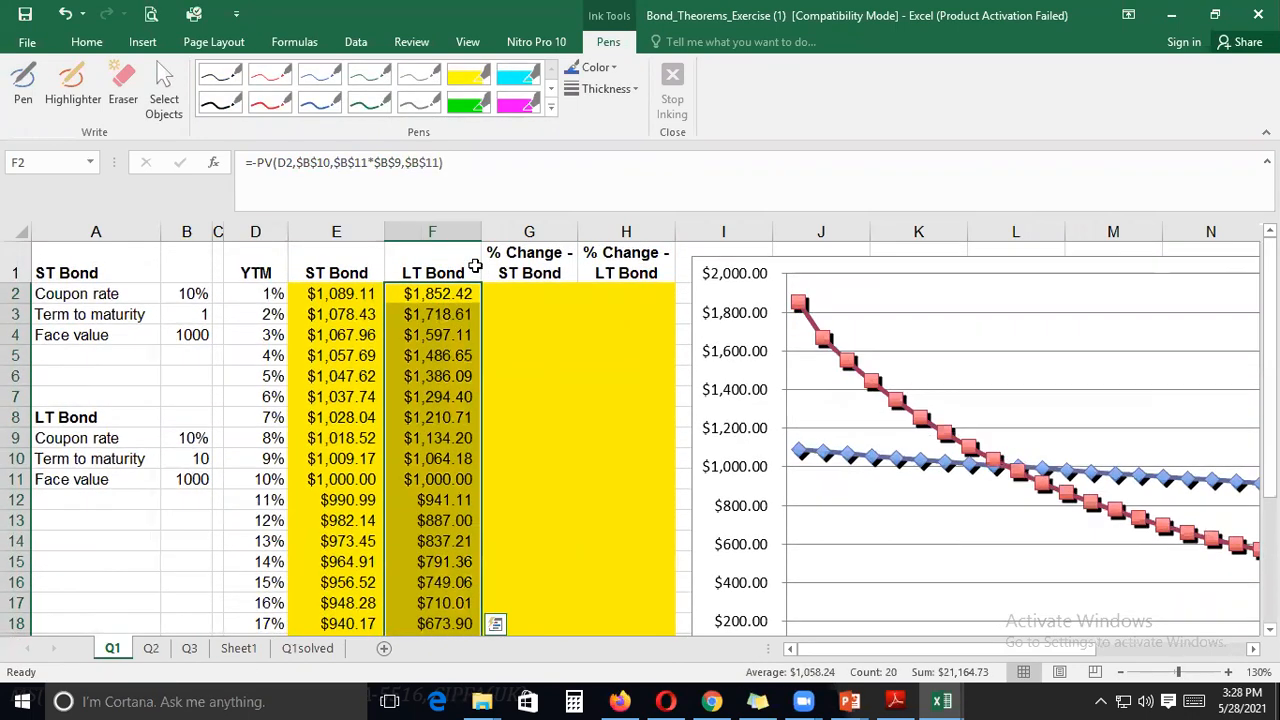
Examine the LT Bond prices and compare both bonds' prices in the 10% YTM row, E11:F11
click(446, 300)
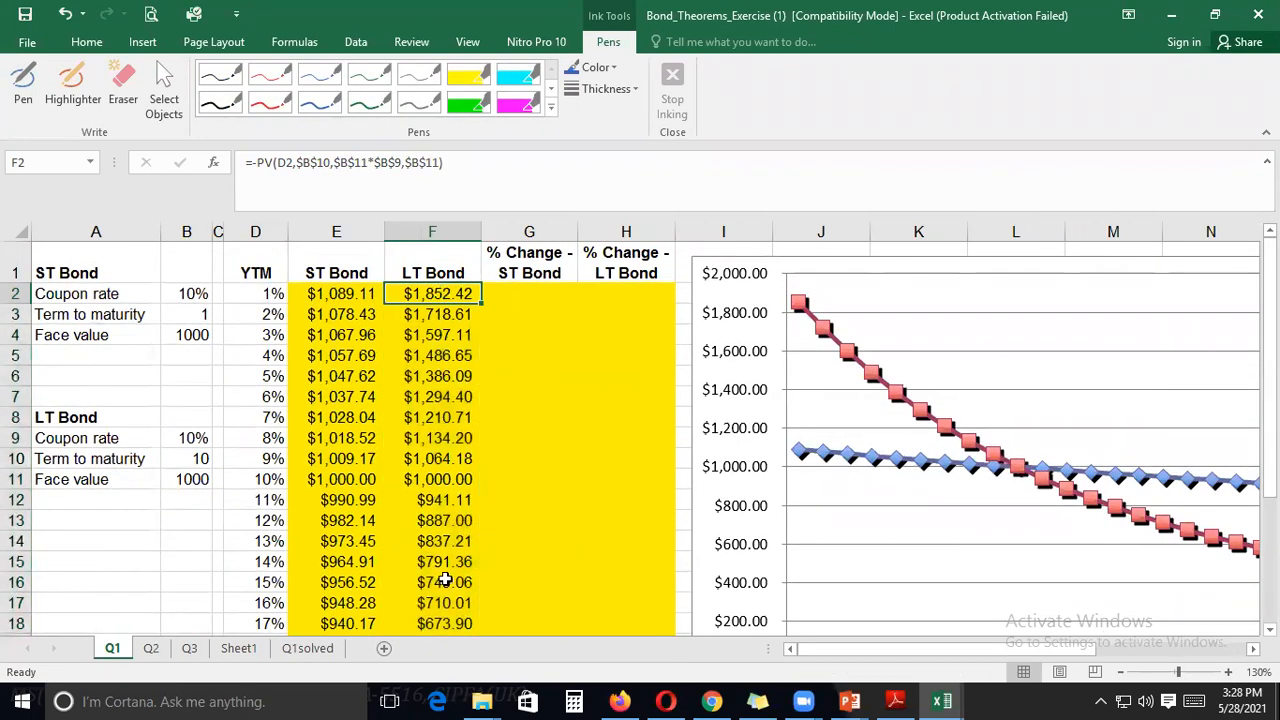
drag(428, 479, 290, 479)
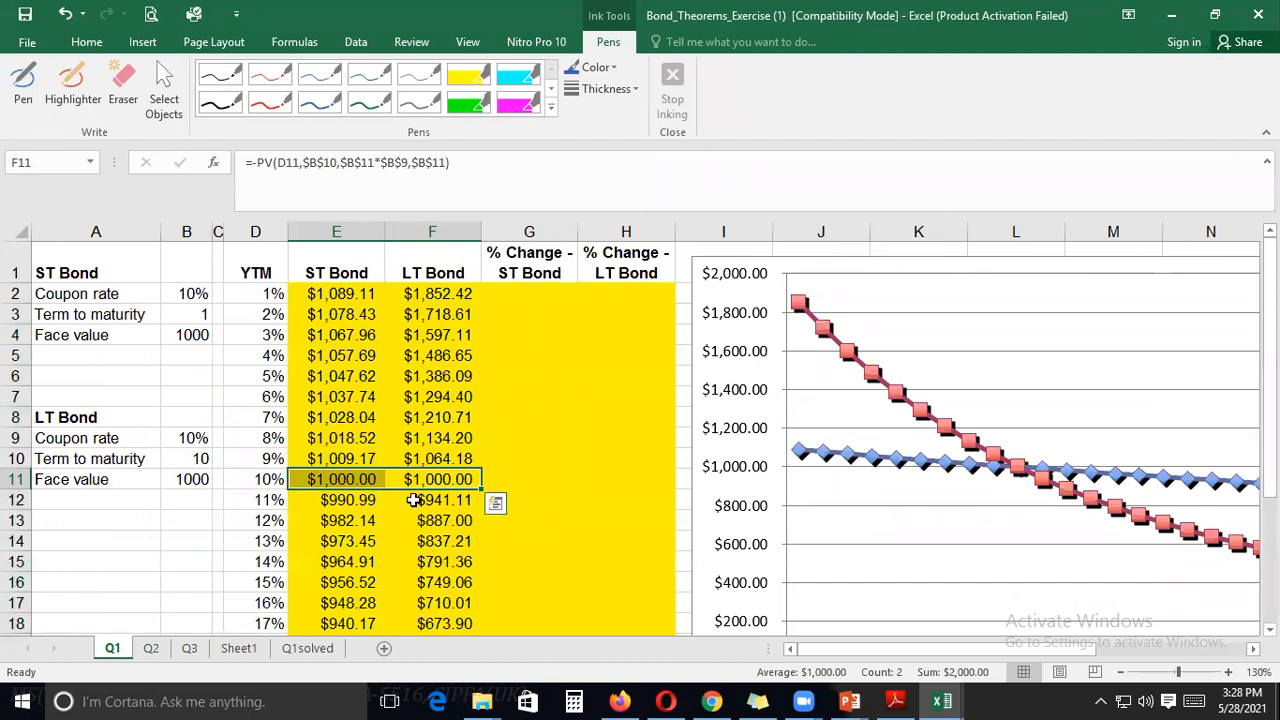
mouse_move(1000, 650)
mouse_down()
mouse_move(1037, 651)
mouse_move(1022, 650)
mouse_up()
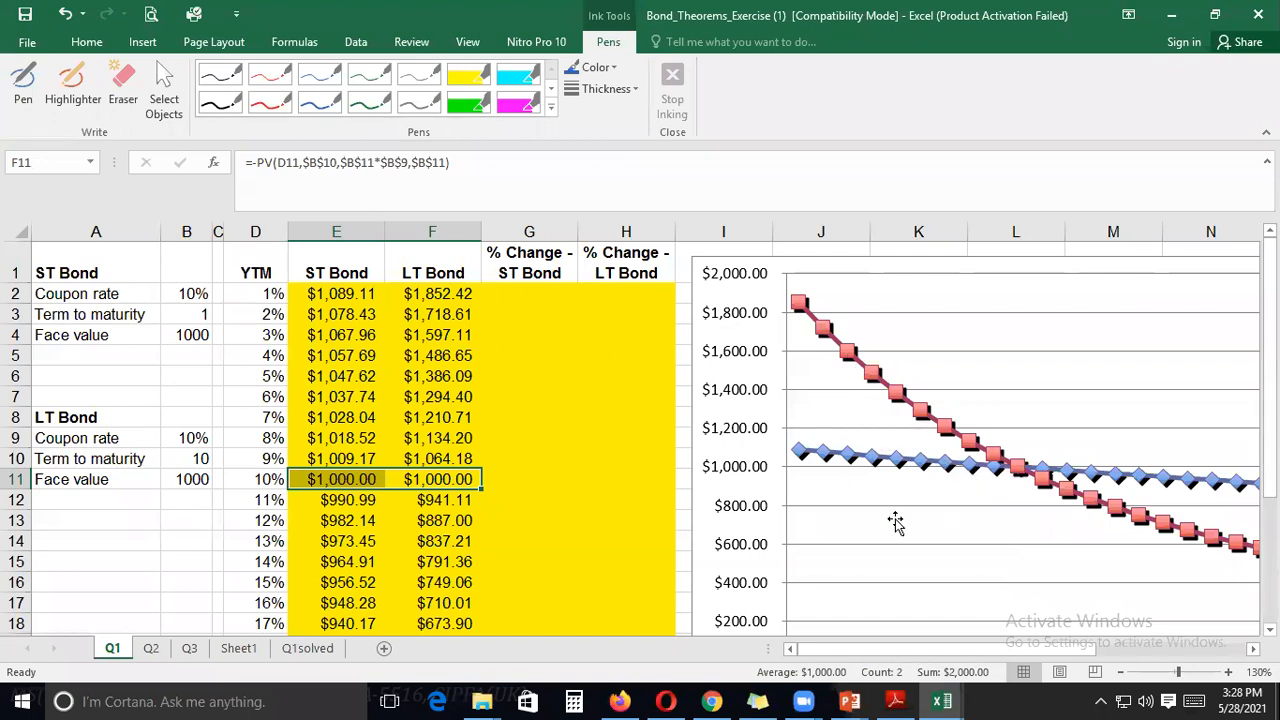
Enter =(E3-E2)/E2 in G3 to calculate the ST Bond's percentage price change
click(529, 293)
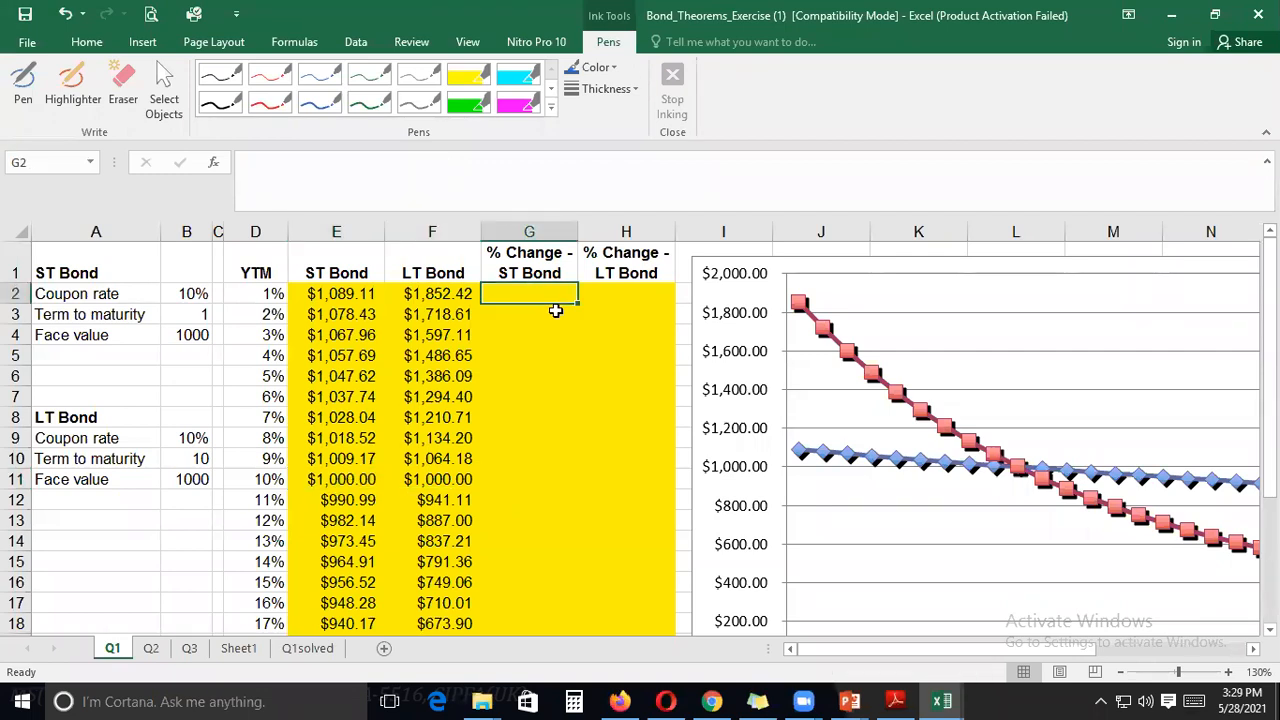
click(556, 313)
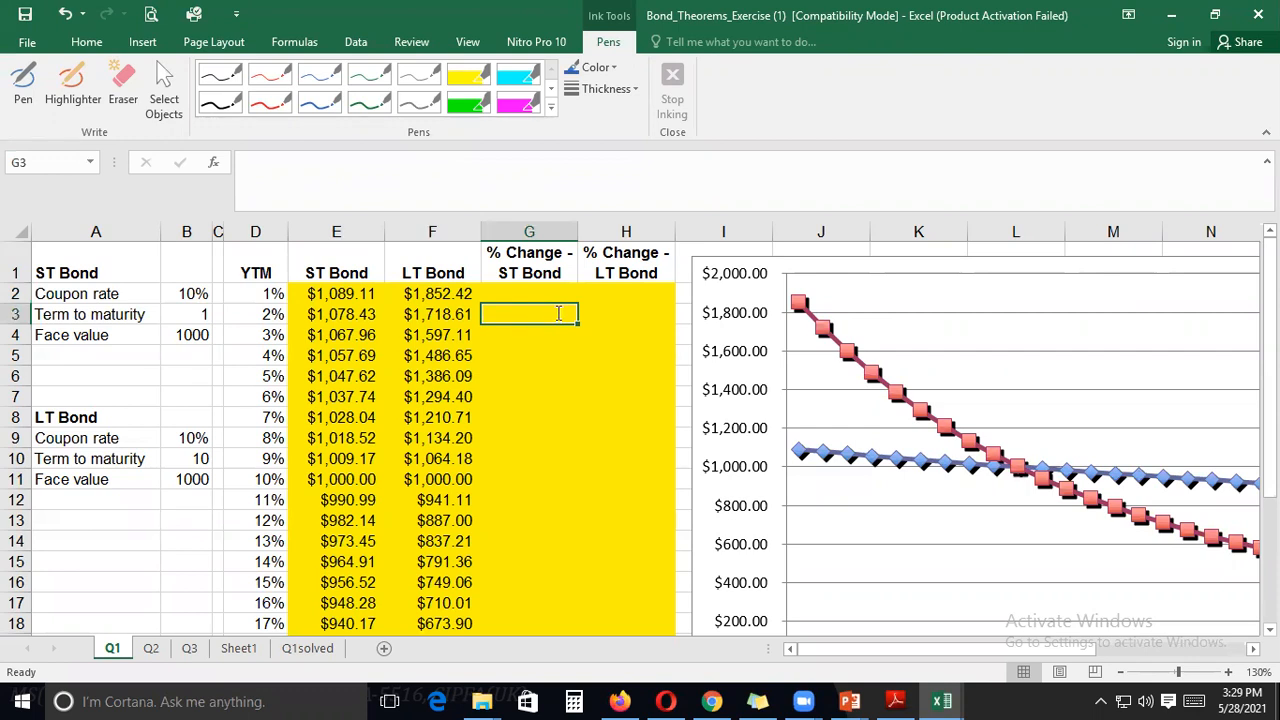
text(=)
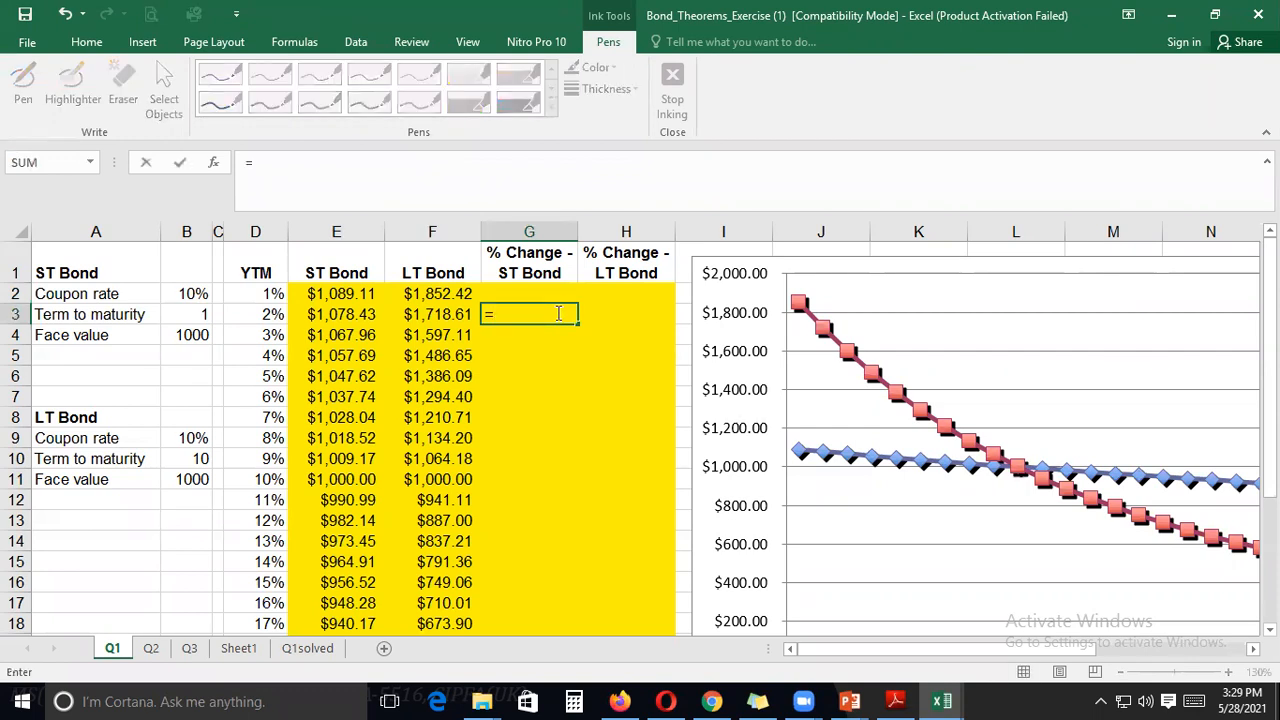
text(()
key(Left)
key(Left)
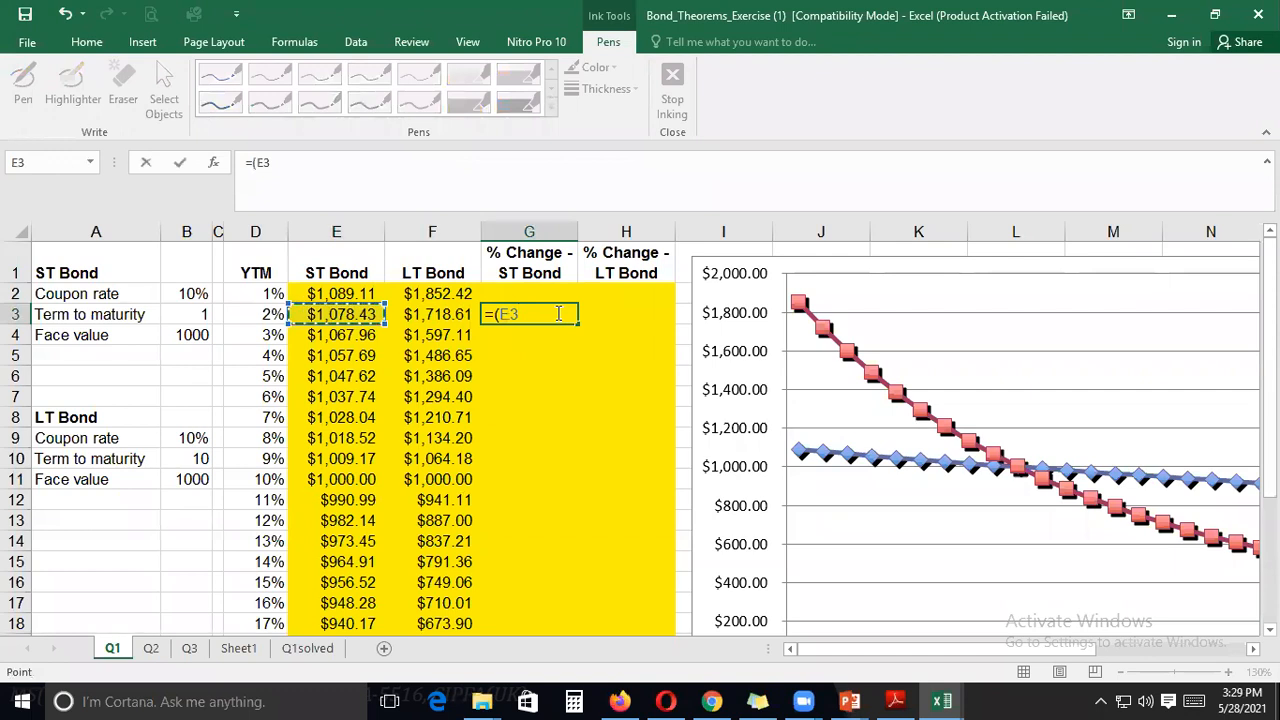
text(-)
key(Left)
key(Left)
key(Up)
text()/)
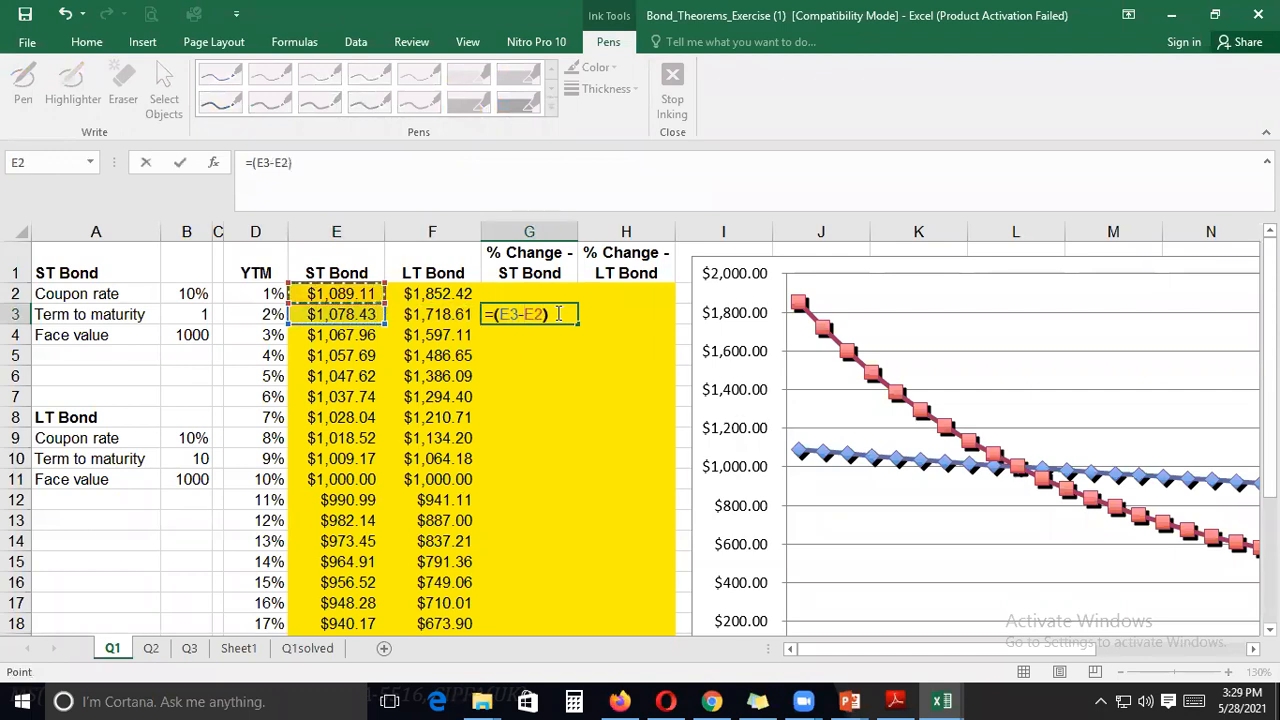
key(Left)
key(Left)
key(Up)
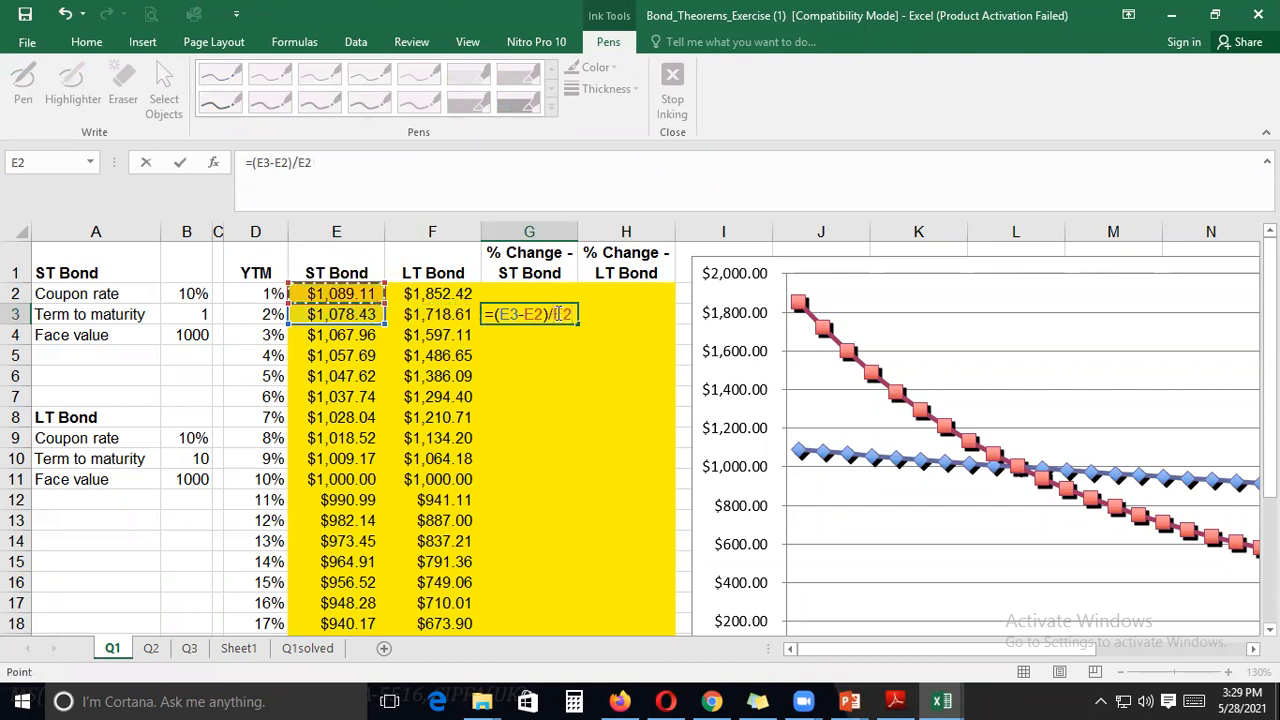
key(Return)
Copy the G3 percentage change formula across both % Change columns, filling G3:H21
click(556, 314)
key(ctrl+c)
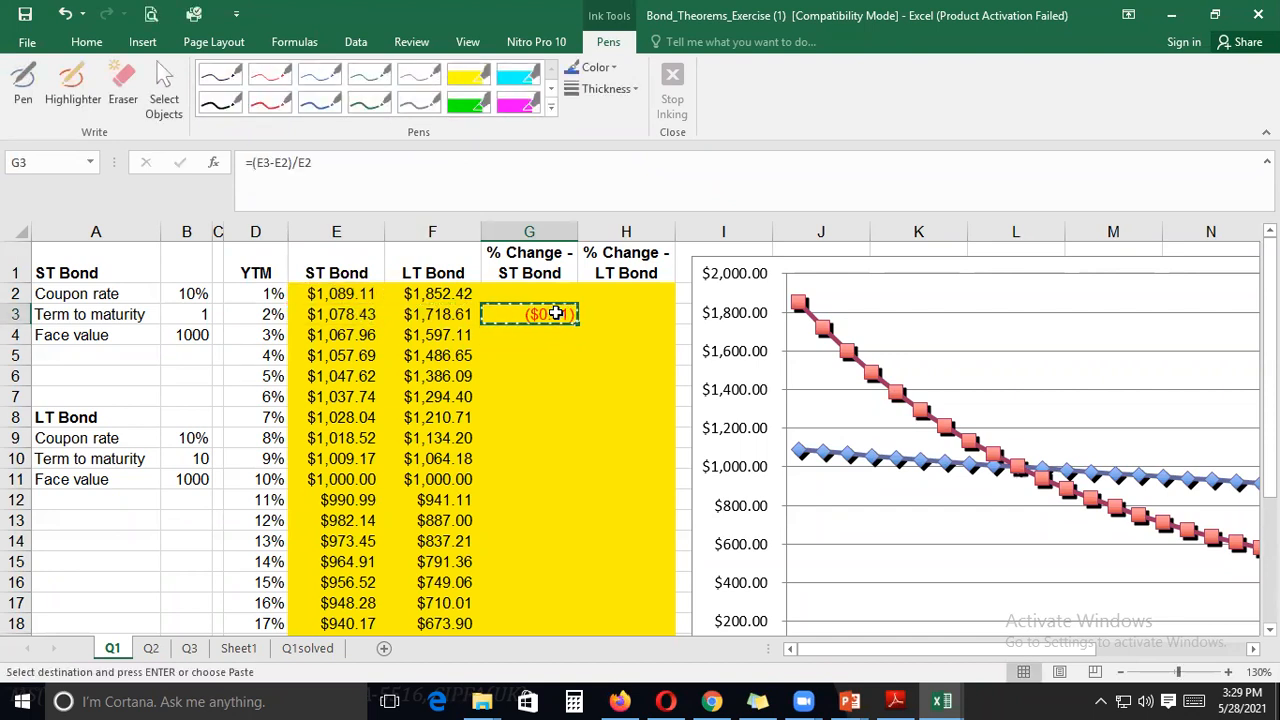
key(shift+Right)
key(shift+Down)
key(shift+Down)
key(shift+Down)
key(shift+Down)
key(shift+Down)
key(shift+Down)
key(shift+Down)
key(shift+Down)
key(shift+Down)
key(shift+Down)
key(shift+Down)
key(shift+Down)
key(shift+Down)
key(shift+Down)
key(shift+Down)
key(shift+Down)
key(shift+Down)
key(shift+Down)
key(shift+Down)
key(shift+Down)
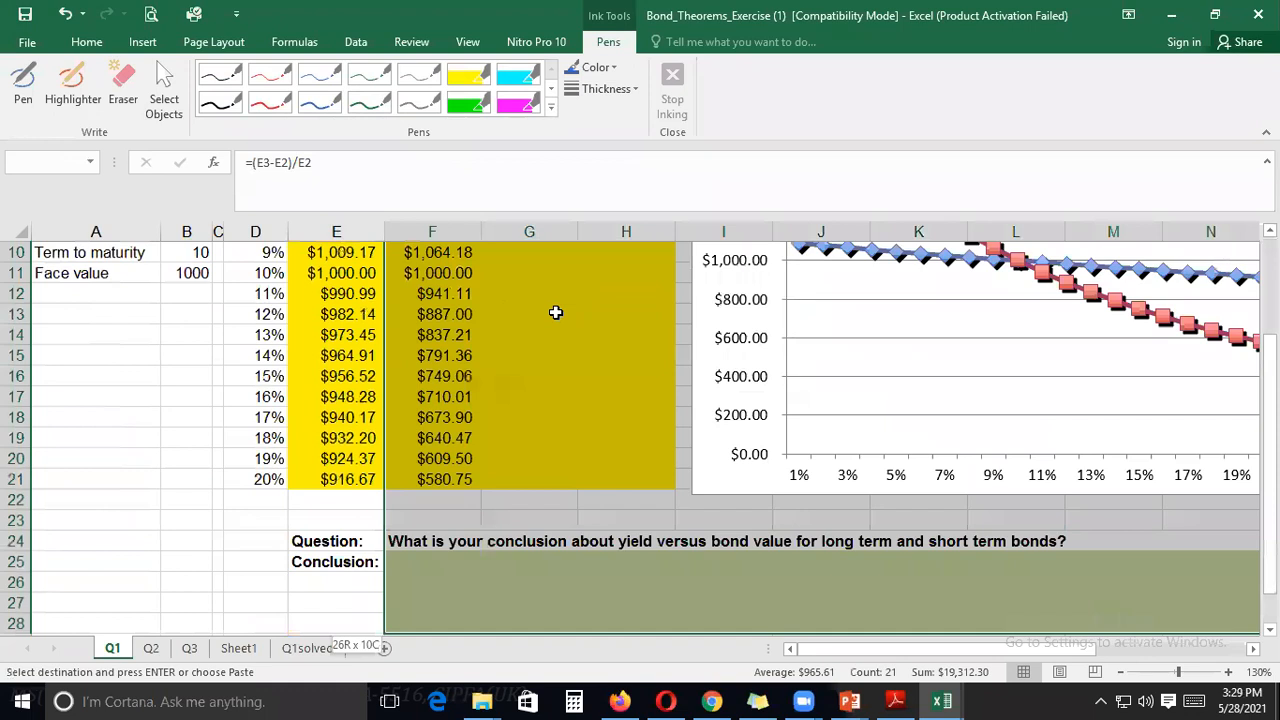
key(shift+Up)
key(shift+Up)
key(shift+Up)
key(shift+Up)
key(shift+Up)
key(shift+Up)
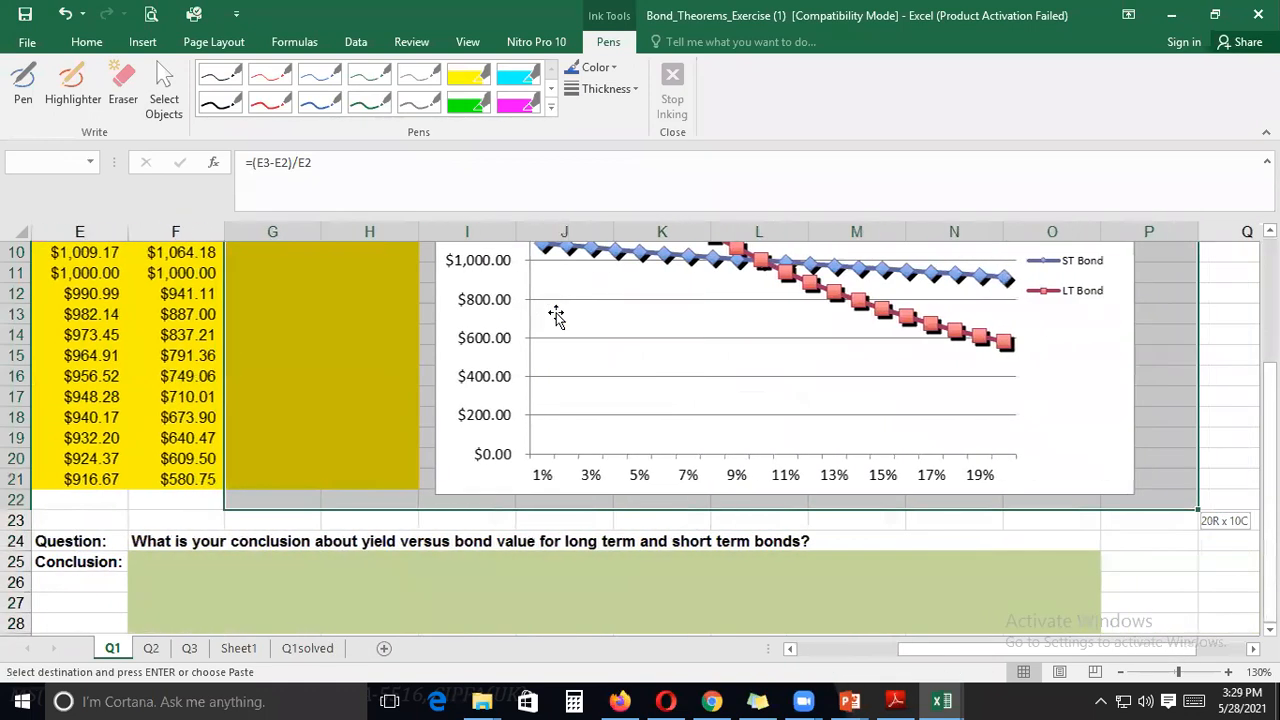
key(shift+Left)
key(shift+Left)
key(shift+Left)
key(shift+Left)
key(shift+Left)
key(shift+Left)
key(shift+Left)
key(shift+Left)
key(shift+Up)
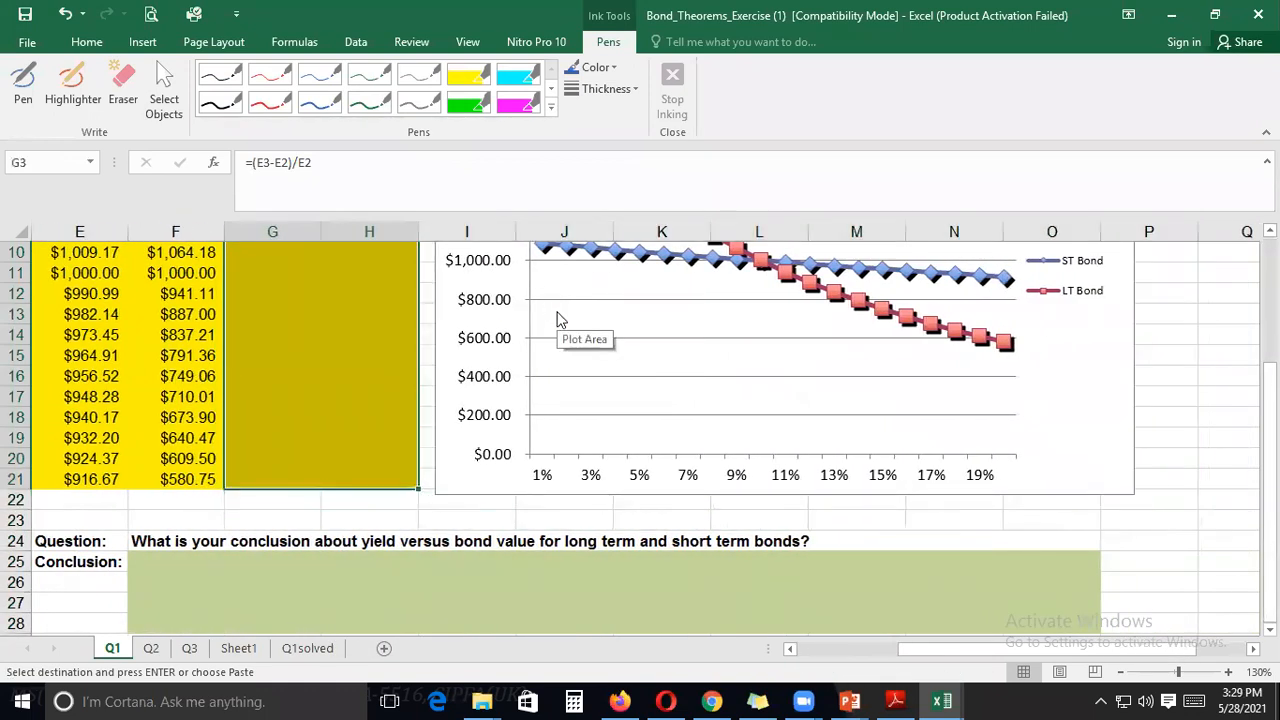
scroll(560, 318, up, 3)
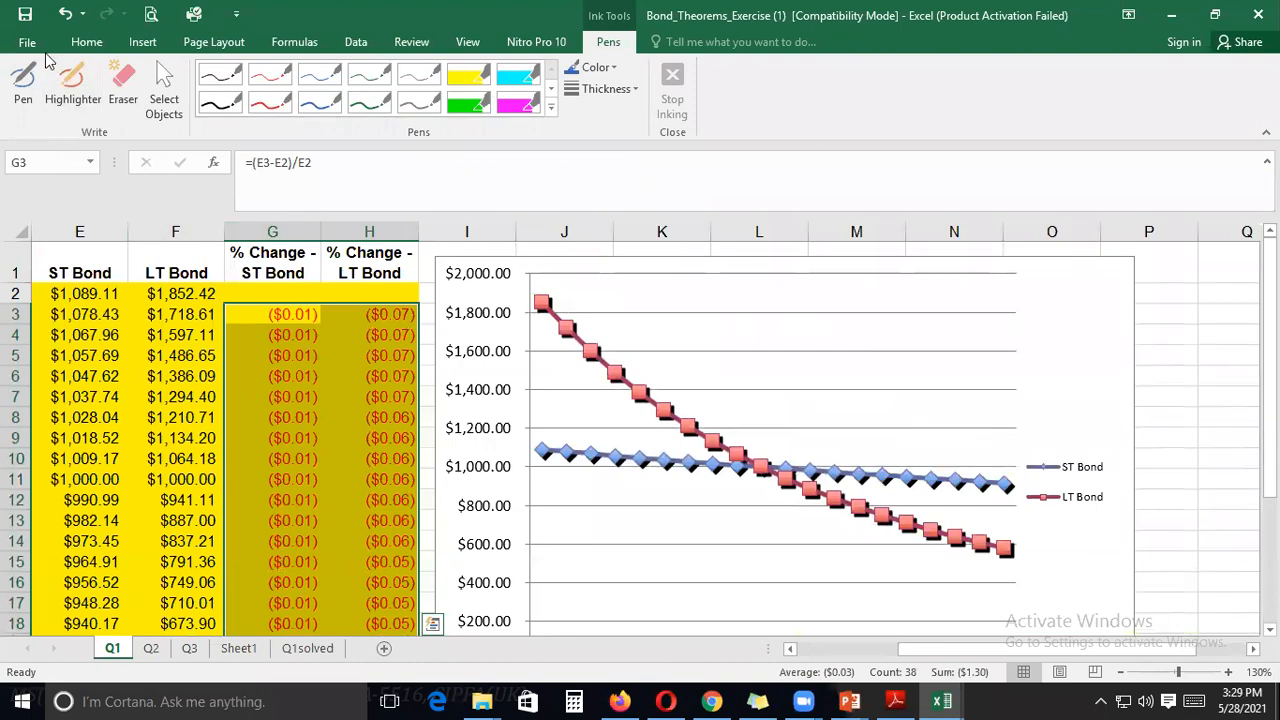
Format the percentage changes in G3:H21 as percentages with three decimal places
click(87, 41)
click(636, 104)
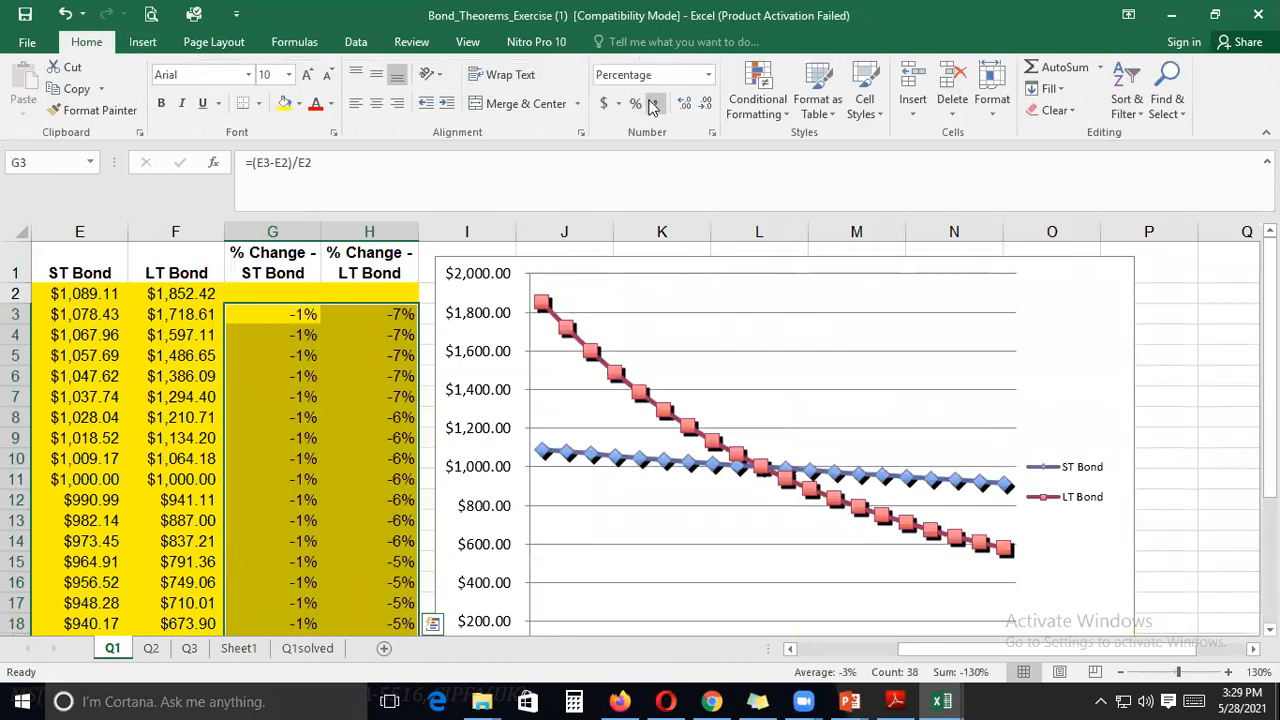
click(685, 104)
click(685, 104)
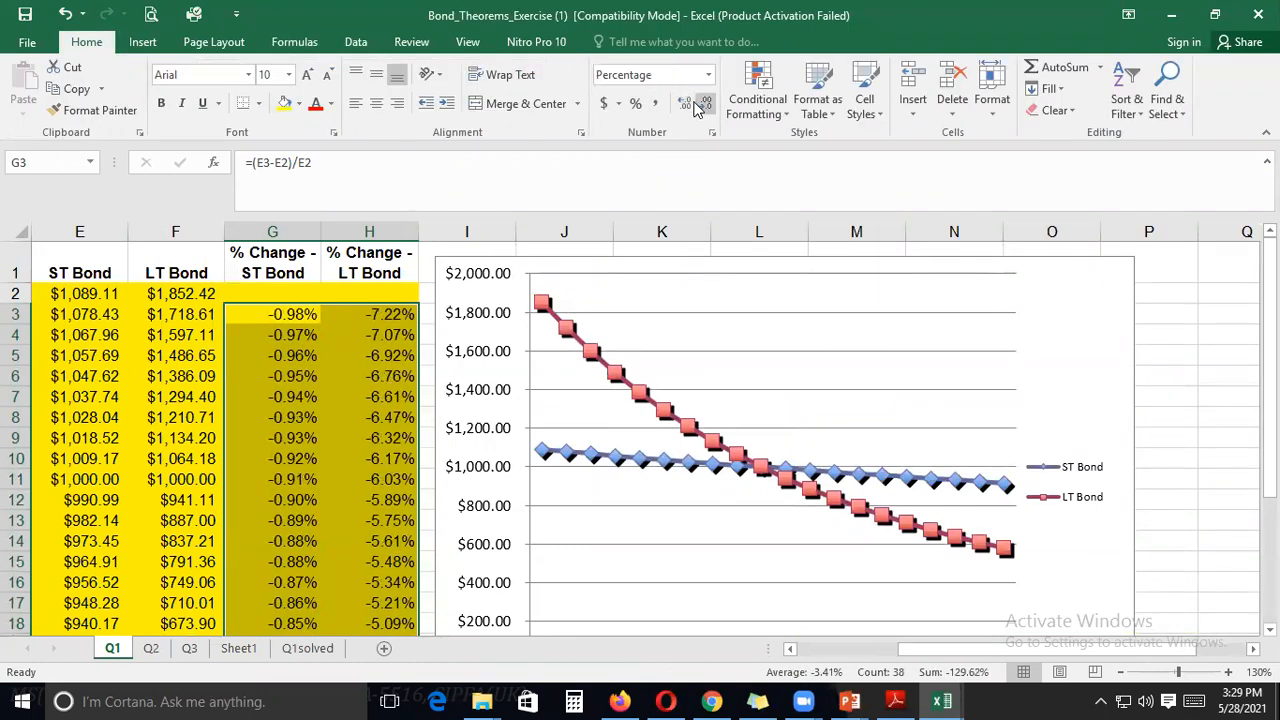
click(685, 104)
click(303, 296)
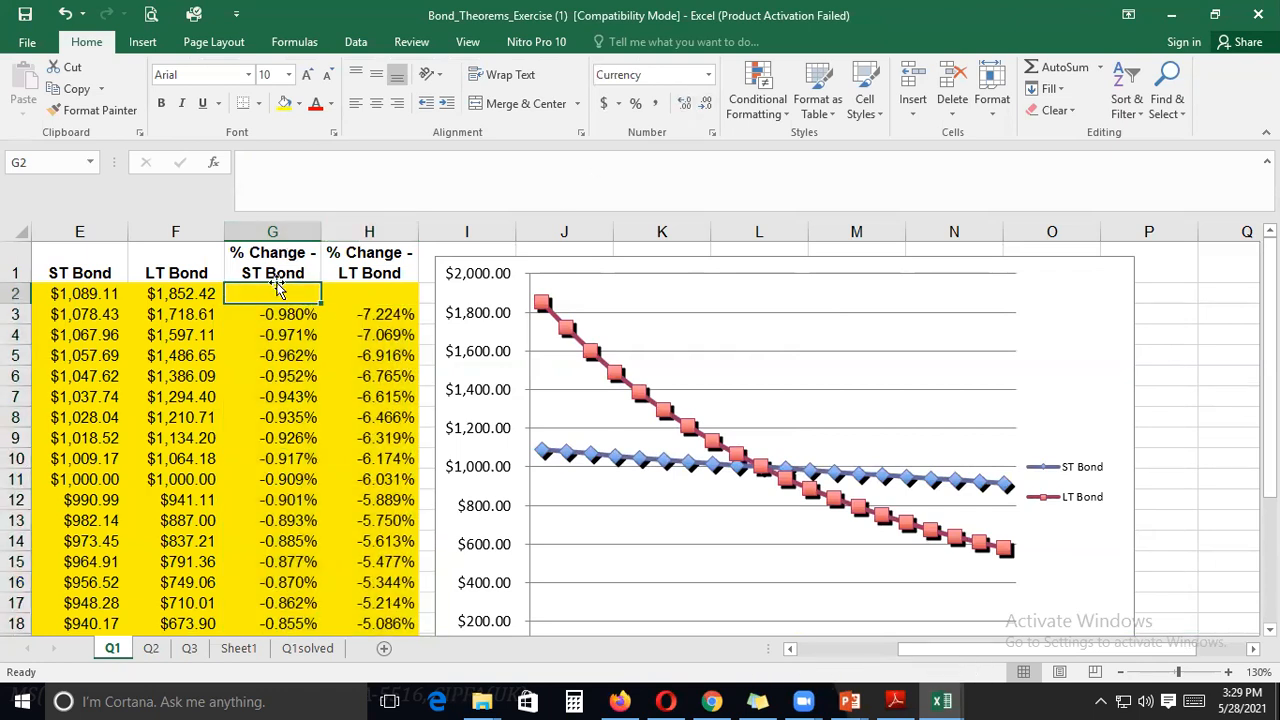
Examine the ST Bond percentage changes in column G and compare them with the LT Bond changes in column H
click(294, 333)
drag(286, 294, 287, 597)
scroll(630, 545, down, 2)
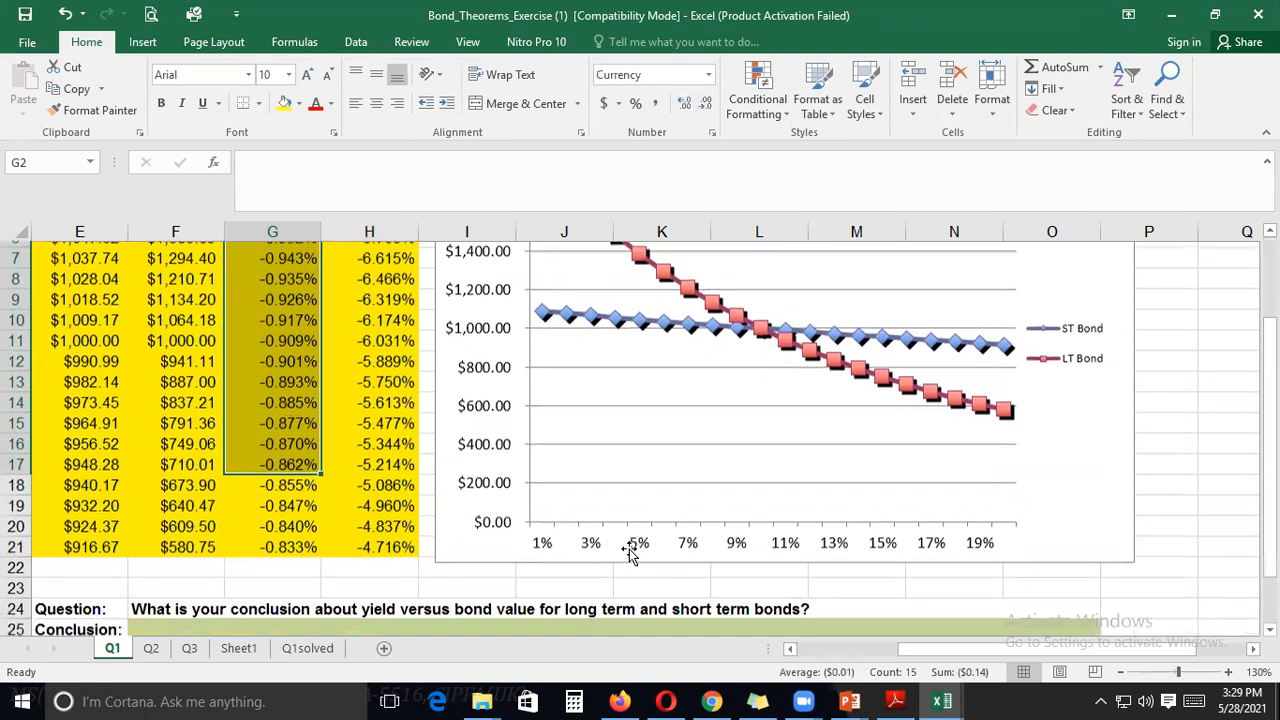
scroll(760, 449, up, 2)
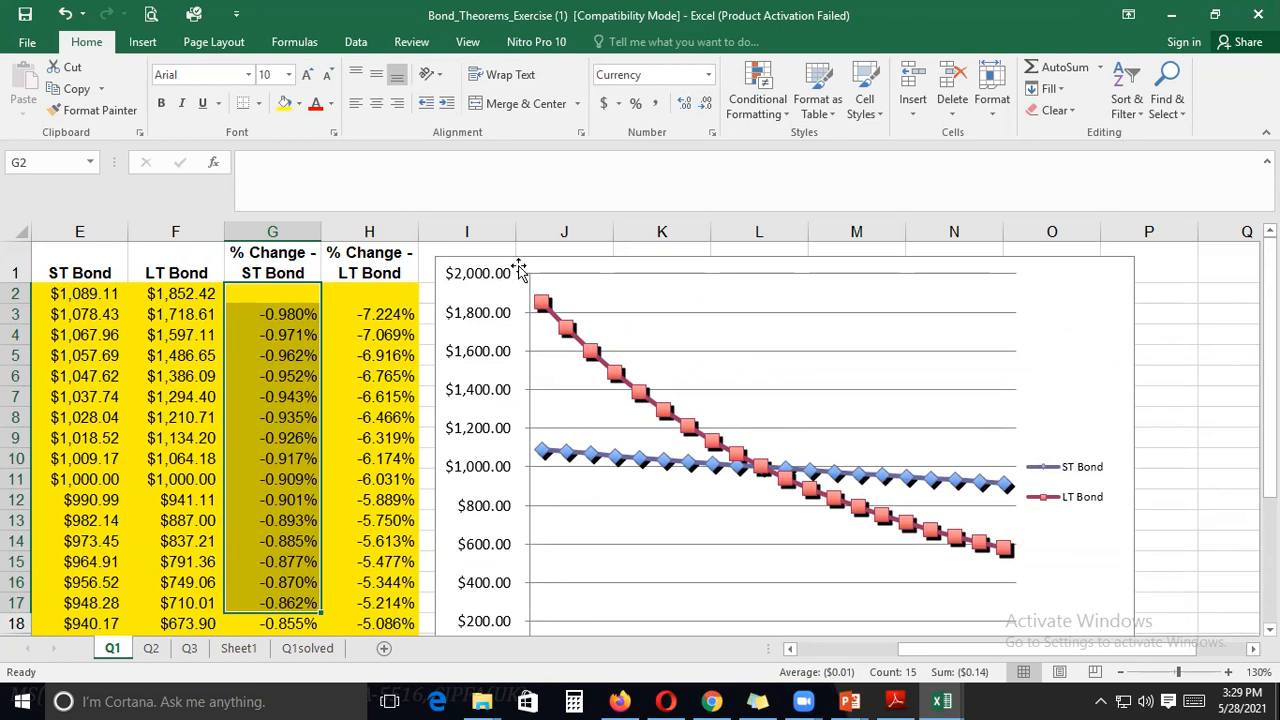
click(370, 330)
Clear the LT Bond prices in F2:F21 to check the effect on the chart, and undo the deletion
click(201, 296)
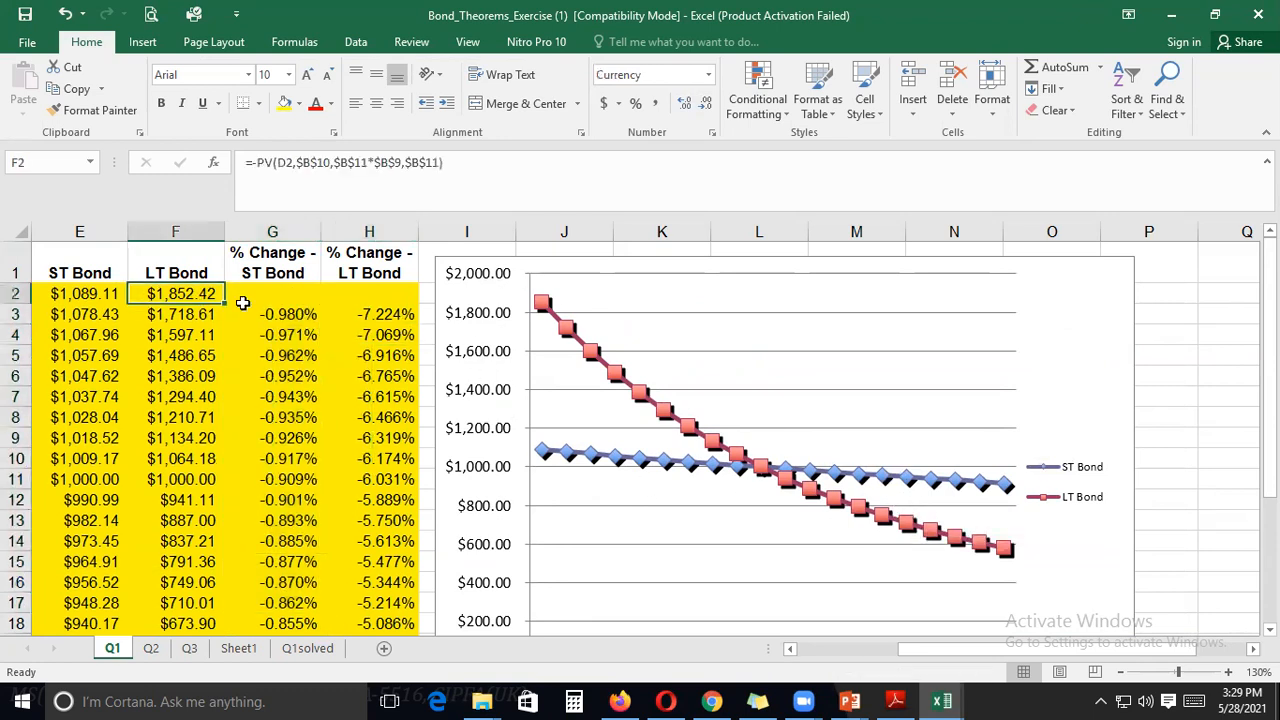
key(shift+Down)
key(shift+Down)
key(shift+Down)
key(shift+Down)
key(shift+Down)
key(shift+Down)
key(shift+Down)
key(shift+Down)
key(shift+Down)
key(shift+Down)
key(shift+Down)
key(shift+Down)
key(shift+Down)
key(shift+Down)
key(shift+Down)
key(shift+Down)
key(shift+Down)
key(shift+Down)
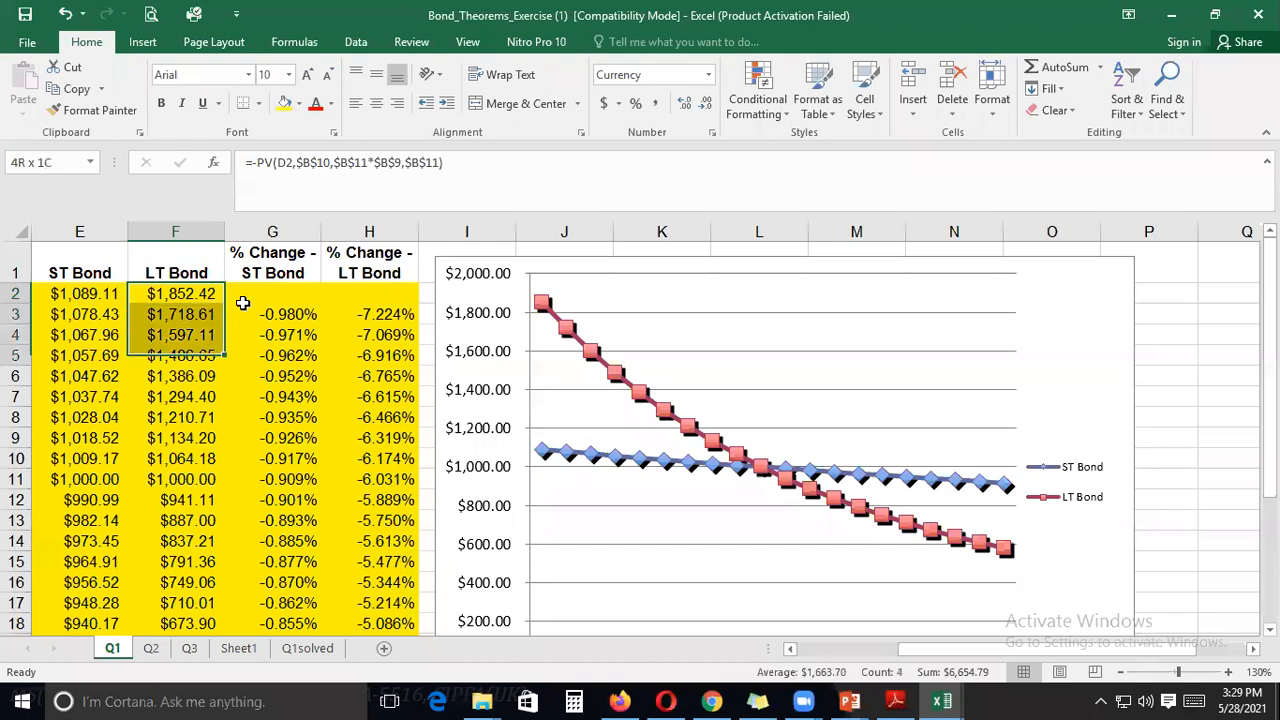
key(shift+Down)
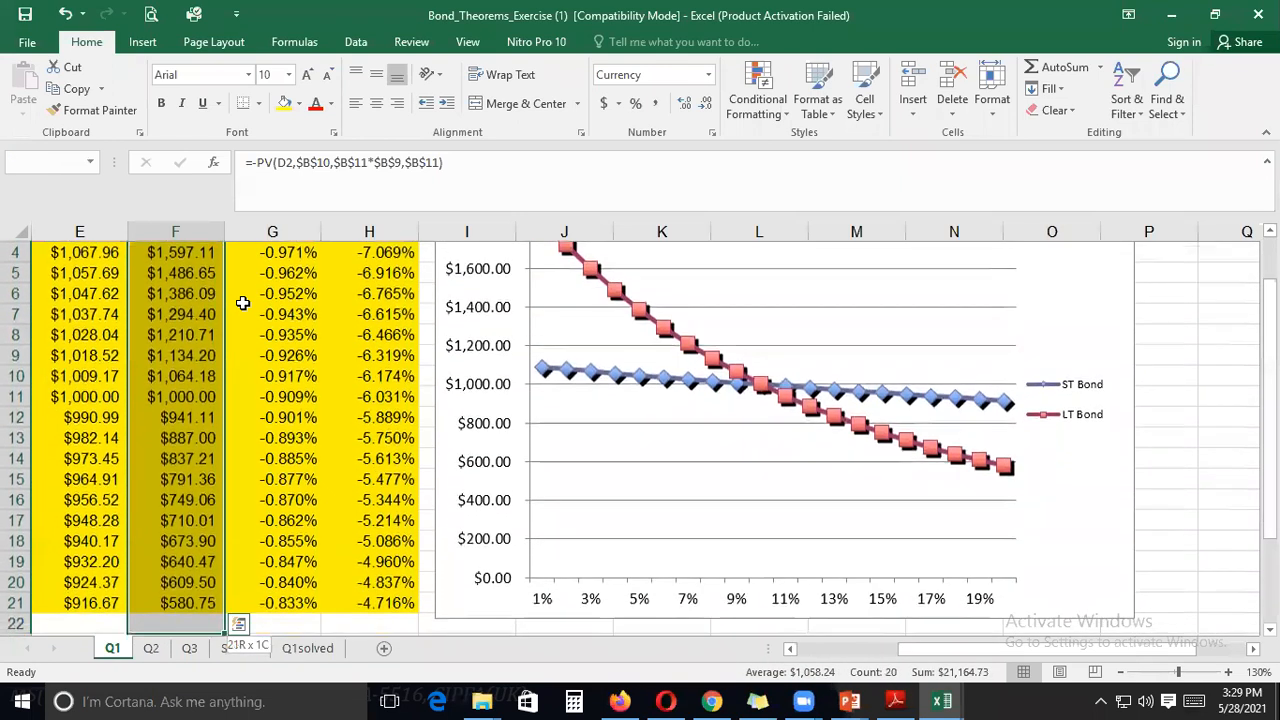
key(Delete)
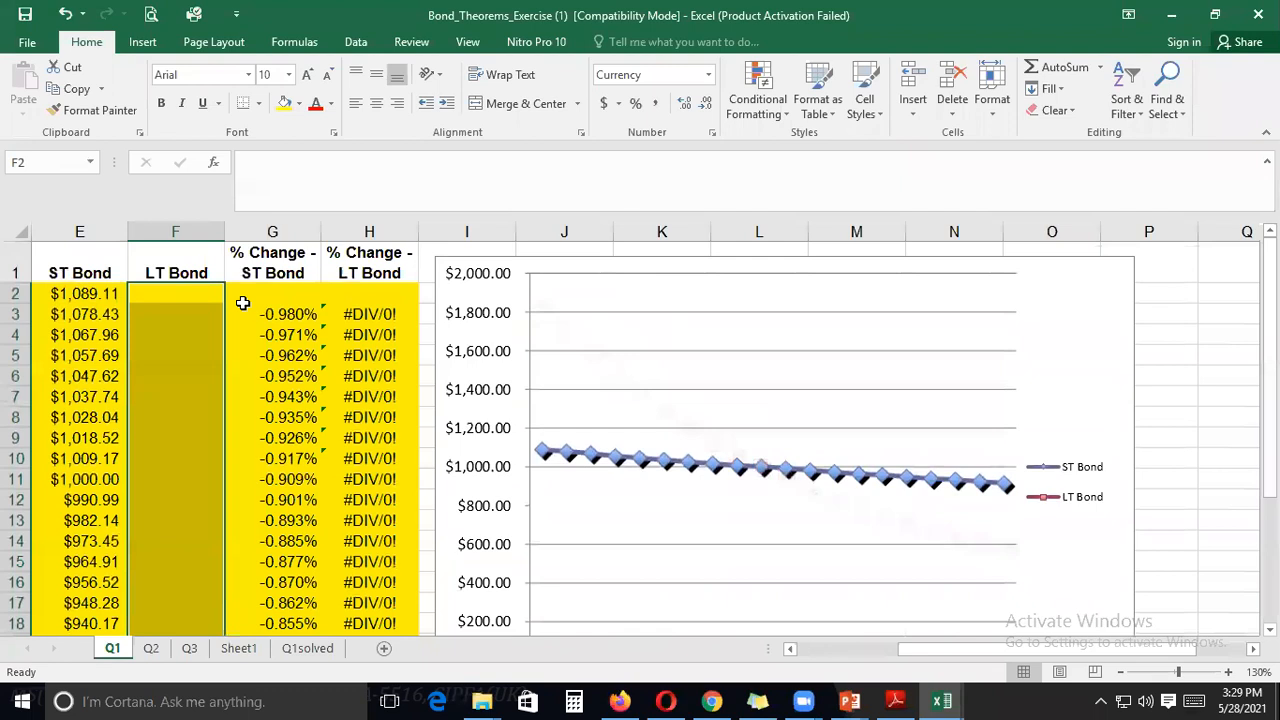
key(ctrl+z)
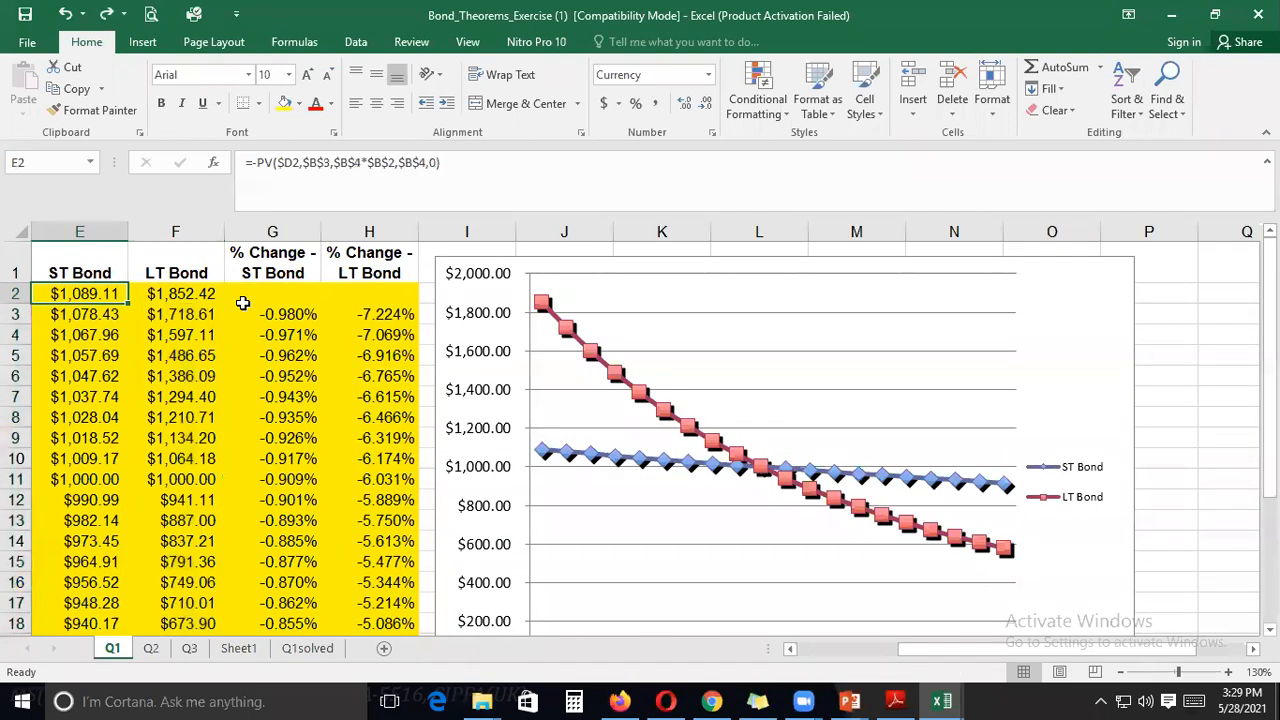
Insert the word "rate" after "yield" in the question text in F24
key(Home)
key(Right)
key(Right)
key(Right)
key(Right)
key(Right)
key(Right)
key(Down)
key(Down)
key(Down)
key(Down)
key(Down)
key(Down)
key(Down)
key(Down)
key(Down)
key(Down)
key(Down)
key(Down)
key(Down)
key(Down)
key(Down)
key(Down)
key(Down)
key(Down)
key(Down)
key(Down)
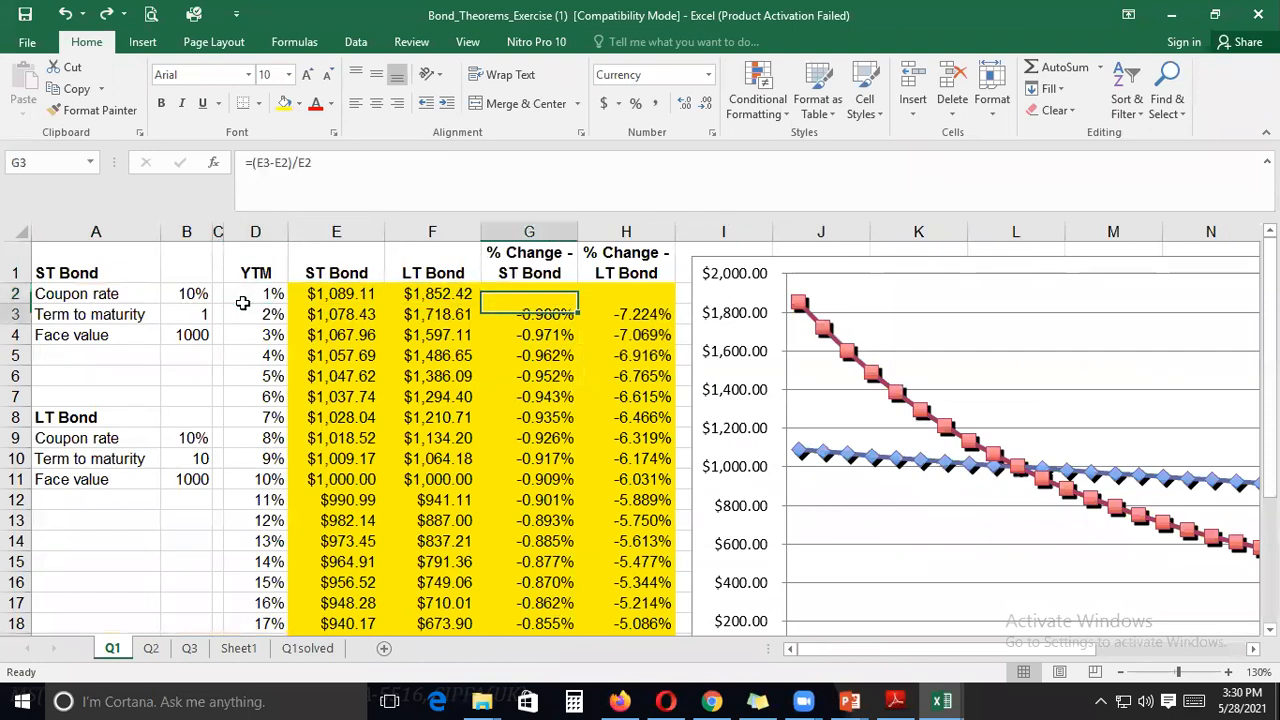
key(Up)
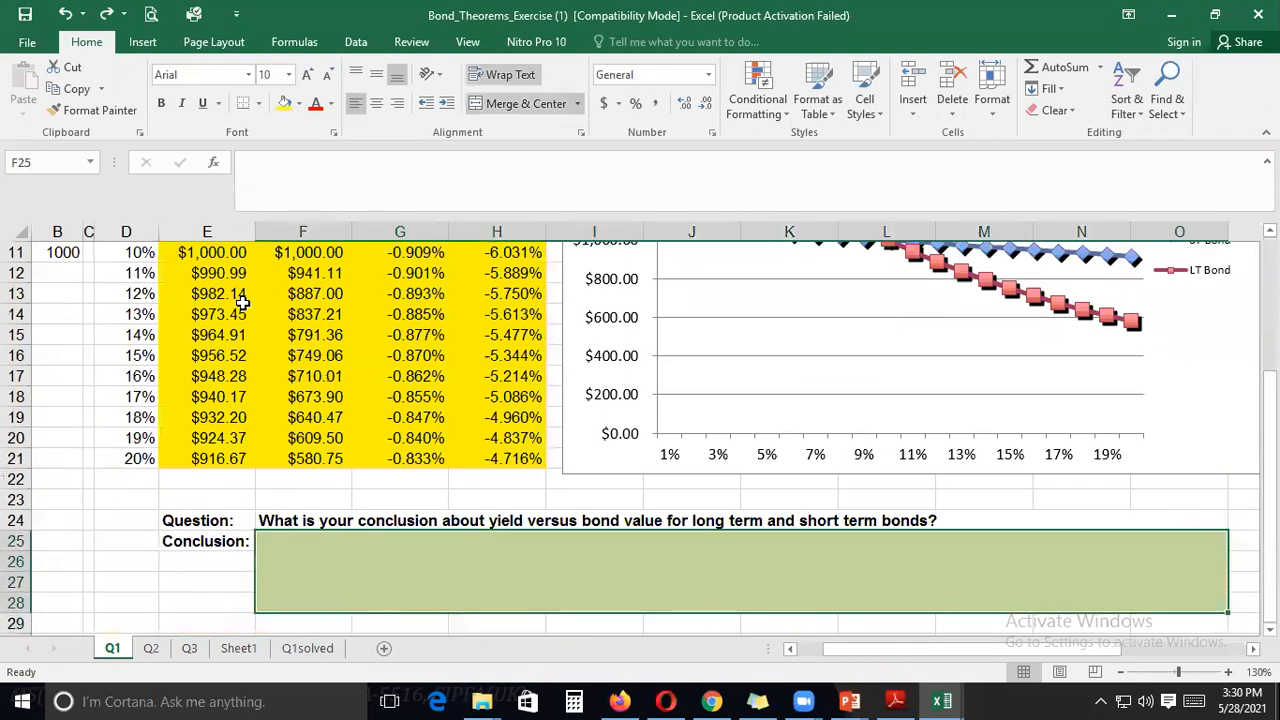
key(Down)
key(Up)
click(540, 516)
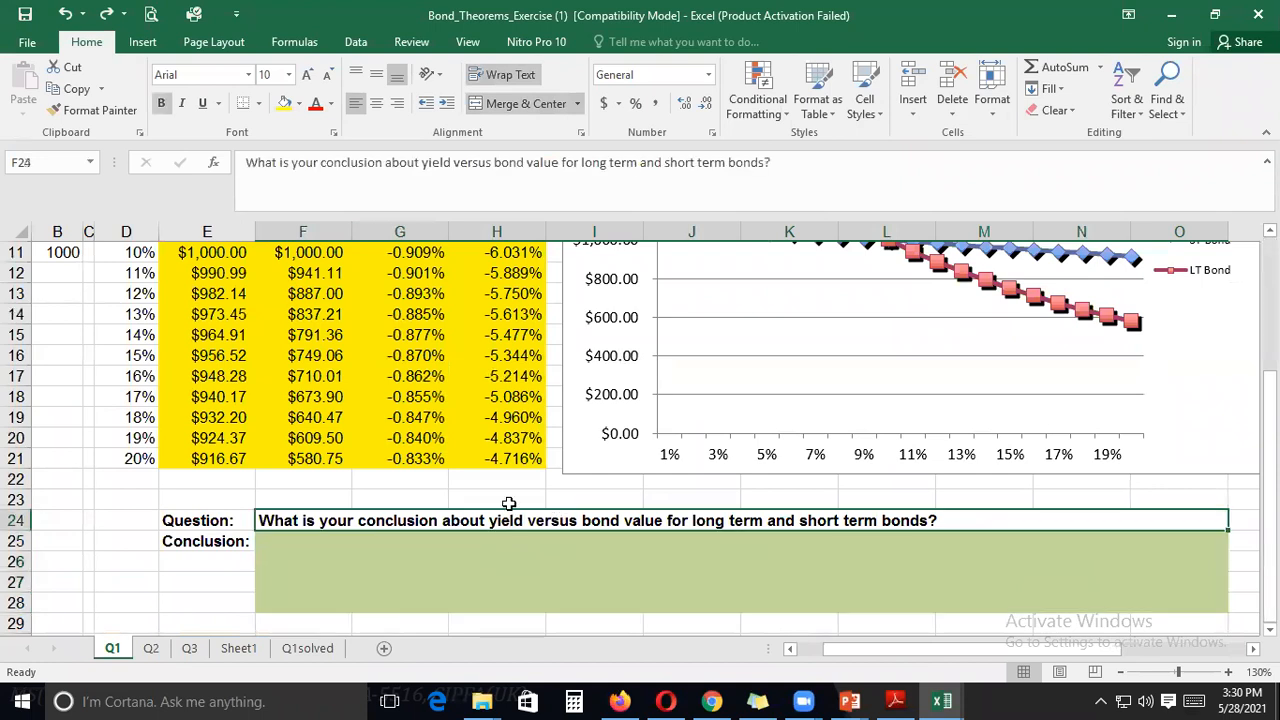
click(451, 163)
text(rate)
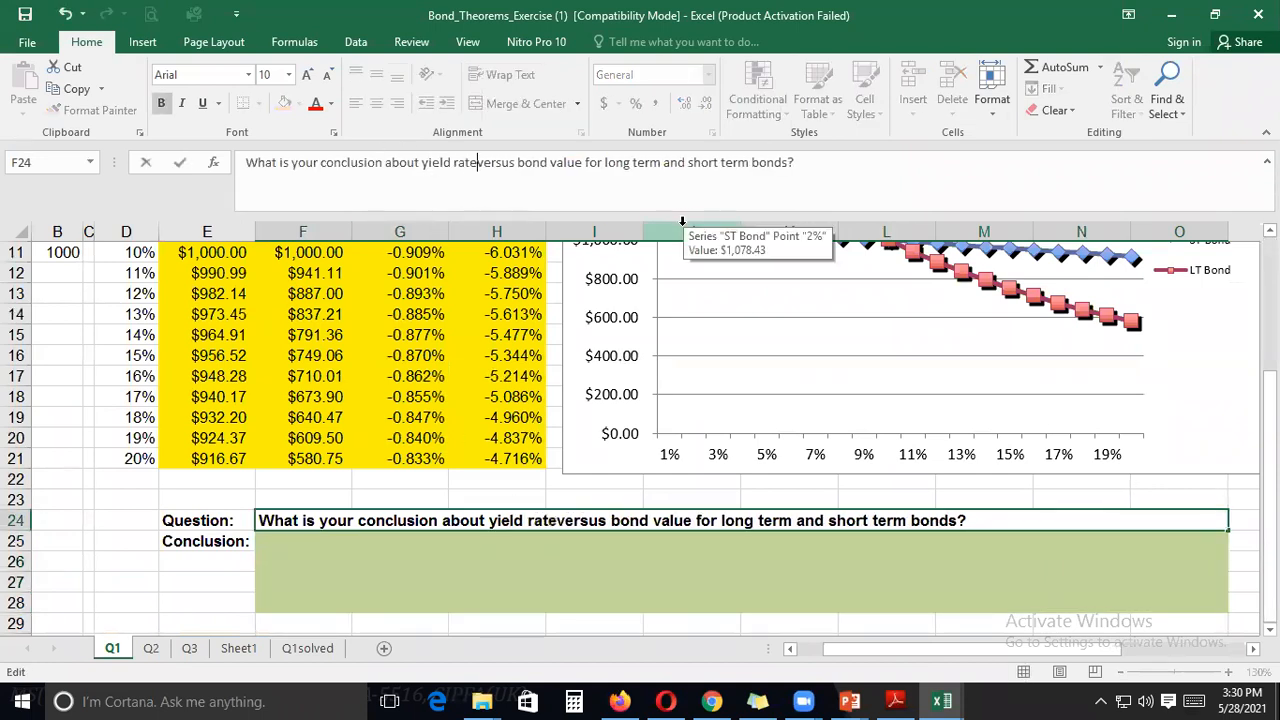
scroll(643, 366, up, 4)
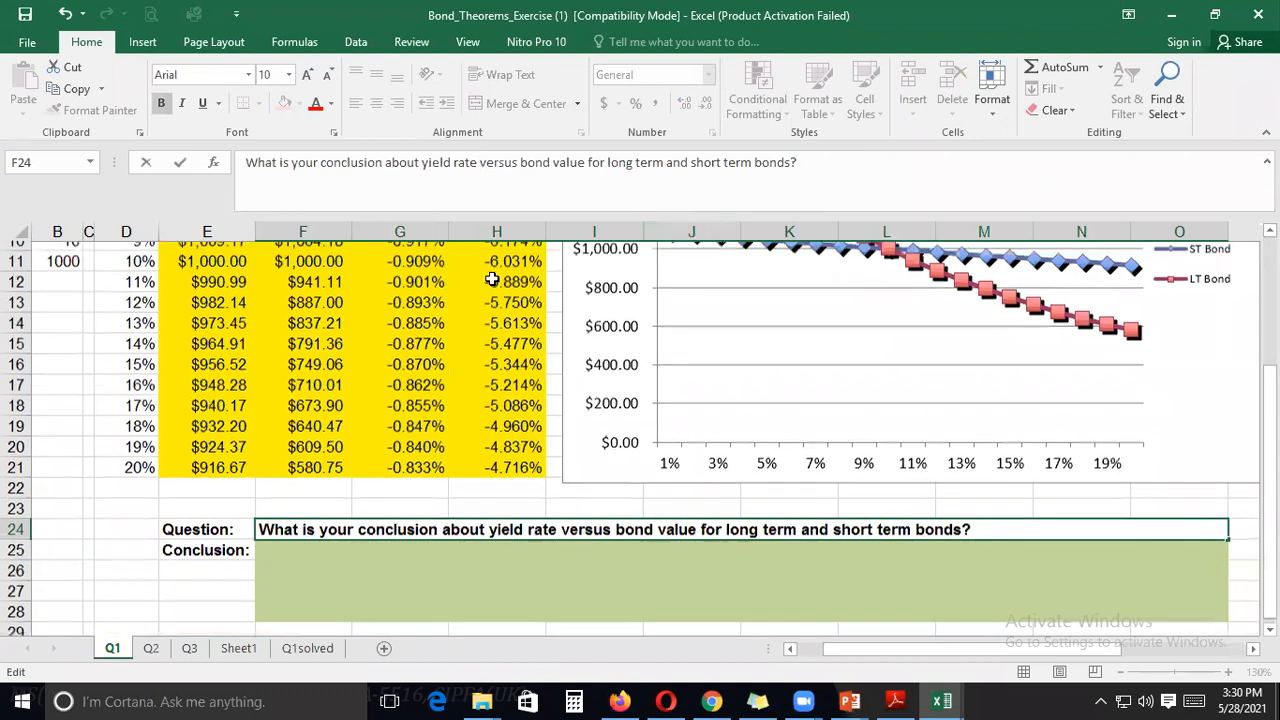
scroll(672, 540, down, 2)
click(672, 540)
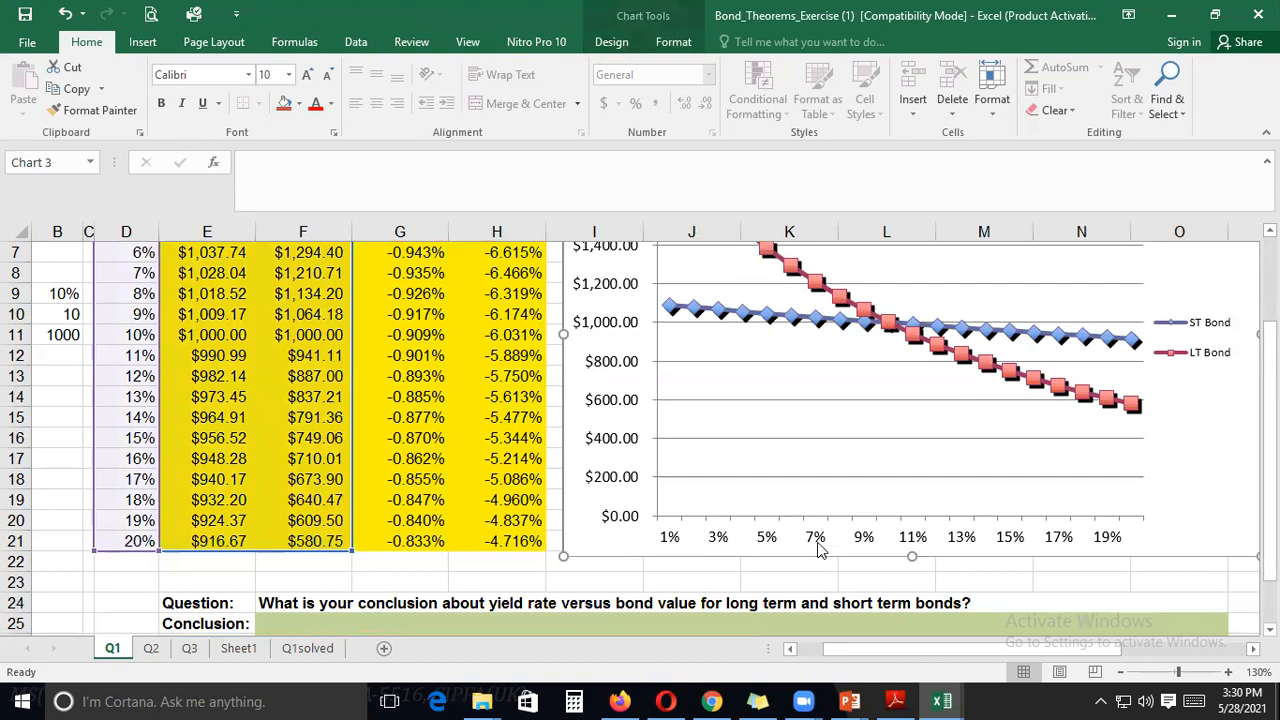
Examine on the chart where the ST and LT Bond curves cross, and compare both with the price table
click(881, 518)
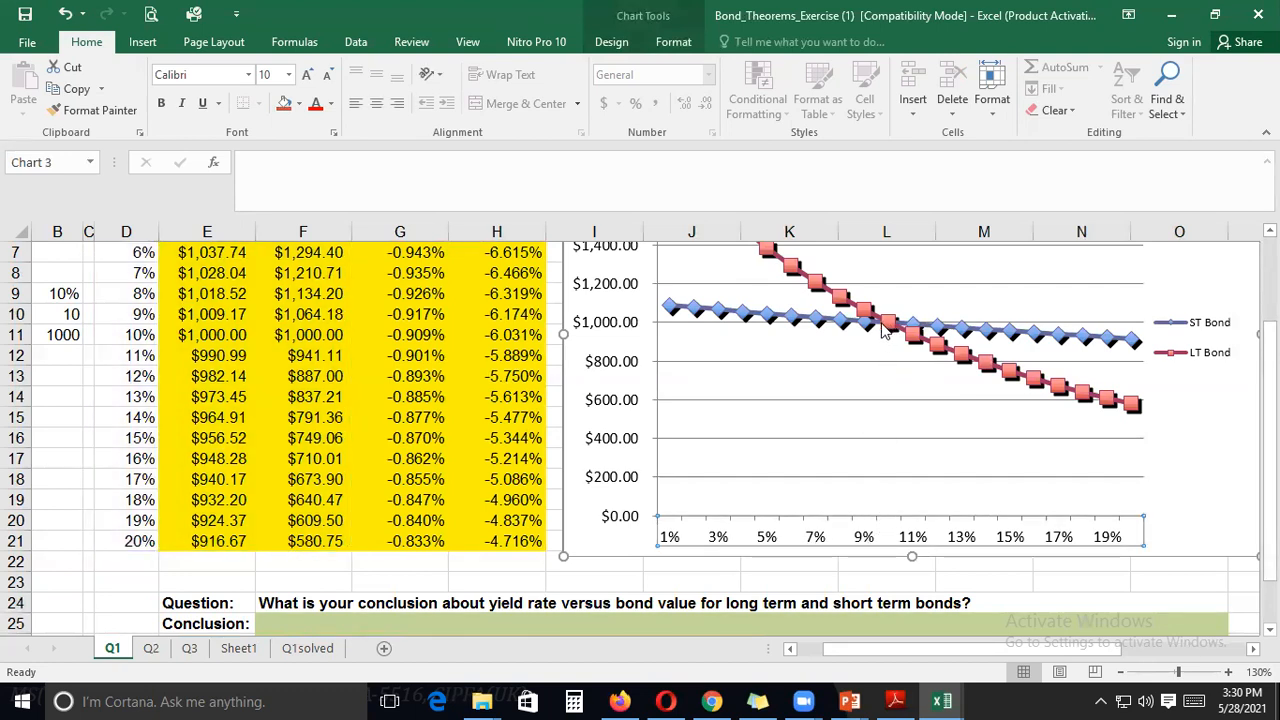
mouse_move(886, 335)
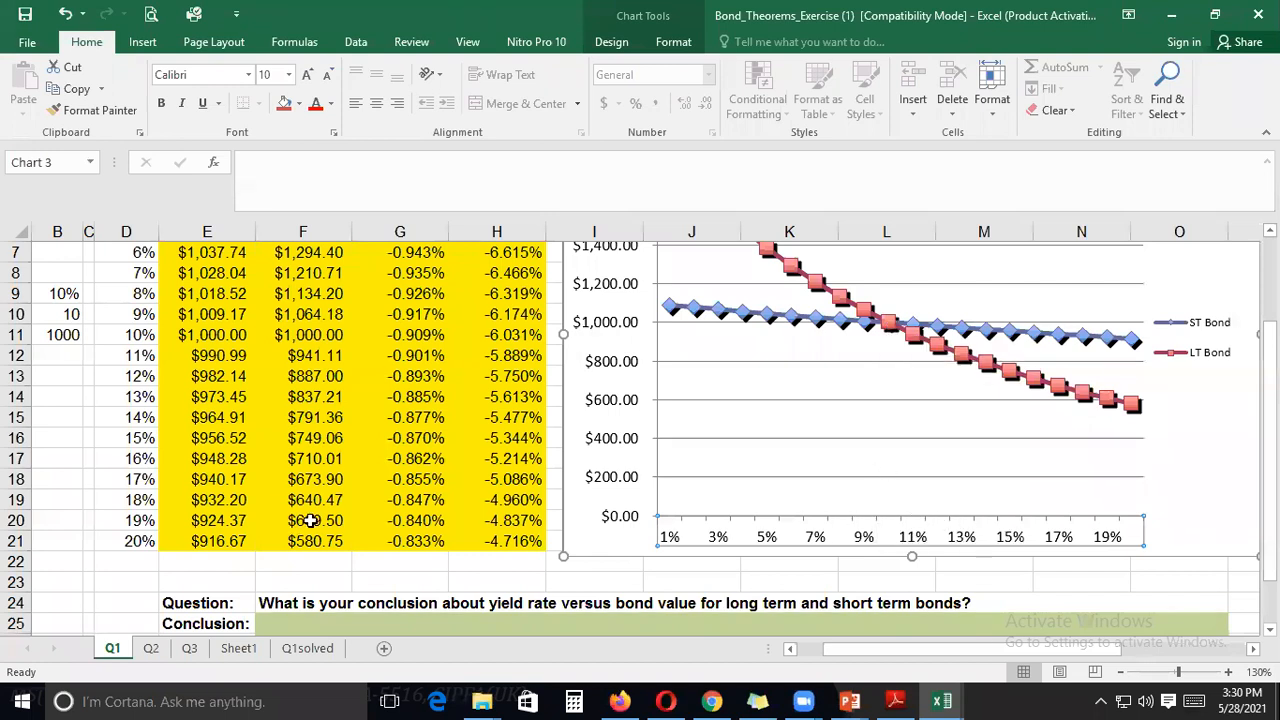
scroll(127, 443, up, 2)
scroll(137, 443, down, 3)
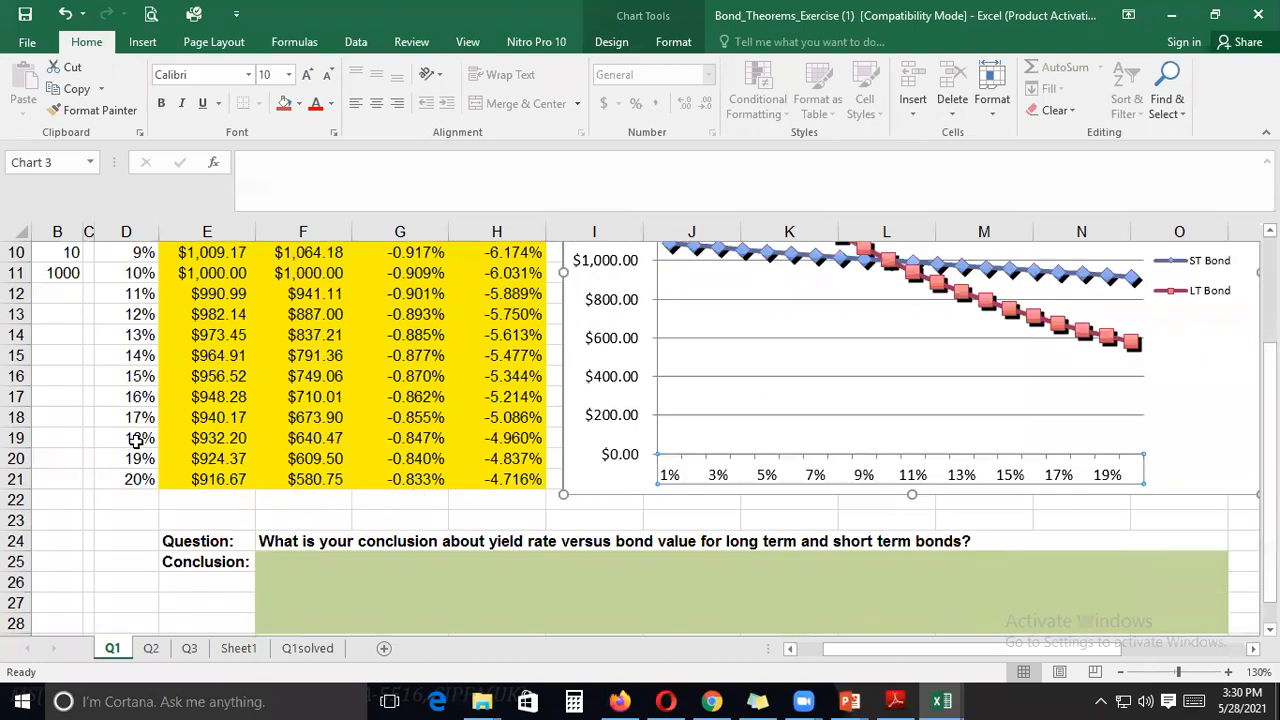
scroll(791, 415, up, 3)
scroll(887, 480, down, 2)
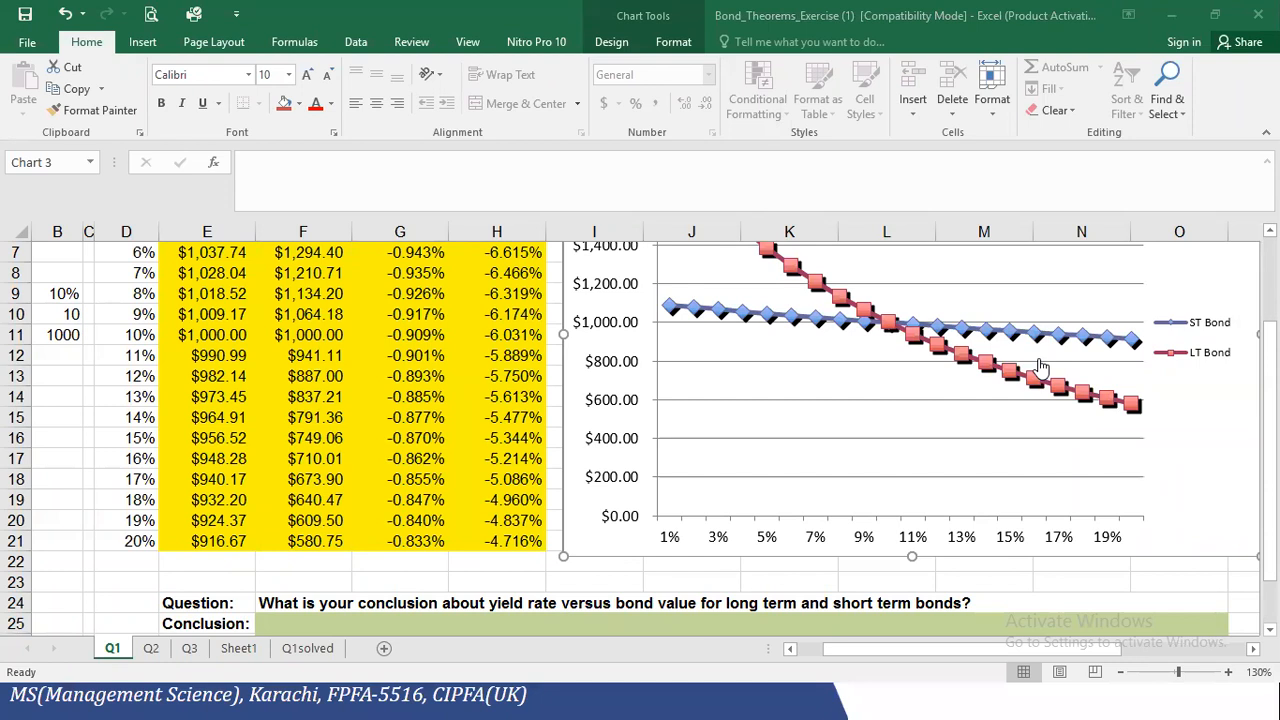
scroll(984, 354, down, 2)
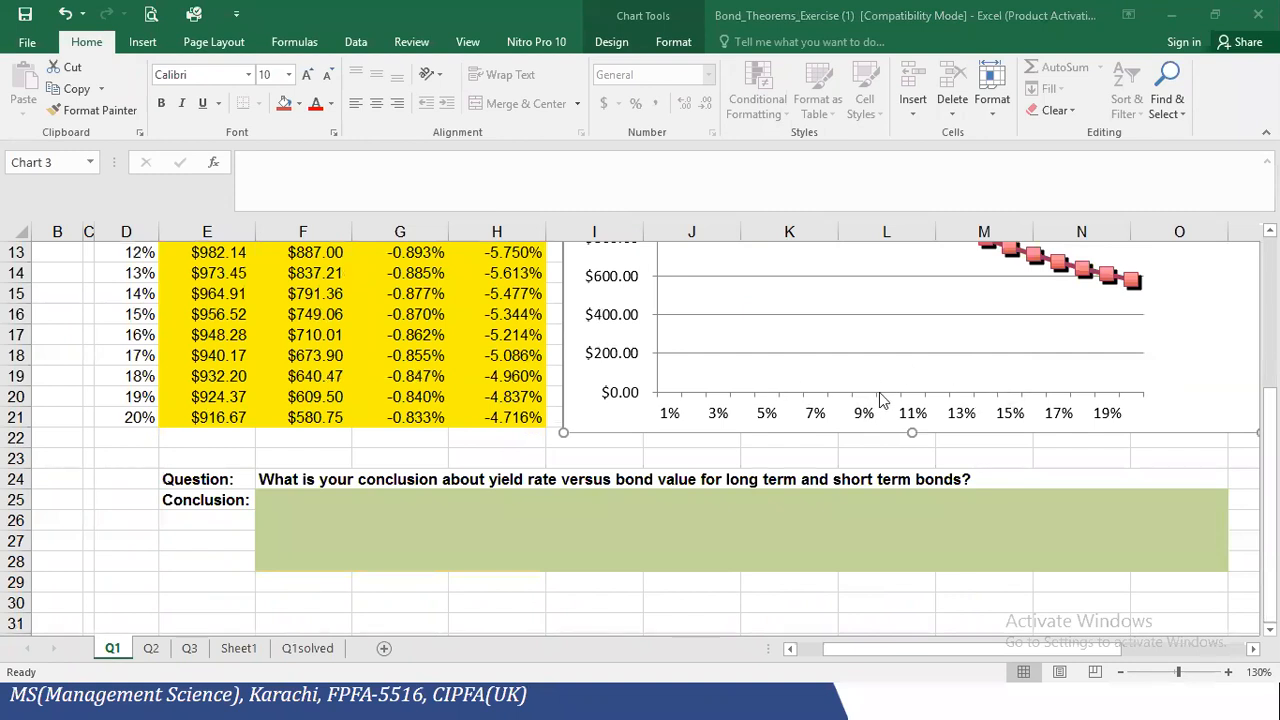
Review the question in F24 against the bond table, checking the LT Bond percentage change in H3
click(290, 479)
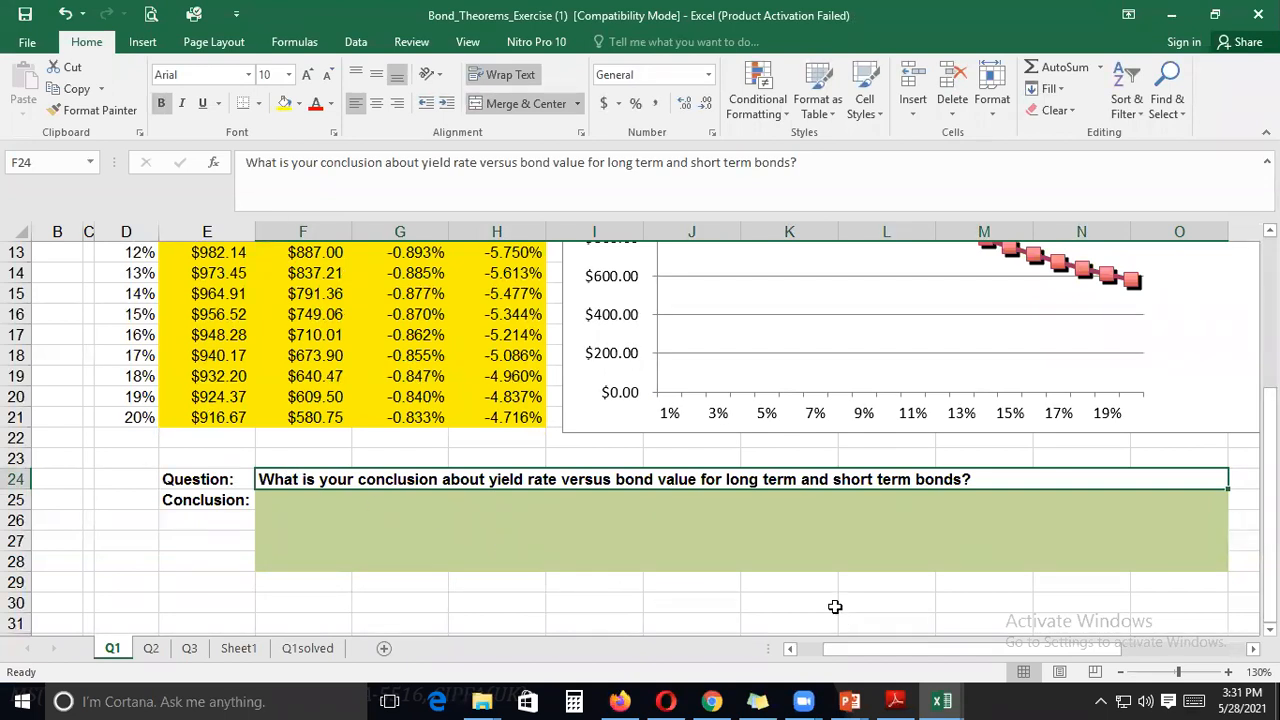
scroll(812, 651, left, 1)
scroll(725, 651, up, 4)
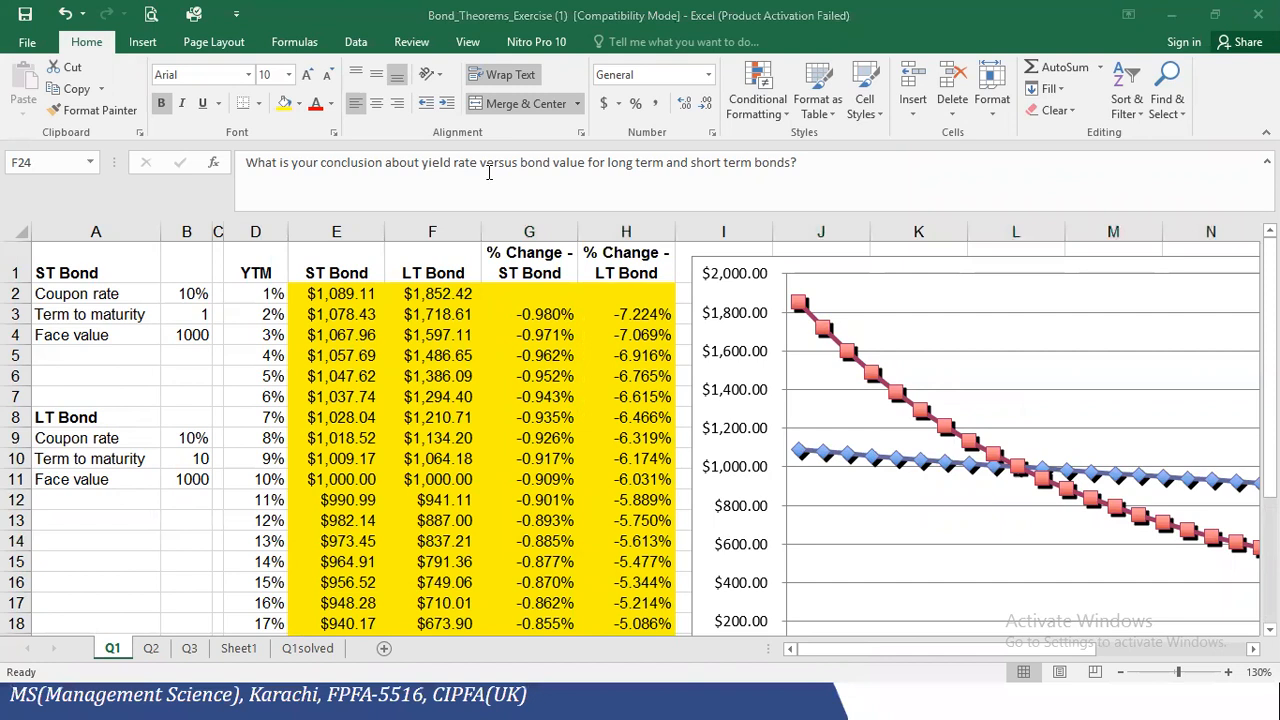
click(628, 318)
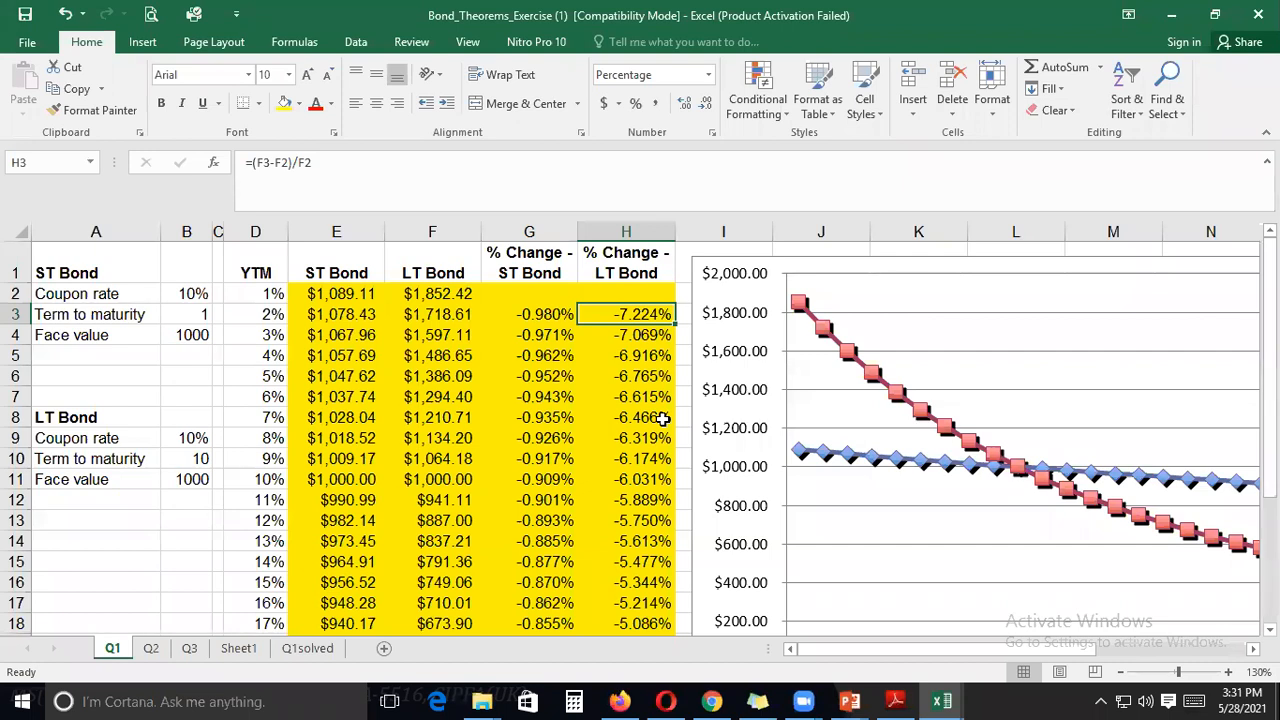
Switch to the PowerPoint slide and handwrite "Int P." below the coupon-rate-less-than-MR discount note
drag(855, 700, 800, 700)
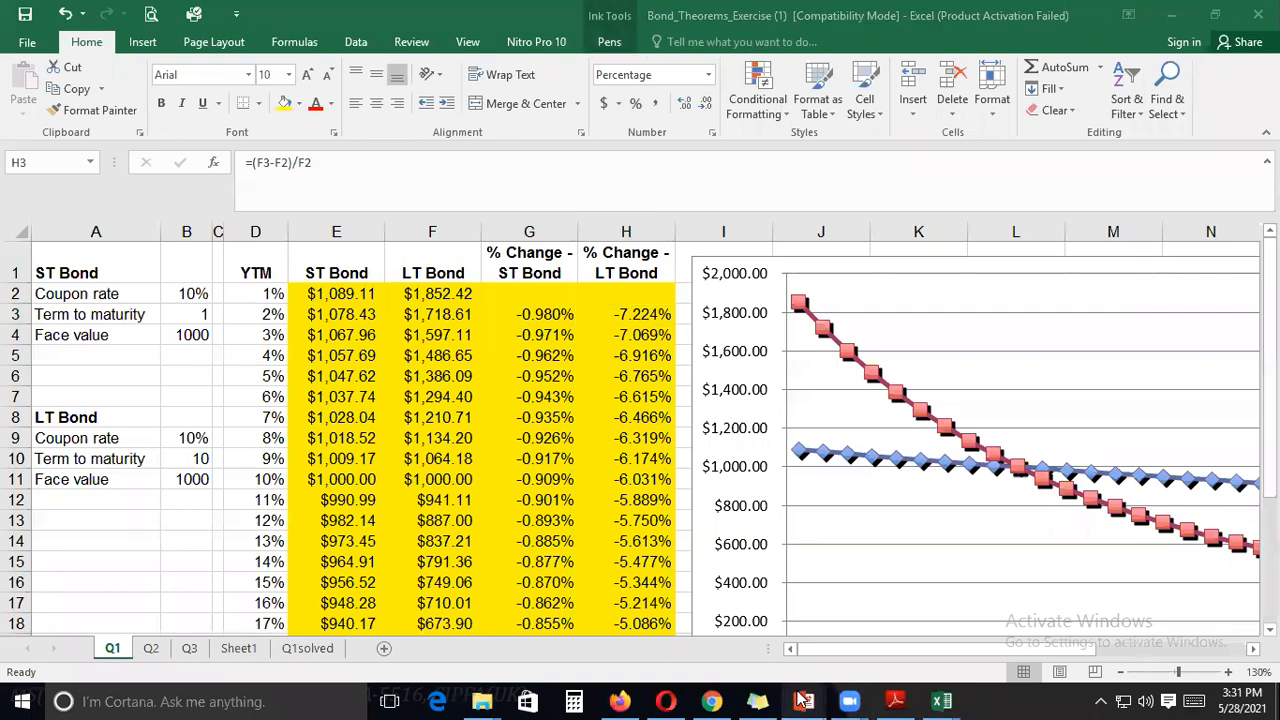
mouse_move(800, 700)
click(912, 610)
drag(308, 532, 300, 566)
drag(329, 548, 329, 564)
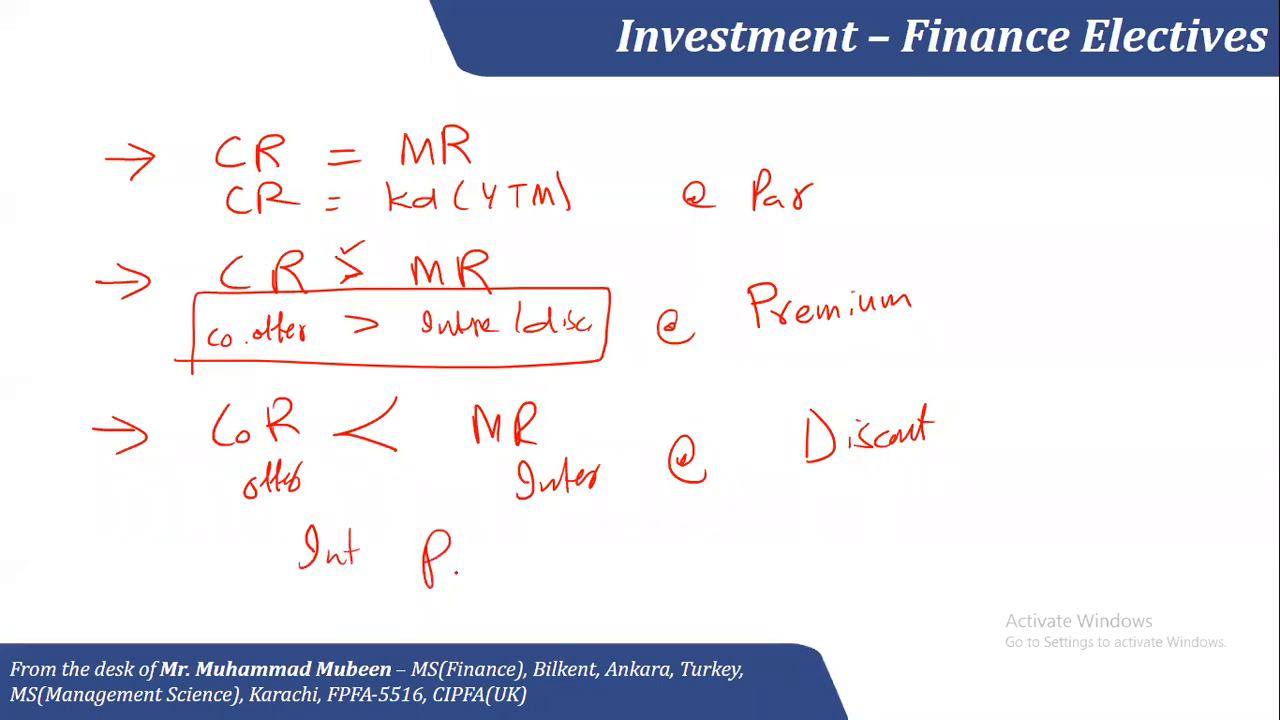